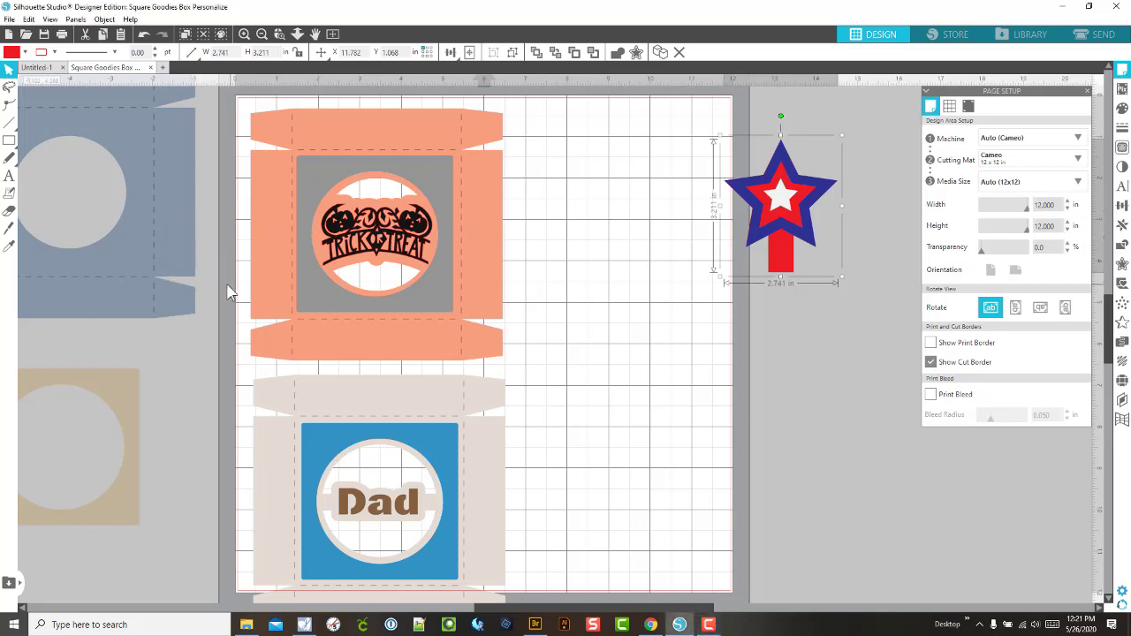
# Step: Look over the plain box template pieces and the finished Trick or Treat and Dad box samples
pyautogui.hscroll(-4, 228, 300)
pyautogui.scroll(2, 227, 278)
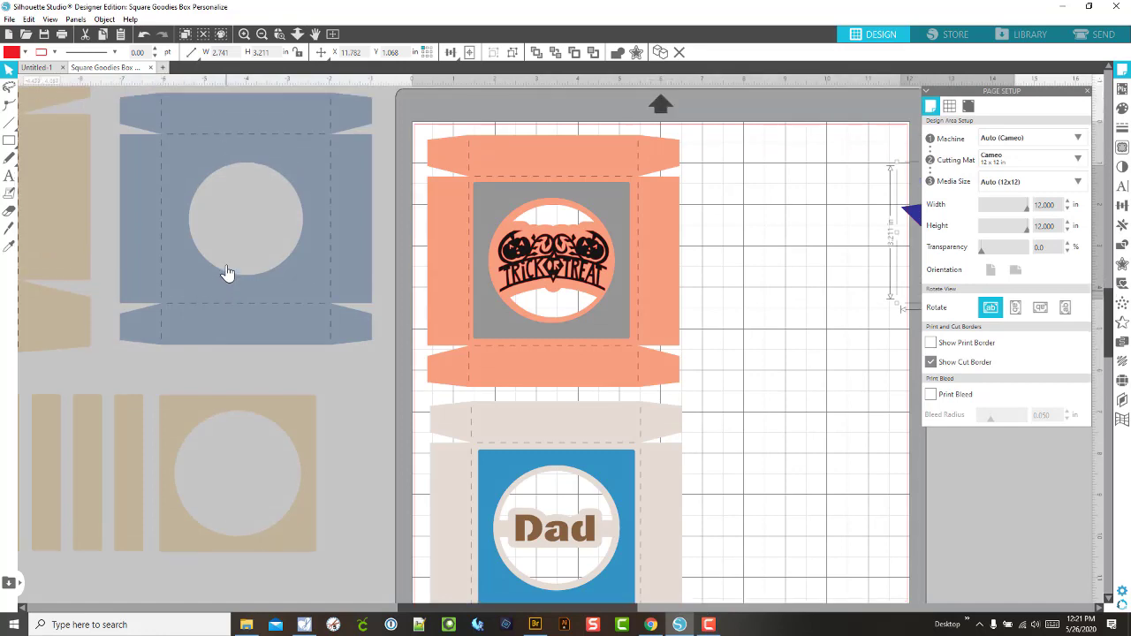
pyautogui.scroll(-4, 228, 256)
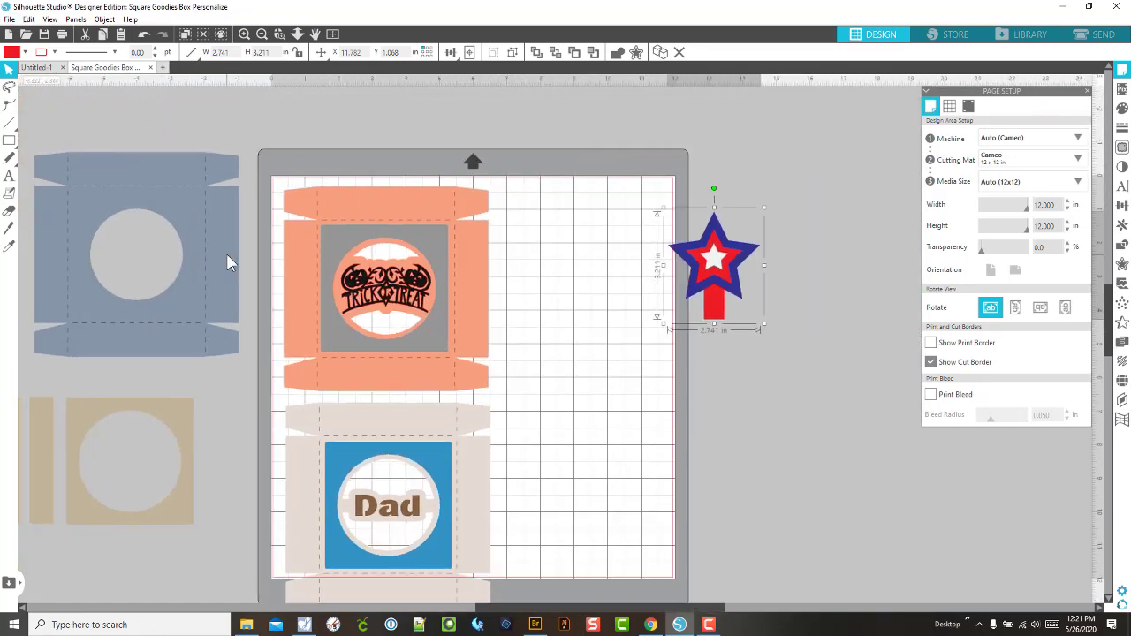
pyautogui.hscroll(-5, 227, 262)
pyautogui.hscroll(-3, 231, 263)
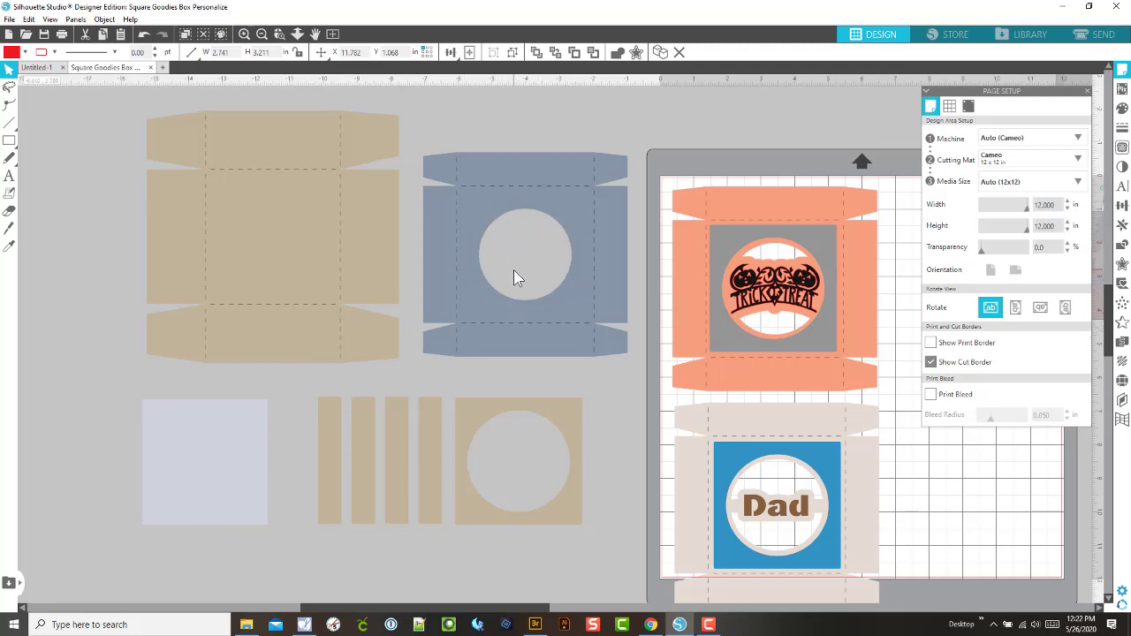
pyautogui.hscroll(-1, 688, 369)
pyautogui.hscroll(2, 688, 369)
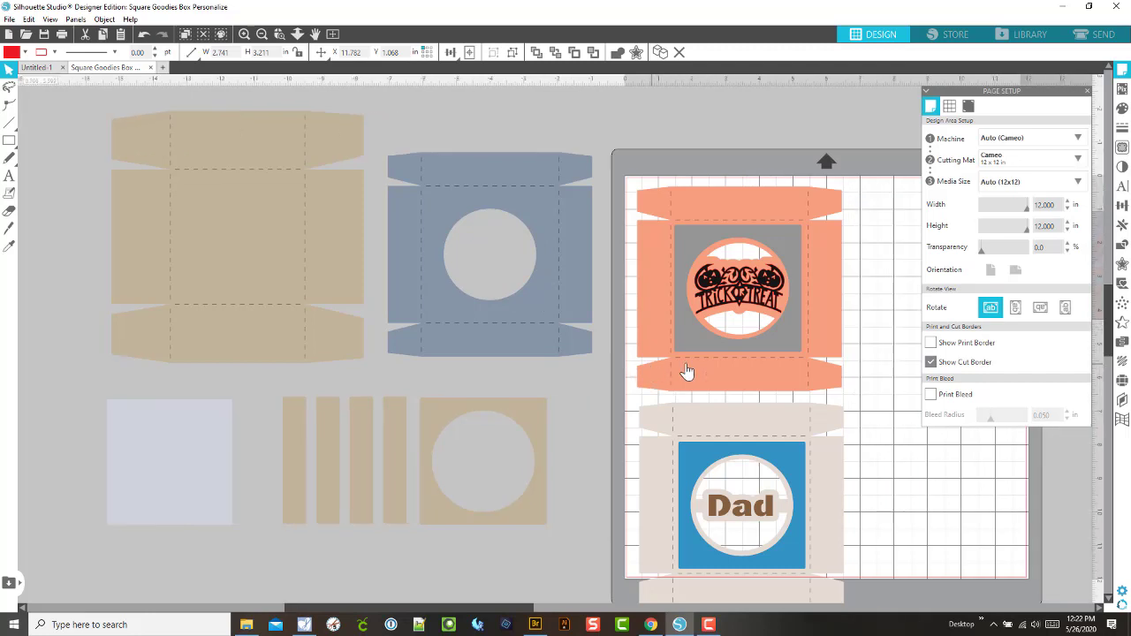
pyautogui.hscroll(6, 688, 369)
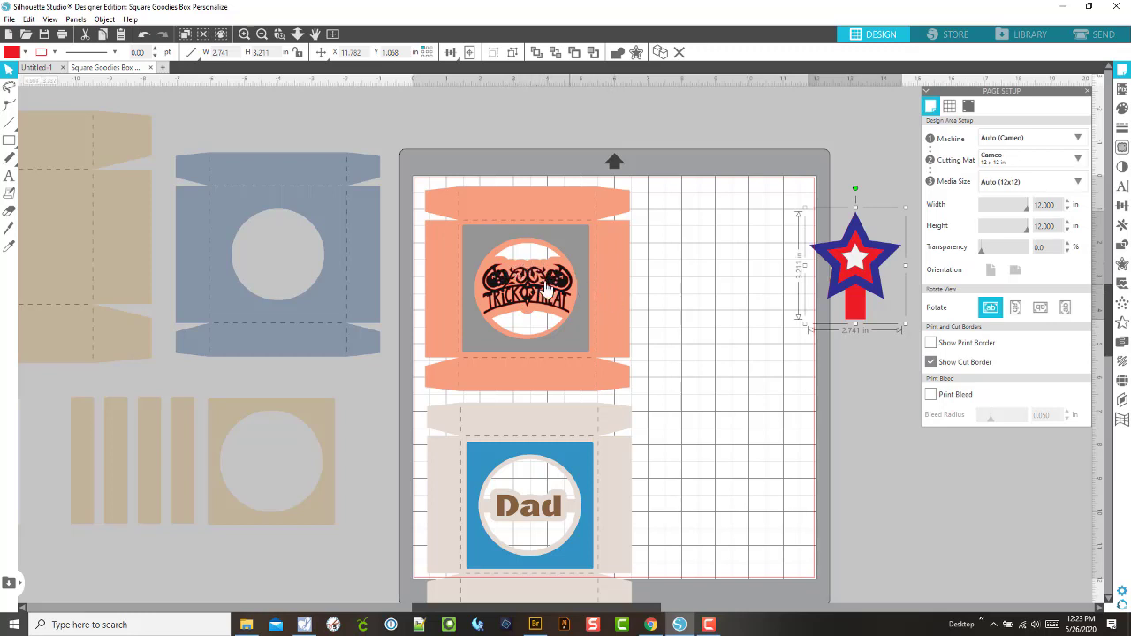
# Step: Ungroup the Trick or Treat box design and move its orange box piece out from under the gray frame
pyautogui.click(603, 323)
pyautogui.moveTo(562, 319)
pyautogui.mouseDown()
pyautogui.moveTo(619, 317)
pyautogui.moveTo(558, 317)
pyautogui.mouseUp()
pyautogui.rightClick(558, 316)
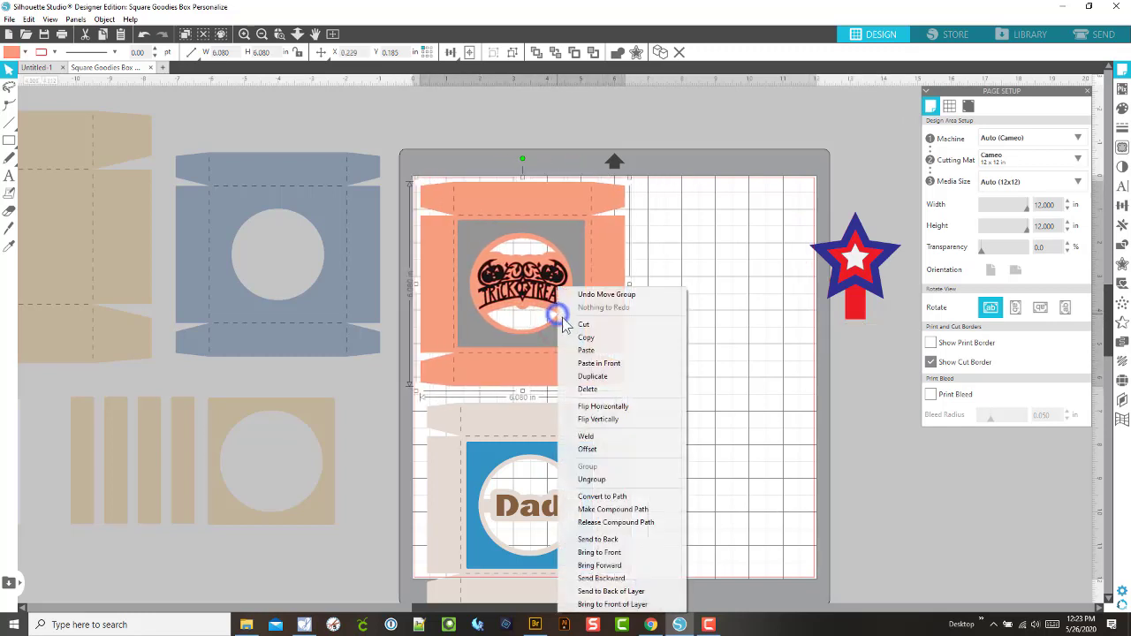
pyautogui.click(597, 478)
pyautogui.click(689, 386)
pyautogui.click(515, 284)
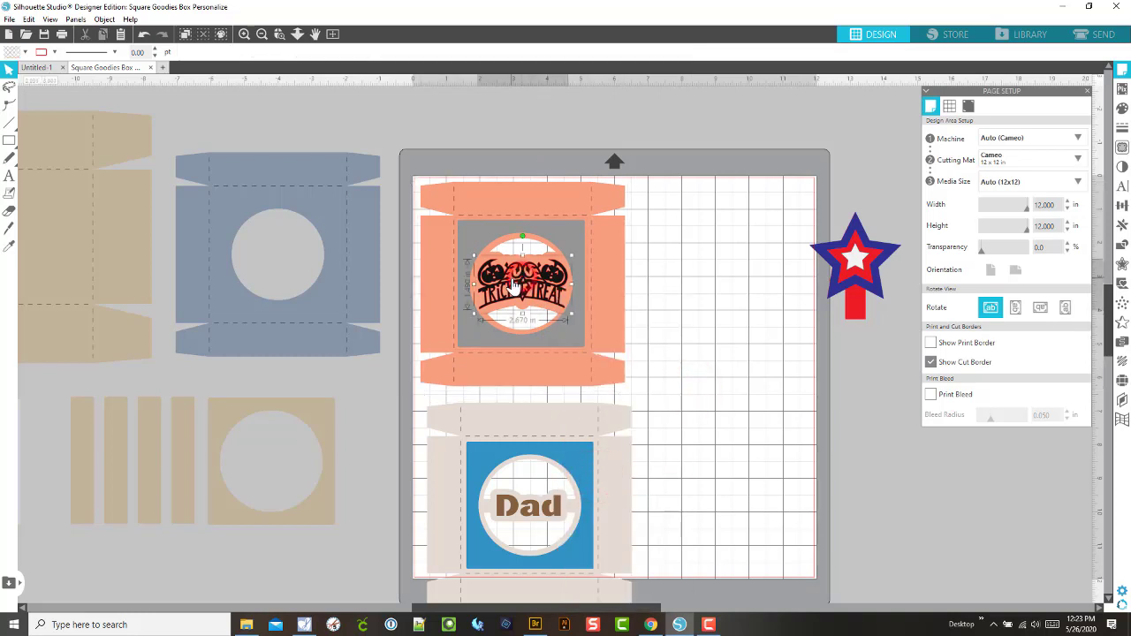
pyautogui.moveTo(515, 284); pyautogui.dragTo(666, 286)
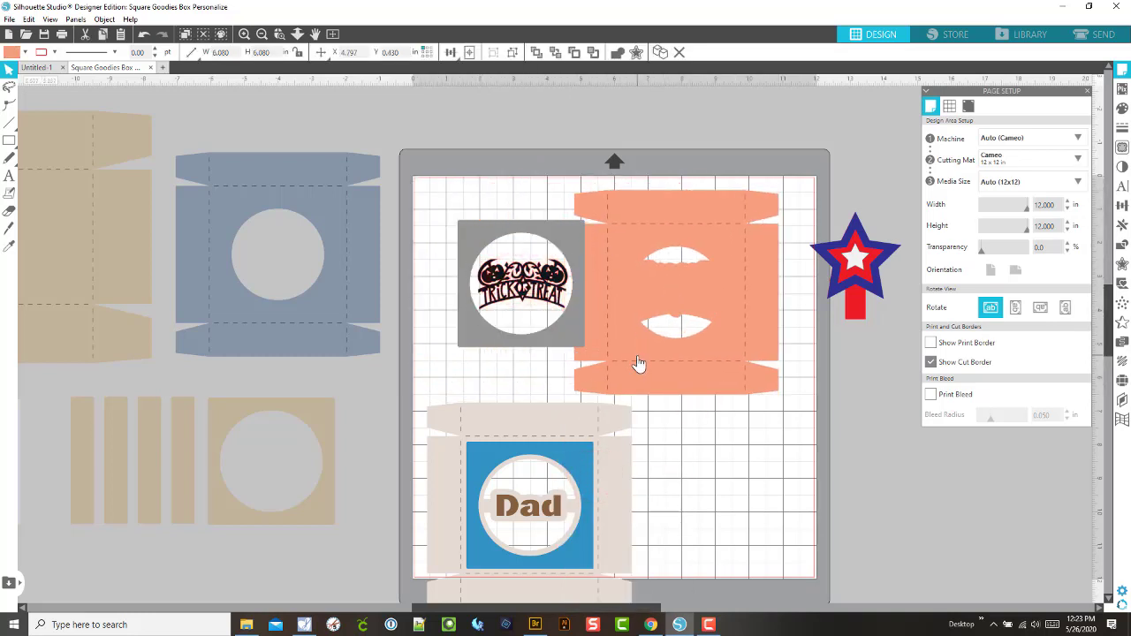
# Step: Place the black Trick or Treat lettering and the gray square frame back over the orange box piece
pyautogui.moveTo(515, 285); pyautogui.dragTo(505, 255)
pyautogui.click(568, 235)
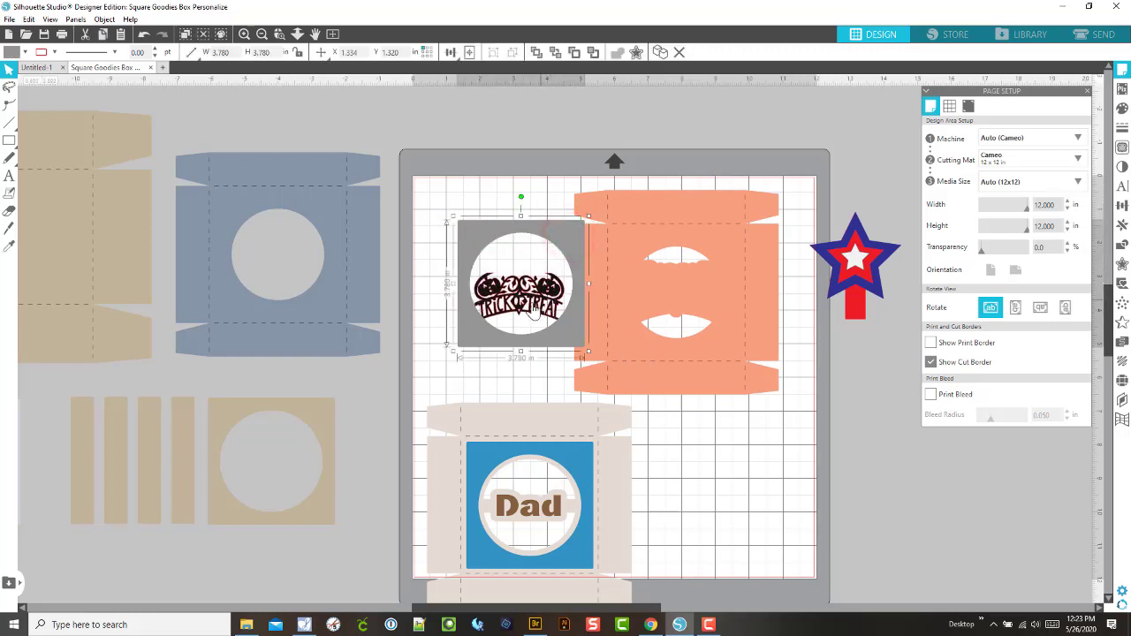
pyautogui.moveTo(534, 312); pyautogui.dragTo(695, 303)
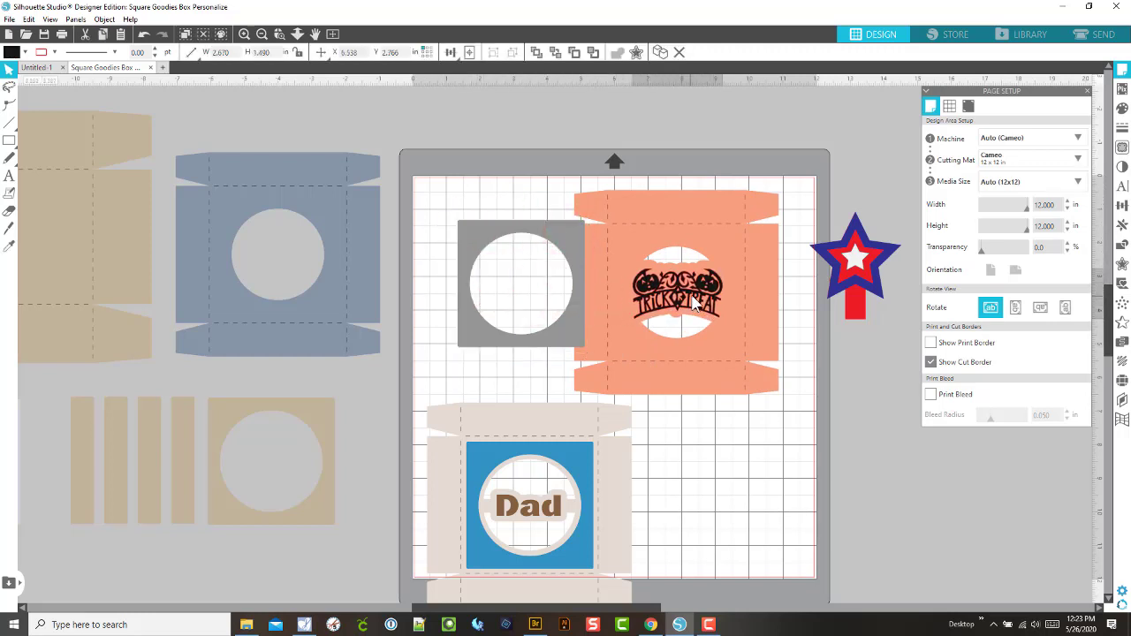
pyautogui.moveTo(571, 324); pyautogui.dragTo(725, 330)
pyautogui.press('Escape')
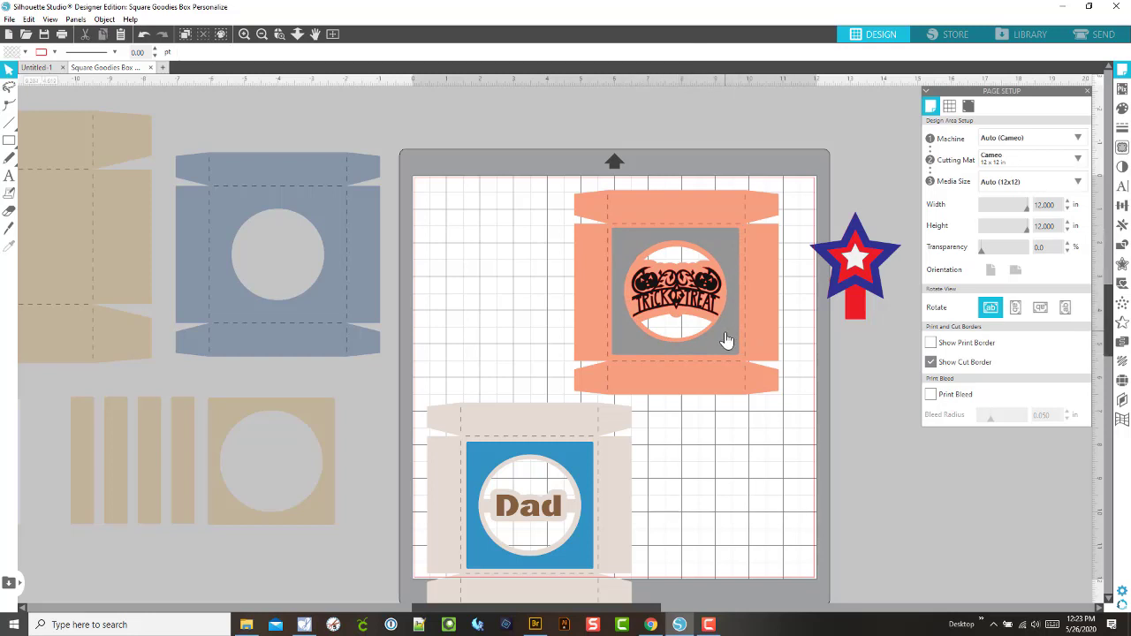
# Step: Group all the Trick or Treat box pieces and move the group off the mat
pyautogui.moveTo(782, 419); pyautogui.dragTo(717, 293)
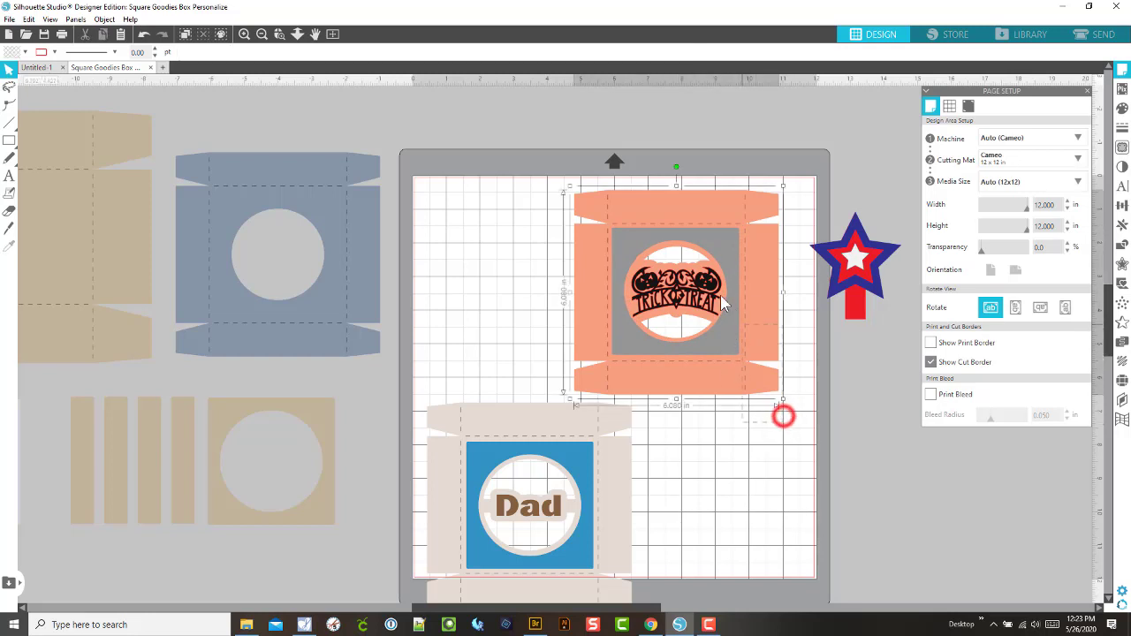
pyautogui.rightClick(723, 350)
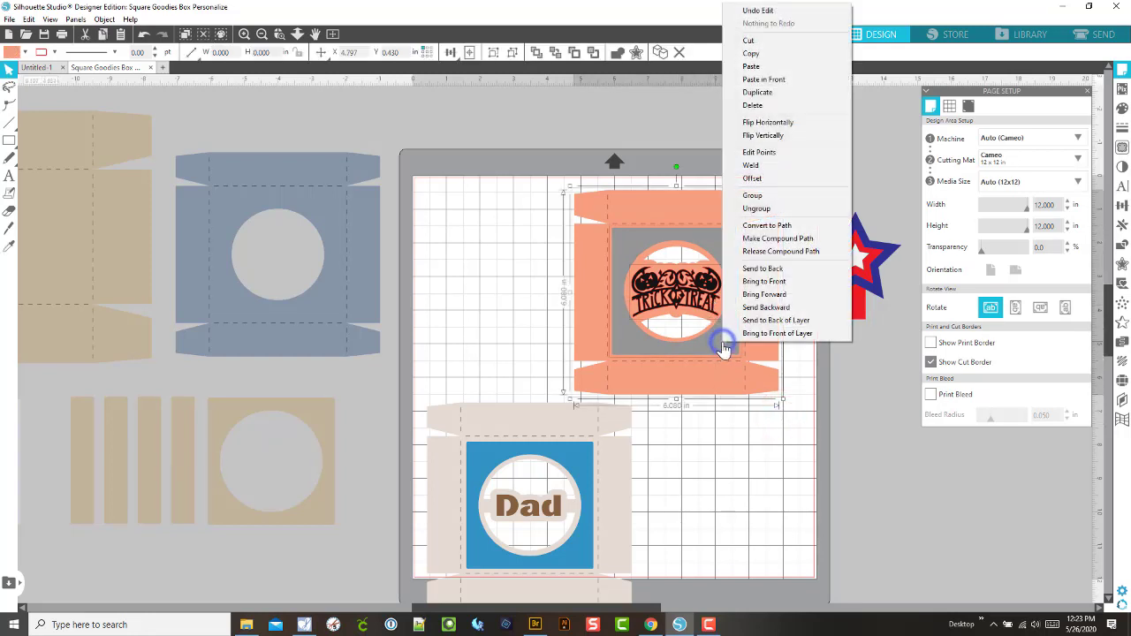
pyautogui.click(746, 196)
pyautogui.moveTo(716, 255); pyautogui.dragTo(1027, 512)
# Step: Move the complete Dad box design up to the upper part of the mat
pyautogui.moveTo(676, 557); pyautogui.dragTo(468, 424)
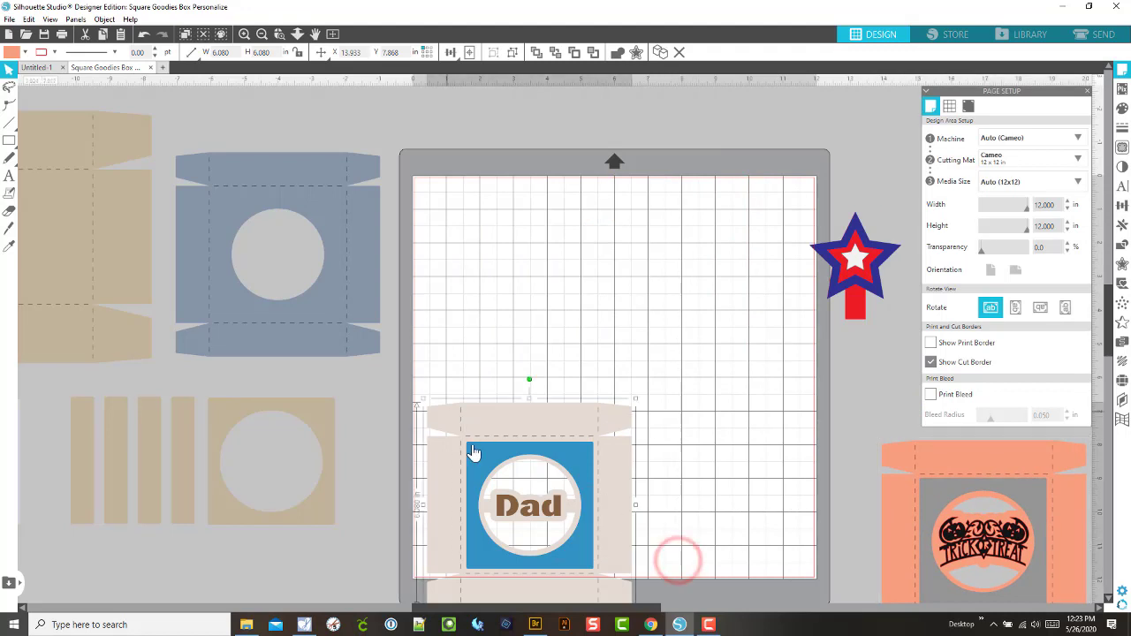
pyautogui.click(466, 452)
pyautogui.moveTo(473, 305); pyautogui.dragTo(575, 330)
pyautogui.click(795, 401)
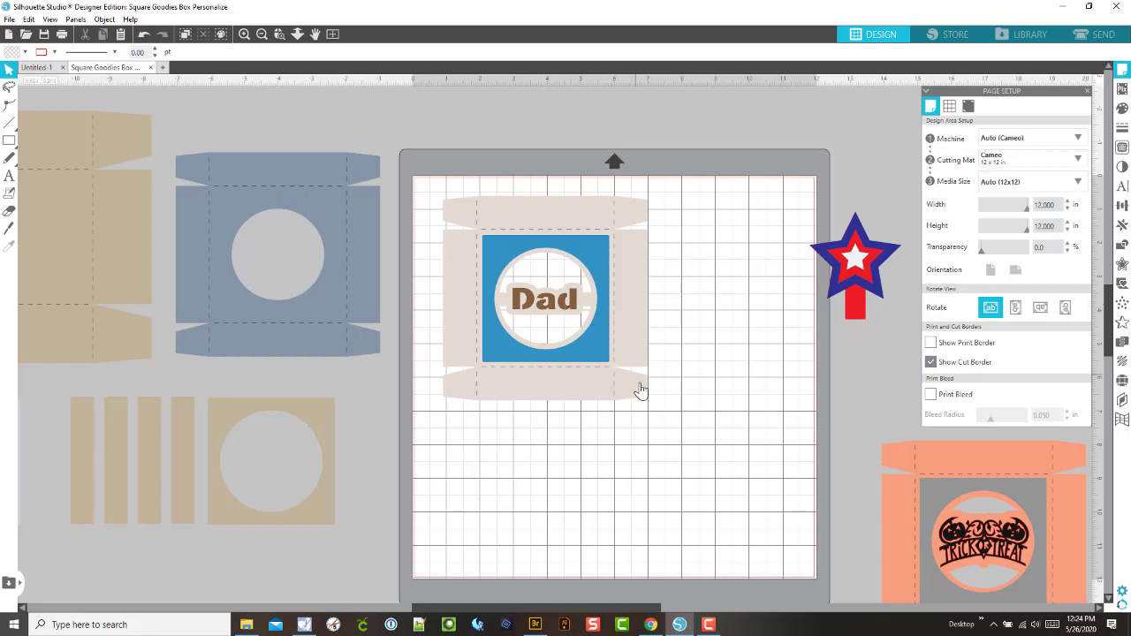
# Step: Move the Dad box design off the mat and bring the red, white and blue star design onto it
pyautogui.click(704, 454)
pyautogui.click(615, 325)
pyautogui.click(549, 350)
pyautogui.moveTo(734, 343); pyautogui.dragTo(1082, 301)
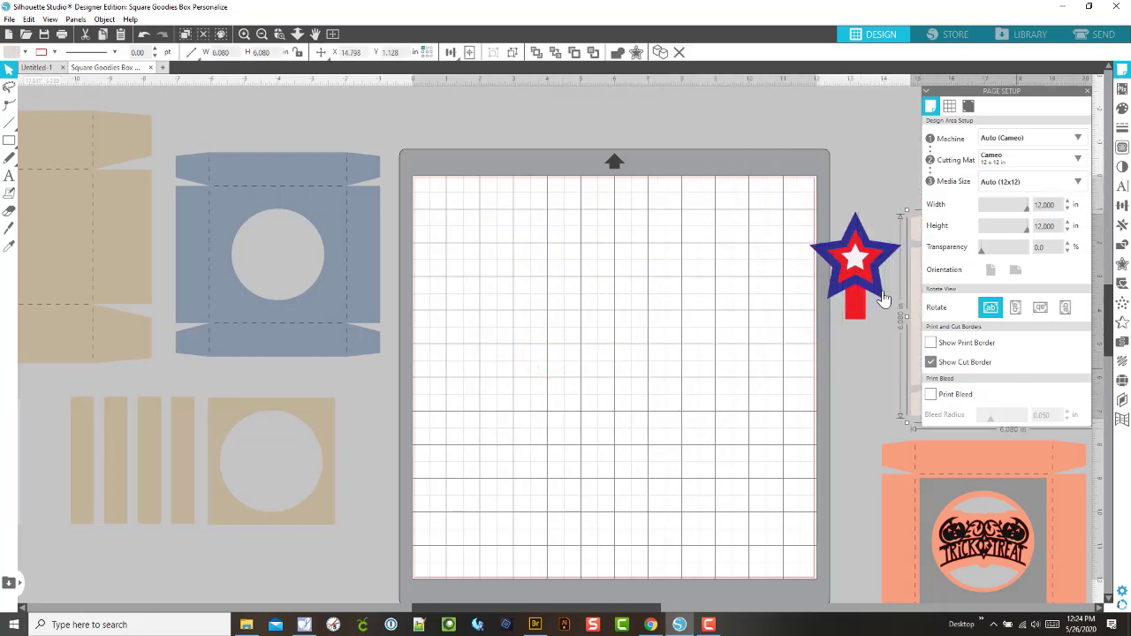
pyautogui.moveTo(857, 305); pyautogui.dragTo(762, 360)
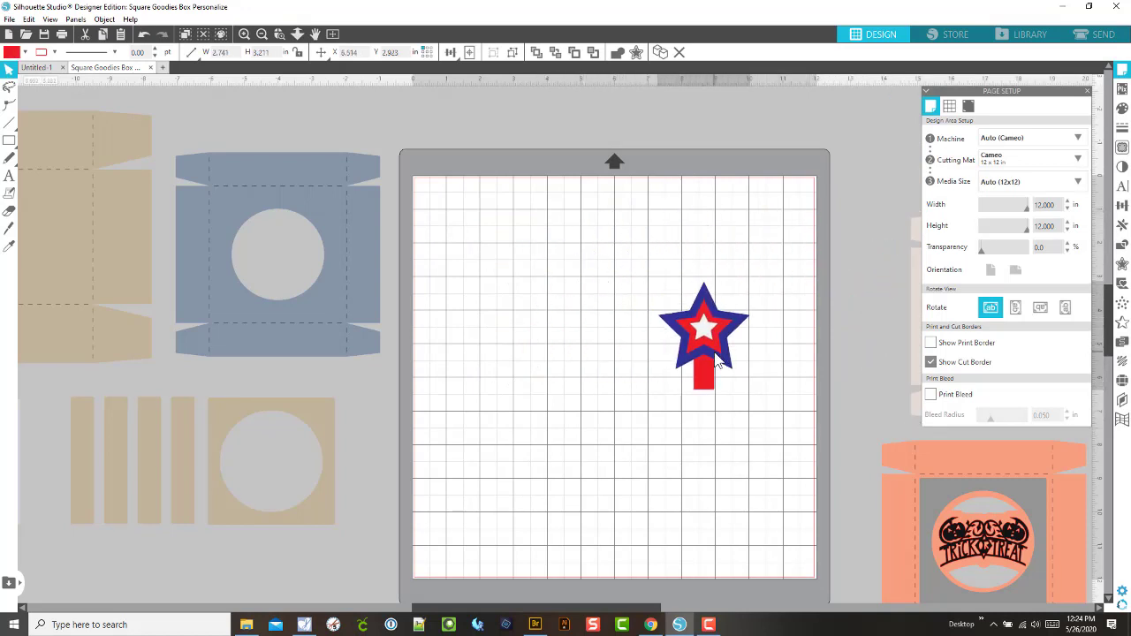
# Step: Duplicate the blue box piece with the circular opening and place the copy on the mat beside the star design
pyautogui.click(353, 300)
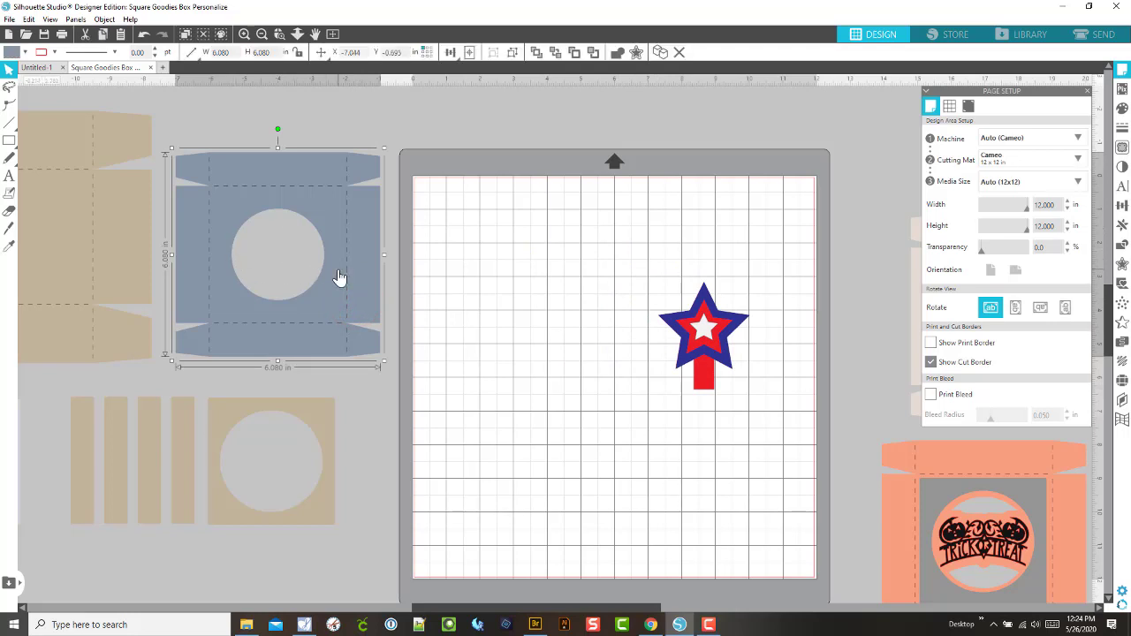
pyautogui.rightClick(337, 276)
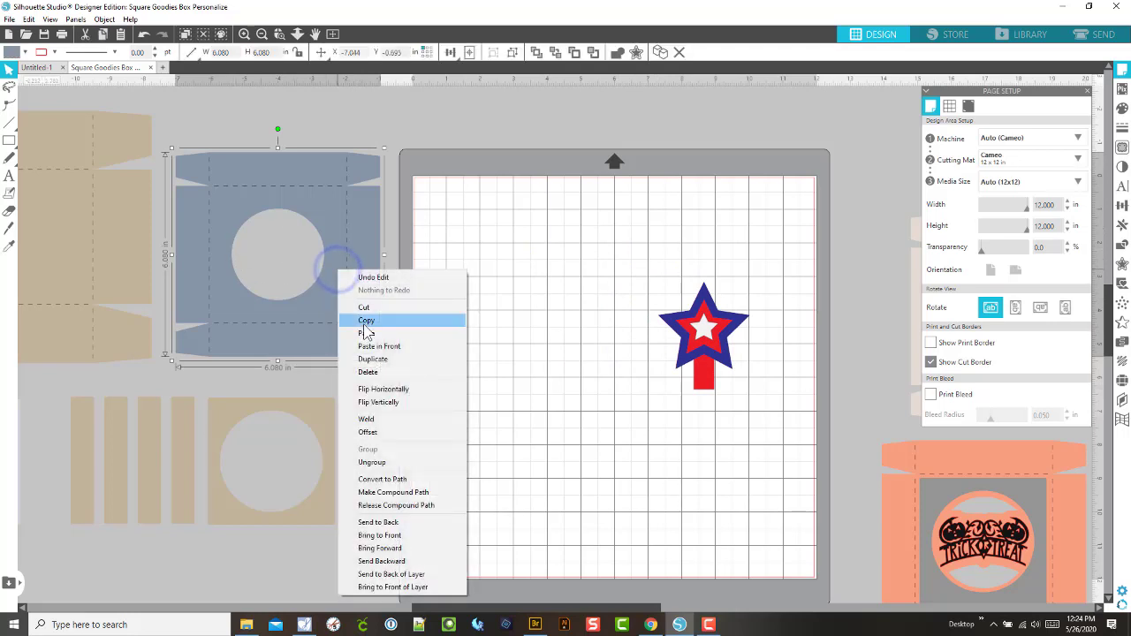
pyautogui.click(372, 359)
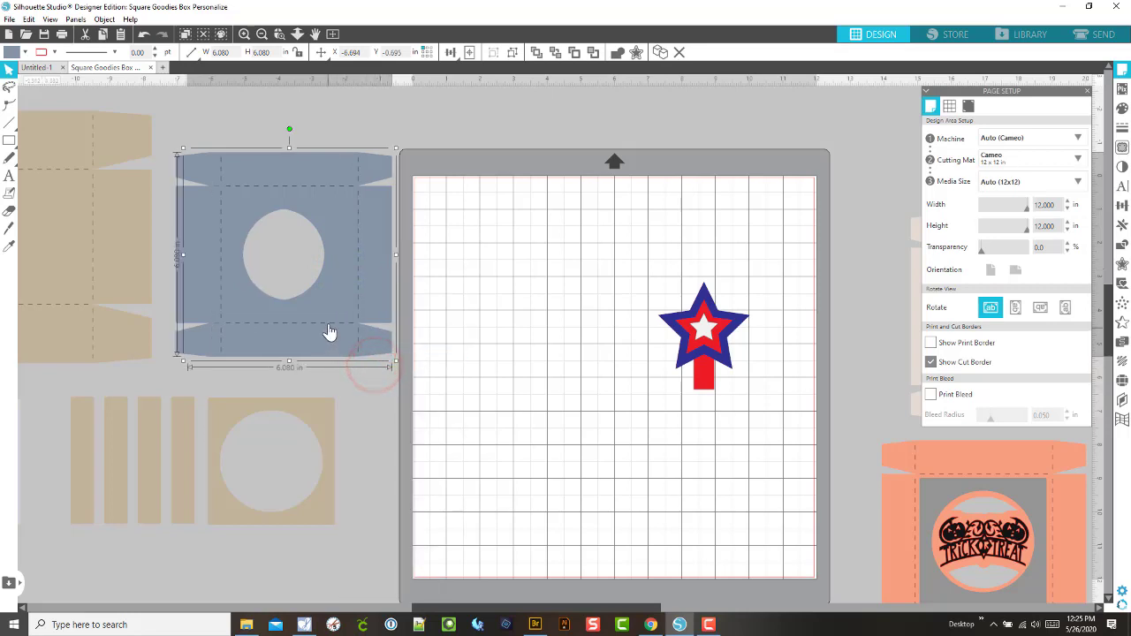
pyautogui.moveTo(328, 320); pyautogui.dragTo(590, 369)
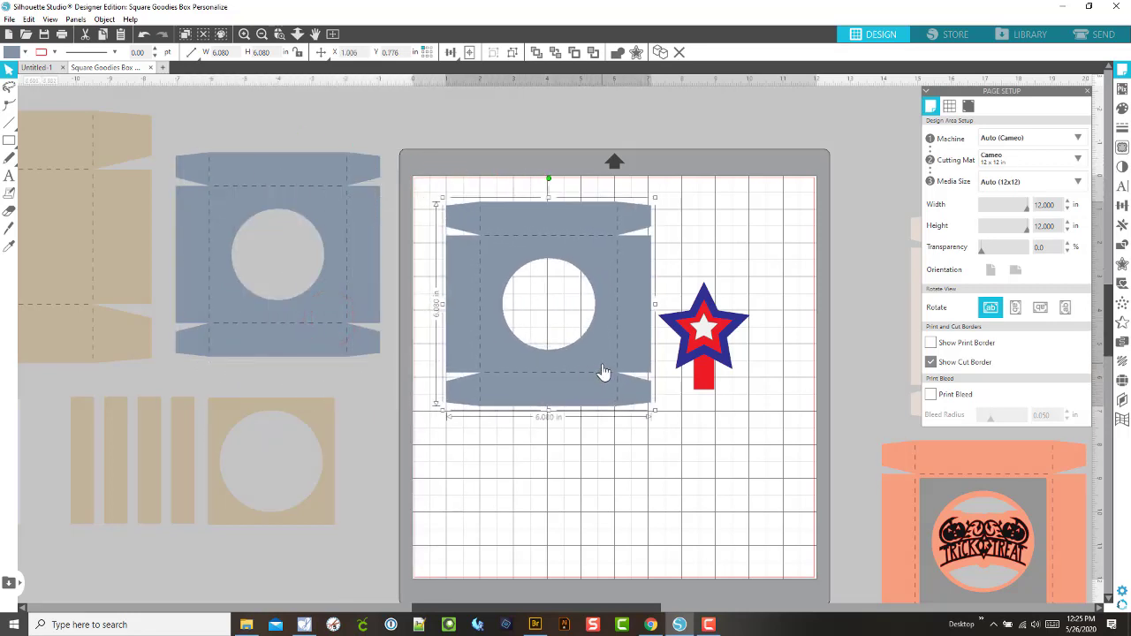
pyautogui.moveTo(682, 364); pyautogui.dragTo(720, 341)
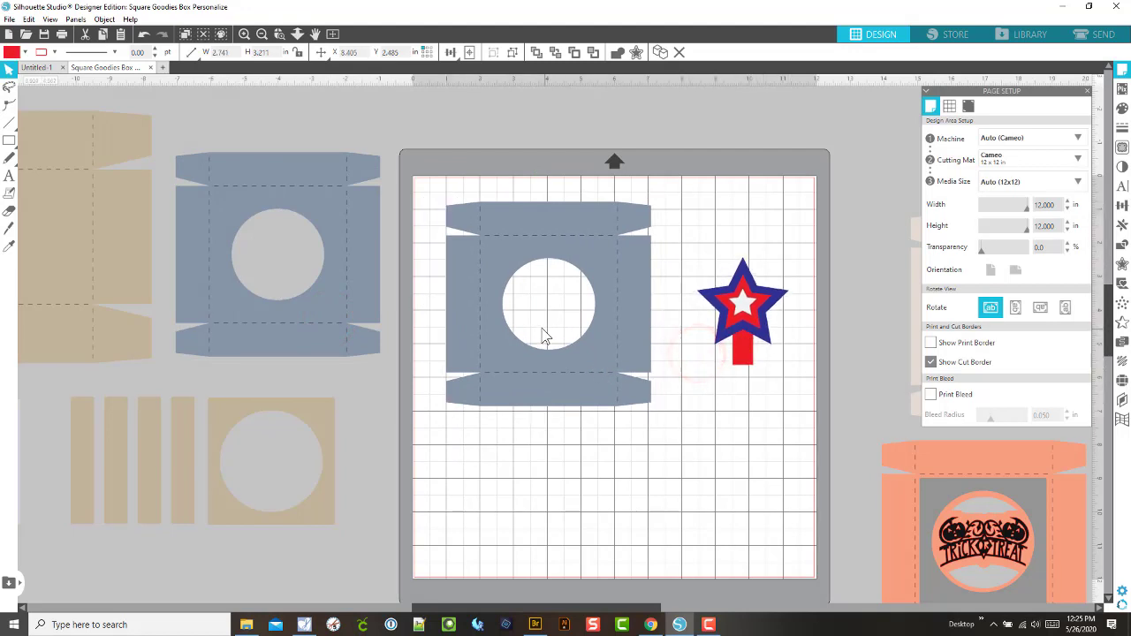
pyautogui.click(543, 331)
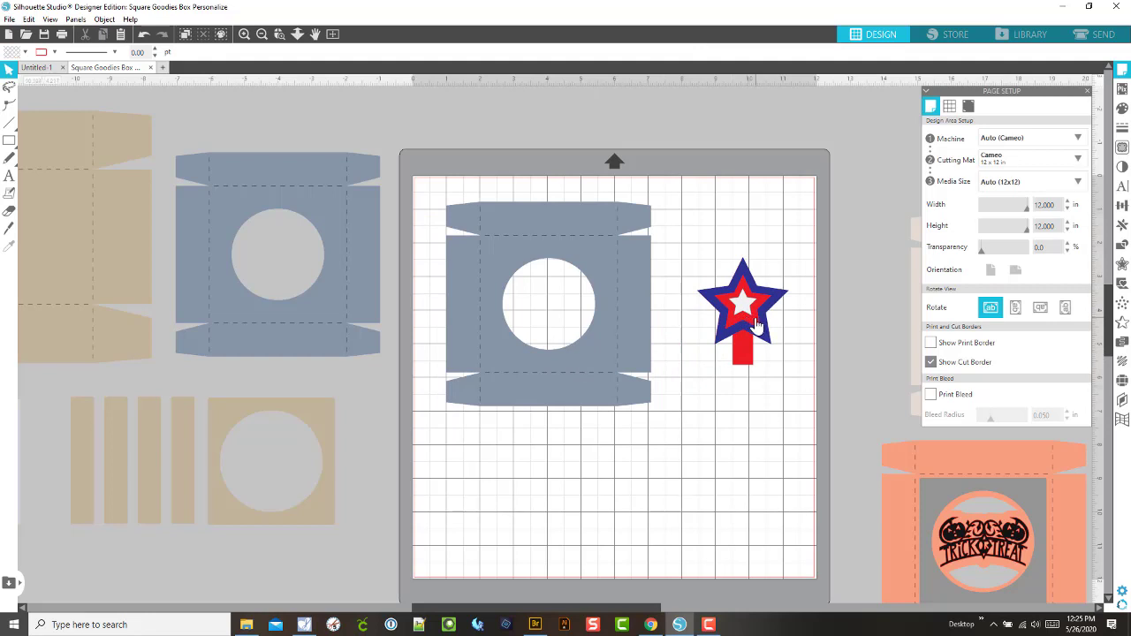
# Step: Reposition the star design beside the blue box copy and ungroup it
pyautogui.moveTo(755, 325); pyautogui.dragTo(729, 355)
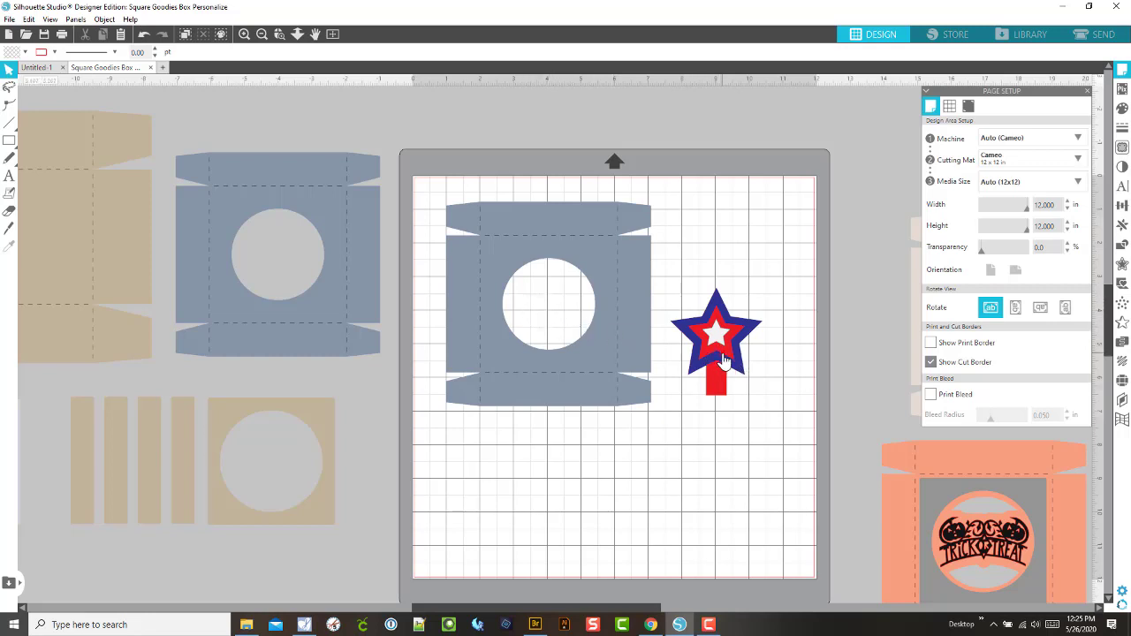
pyautogui.click(722, 361)
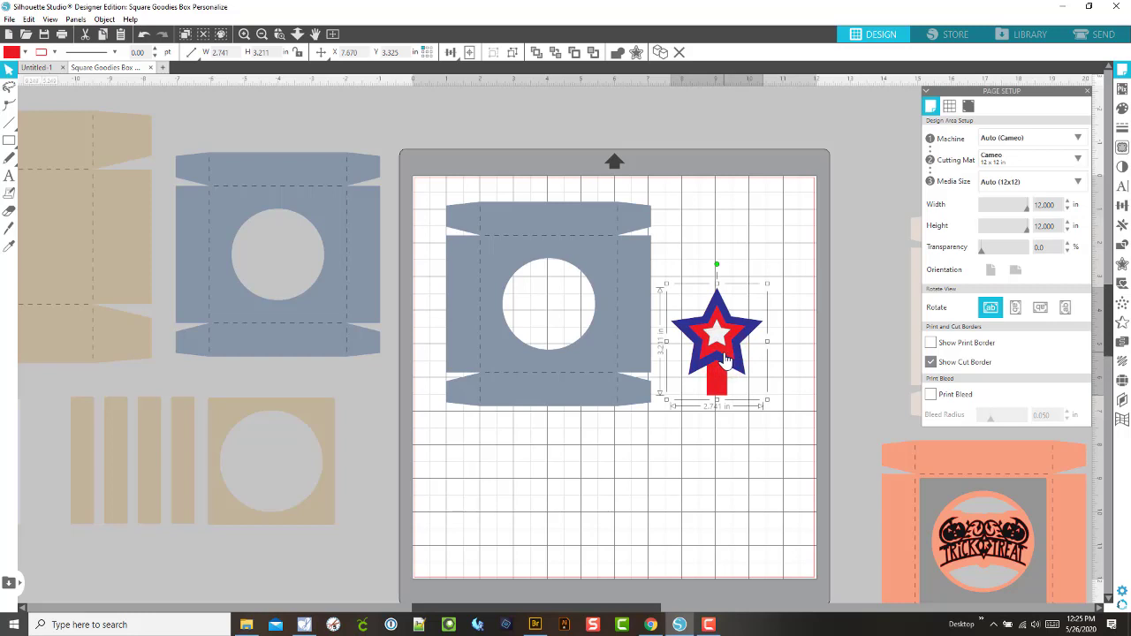
pyautogui.moveTo(725, 356); pyautogui.dragTo(732, 352)
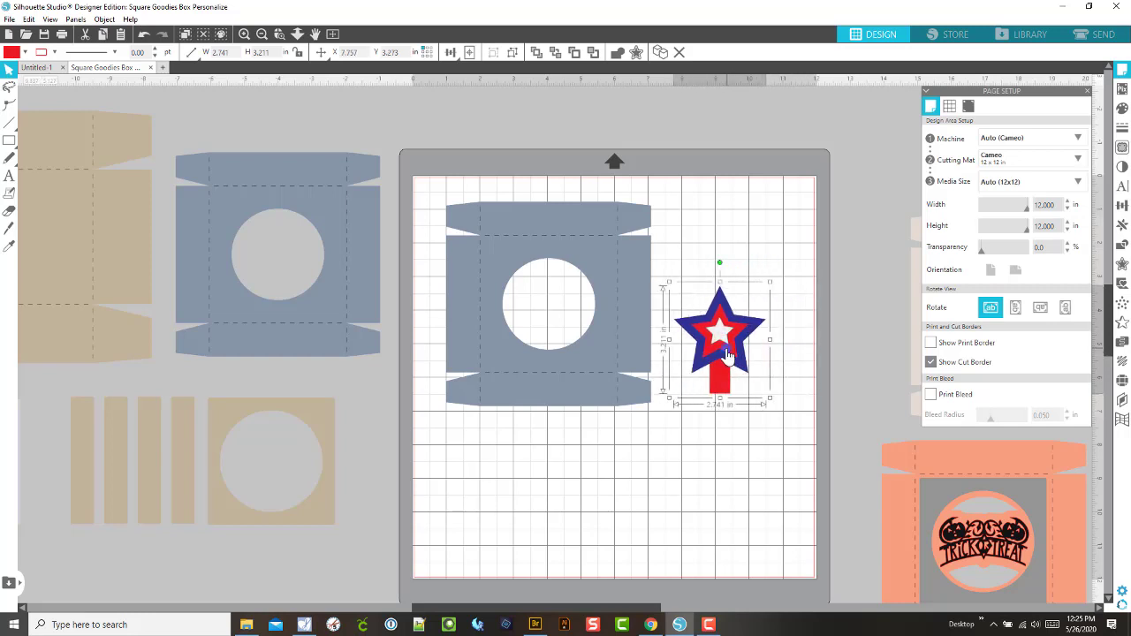
pyautogui.rightClick(727, 353)
pyautogui.click(747, 217)
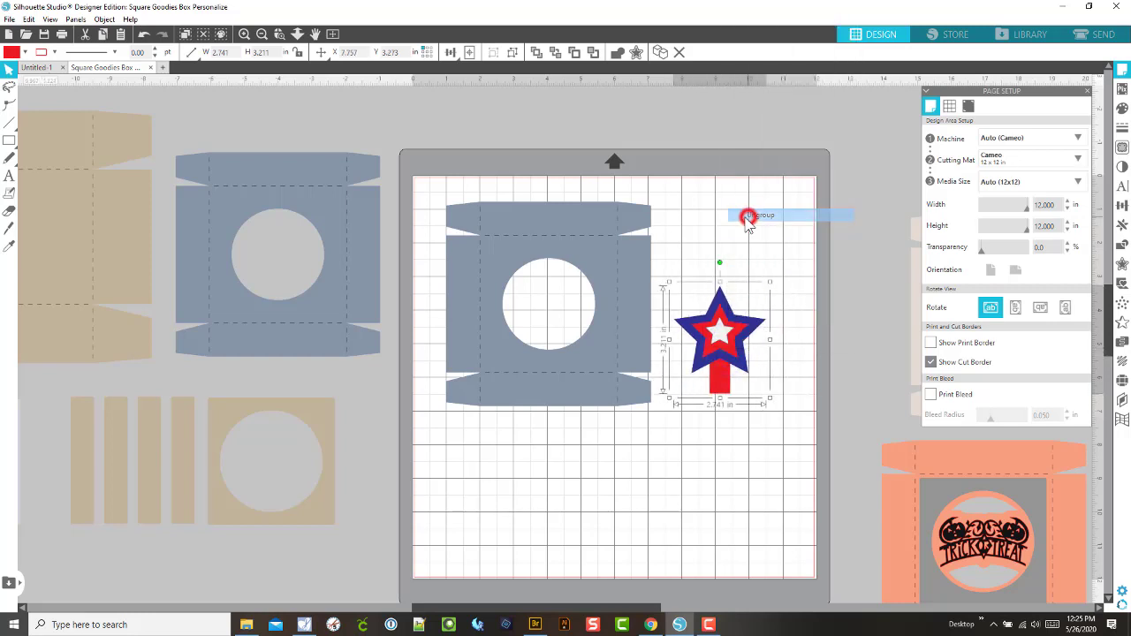
pyautogui.click(798, 343)
# Step: Separate the white star, blue star outline and red star with stem, placing the red one below the blue box piece
pyautogui.moveTo(717, 330); pyautogui.dragTo(740, 292)
pyautogui.moveTo(707, 362); pyautogui.dragTo(766, 380)
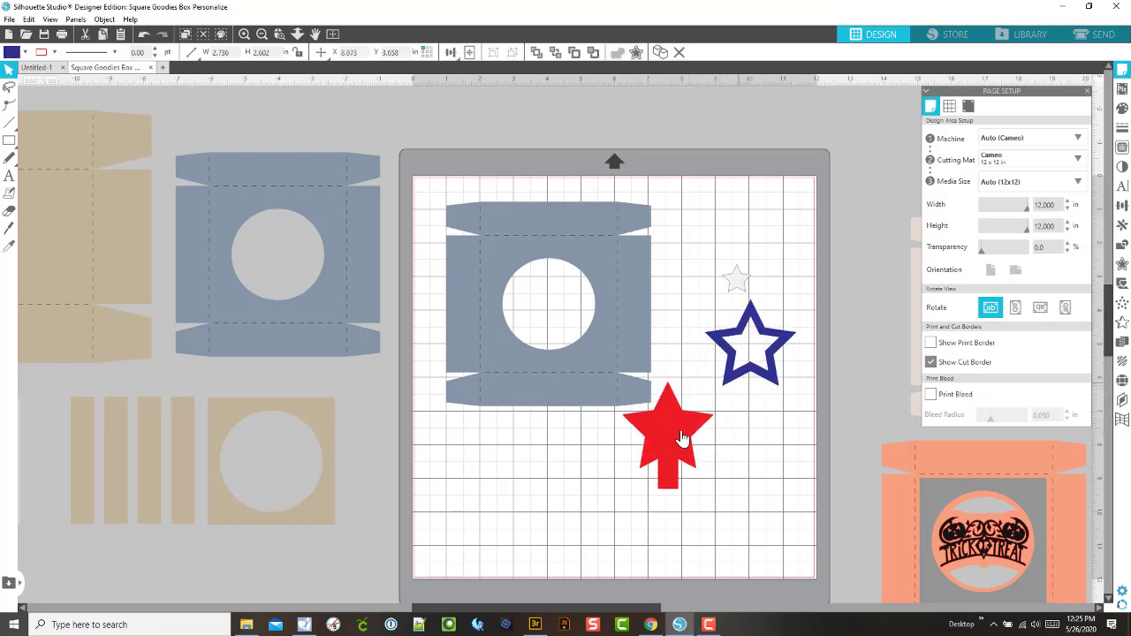
pyautogui.moveTo(676, 447); pyautogui.dragTo(699, 429)
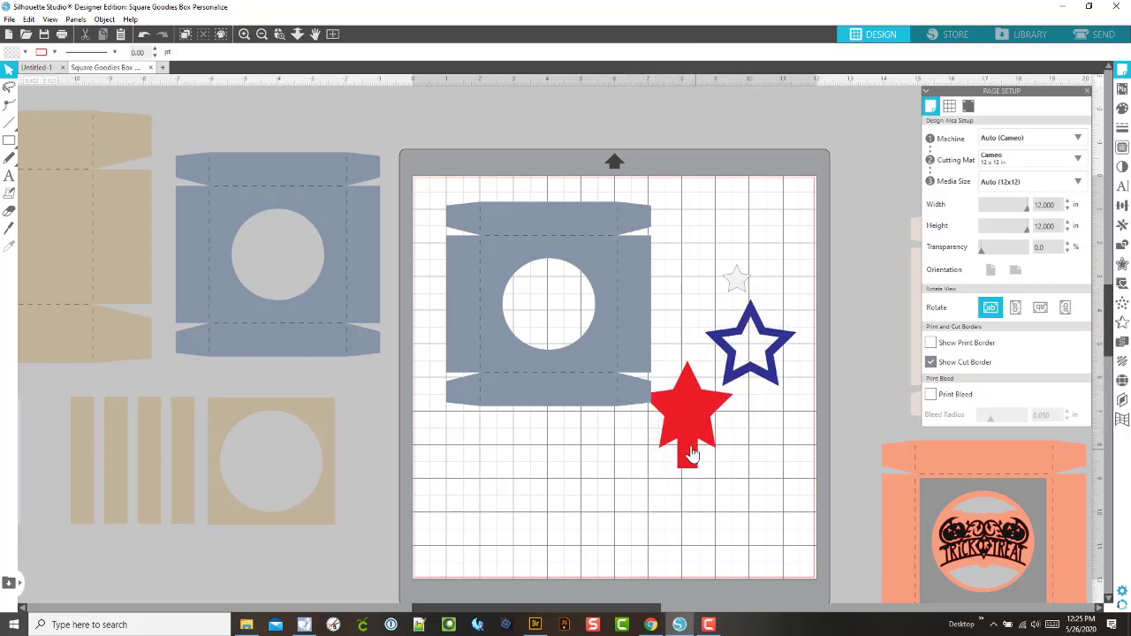
pyautogui.moveTo(732, 382)
pyautogui.mouseDown()
pyautogui.moveTo(673, 442)
pyautogui.moveTo(734, 381)
pyautogui.mouseUp()
pyautogui.click(797, 353)
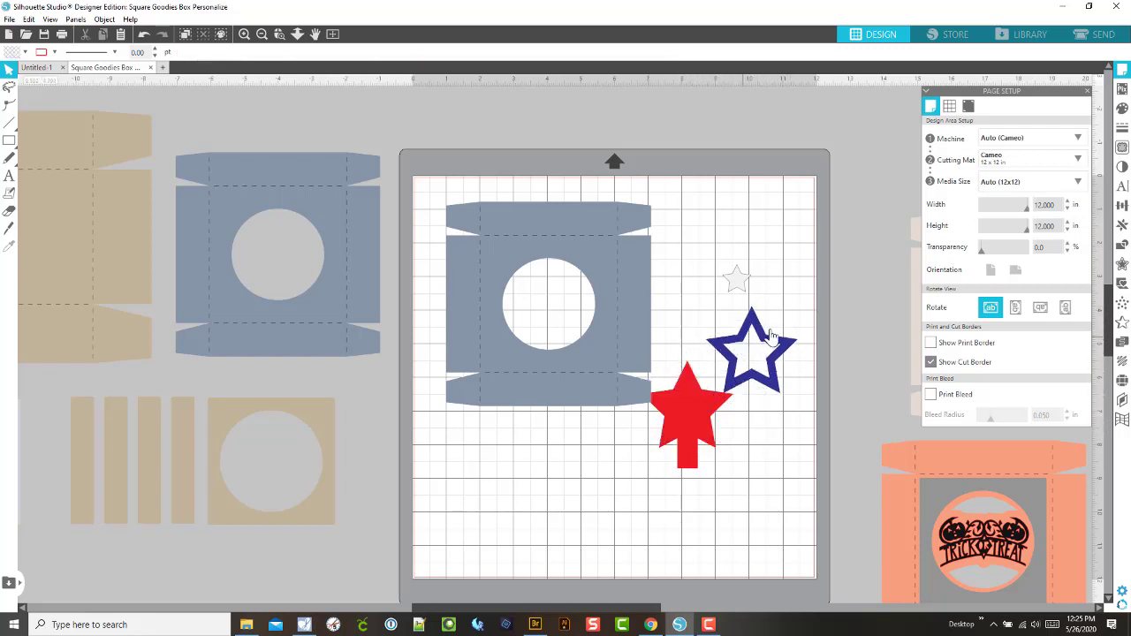
pyautogui.moveTo(690, 429); pyautogui.dragTo(596, 505)
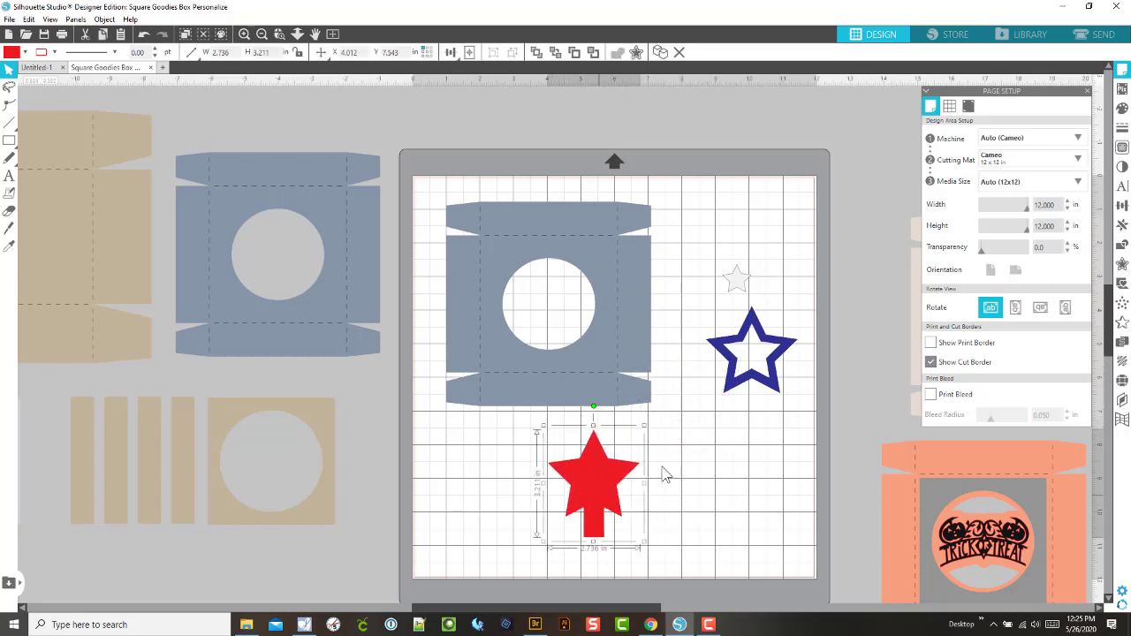
pyautogui.moveTo(745, 378); pyautogui.dragTo(726, 382)
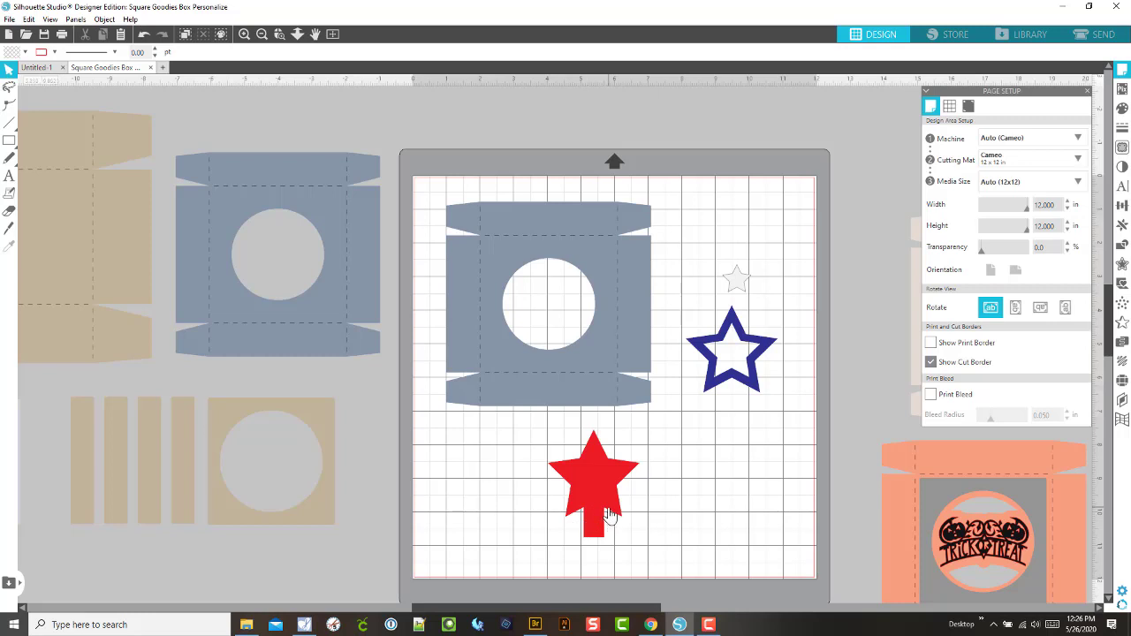
# Step: Duplicate the blue star outline
pyautogui.click(730, 381)
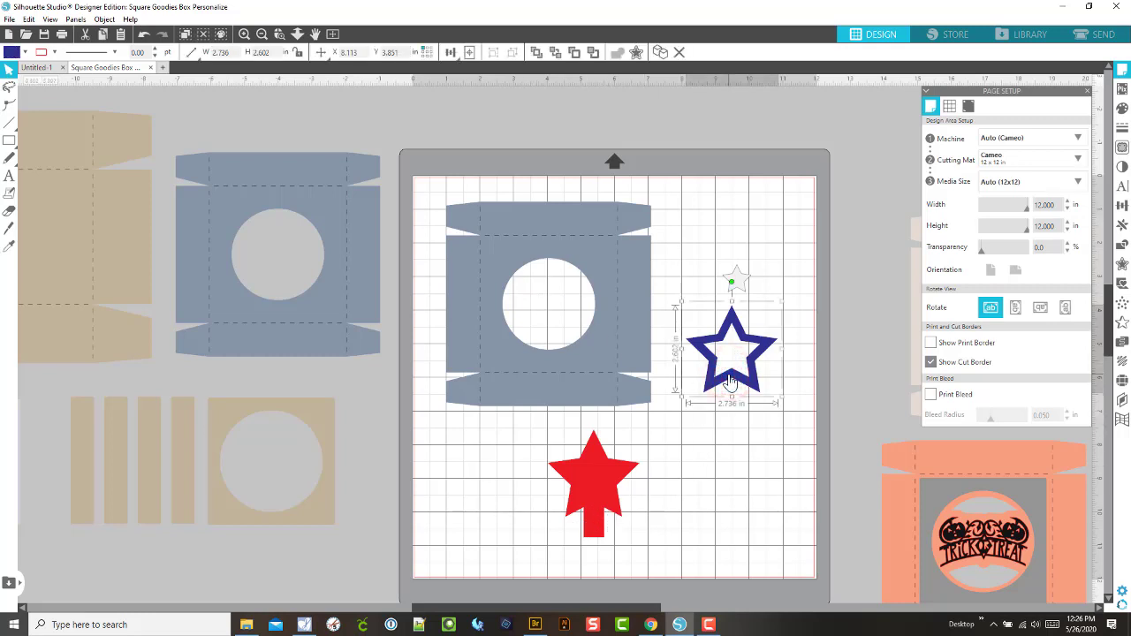
pyautogui.rightClick(730, 382)
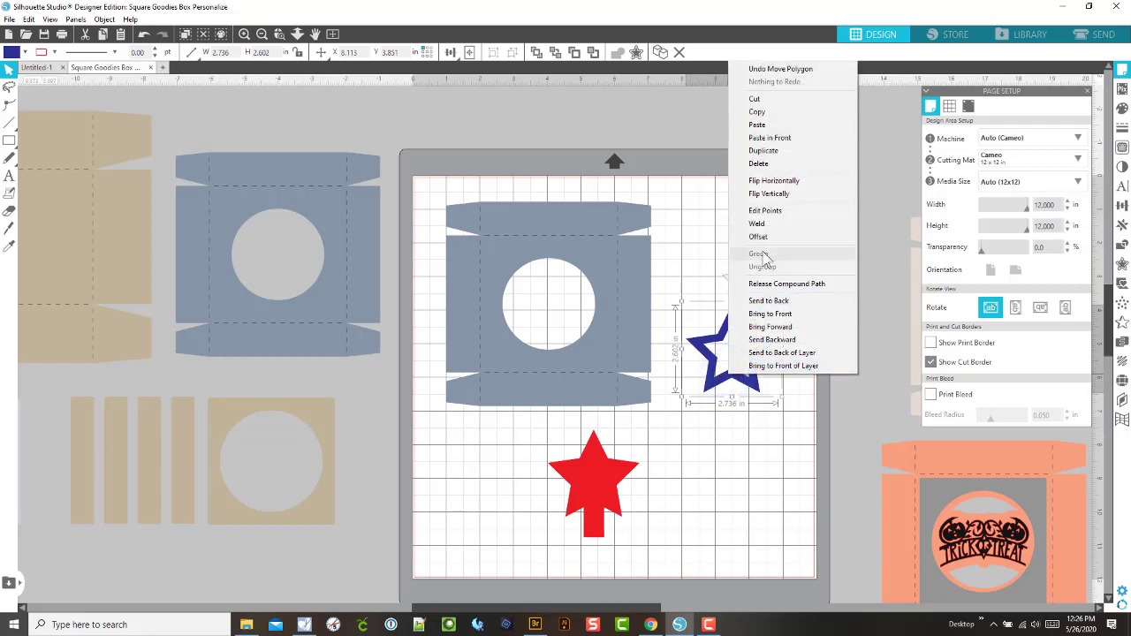
pyautogui.click(760, 152)
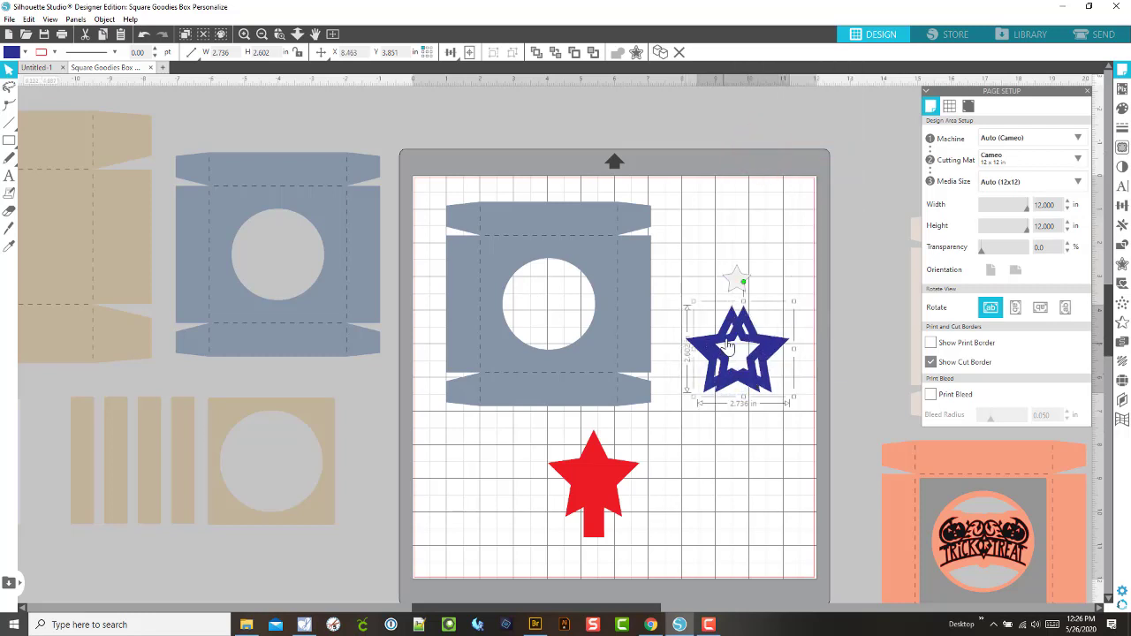
# Step: Place the duplicate blue star outline below the original and release its compound path
pyautogui.moveTo(718, 352); pyautogui.dragTo(713, 450)
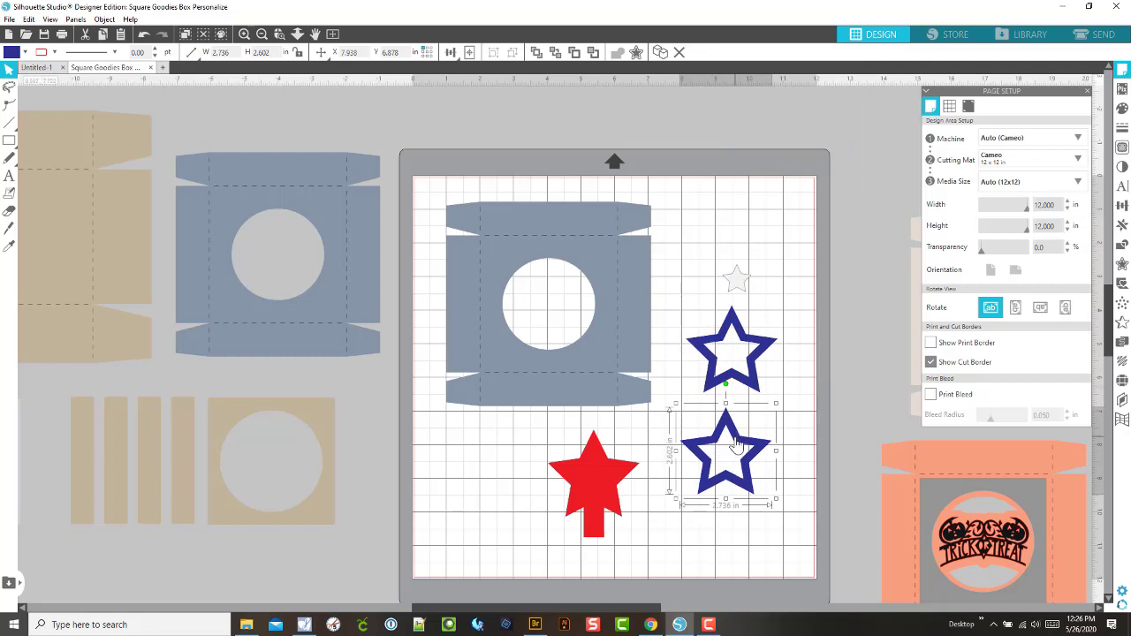
pyautogui.rightClick(737, 446)
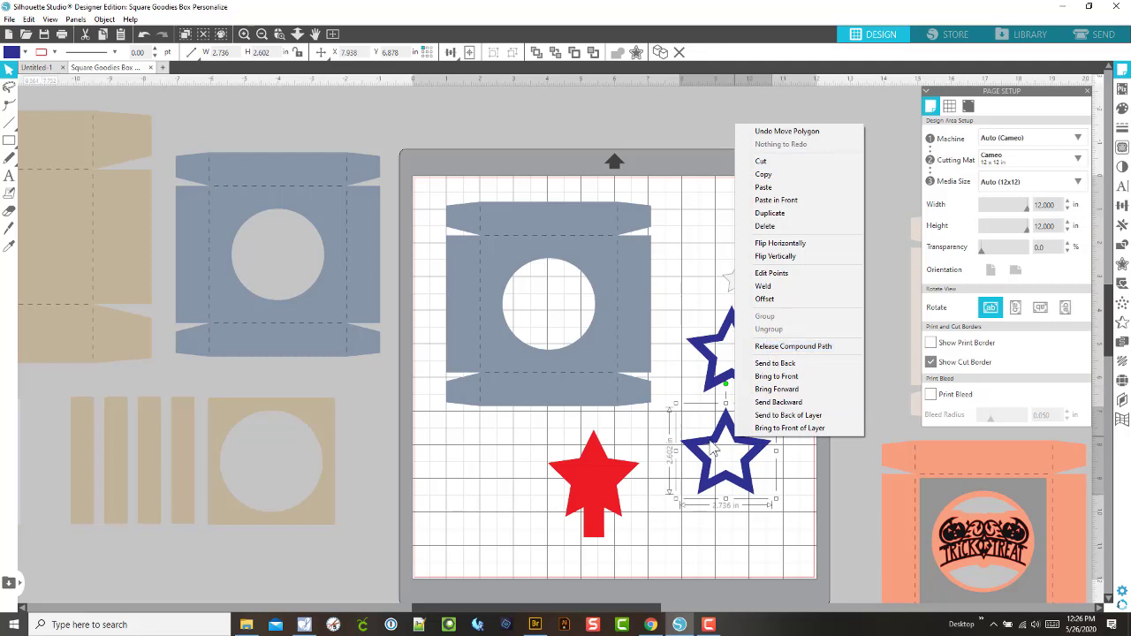
pyautogui.click(699, 532)
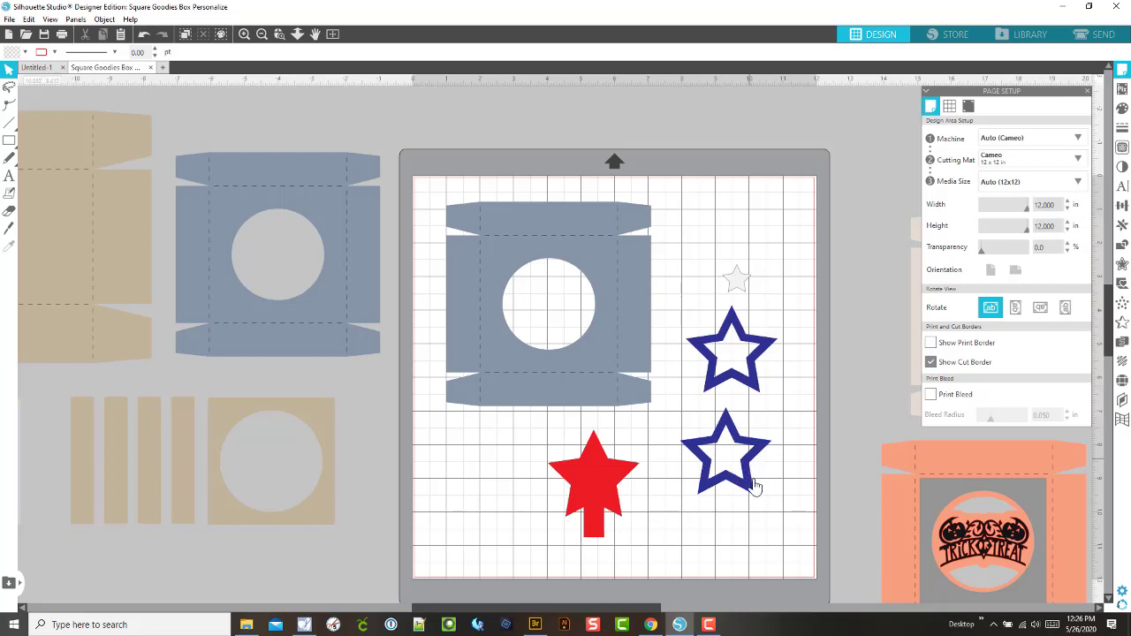
pyautogui.click(777, 505)
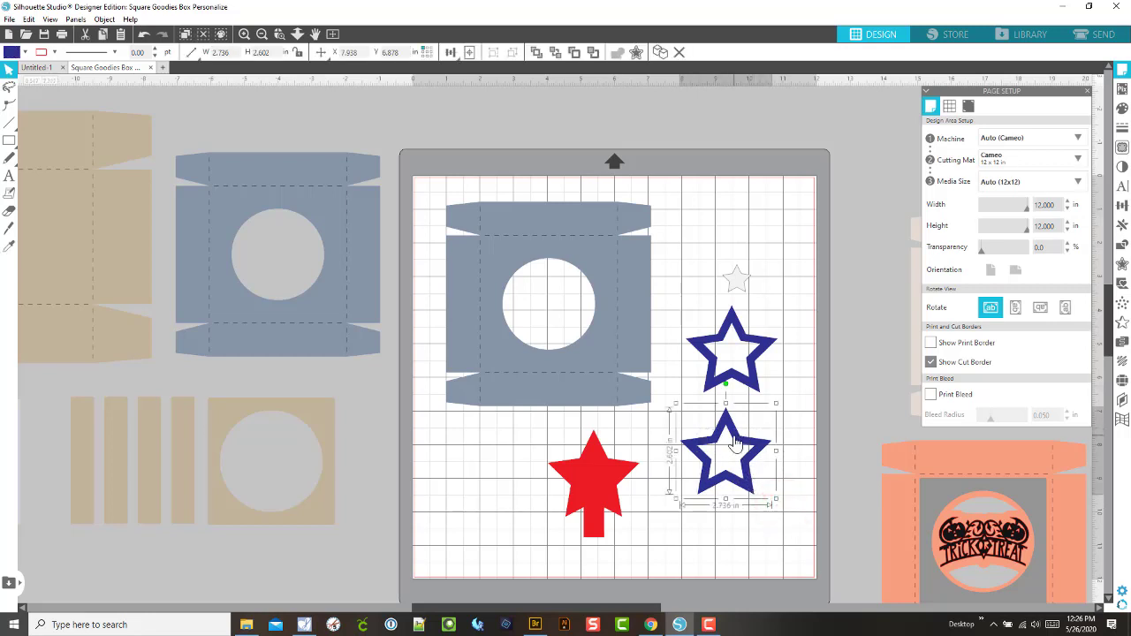
pyautogui.rightClick(737, 449)
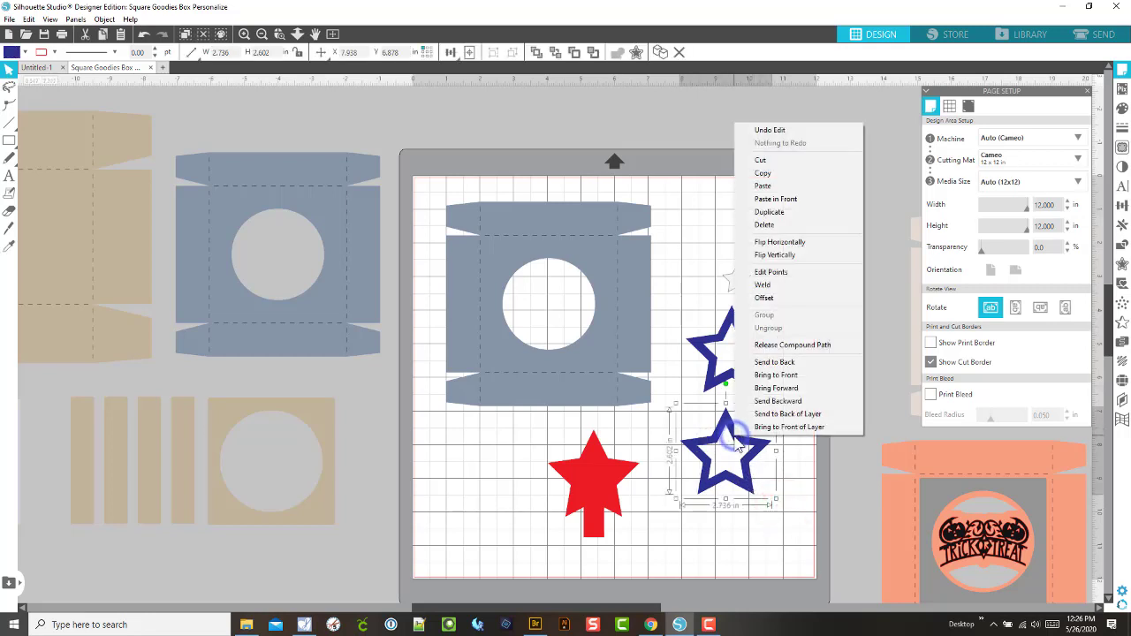
pyautogui.click(774, 345)
pyautogui.click(787, 411)
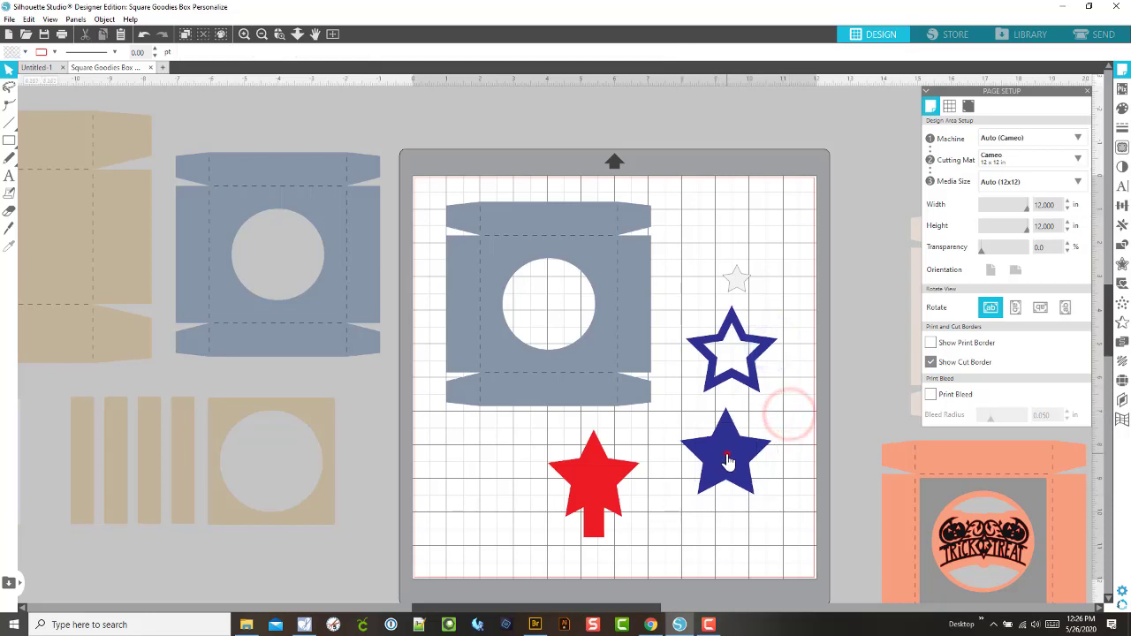
# Step: Pull the small inner star out of the released blue star and delete it
pyautogui.moveTo(726, 461); pyautogui.dragTo(673, 518)
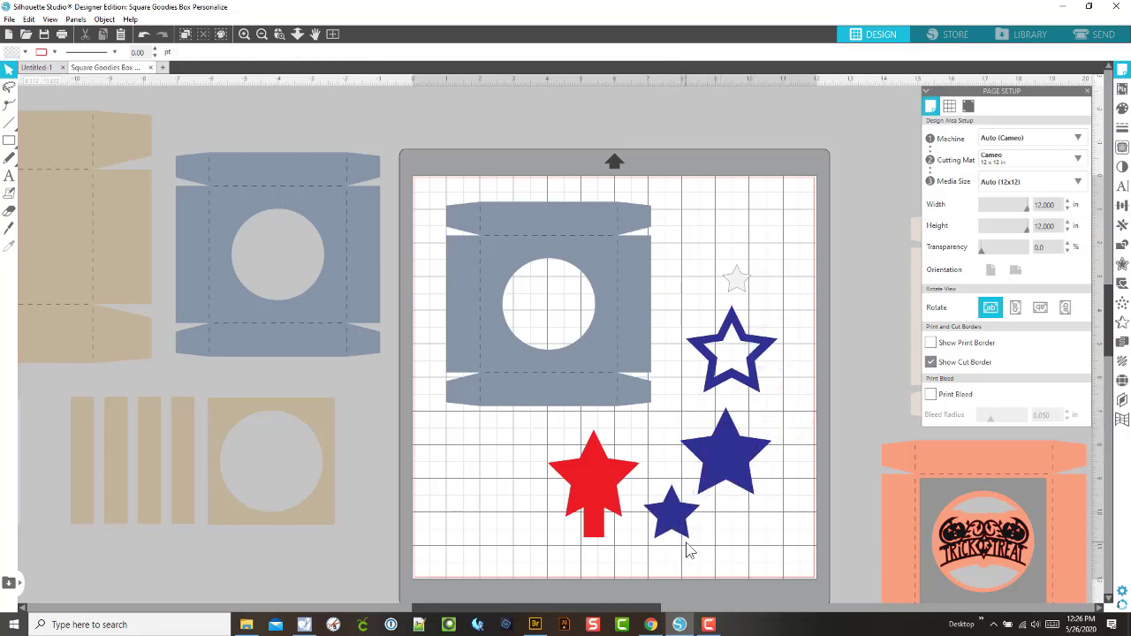
pyautogui.click(675, 526)
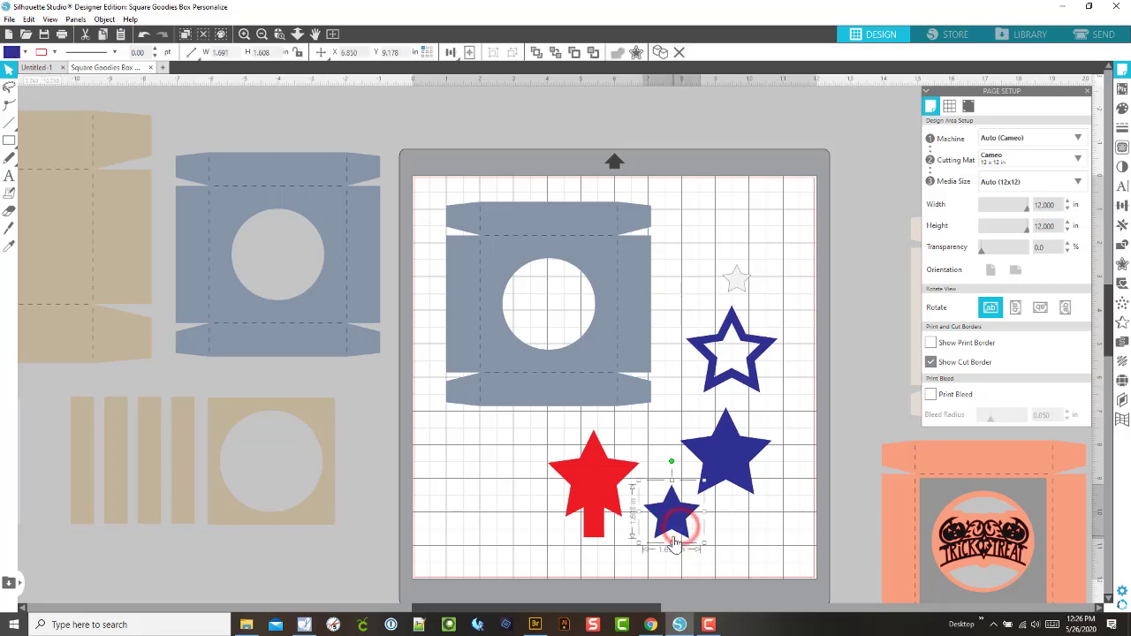
pyautogui.press('Delete')
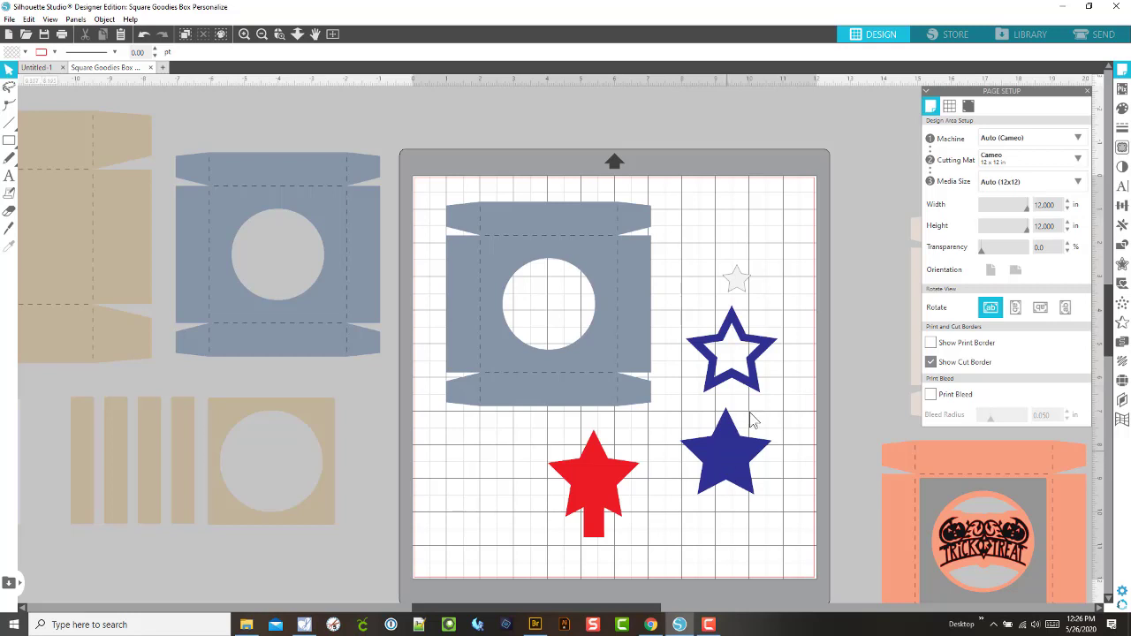
# Step: Fill the solid blue star with the red sampled from the stemmed star using the Eyedropper, and delete the stemmed star
pyautogui.click(722, 450)
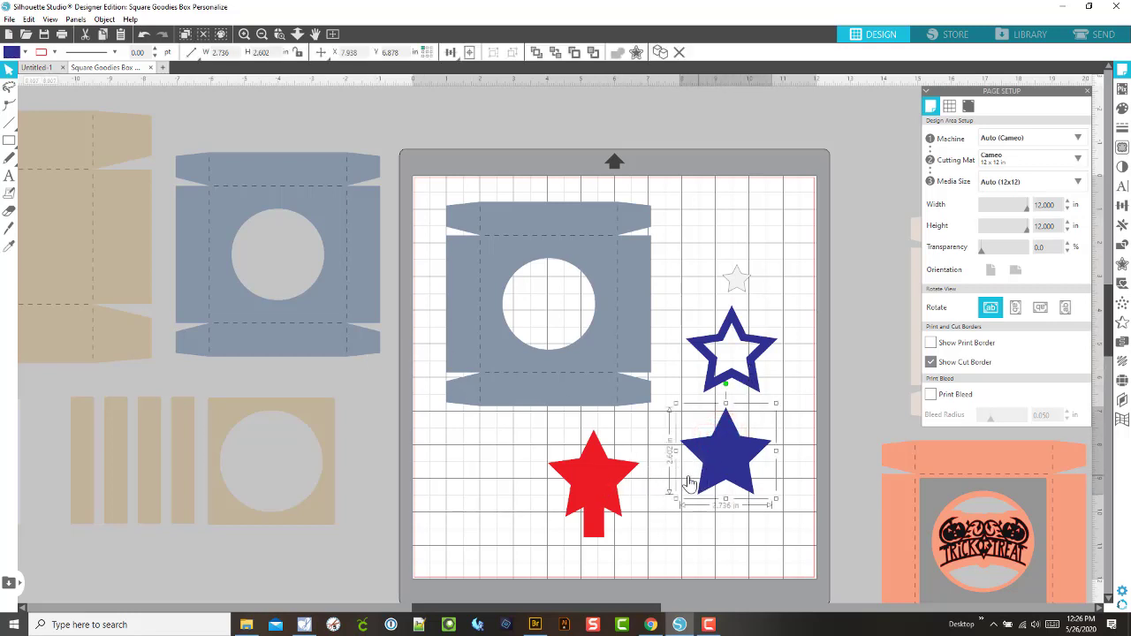
pyautogui.click(8, 247)
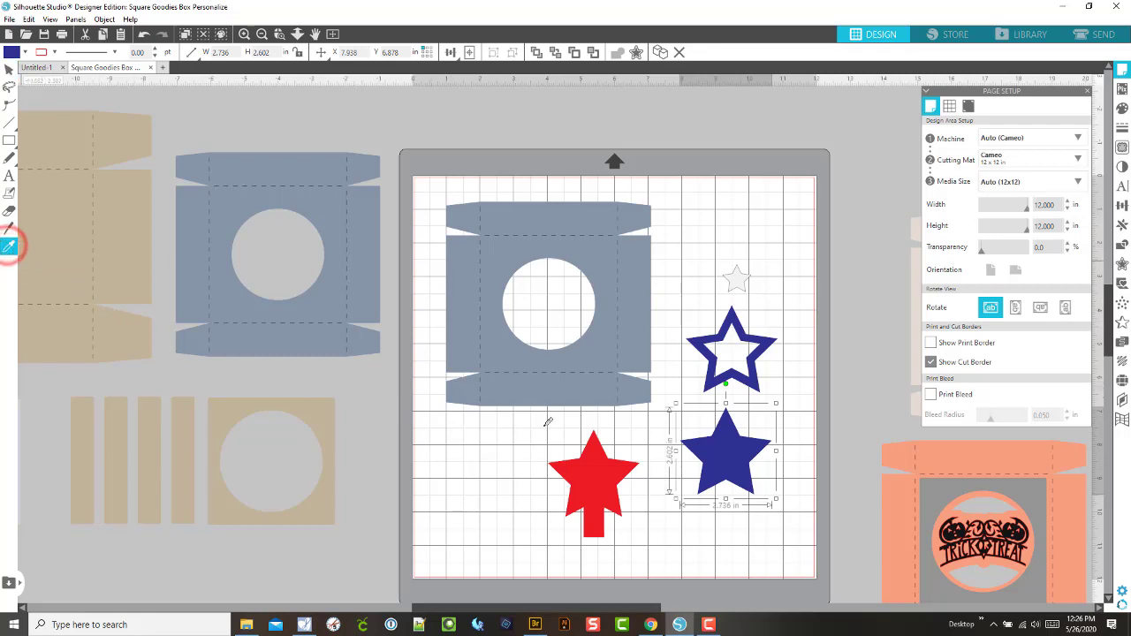
pyautogui.click(605, 467)
pyautogui.click(605, 479)
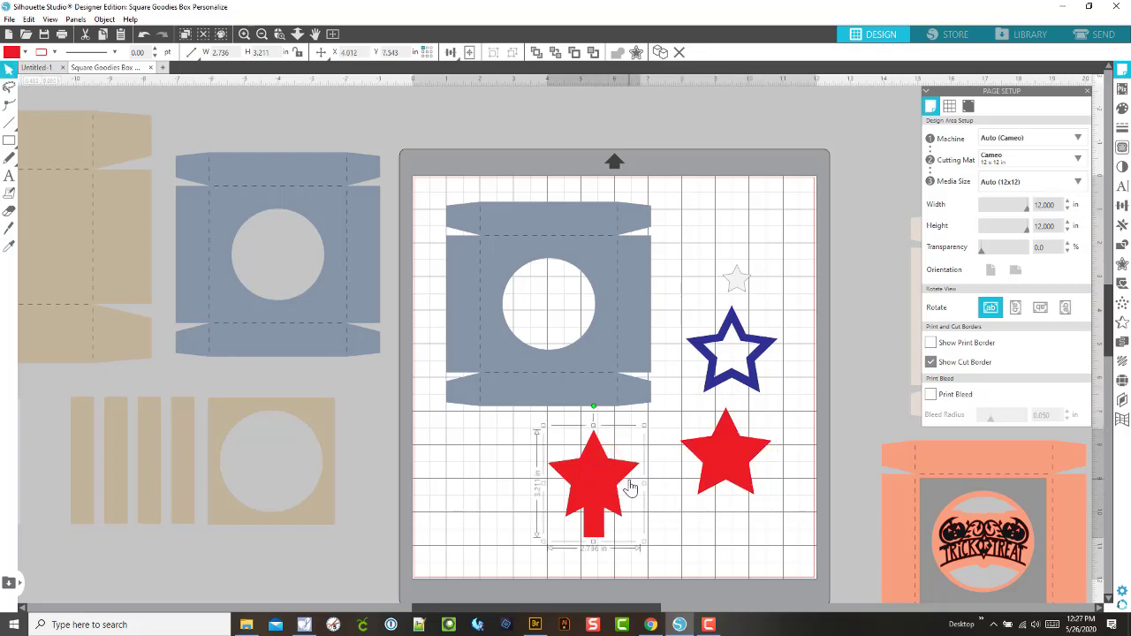
pyautogui.press('Delete')
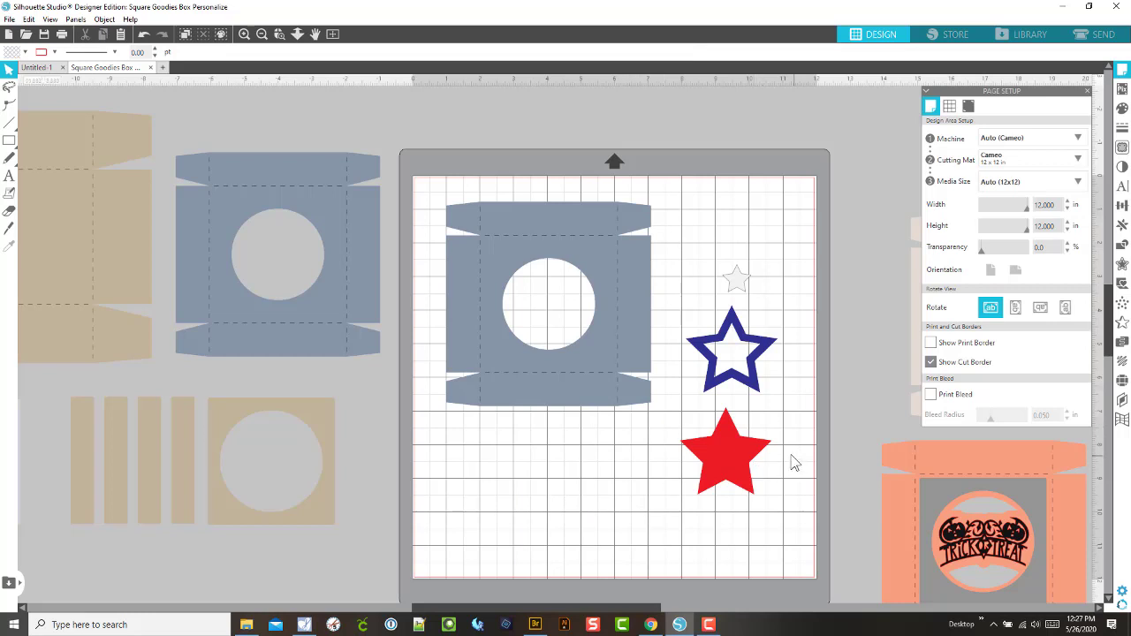
# Step: Send the solid red star to the back and position it behind the blue star outline
pyautogui.moveTo(736, 452)
pyautogui.mouseDown()
pyautogui.moveTo(727, 353)
pyautogui.moveTo(727, 450)
pyautogui.moveTo(730, 439)
pyautogui.mouseUp()
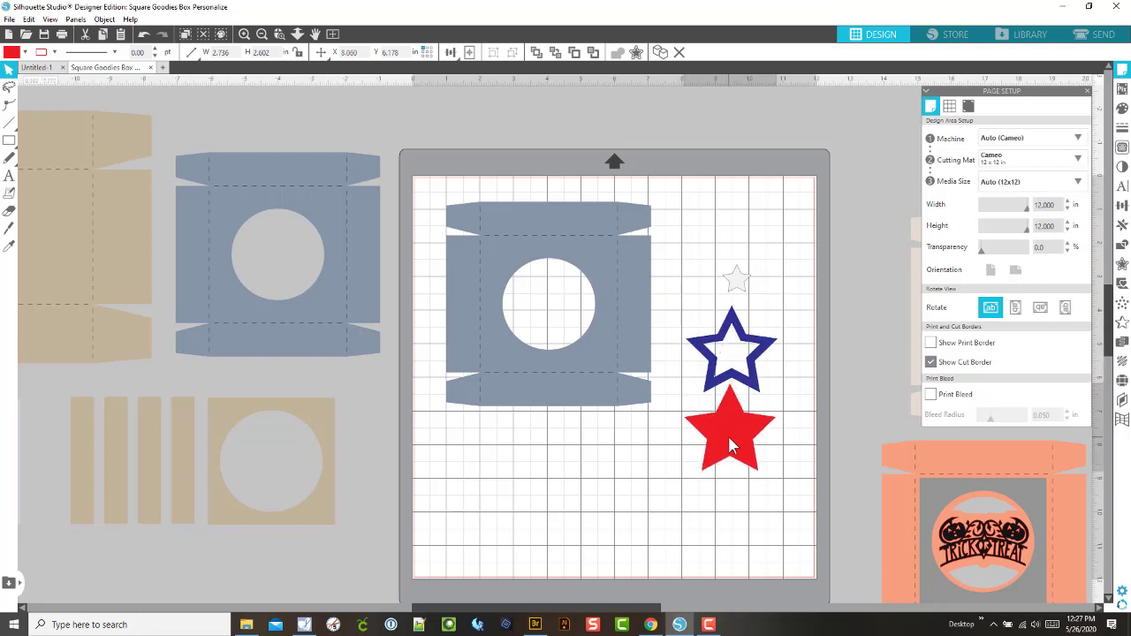
pyautogui.rightClick(730, 437)
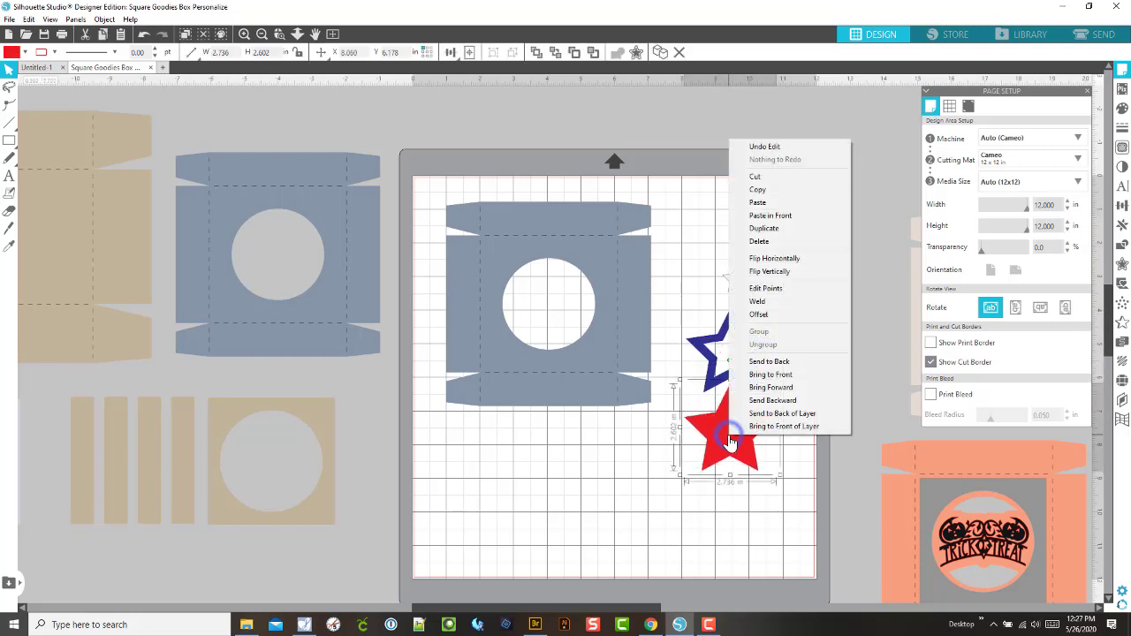
pyautogui.click(777, 400)
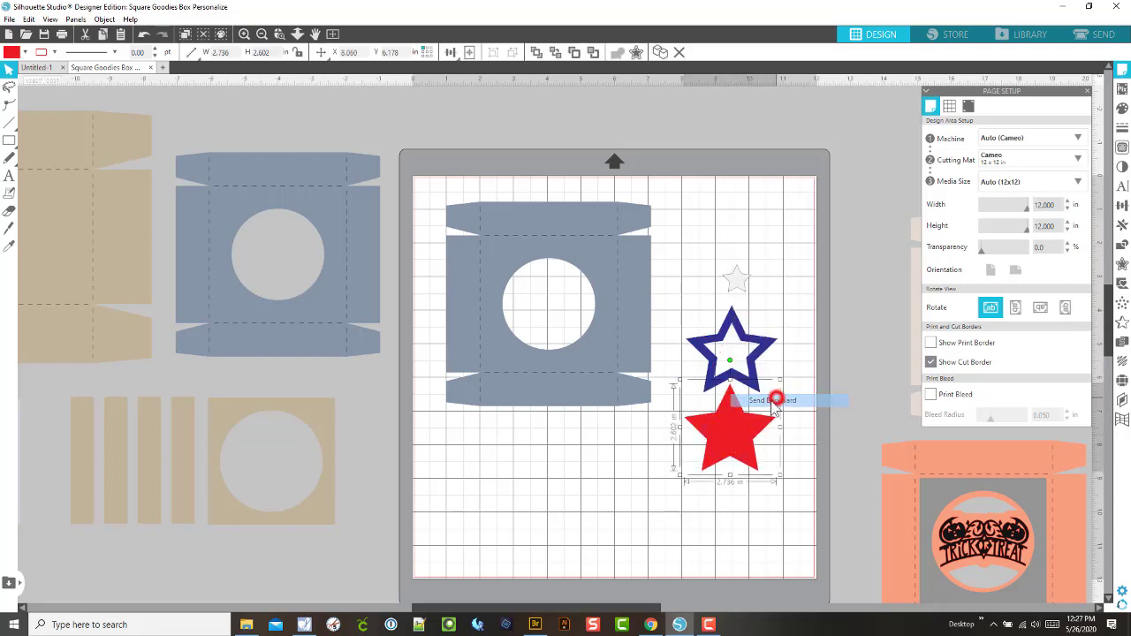
pyautogui.moveTo(719, 439)
pyautogui.mouseDown()
pyautogui.moveTo(723, 386)
pyautogui.moveTo(713, 428)
pyautogui.mouseUp()
pyautogui.rightClick(714, 428)
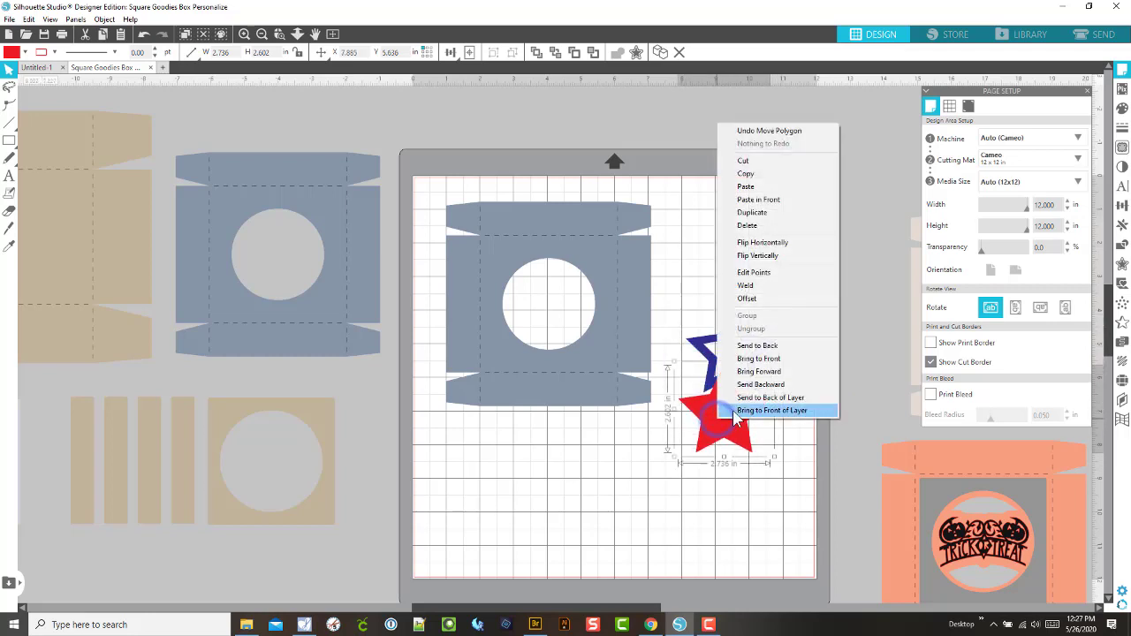
pyautogui.click(757, 346)
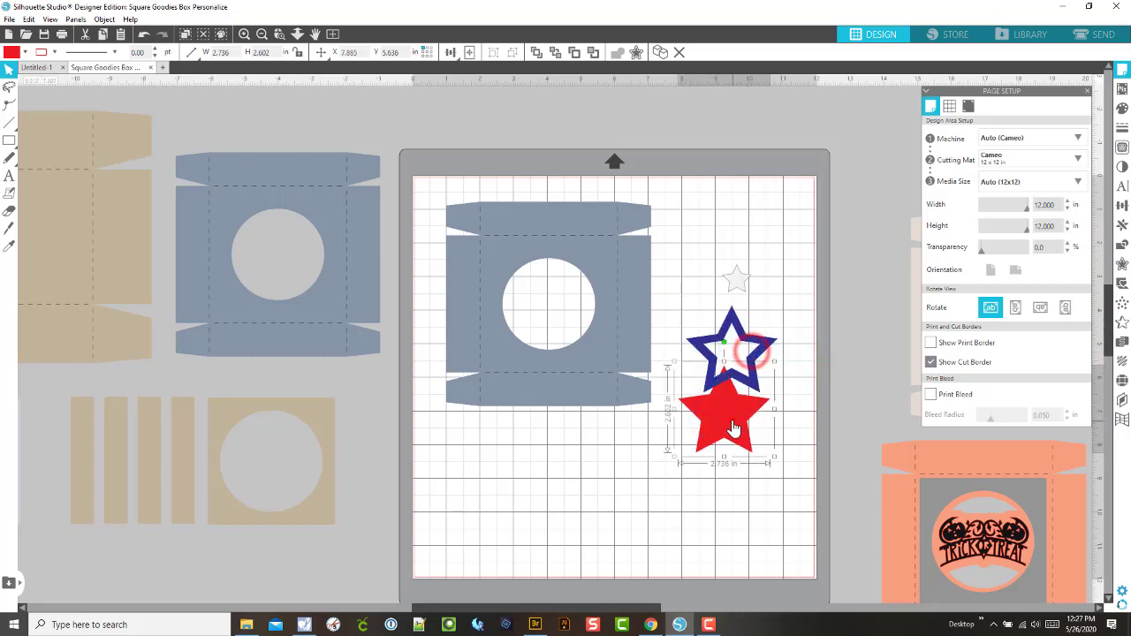
pyautogui.moveTo(731, 421); pyautogui.dragTo(741, 366)
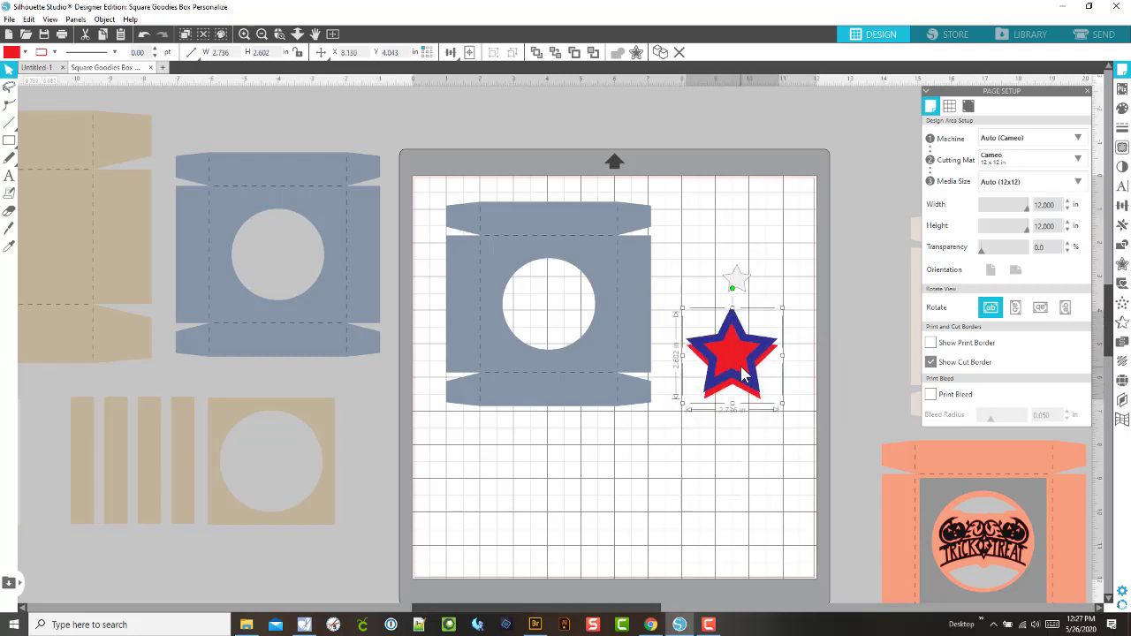
# Step: Spread the white star, blue star outline and red star apart beside the blue box piece
pyautogui.moveTo(736, 276); pyautogui.dragTo(740, 237)
pyautogui.moveTo(750, 340); pyautogui.dragTo(712, 353)
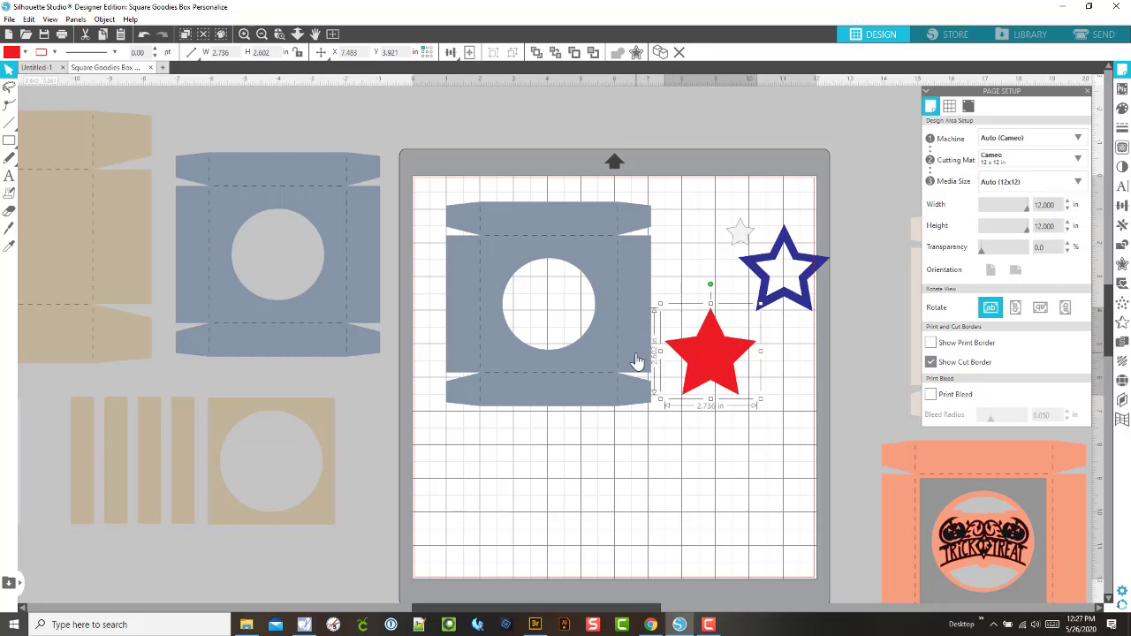
# Step: Shift the blue box piece slightly toward the mat's upper-left corner and ungroup it
pyautogui.click(636, 358)
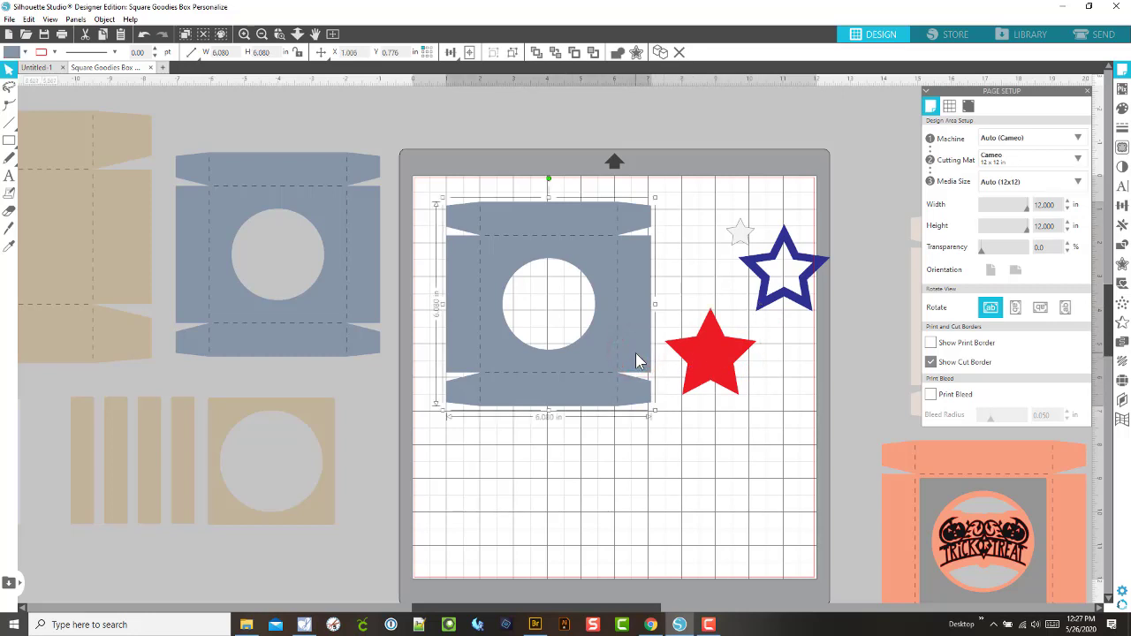
pyautogui.rightClick(636, 355)
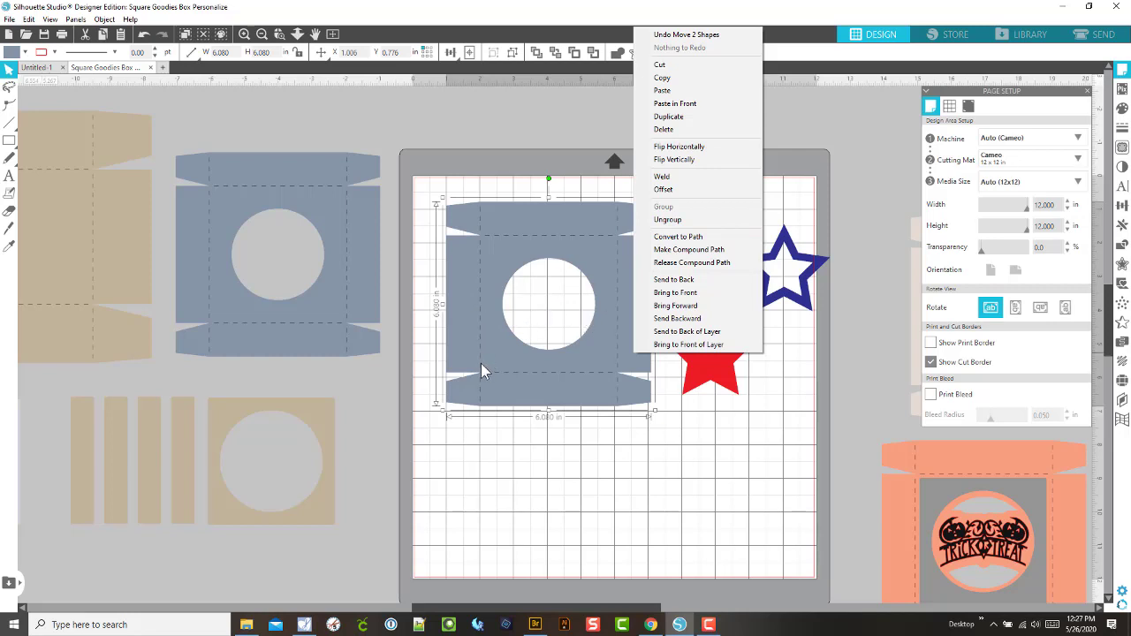
pyautogui.click(596, 467)
pyautogui.moveTo(546, 369)
pyautogui.mouseDown()
pyautogui.moveTo(530, 432)
pyautogui.moveTo(579, 371)
pyautogui.moveTo(540, 358)
pyautogui.mouseUp()
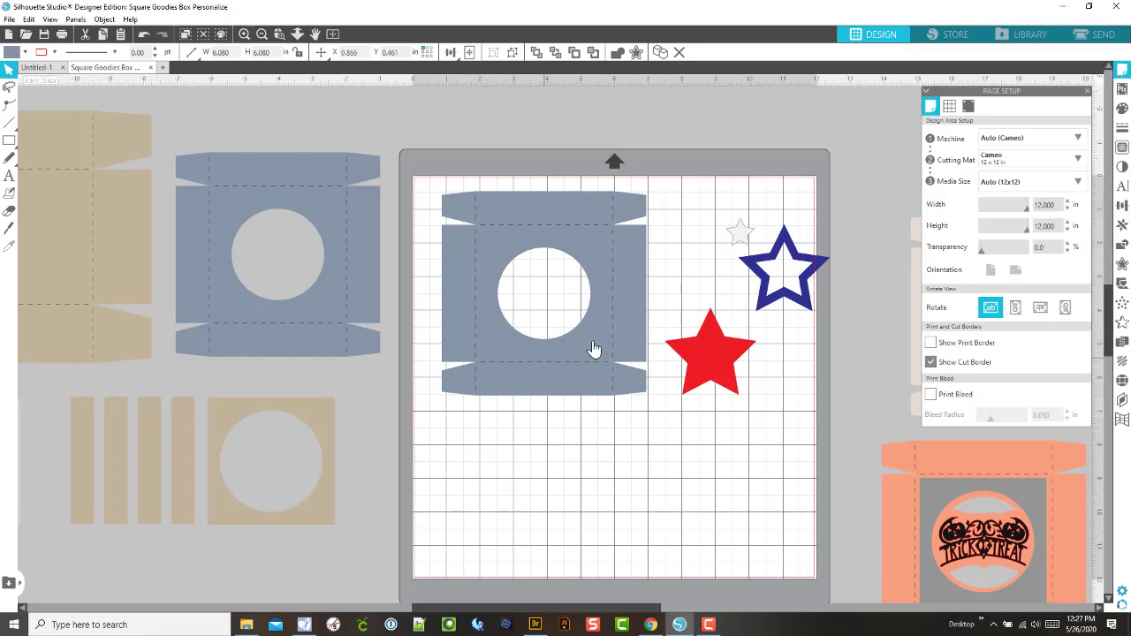
pyautogui.press('Escape')
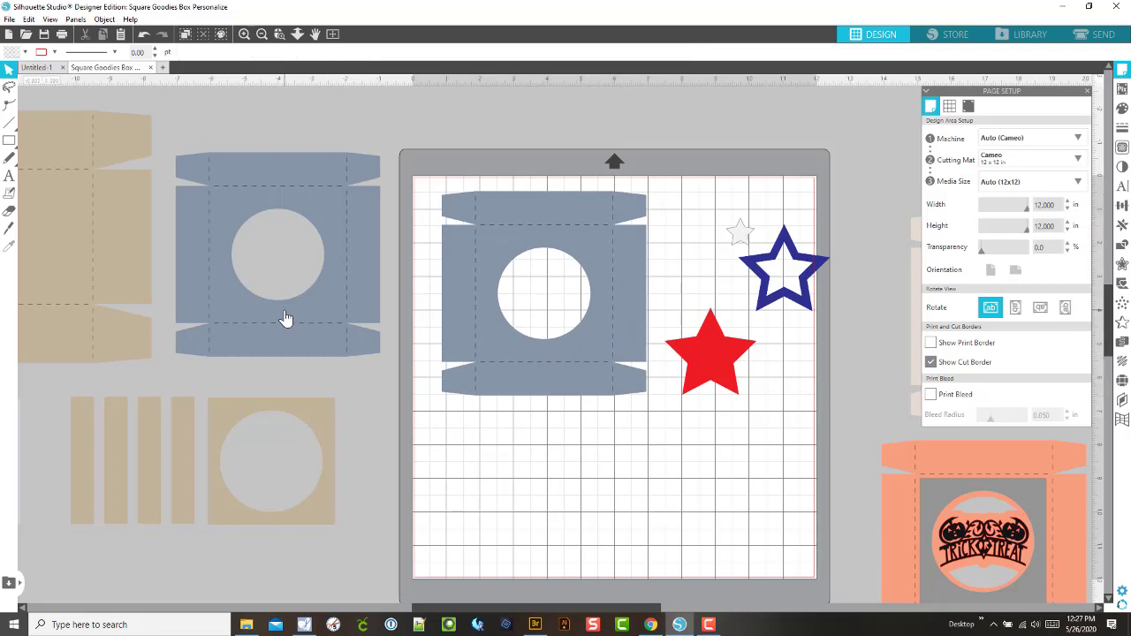
pyautogui.click(587, 350)
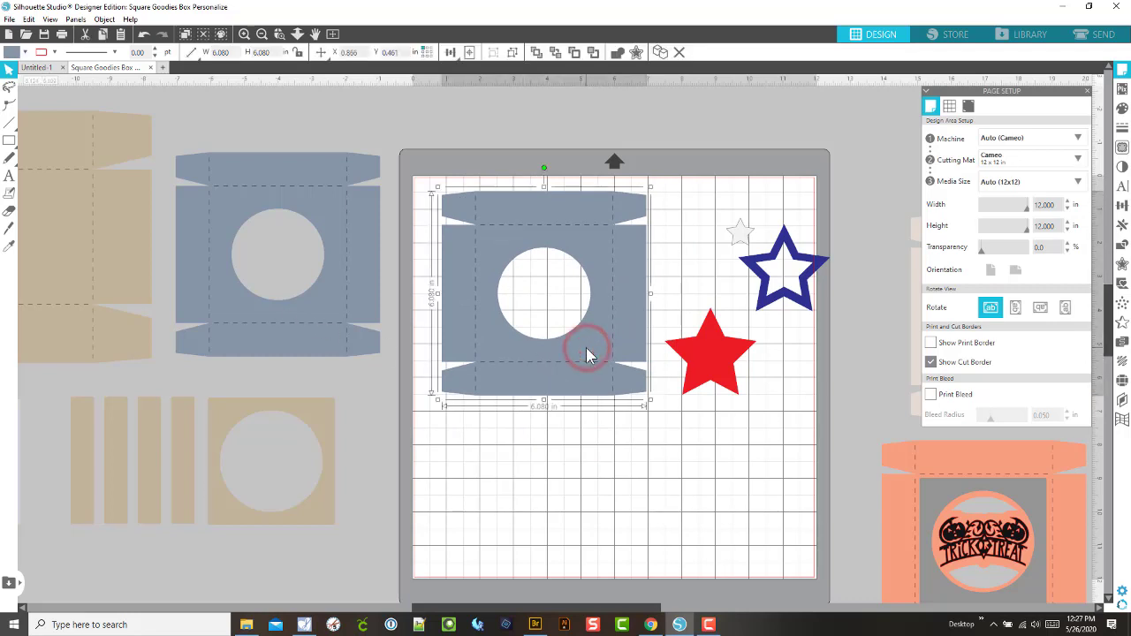
pyautogui.rightClick(587, 349)
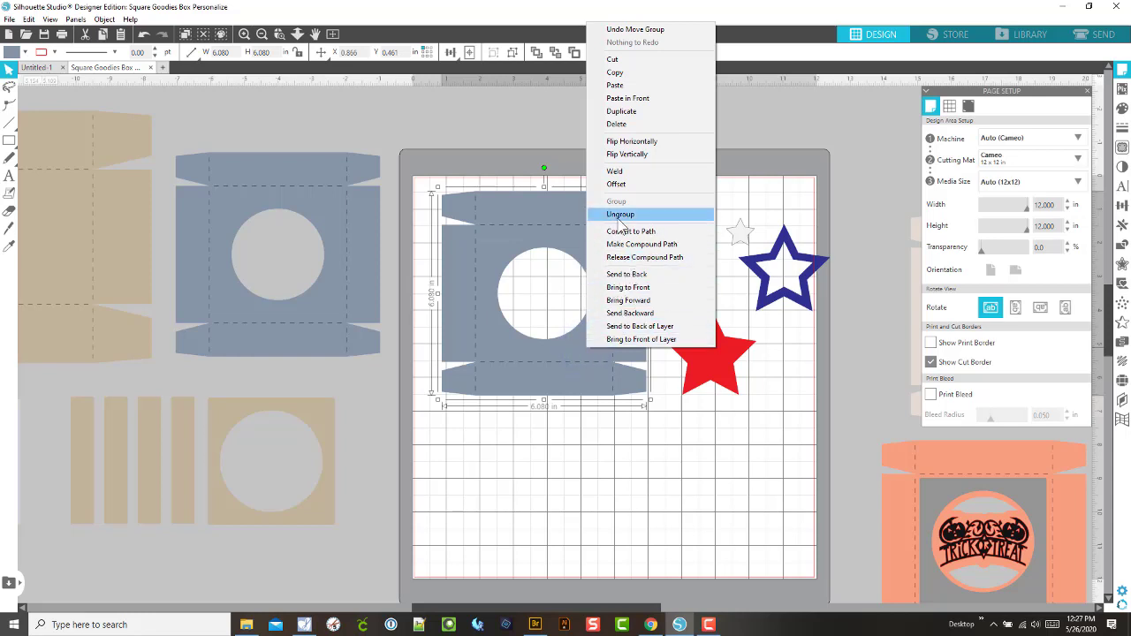
pyautogui.click(619, 214)
pyautogui.click(668, 277)
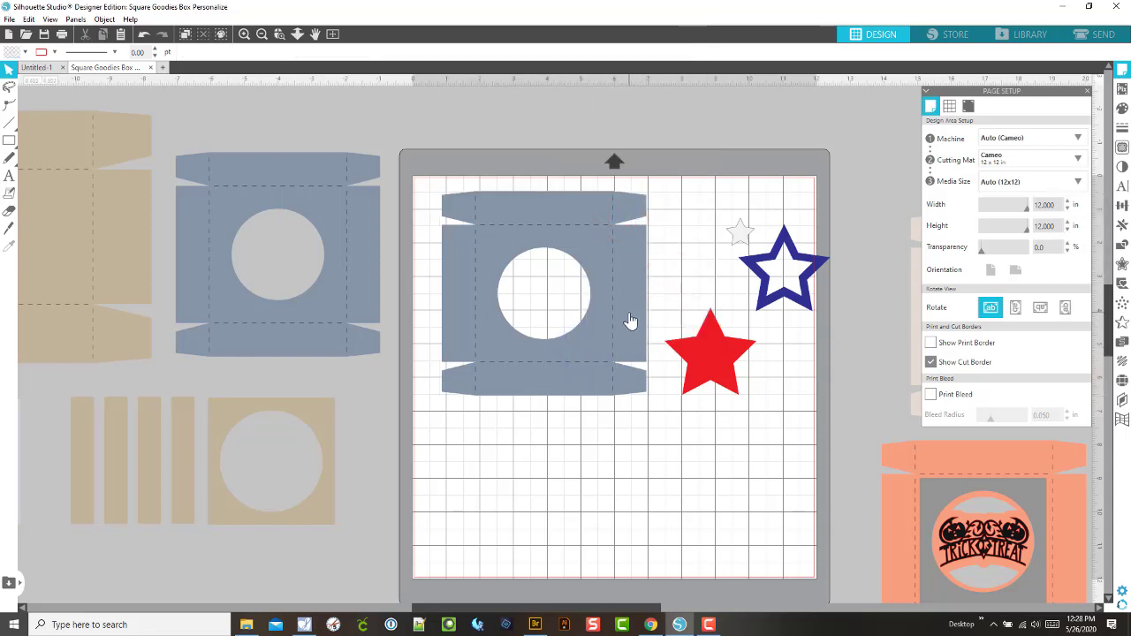
# Step: Try moving the blue box outline away from its dashed fold lines, and undo the move
pyautogui.moveTo(630, 321); pyautogui.dragTo(704, 320)
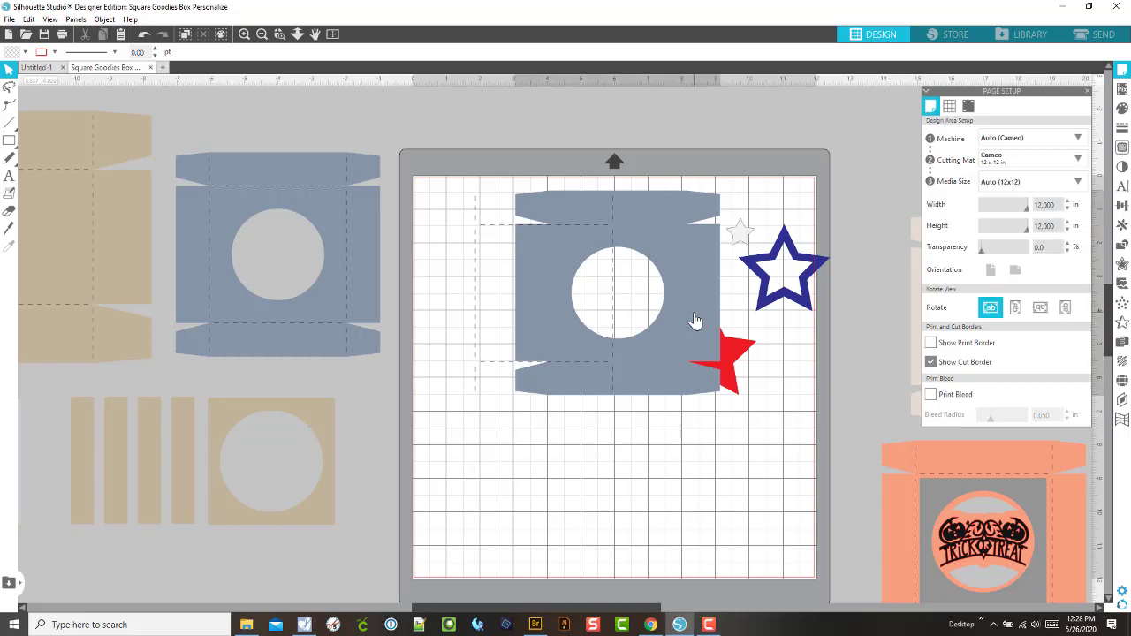
pyautogui.hotkey('ctrl', 'z')
pyautogui.press('Escape')
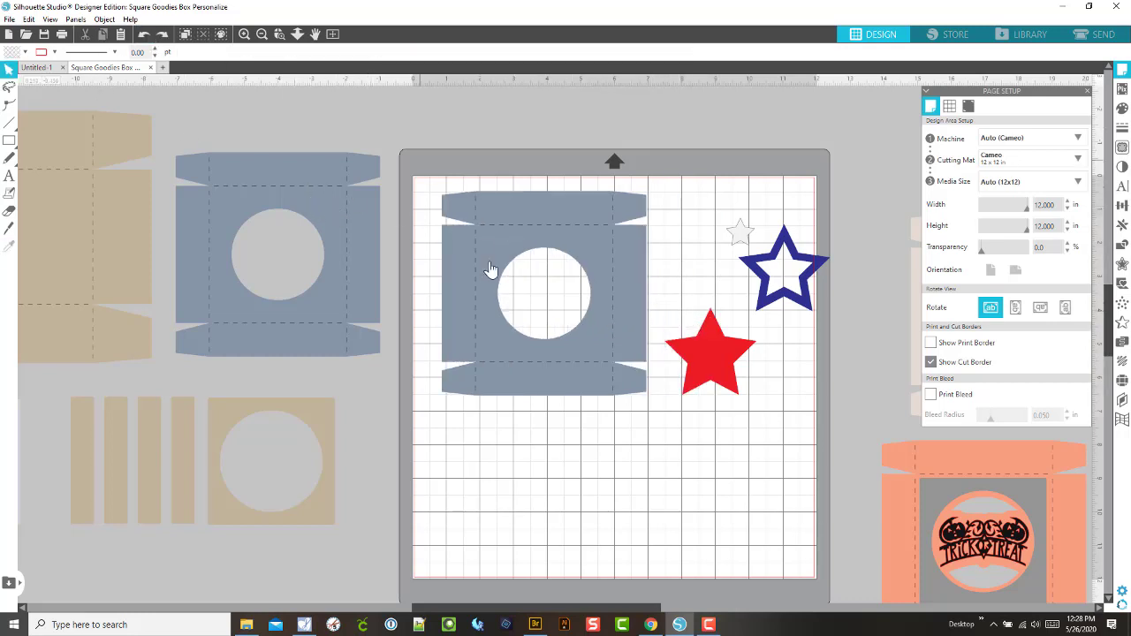
# Step: Stack the blue star outline and the white star centered over the red star beside the box piece
pyautogui.click(713, 369)
pyautogui.moveTo(713, 371); pyautogui.dragTo(721, 358)
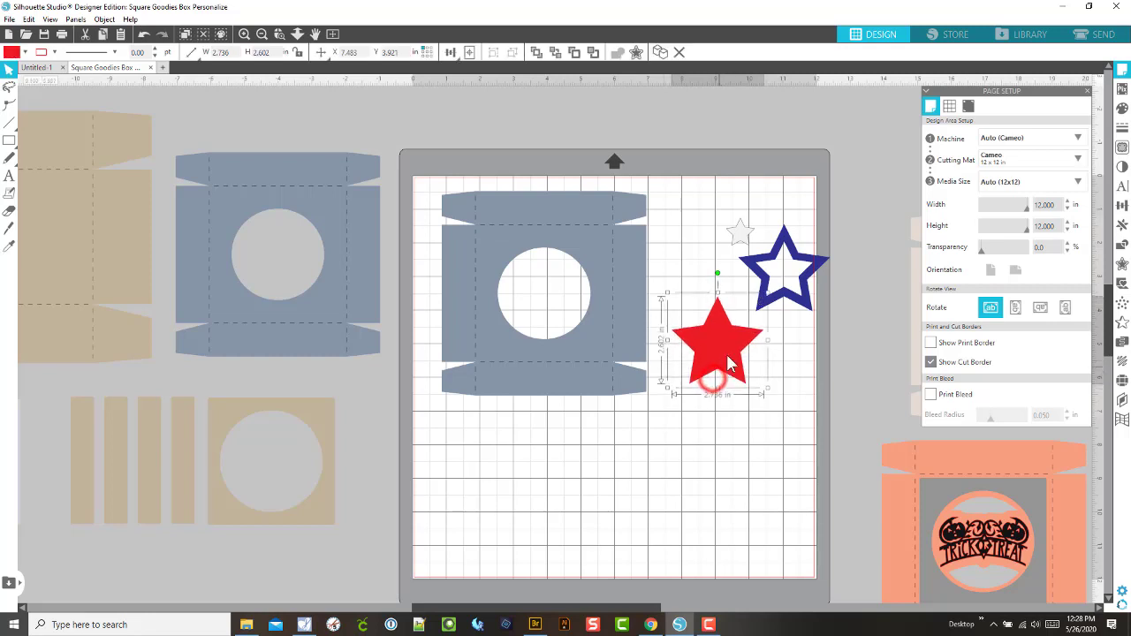
pyautogui.moveTo(792, 303); pyautogui.dragTo(728, 378)
pyautogui.moveTo(739, 235); pyautogui.dragTo(718, 349)
# Step: Move the layered star into the box piece's circular opening, scale it to about 1.97 in wide and center it there
pyautogui.moveTo(785, 411); pyautogui.dragTo(671, 296)
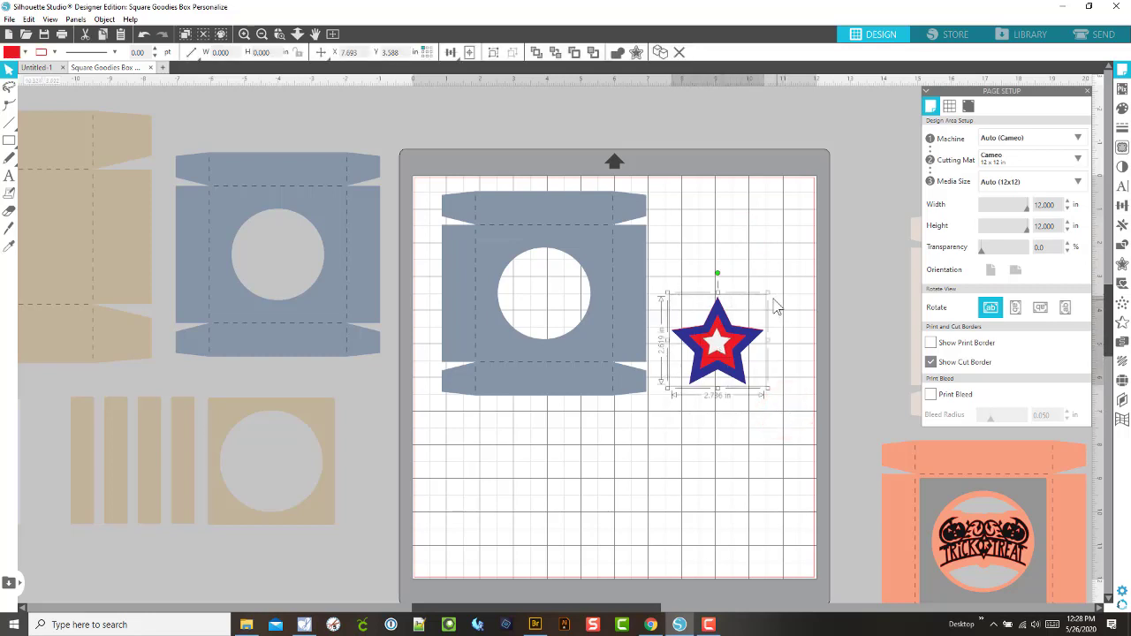
pyautogui.moveTo(735, 344); pyautogui.dragTo(564, 298)
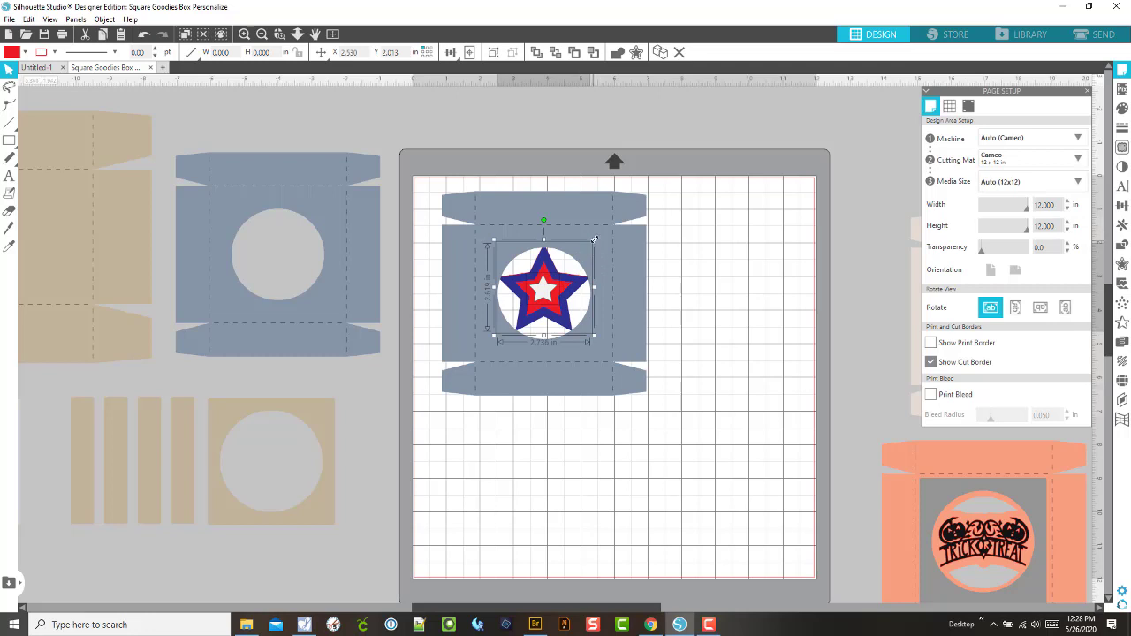
pyautogui.moveTo(594, 238); pyautogui.dragTo(568, 263)
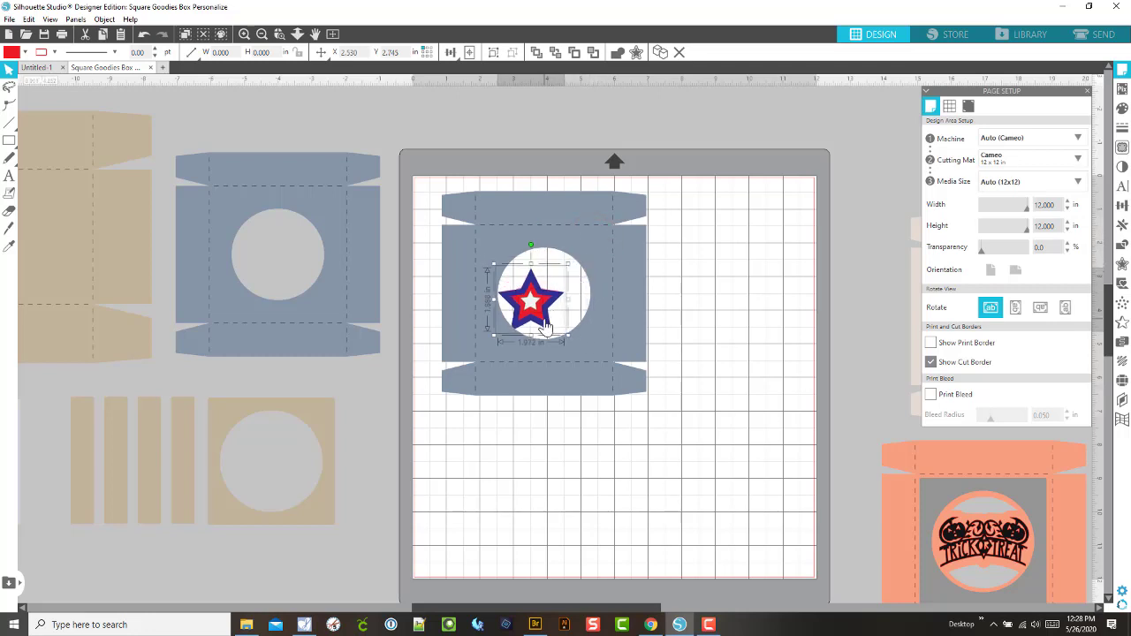
pyautogui.moveTo(545, 327); pyautogui.dragTo(562, 323)
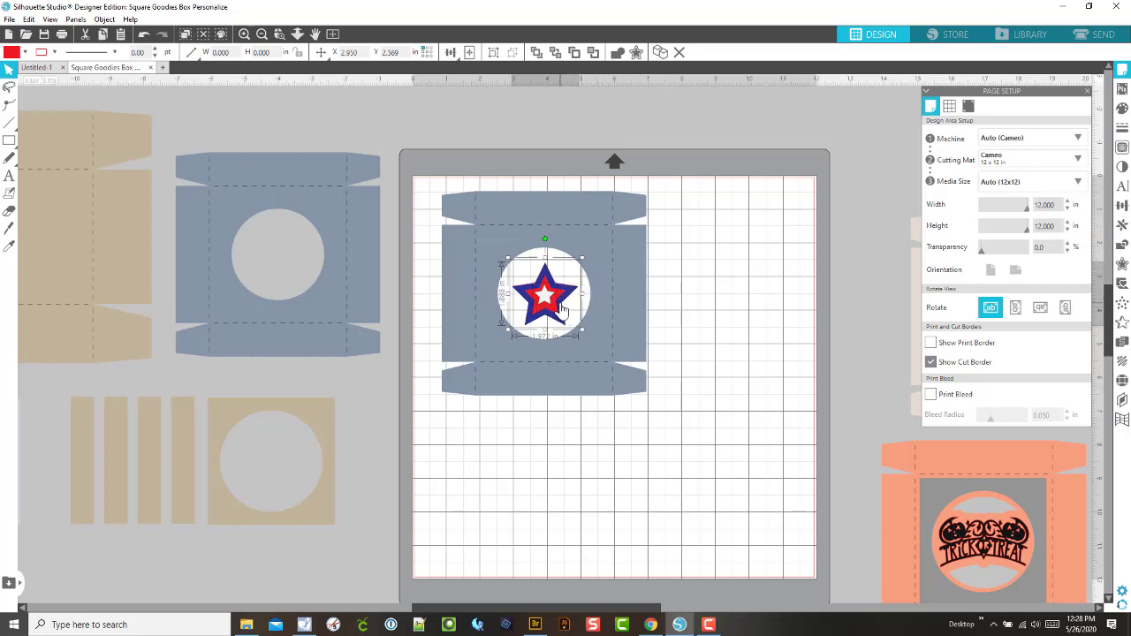
pyautogui.moveTo(561, 313); pyautogui.dragTo(562, 314)
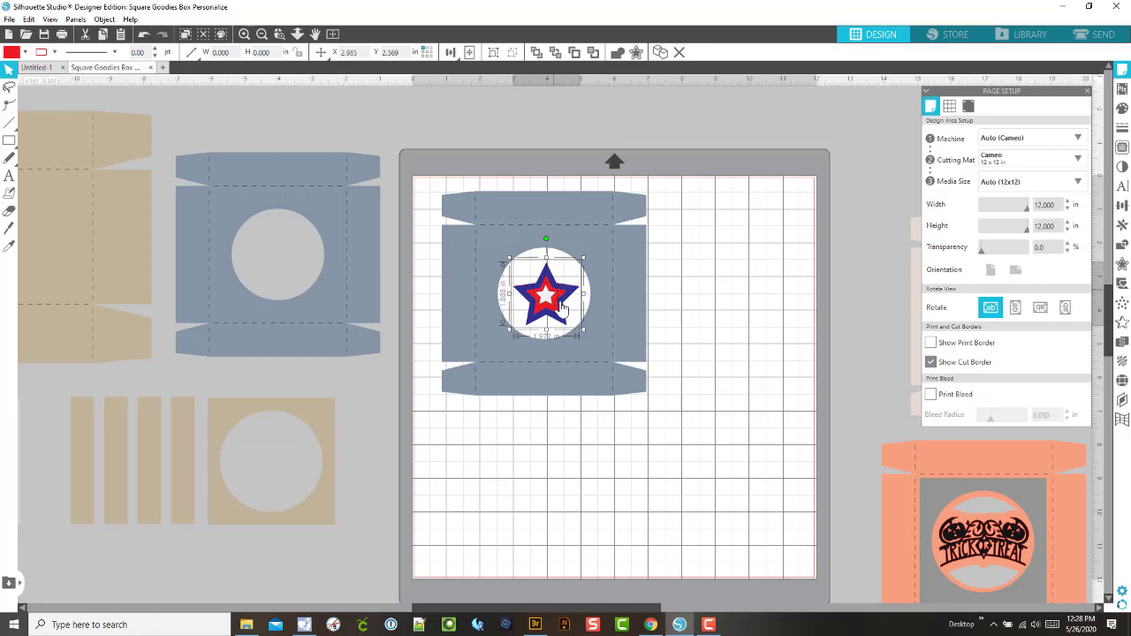
# Step: Move the blue star outline and the small white star off the red star to the empty mat area beside the box piece
pyautogui.click(709, 356)
pyautogui.moveTo(561, 320); pyautogui.dragTo(758, 318)
pyautogui.moveTo(547, 303); pyautogui.dragTo(751, 345)
pyautogui.click(545, 305)
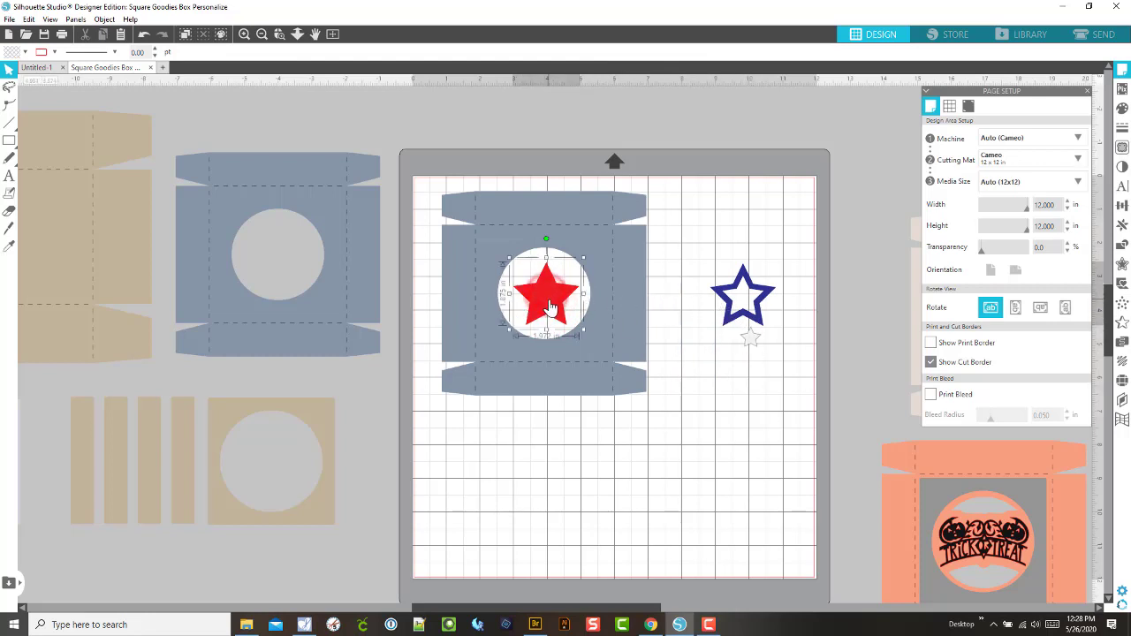
# Step: Draw a horizontal rectangle about 3.10 by 0.42 in across the red star and circular opening, and nudge it slightly downward
pyautogui.moveTo(10, 141)
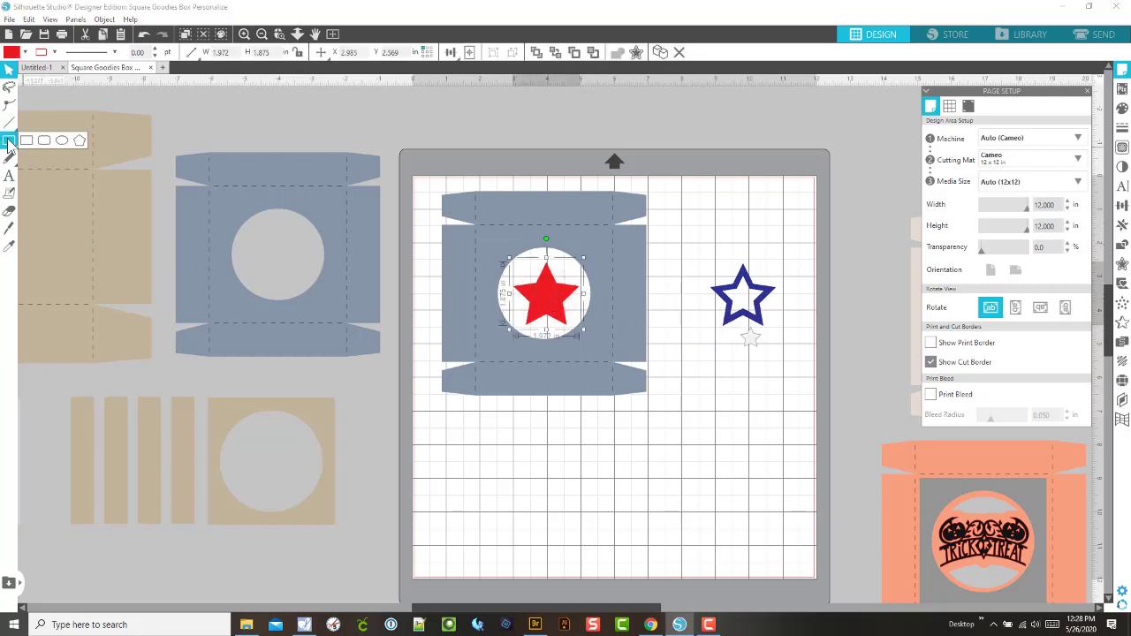
pyautogui.click(27, 141)
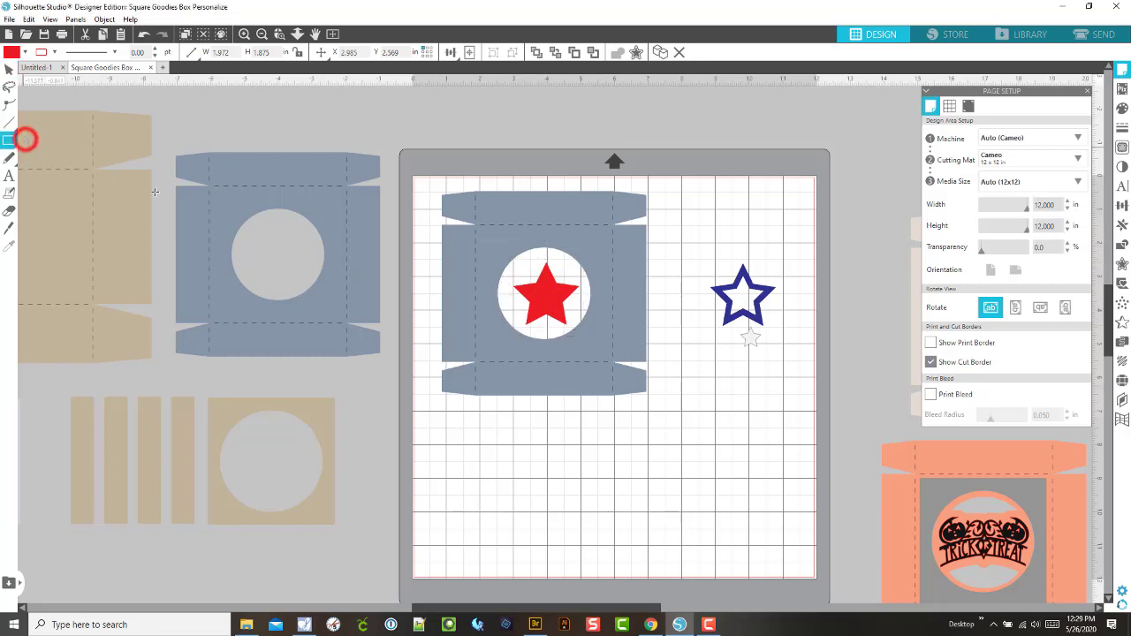
pyautogui.moveTo(492, 289); pyautogui.dragTo(600, 309)
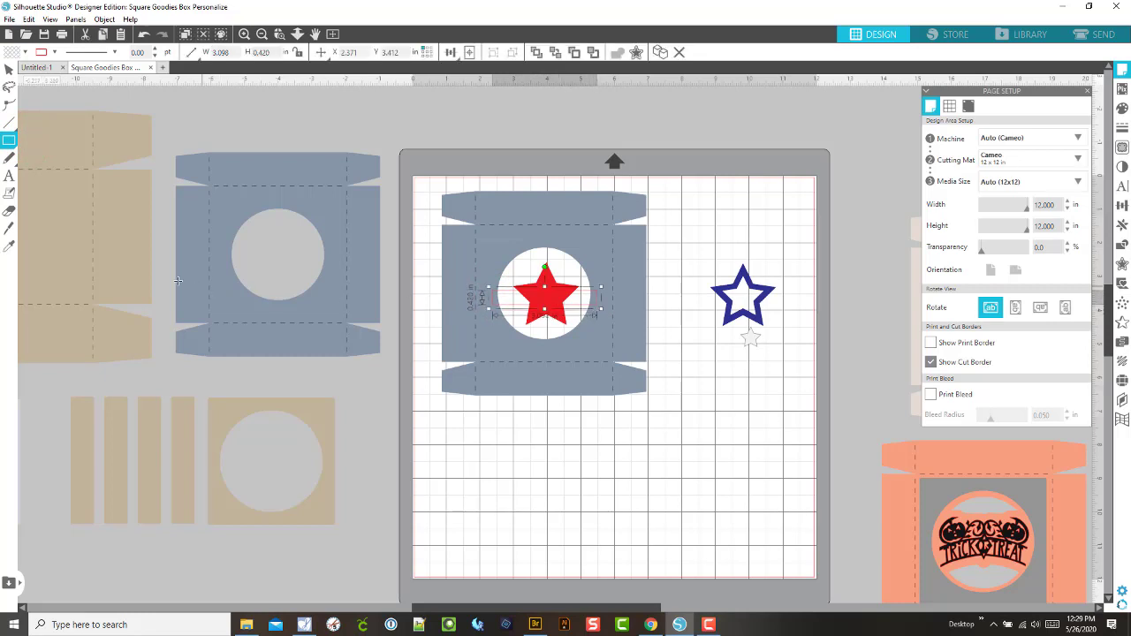
pyautogui.press('i')
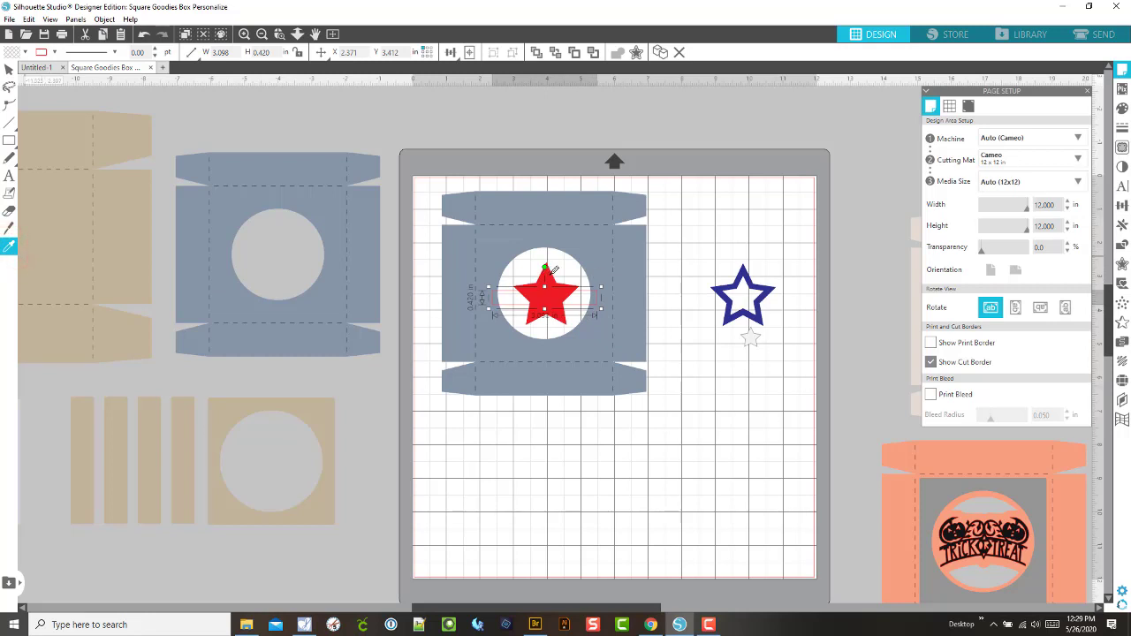
pyautogui.press('r')
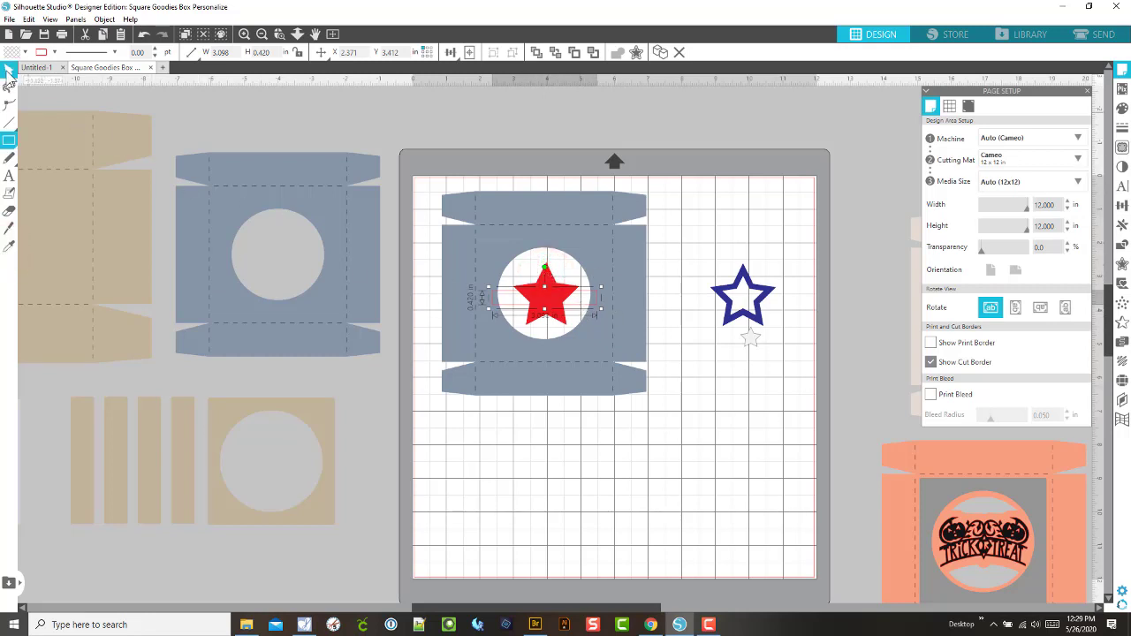
pyautogui.press('v')
pyautogui.click(582, 311)
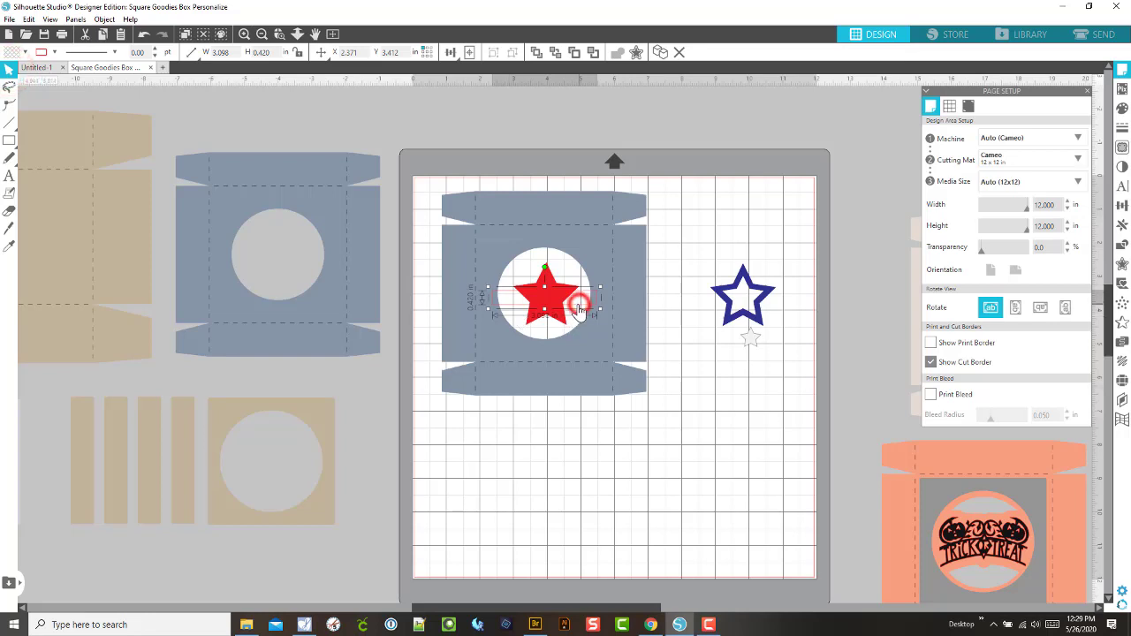
pyautogui.moveTo(579, 308); pyautogui.dragTo(580, 310)
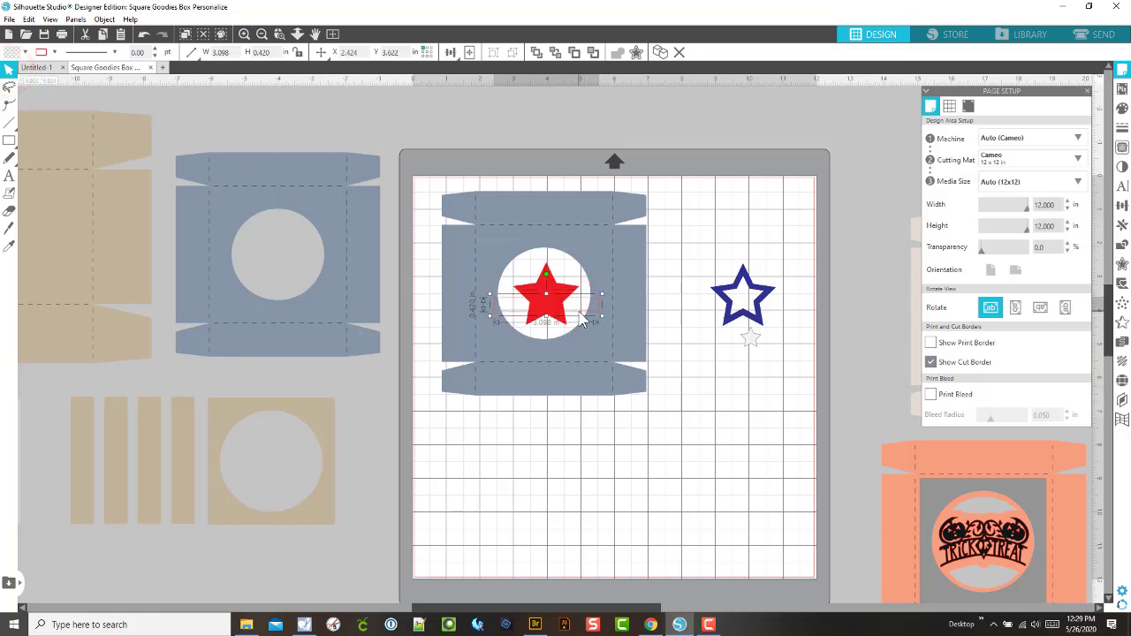
# Step: Fill the horizontal rectangle with the red star's color using the eyedropper
pyautogui.click(9, 192)
pyautogui.scroll(3, 532, 285)
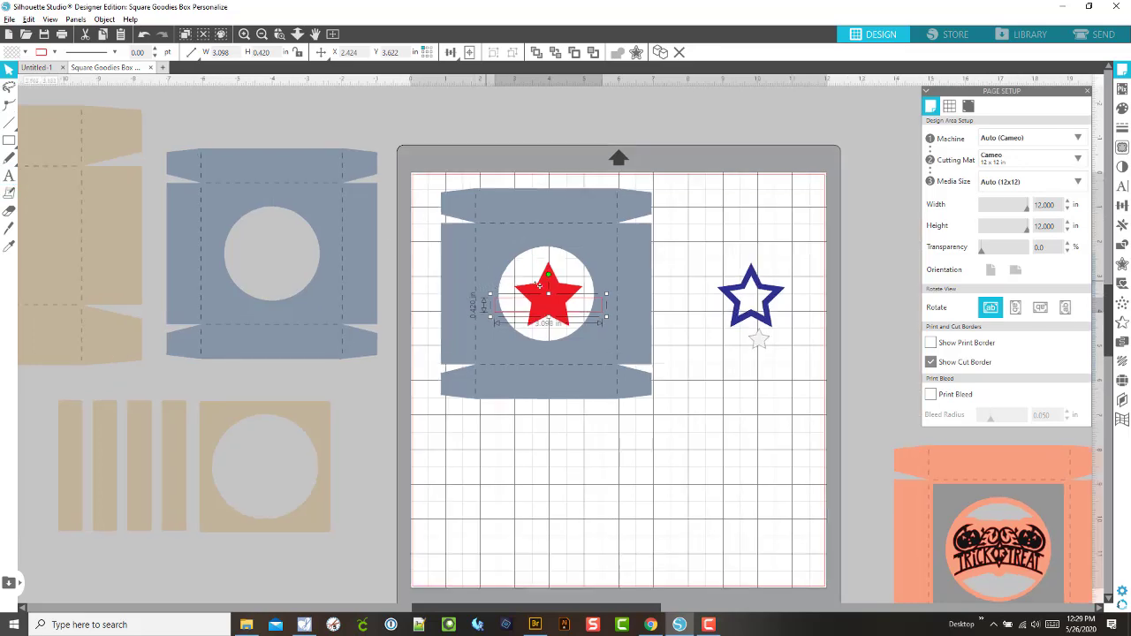
pyautogui.scroll(1, 566, 286)
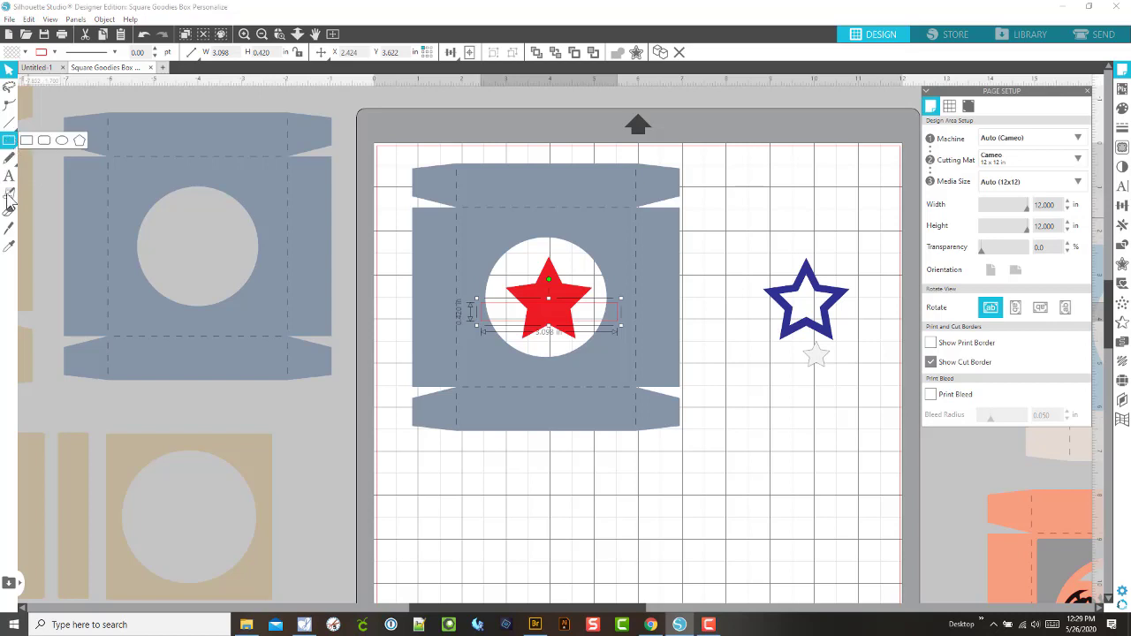
pyautogui.click(9, 244)
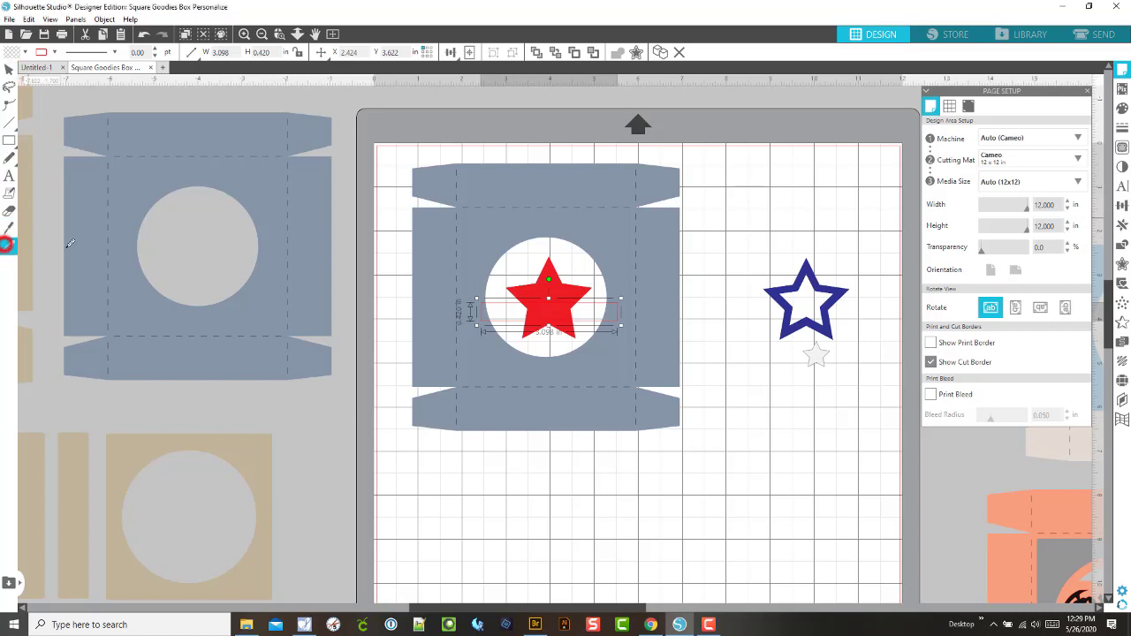
pyautogui.click(547, 275)
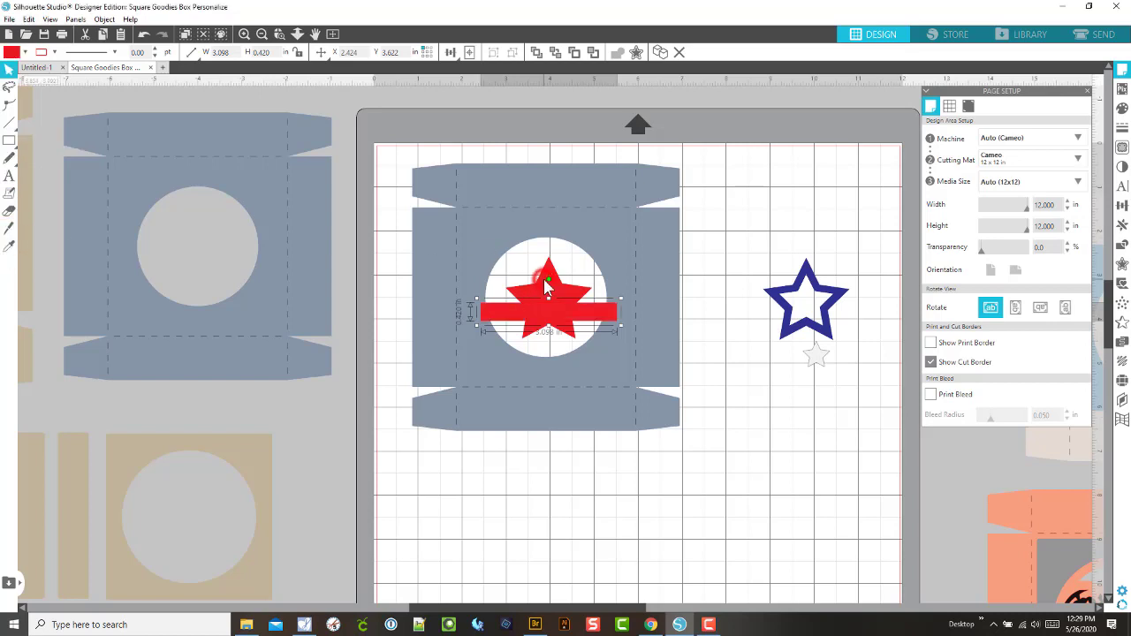
pyautogui.click(568, 334)
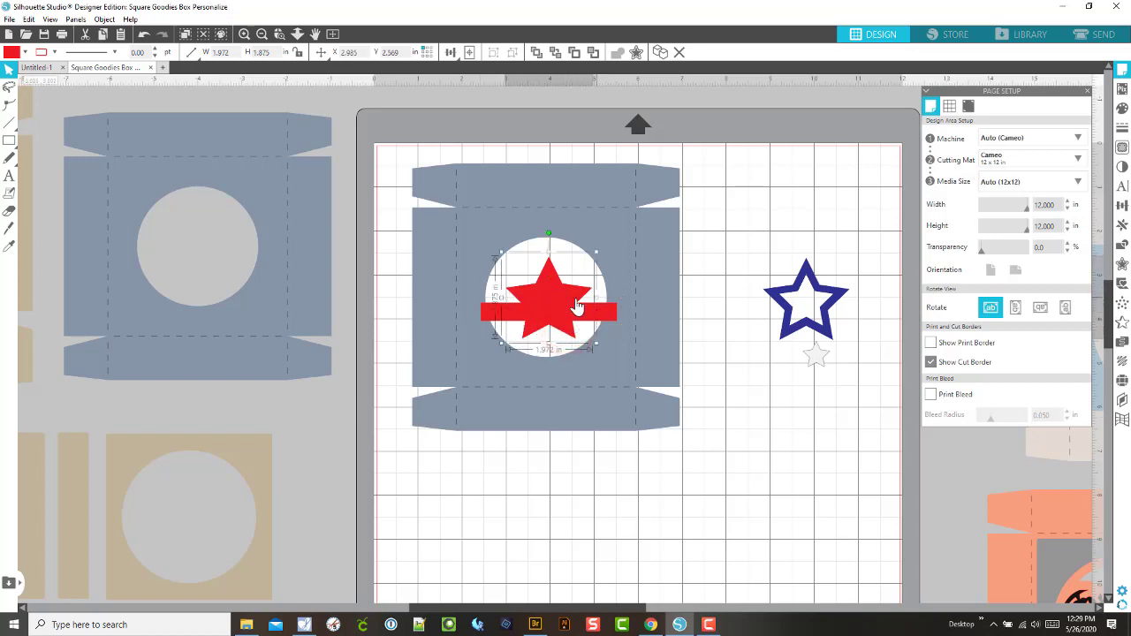
# Step: Try aligning the red bar and the star along their horizontal middle with Align Middle
pyautogui.click(608, 315)
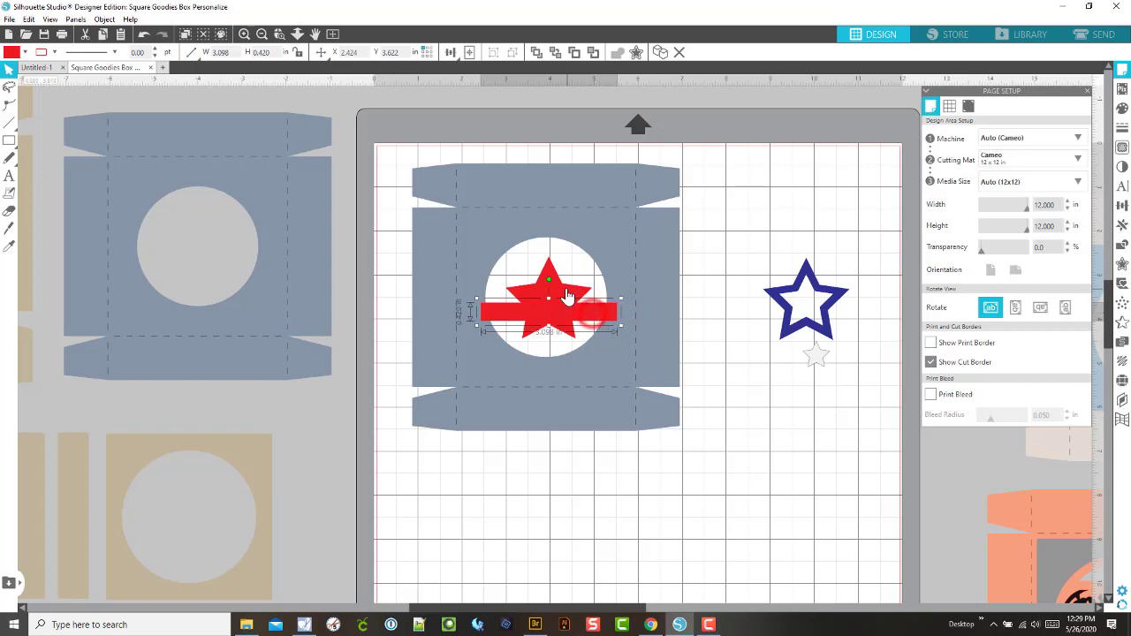
pyautogui.keyDown('shift'); pyautogui.click(570, 296); pyautogui.keyUp('shift')
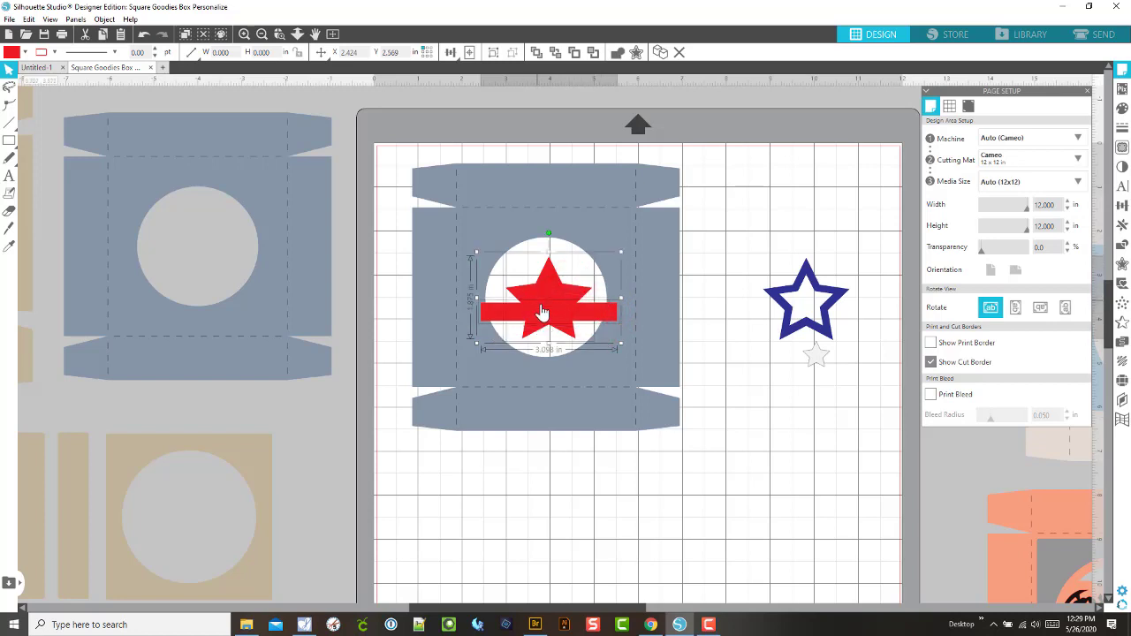
pyautogui.click(720, 362)
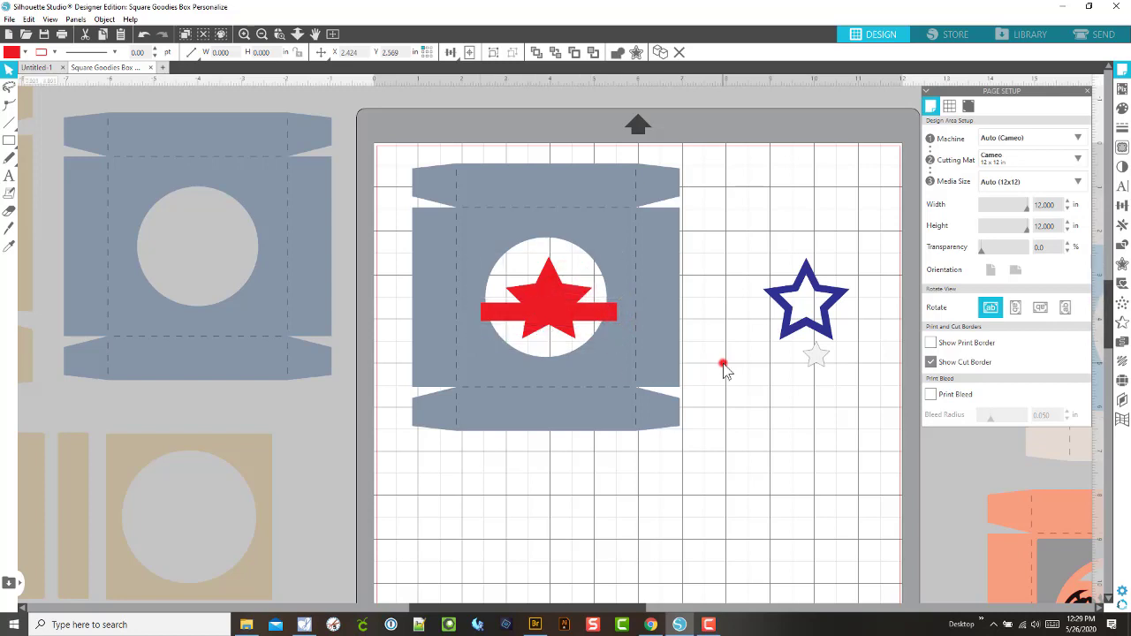
pyautogui.click(552, 351)
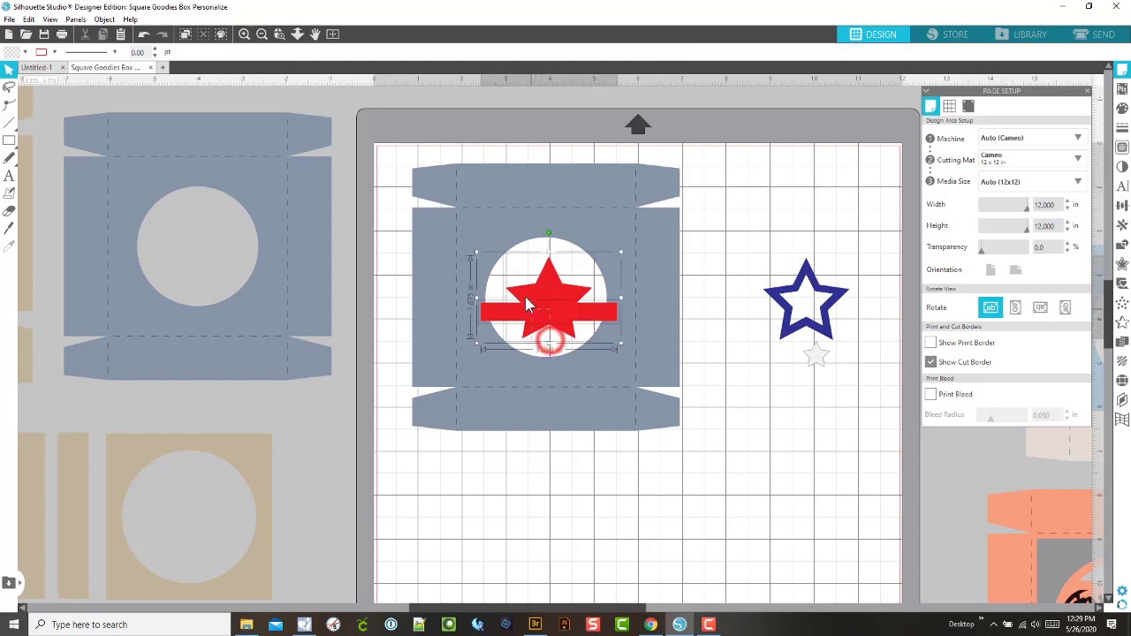
pyautogui.click(554, 345)
pyautogui.click(604, 312)
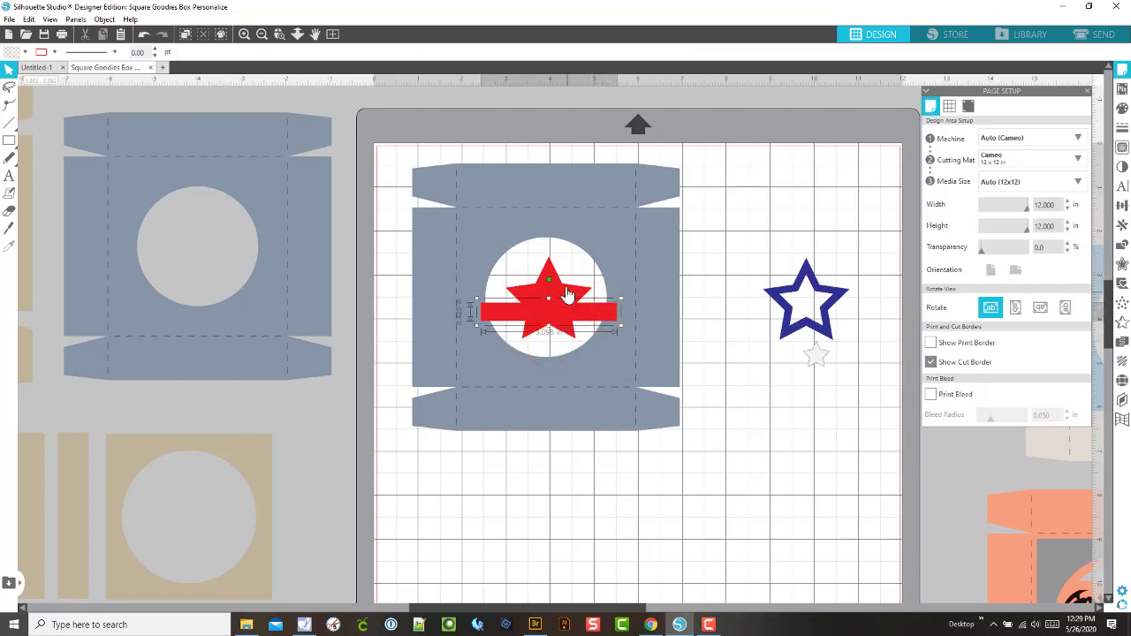
pyautogui.keyDown('shift'); pyautogui.click(568, 294); pyautogui.keyUp('shift')
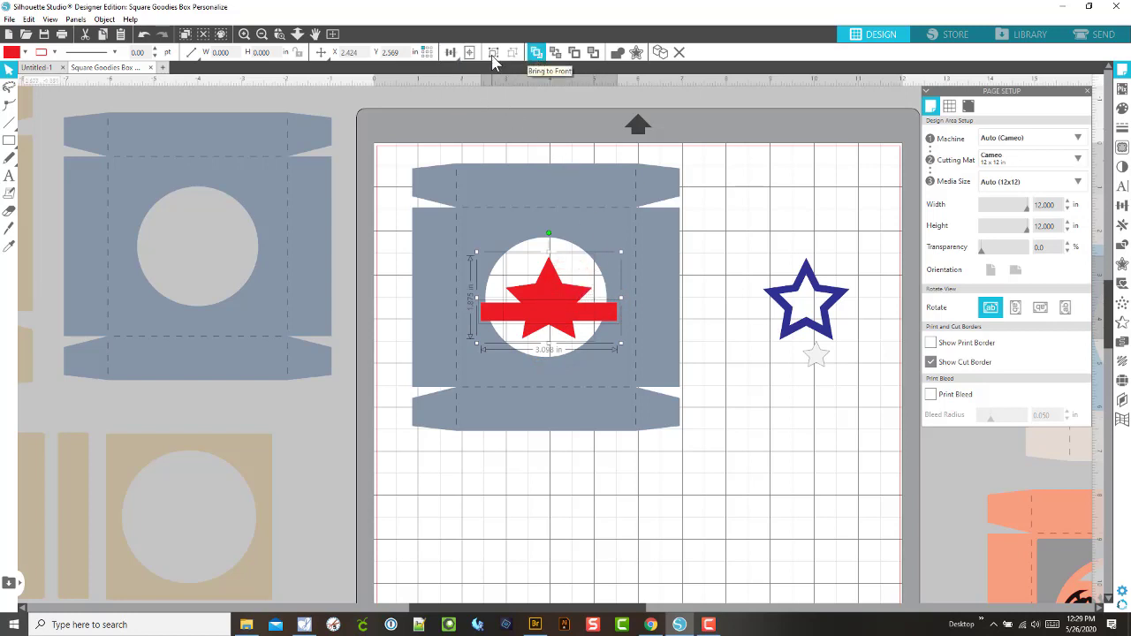
pyautogui.moveTo(453, 60)
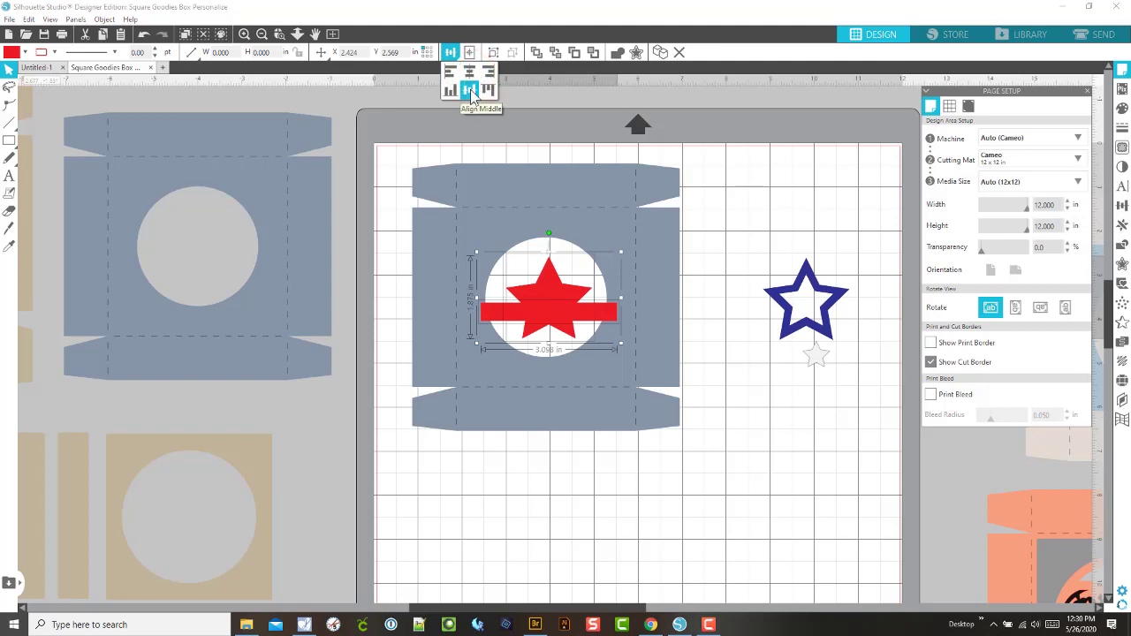
pyautogui.click(470, 91)
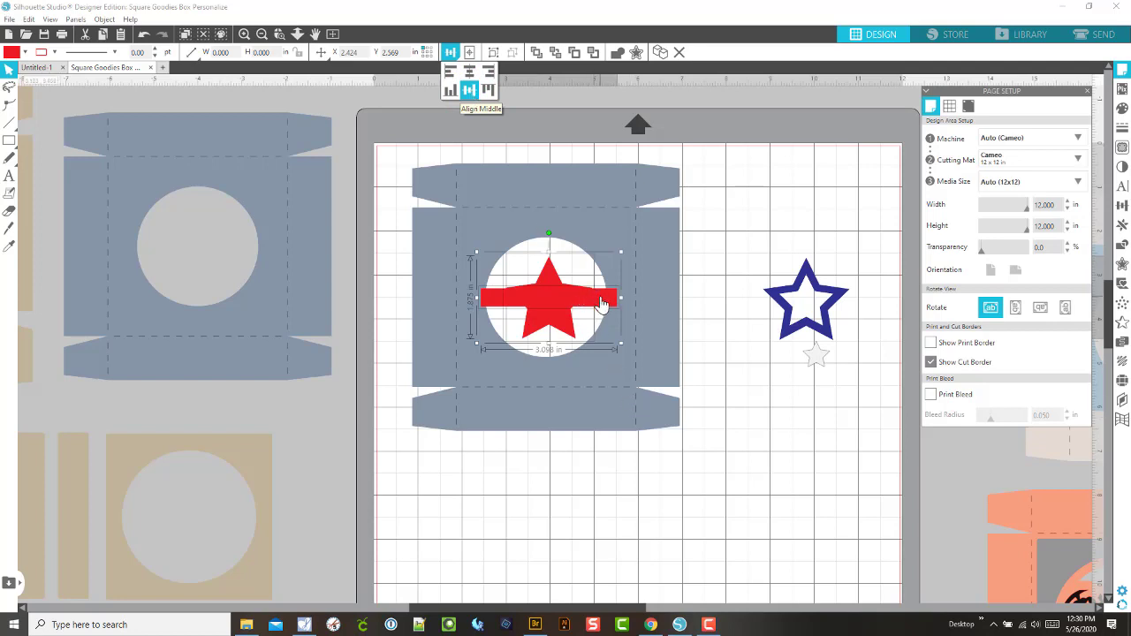
# Step: Set the bar lower across the star and move both together until they are centered in the box piece's circular opening
pyautogui.moveTo(595, 293); pyautogui.dragTo(608, 333)
pyautogui.click(727, 378)
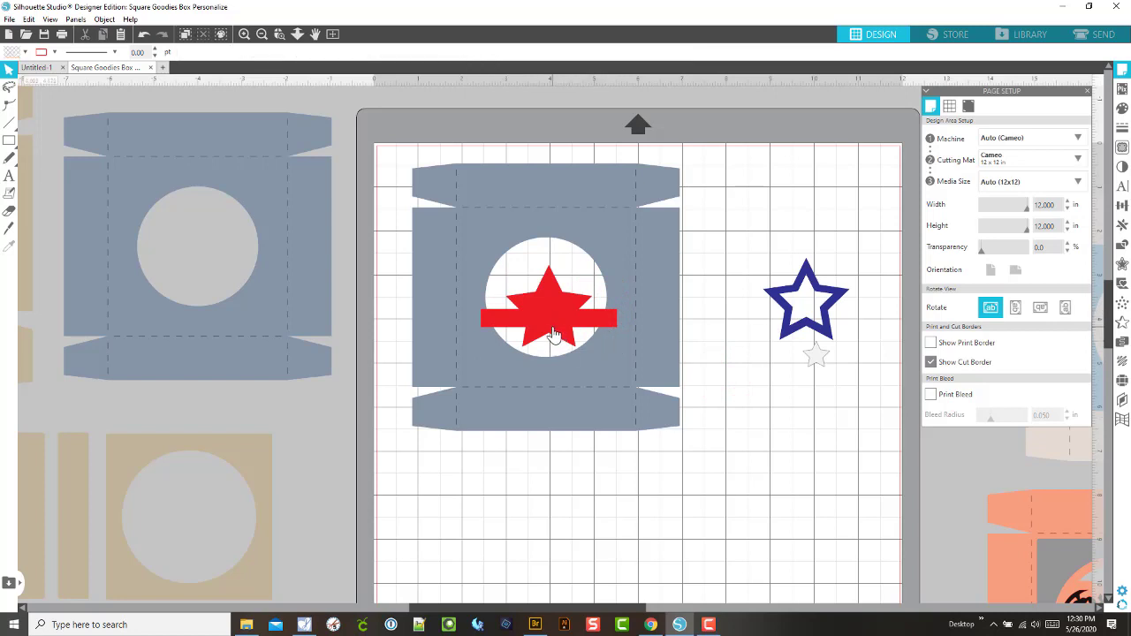
pyautogui.click(594, 324)
pyautogui.keyDown('shift'); pyautogui.click(559, 296); pyautogui.keyUp('shift')
pyautogui.moveTo(550, 325)
pyautogui.mouseDown()
pyautogui.moveTo(540, 285)
pyautogui.moveTo(548, 321)
pyautogui.mouseUp()
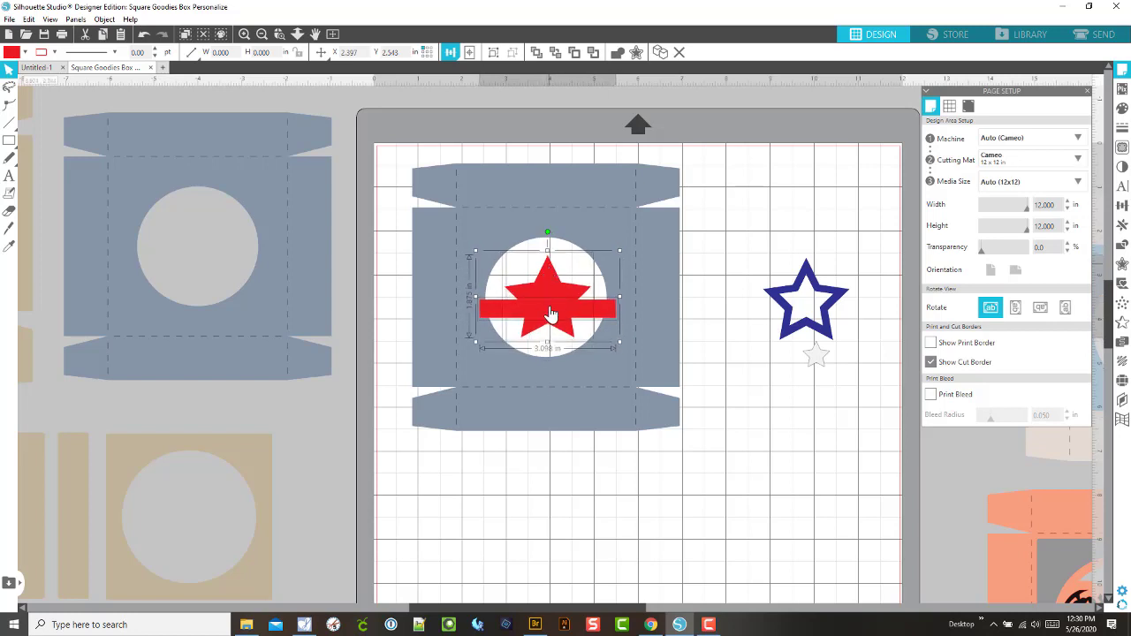
pyautogui.moveTo(542, 311); pyautogui.dragTo(540, 317)
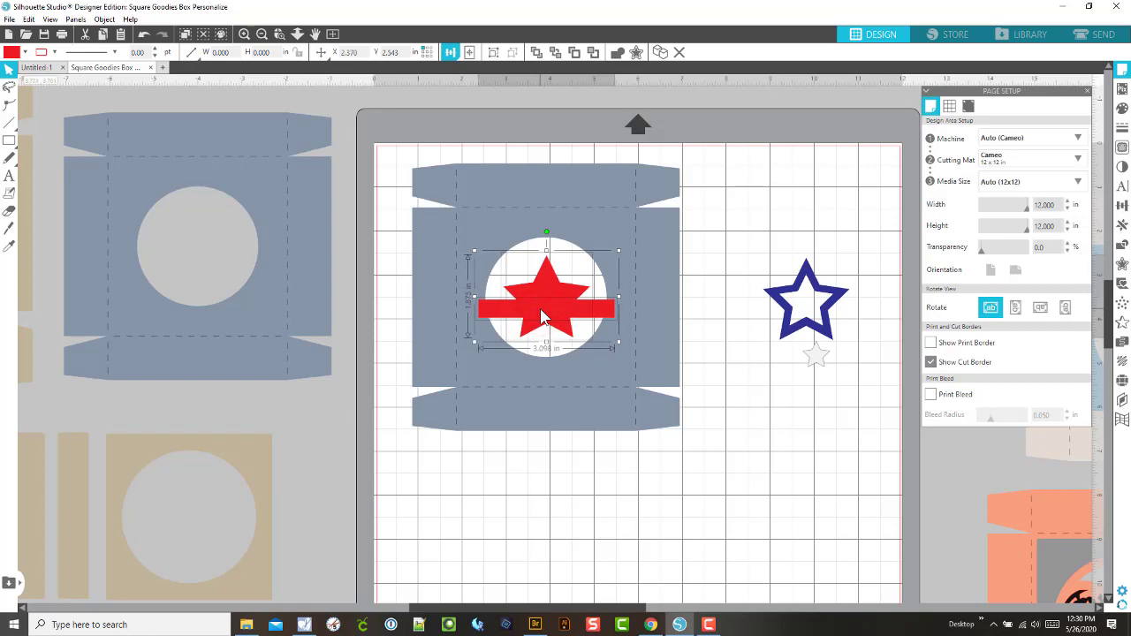
# Step: Fill the blue box piece with the bar's red, and change that fill to the muted red D0383E using the advanced color options
pyautogui.click(665, 331)
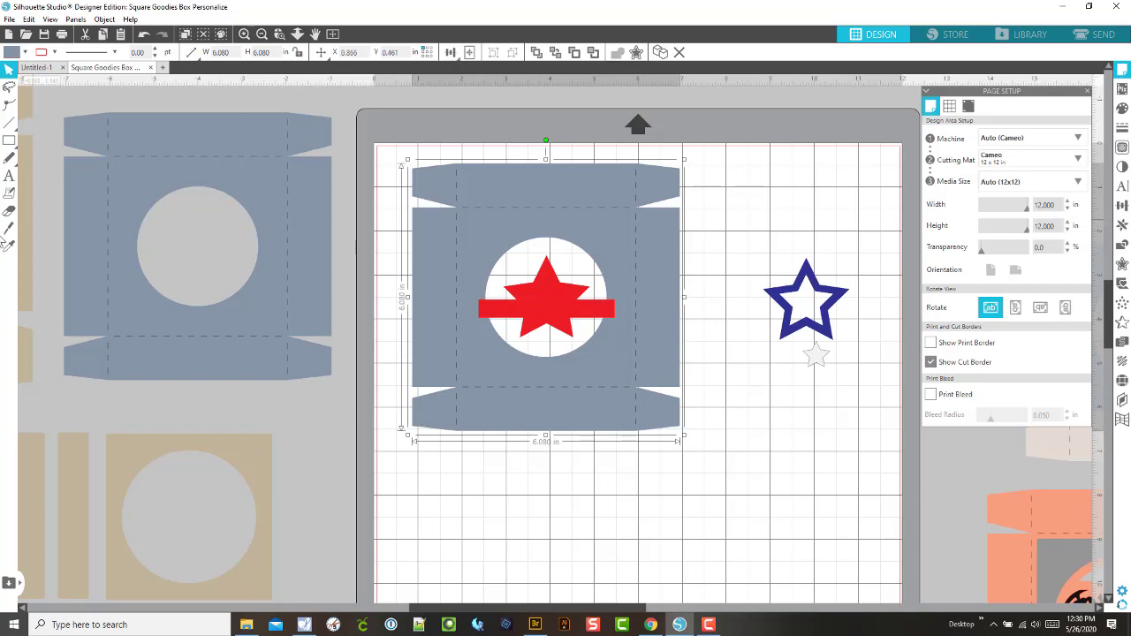
pyautogui.click(491, 305)
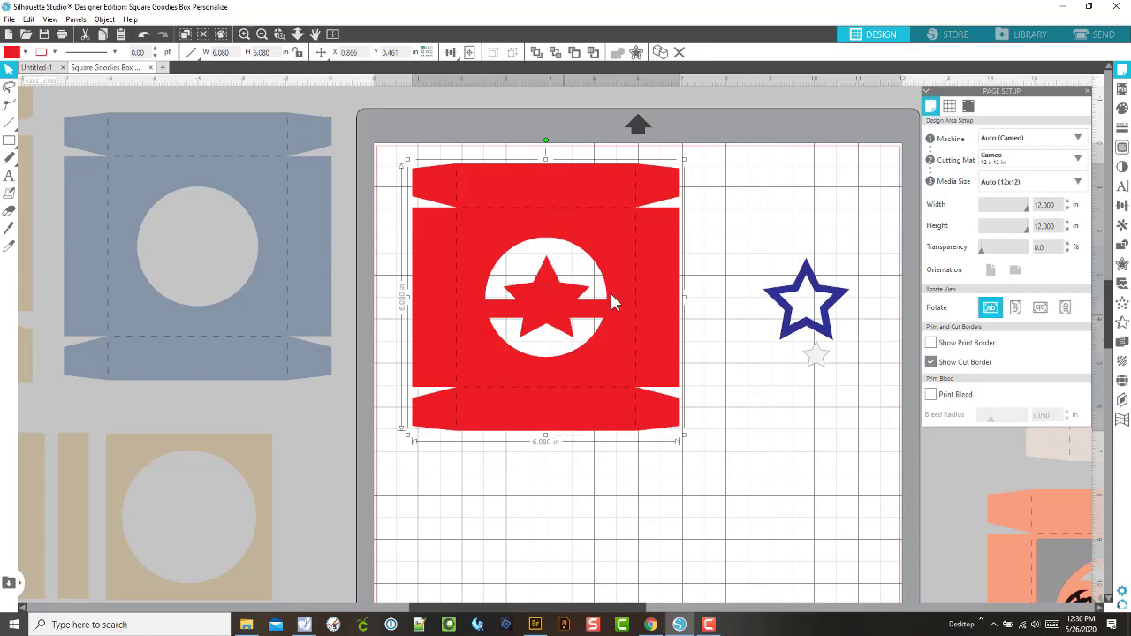
pyautogui.click(1122, 108)
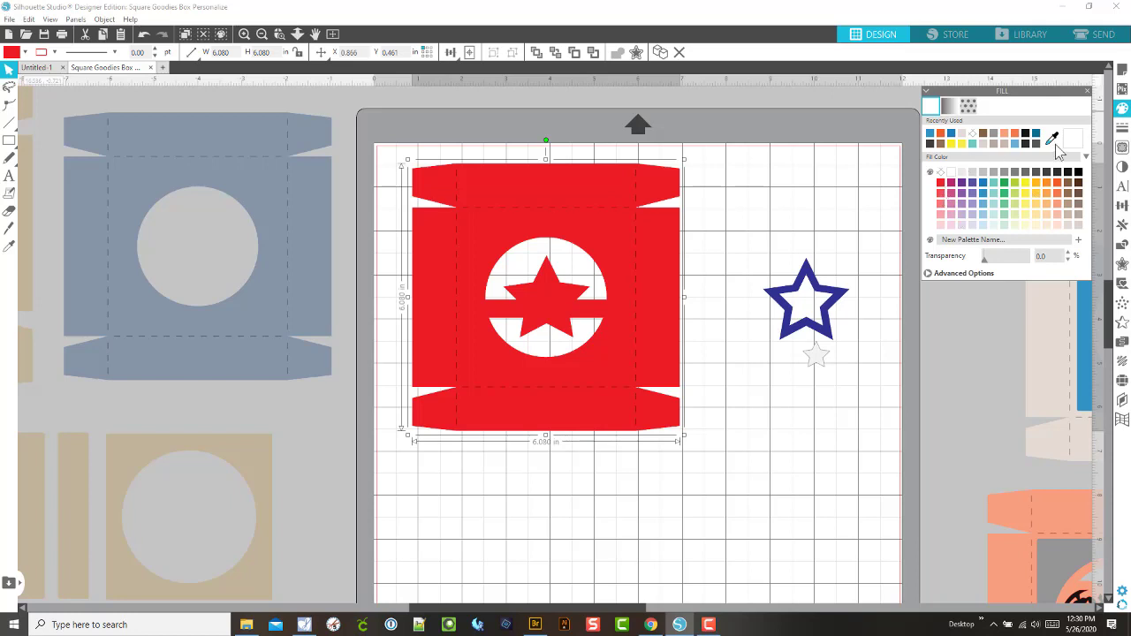
pyautogui.click(972, 267)
pyautogui.click(966, 272)
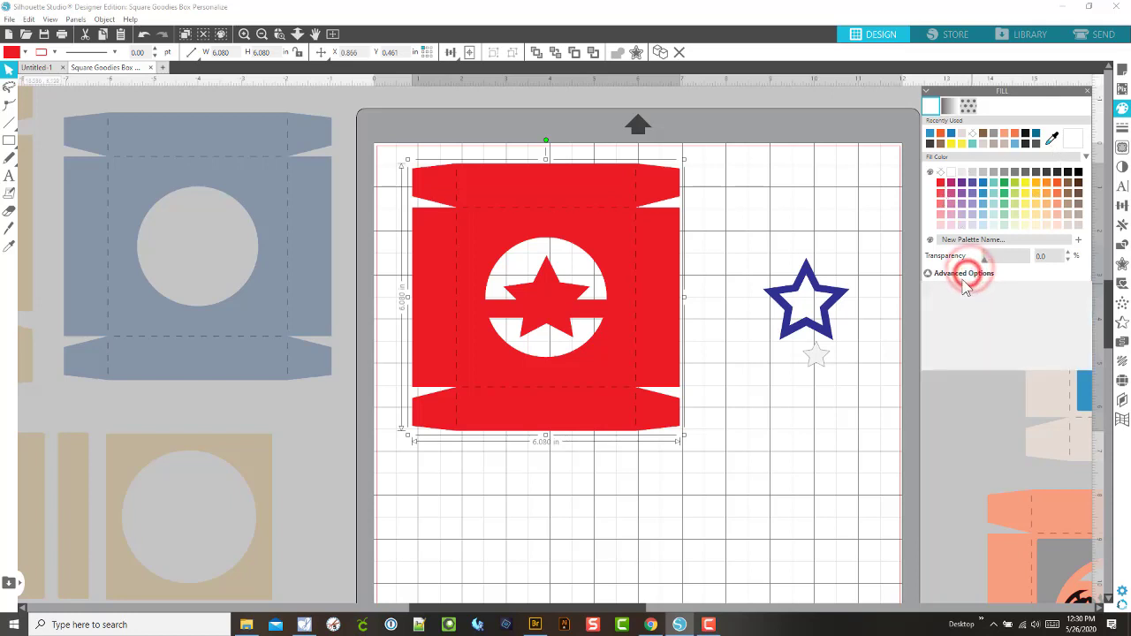
pyautogui.click(936, 275)
pyautogui.click(926, 272)
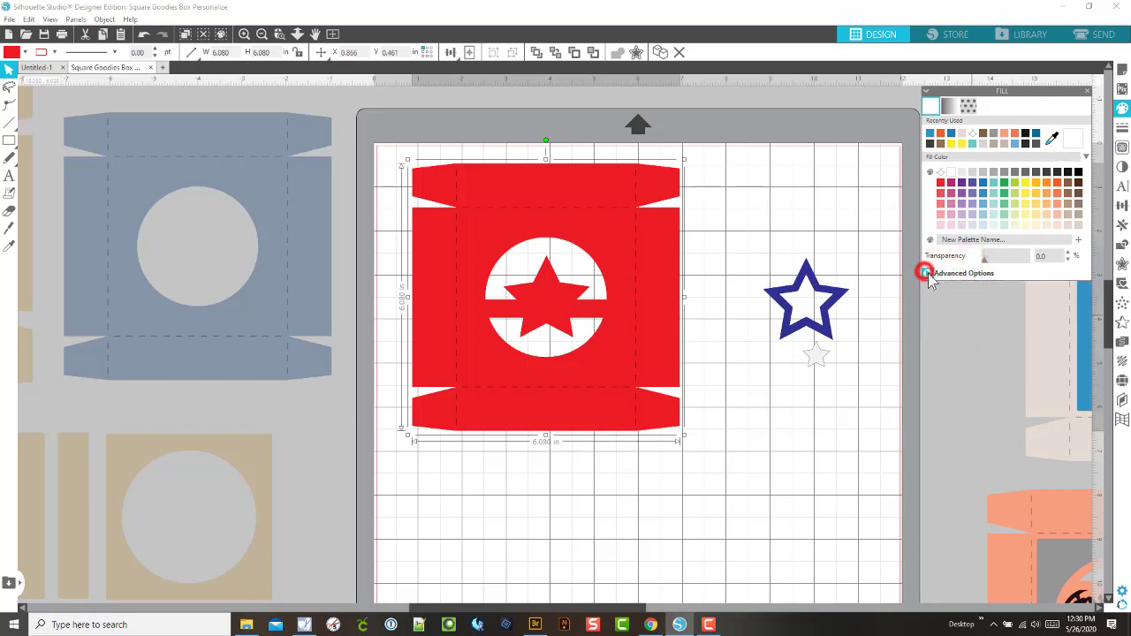
pyautogui.click(953, 278)
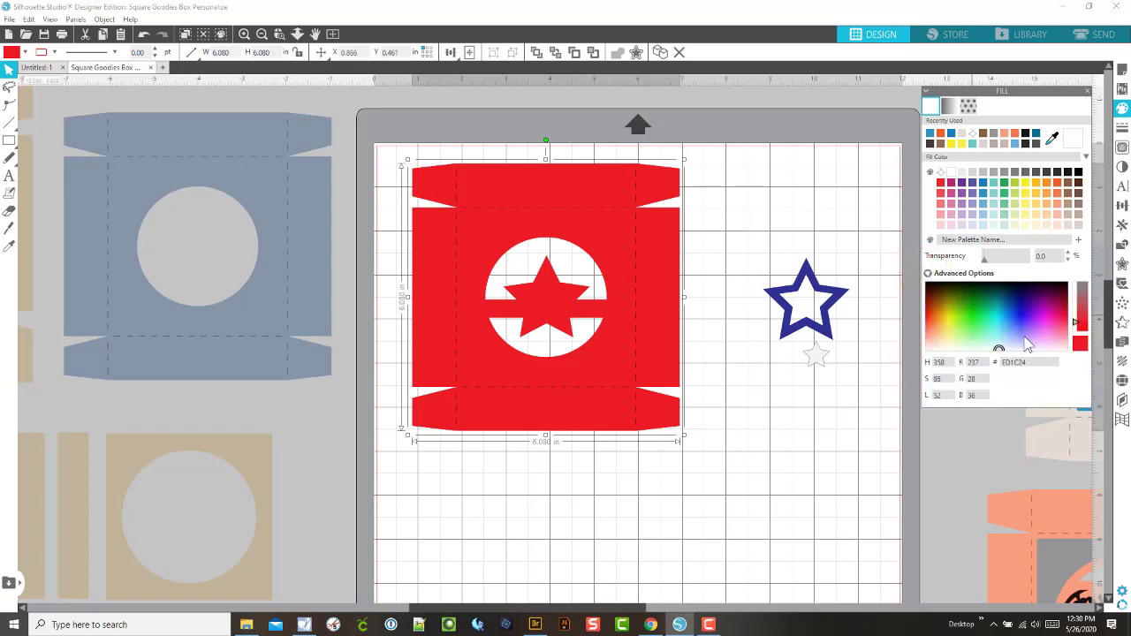
pyautogui.click(1070, 317)
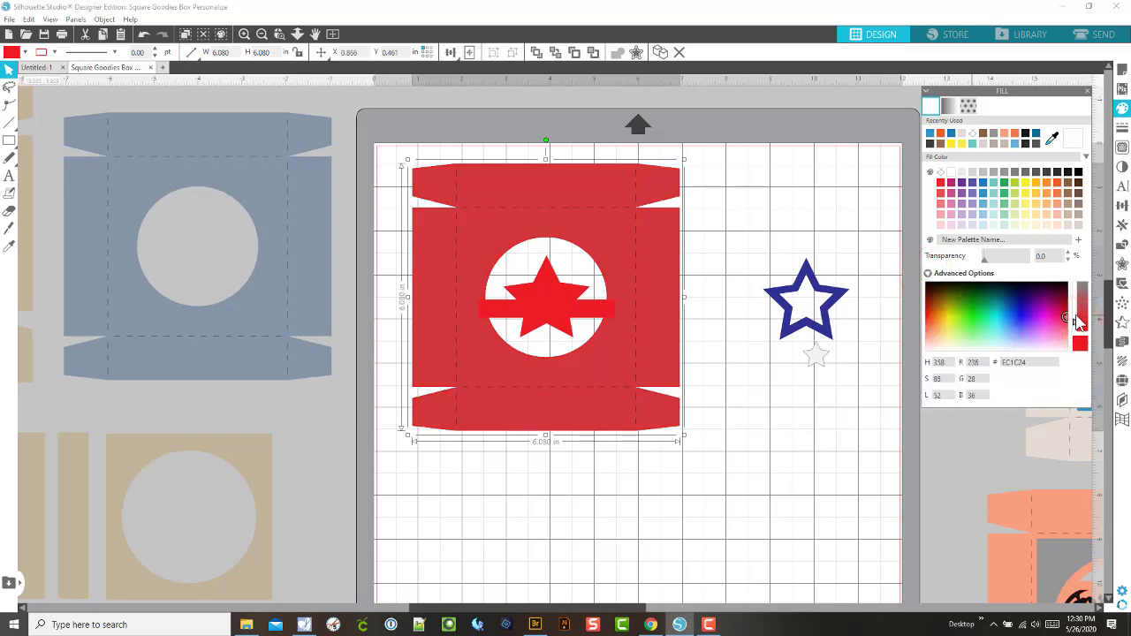
# Step: Weld the red box piece, the horizontal bar and the red star together into one shape
pyautogui.click(557, 309)
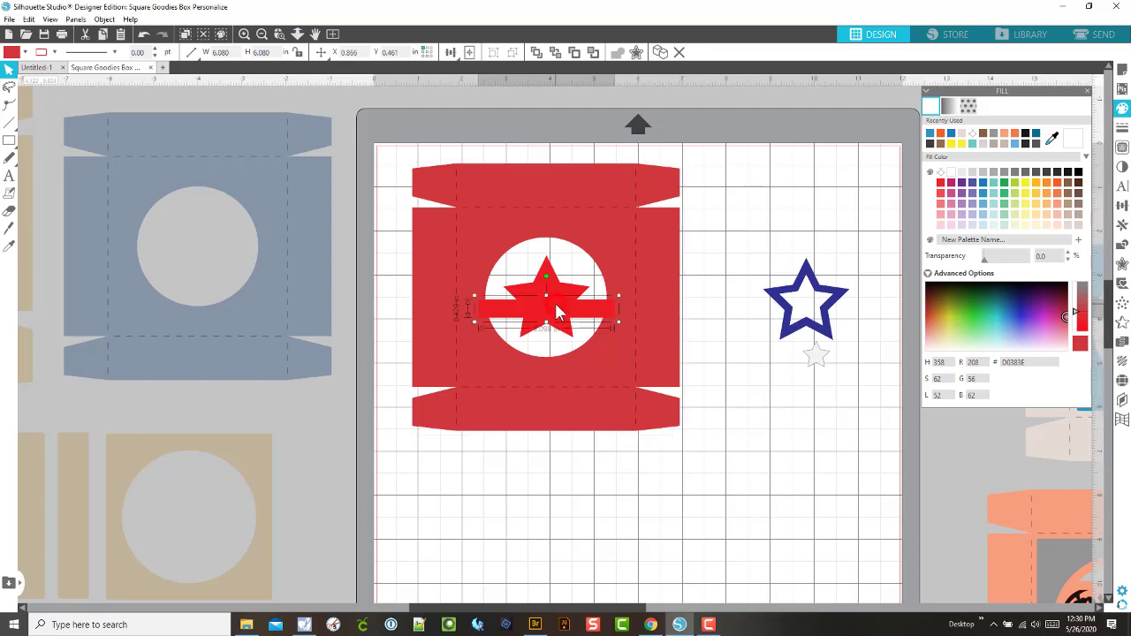
pyautogui.keyDown('shift'); pyautogui.click(553, 291); pyautogui.keyUp('shift')
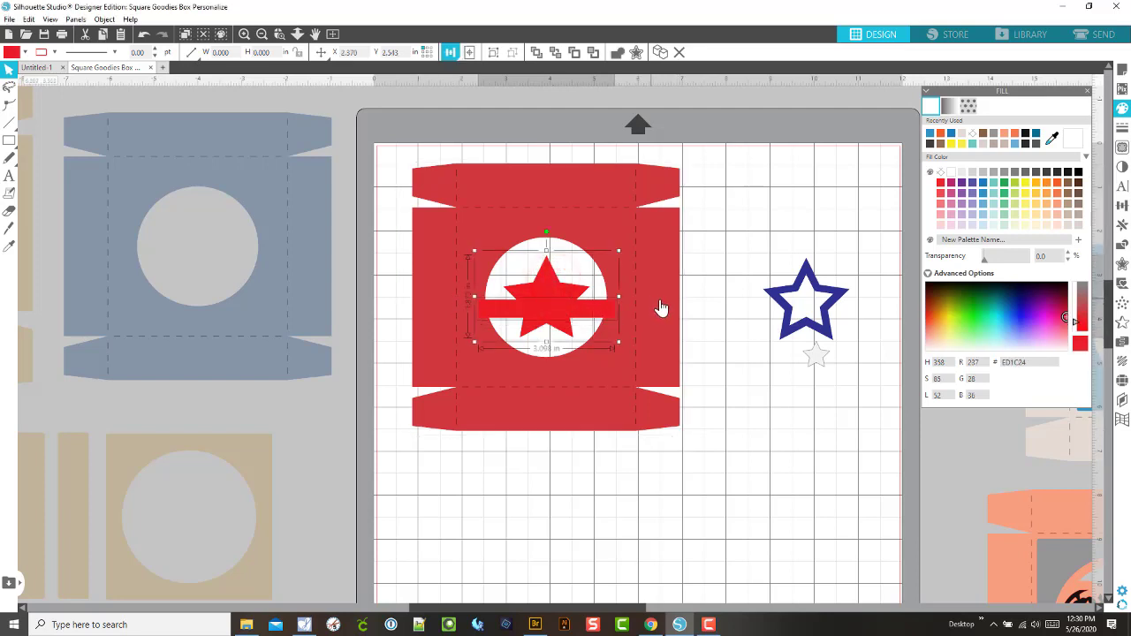
pyautogui.click(730, 321)
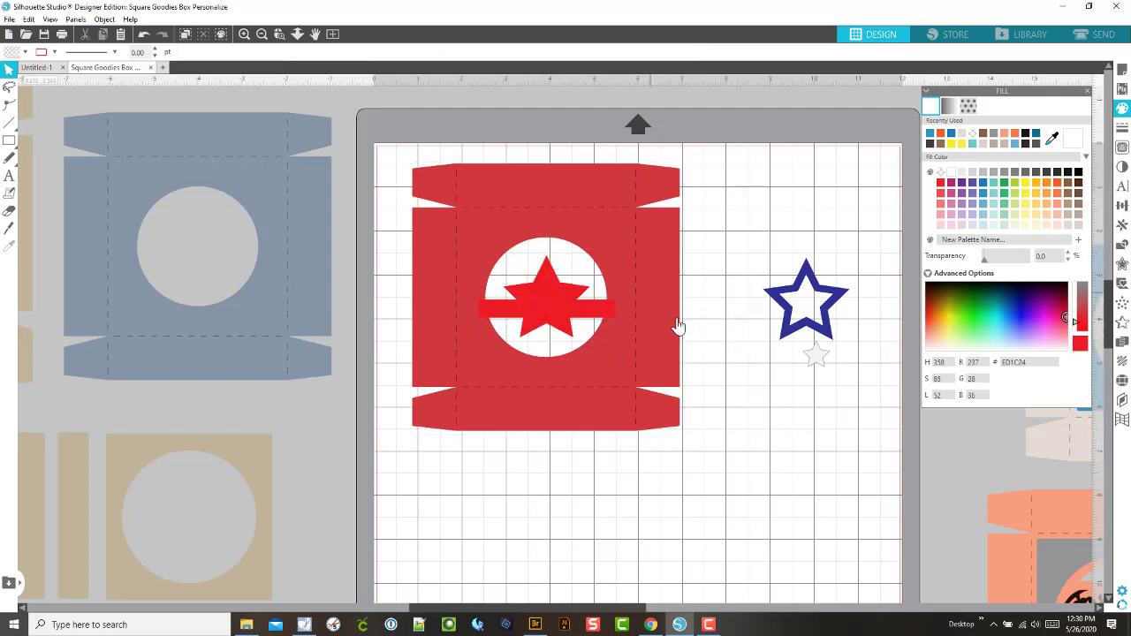
pyautogui.click(674, 327)
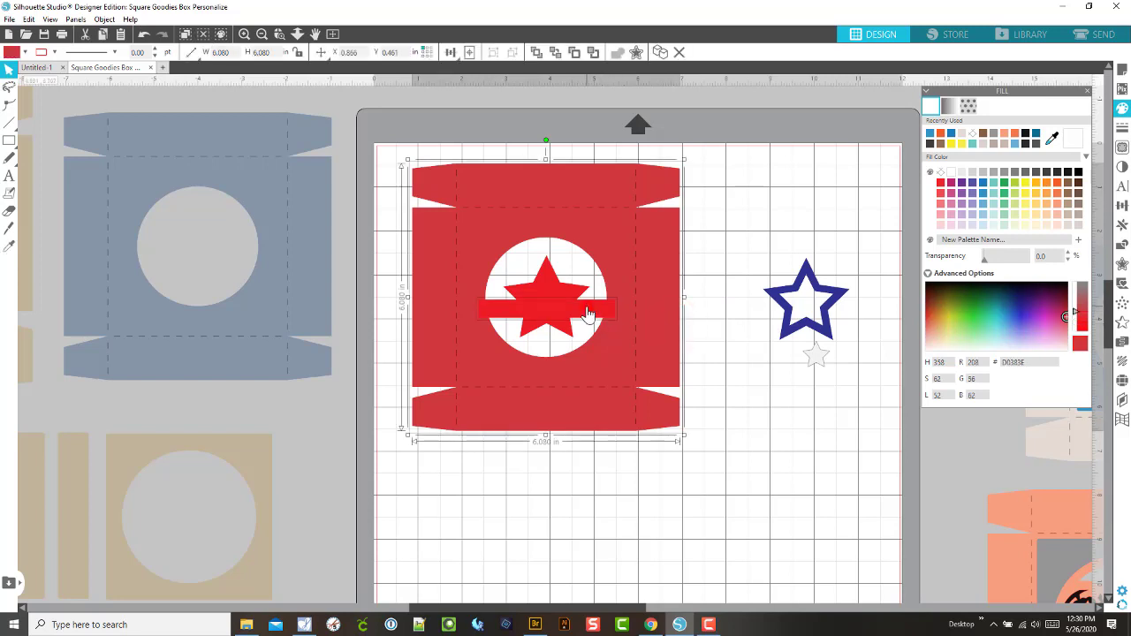
pyautogui.keyDown('shift'); pyautogui.click(587, 309); pyautogui.keyUp('shift')
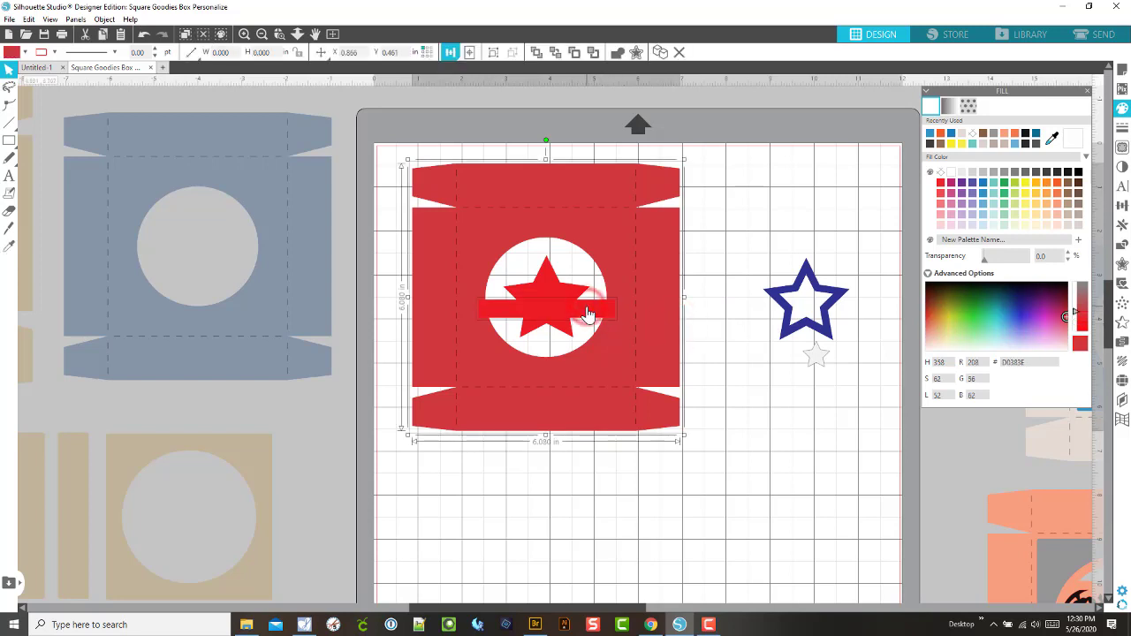
pyautogui.keyDown('shift'); pyautogui.click(547, 283); pyautogui.keyUp('shift')
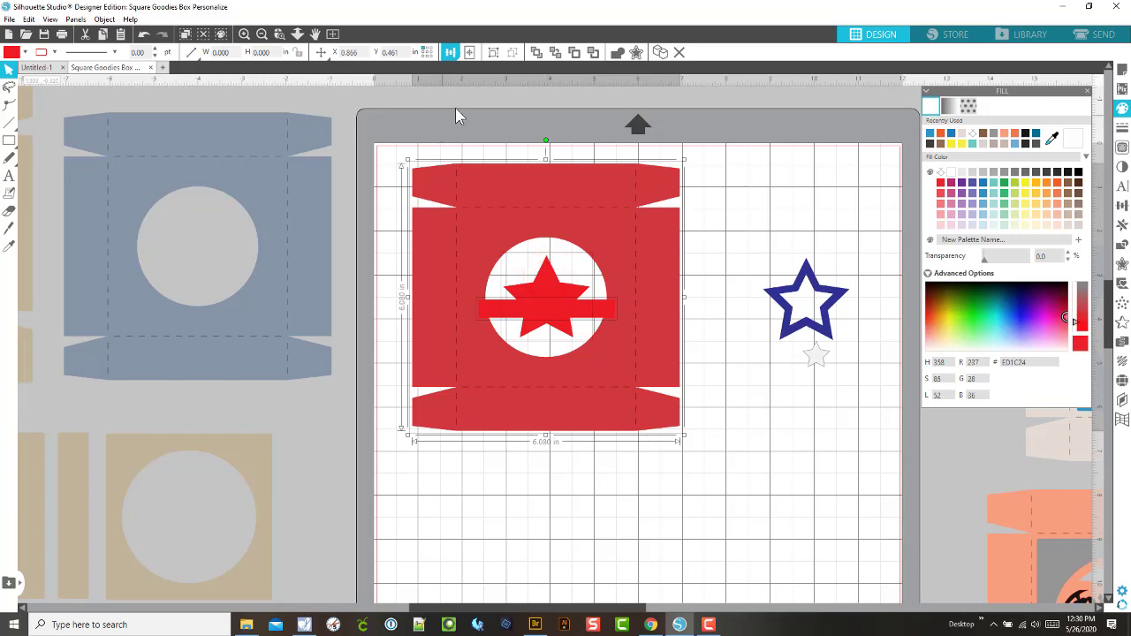
pyautogui.click(618, 54)
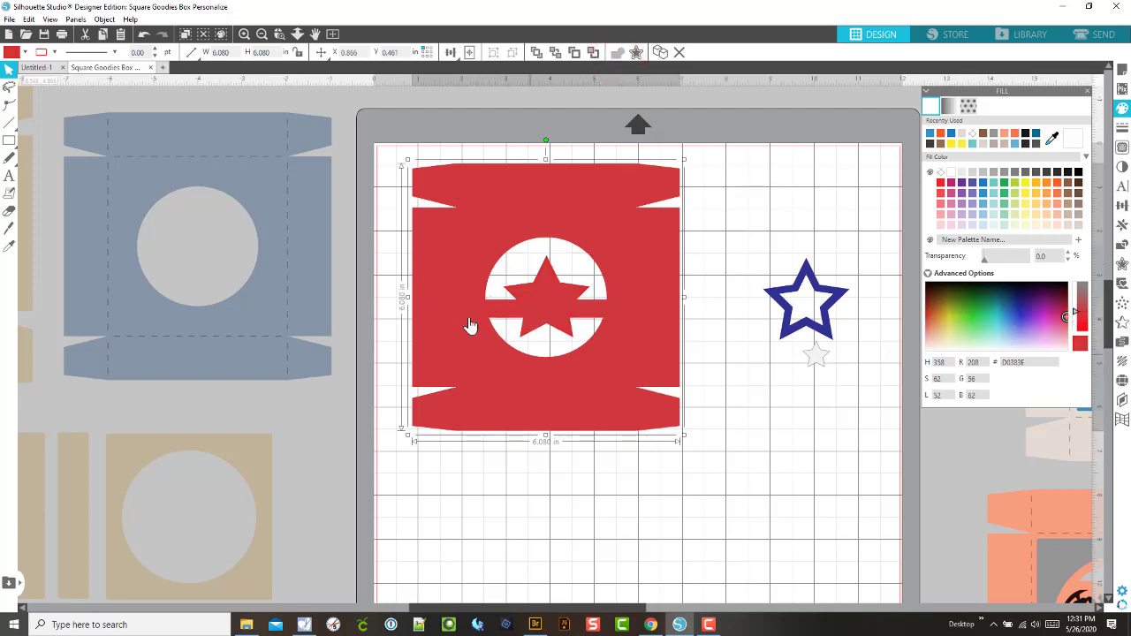
# Step: Send the welded box piece to the back, behind its dashed fold lines
pyautogui.rightClick(560, 227)
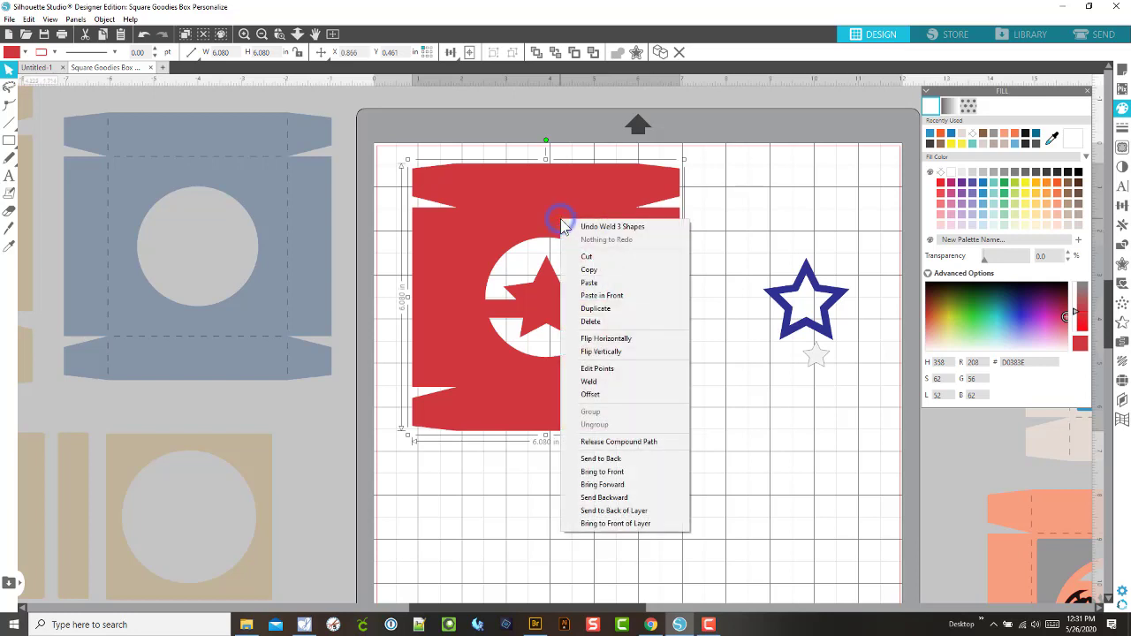
pyautogui.click(595, 458)
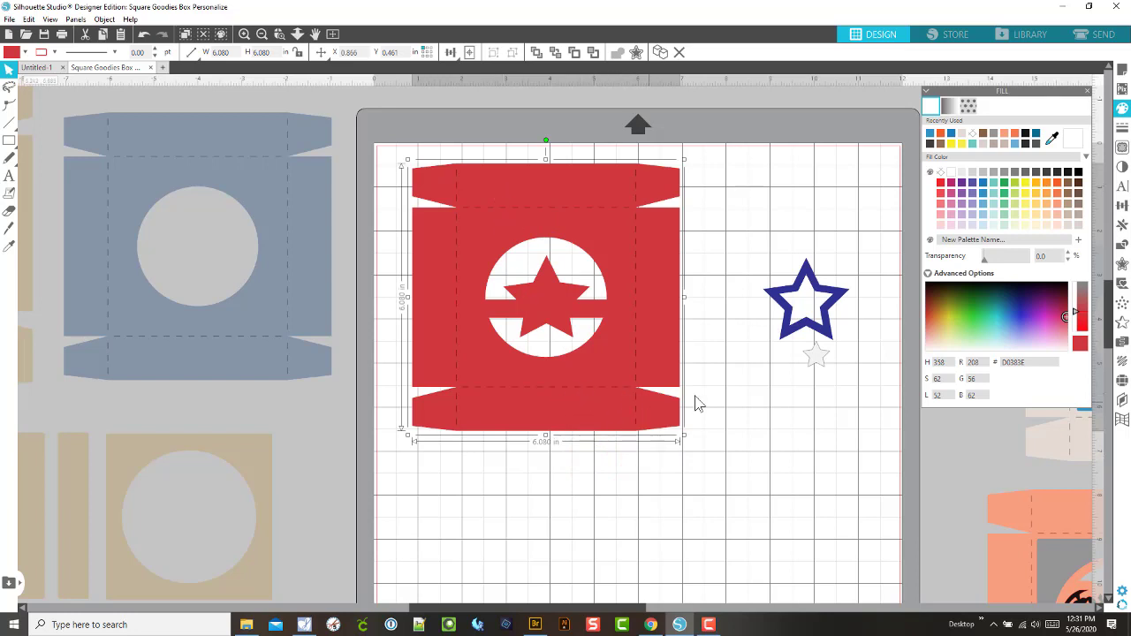
pyautogui.click(751, 366)
# Step: Try moving the welded box piece away from its fold lines, and undo the move
pyautogui.click(543, 317)
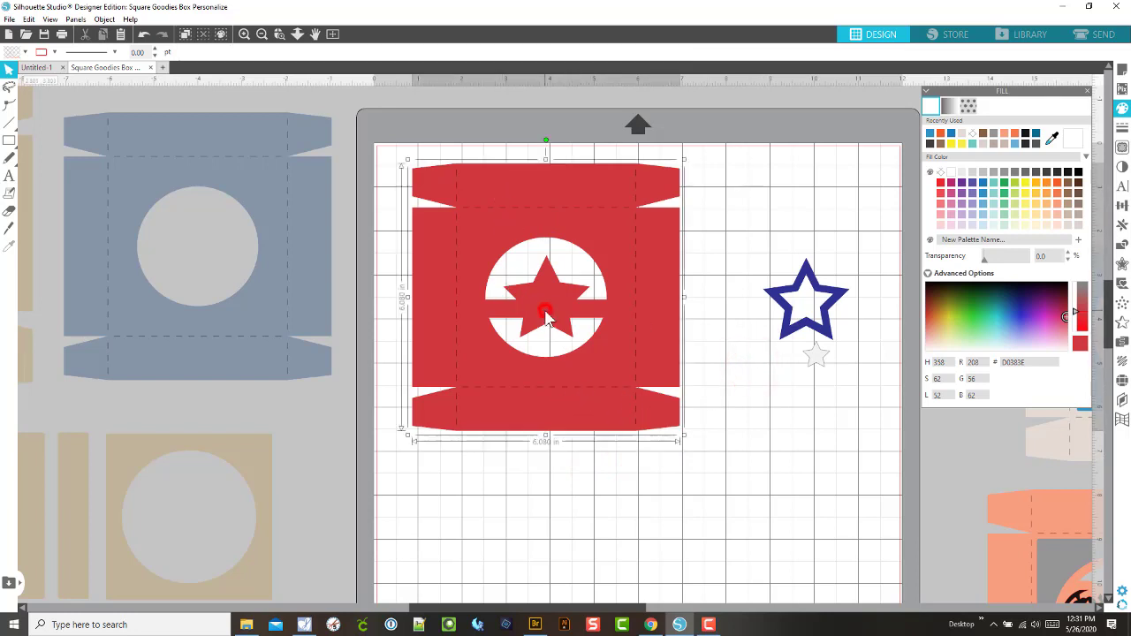
pyautogui.moveTo(542, 316); pyautogui.dragTo(672, 323)
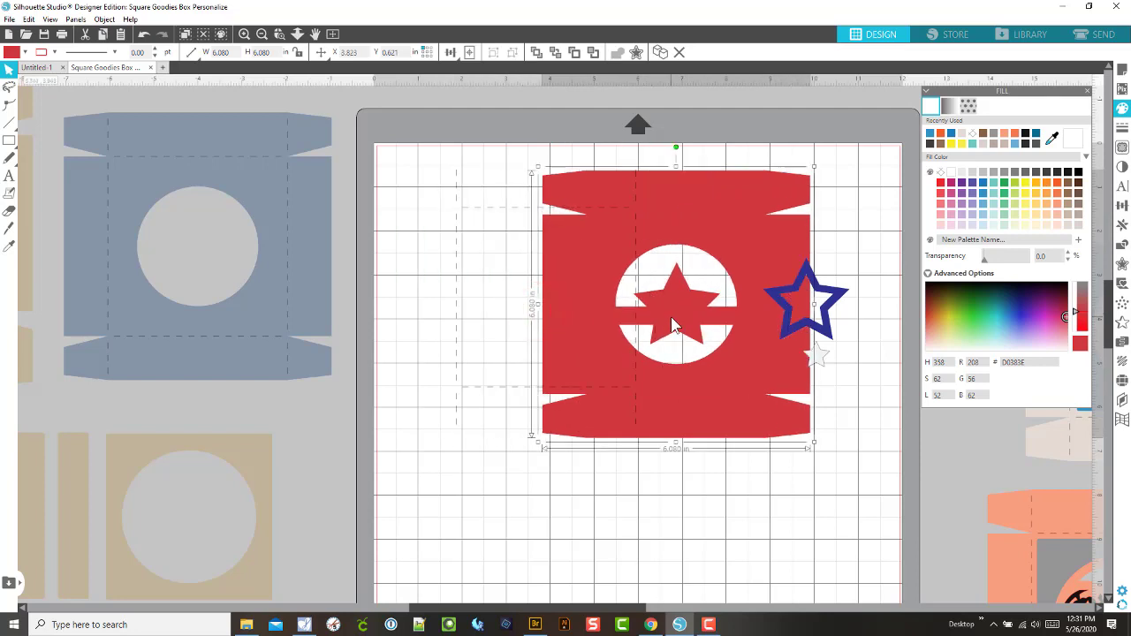
pyautogui.press('i')
pyautogui.moveTo(671, 316); pyautogui.dragTo(668, 317)
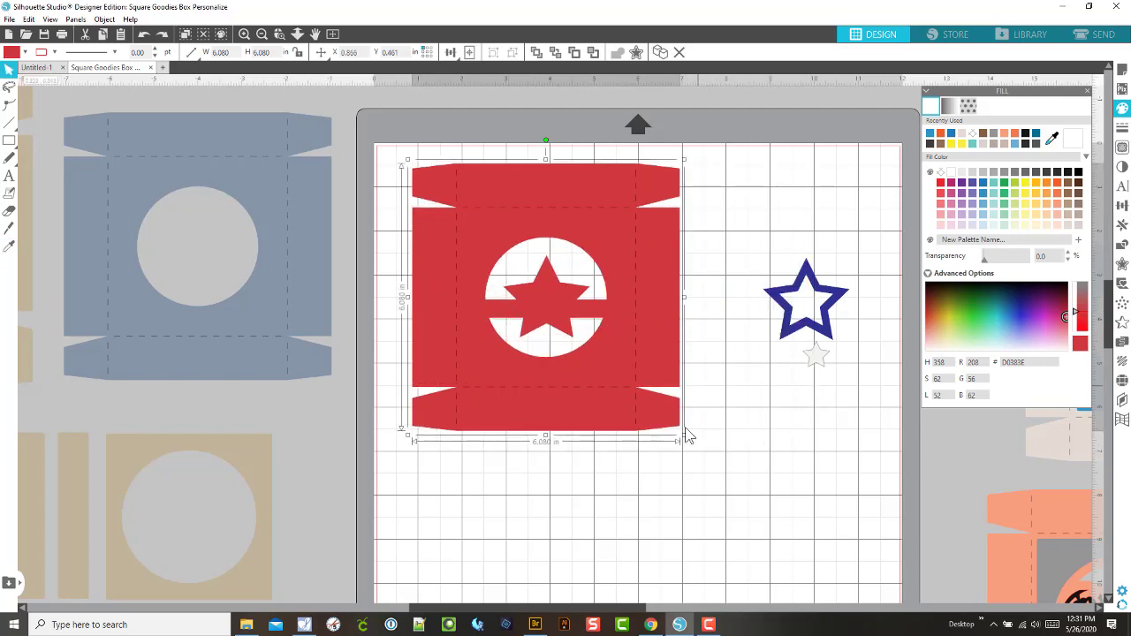
# Step: Group the welded box piece with its dashed fold lines
pyautogui.moveTo(697, 466)
pyautogui.mouseDown()
pyautogui.moveTo(718, 461)
pyautogui.moveTo(412, 185)
pyautogui.moveTo(431, 198)
pyautogui.mouseUp()
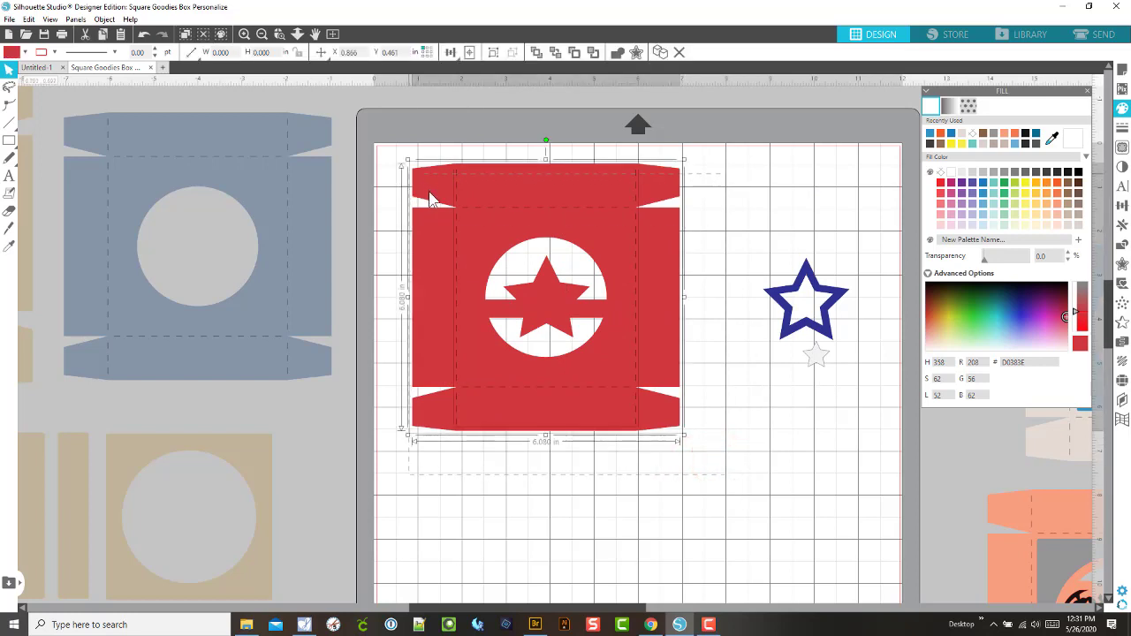
pyautogui.rightClick(442, 216)
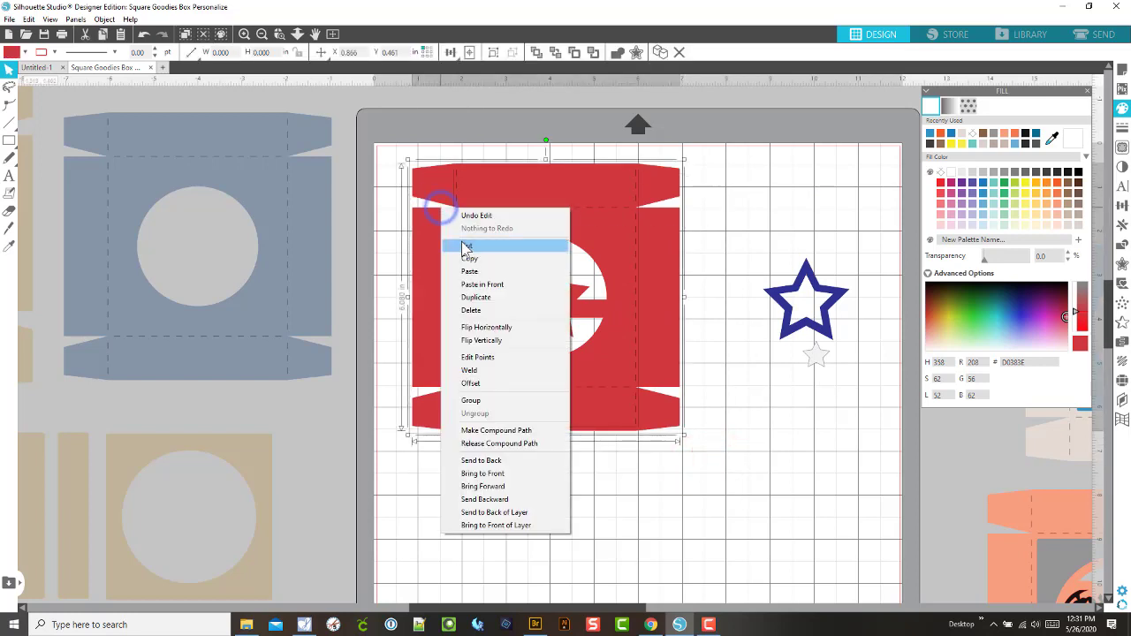
pyautogui.click(463, 400)
pyautogui.click(758, 389)
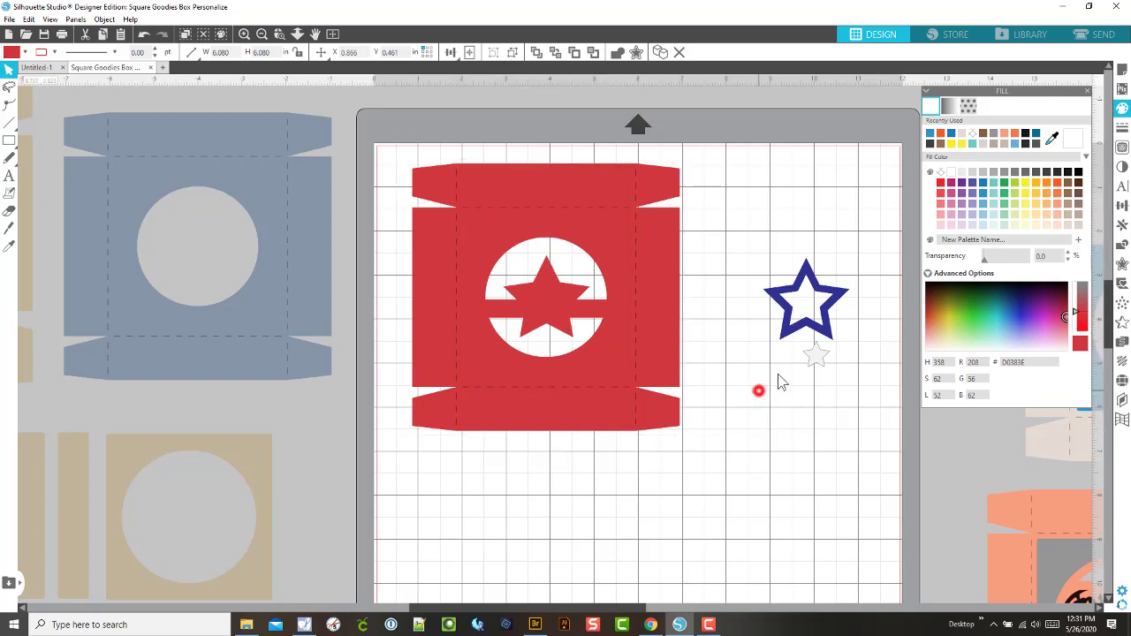
# Step: Send the grouped red box piece to the back, behind the blue star outline
pyautogui.moveTo(800, 323); pyautogui.dragTo(575, 345)
pyautogui.hotkey('ctrl', 'z')
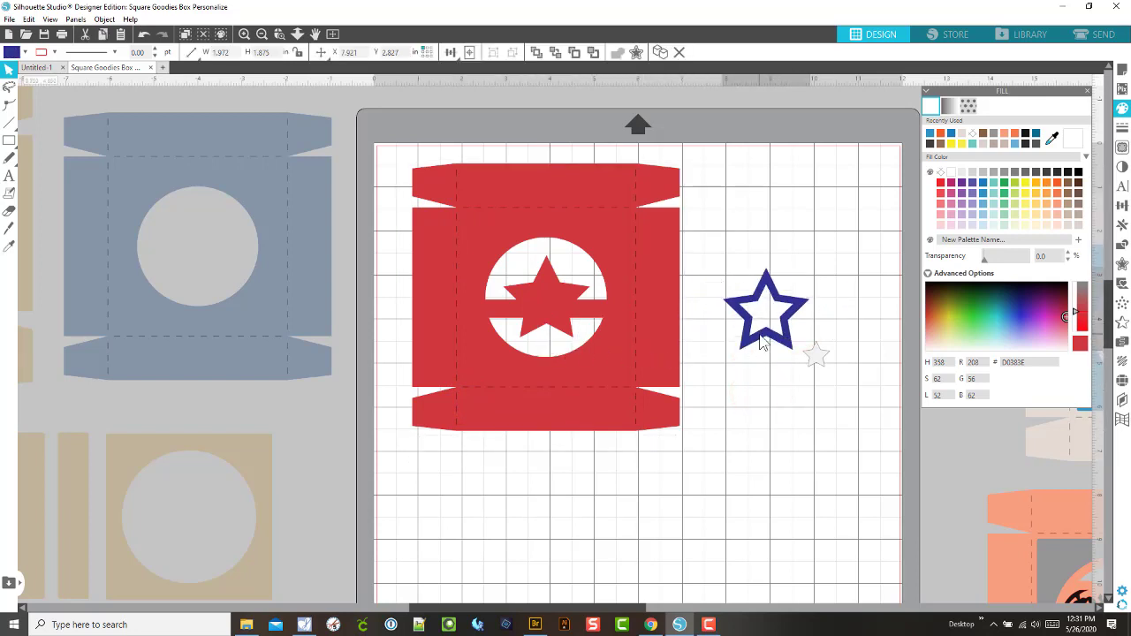
pyautogui.click(598, 333)
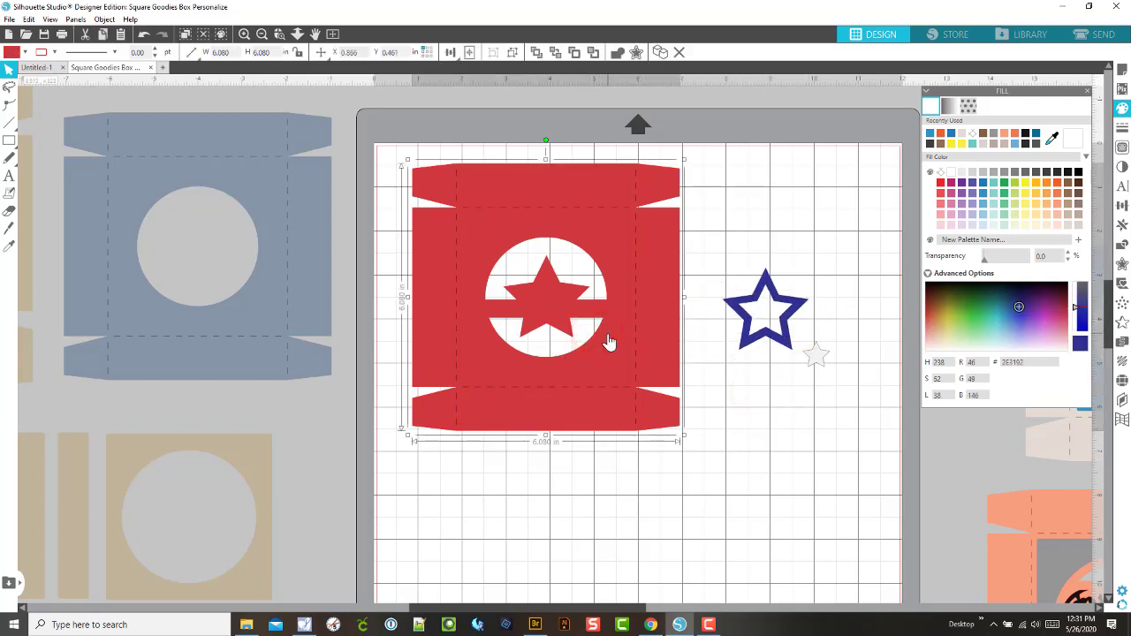
pyautogui.rightClick(605, 338)
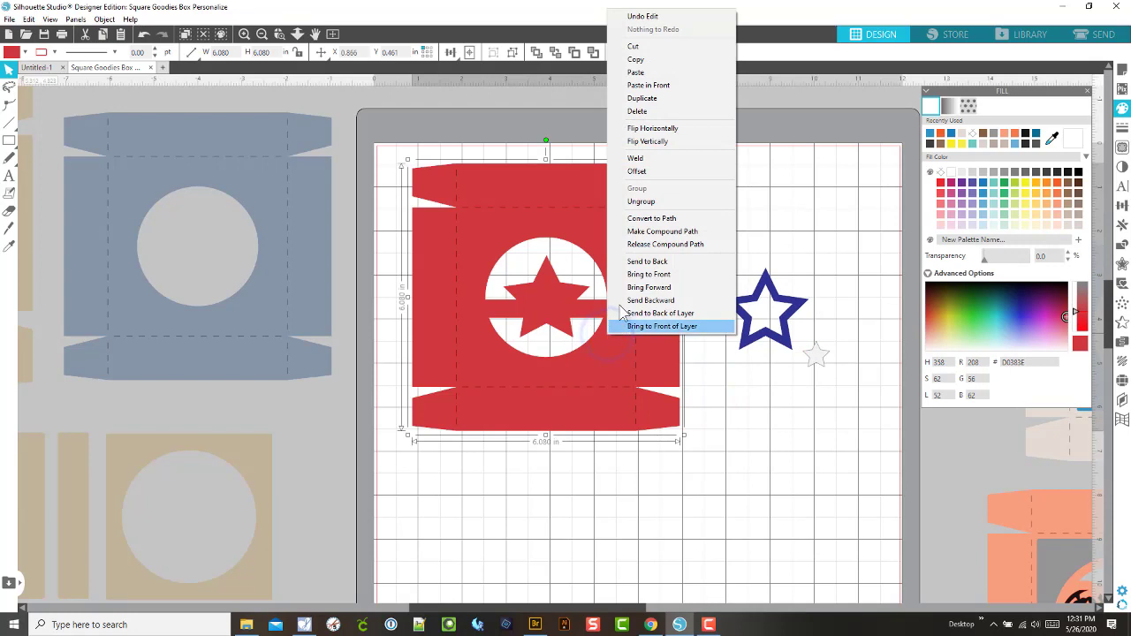
pyautogui.click(640, 262)
# Step: Place the blue star outline over the welded red star and the small white star at its center
pyautogui.click(759, 334)
pyautogui.moveTo(760, 332); pyautogui.dragTo(546, 329)
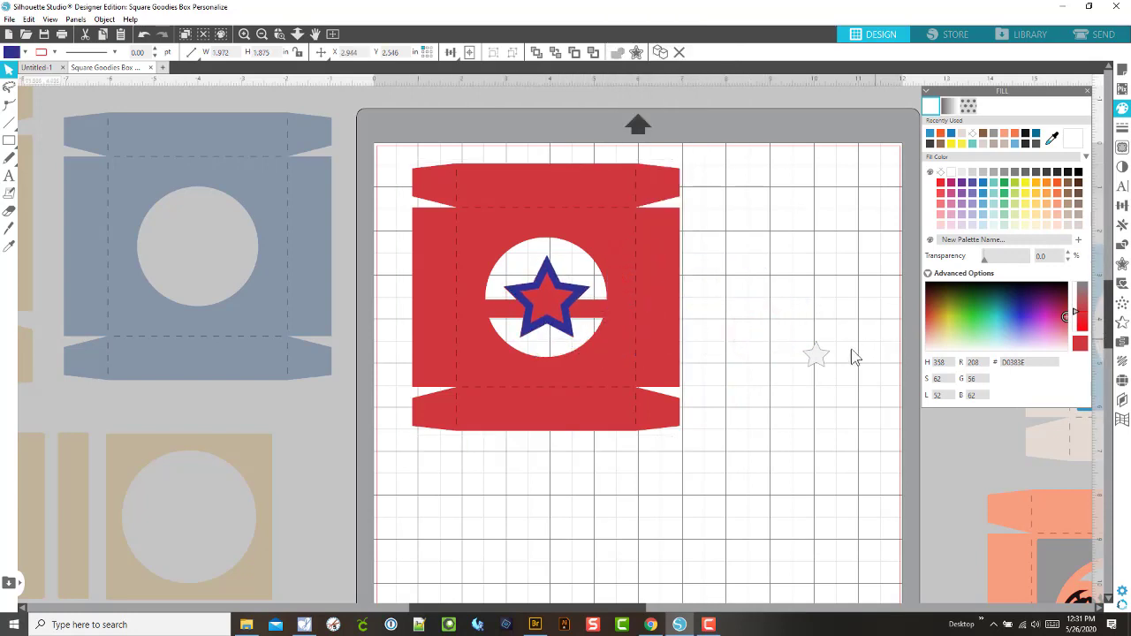
pyautogui.moveTo(816, 355); pyautogui.dragTo(555, 306)
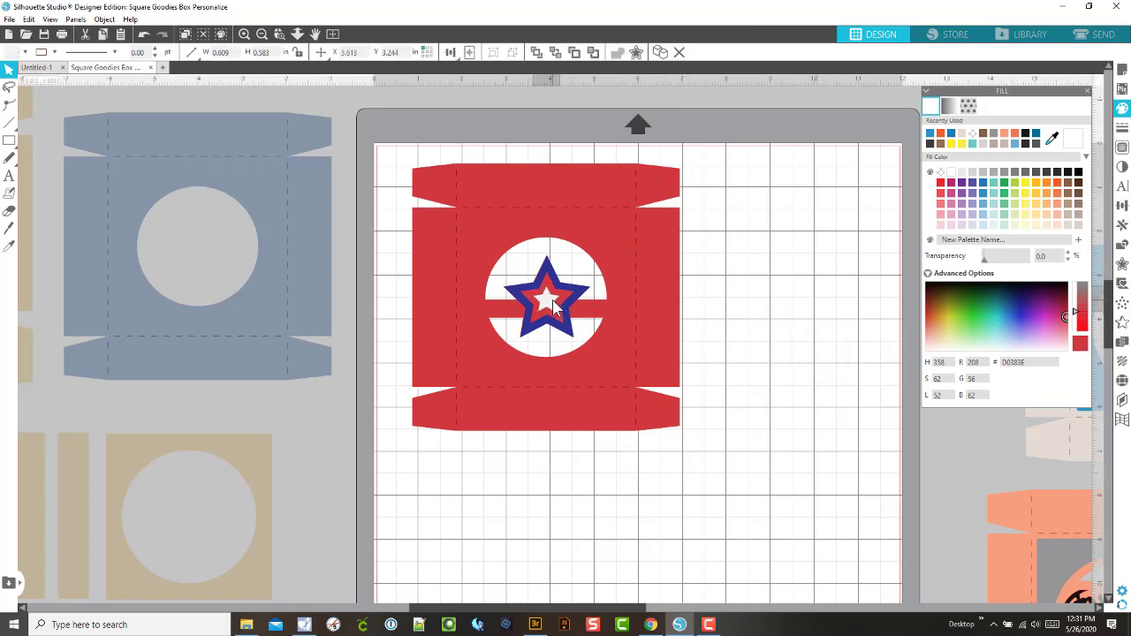
pyautogui.click(696, 297)
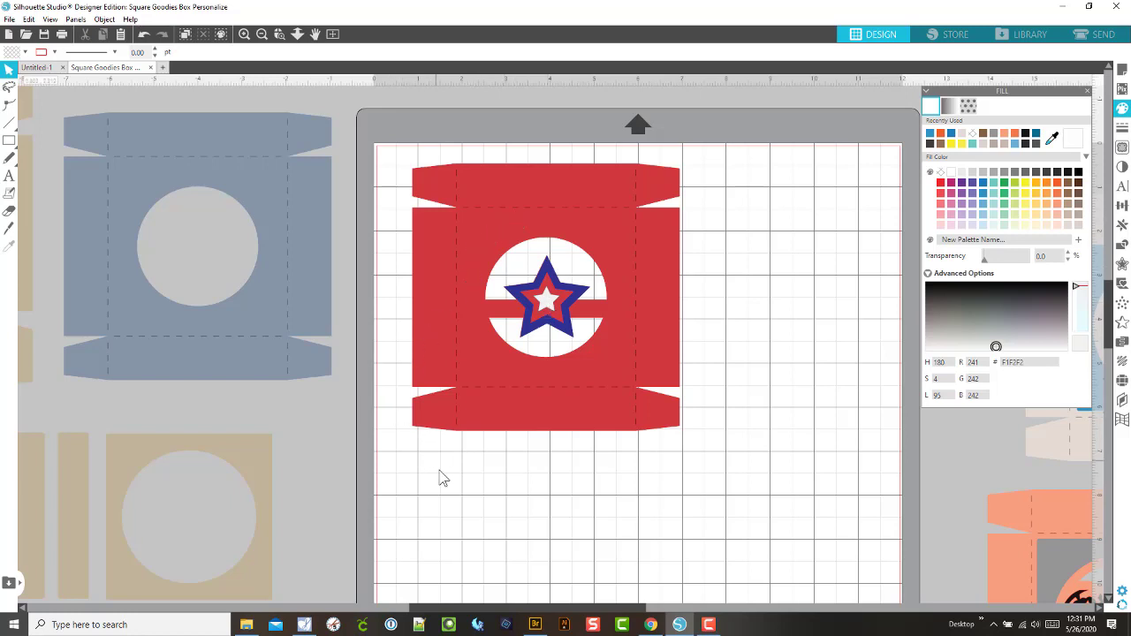
# Step: Duplicate the tan square with the circular opening and place the copy over the red box piece's center panel
pyautogui.scroll(-2, 442, 478)
pyautogui.click(275, 465)
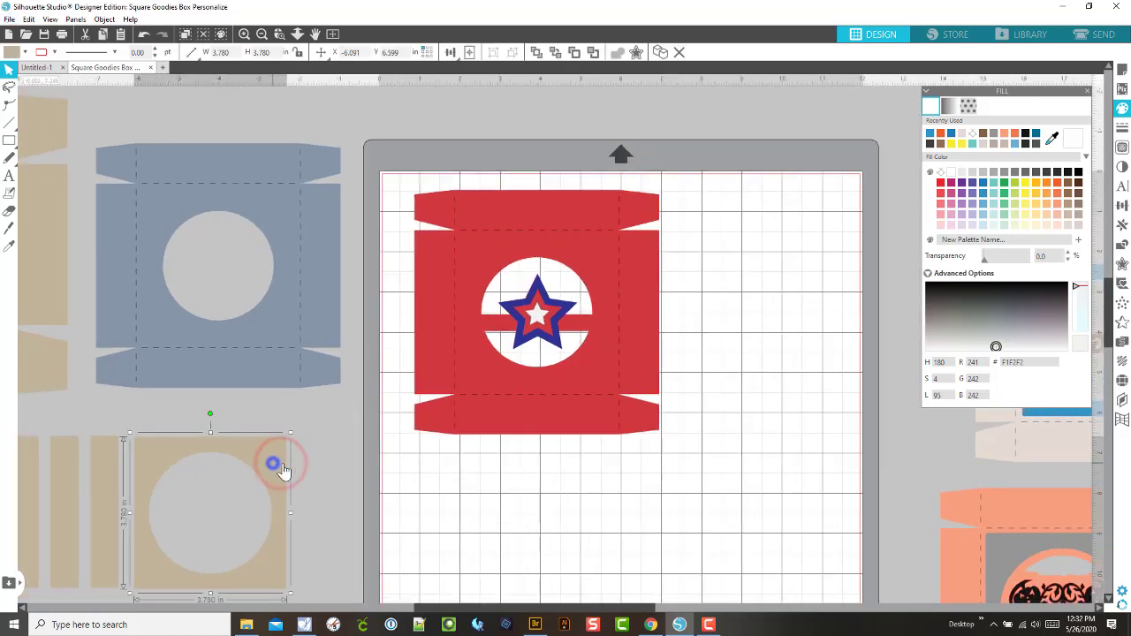
pyautogui.rightClick(409, 492)
pyautogui.click(273, 469)
pyautogui.rightClick(273, 469)
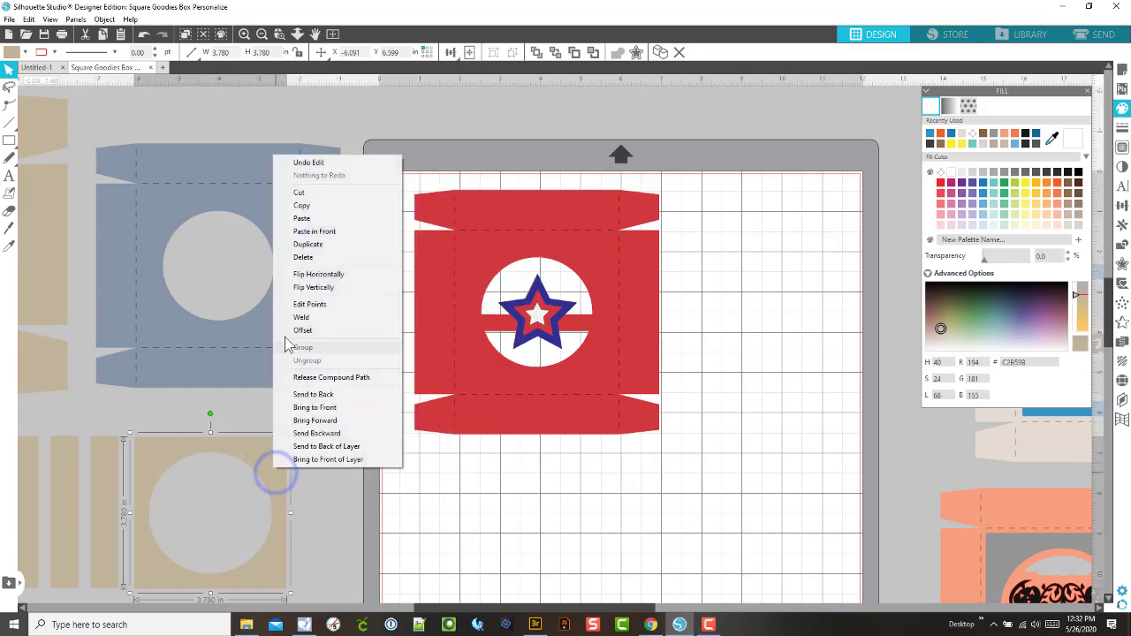
pyautogui.click(313, 245)
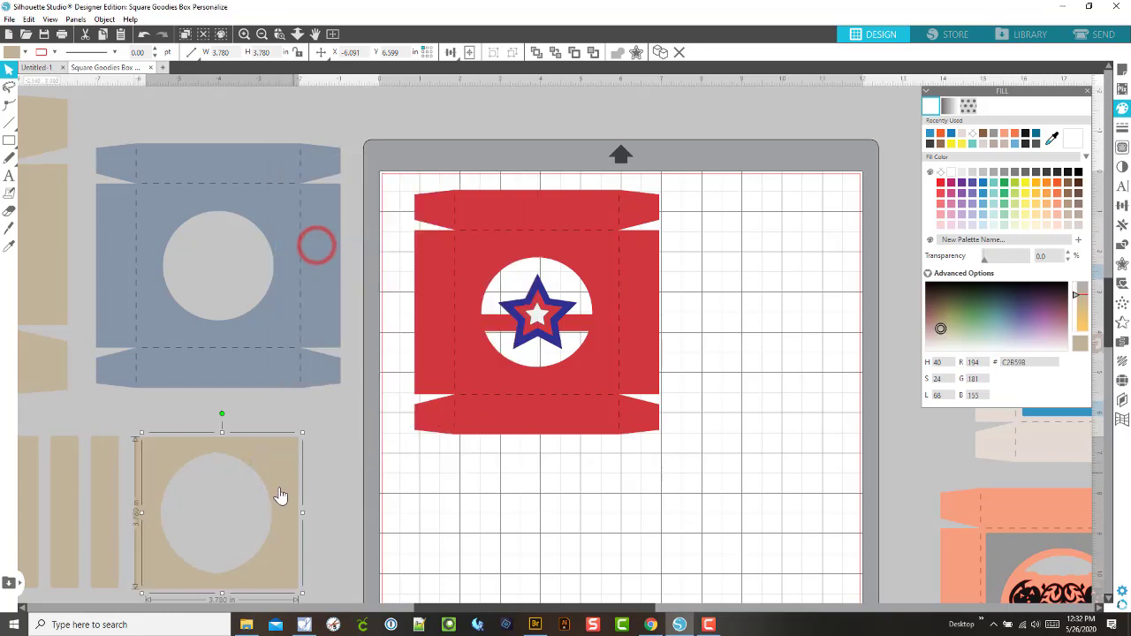
pyautogui.moveTo(279, 495); pyautogui.dragTo(597, 297)
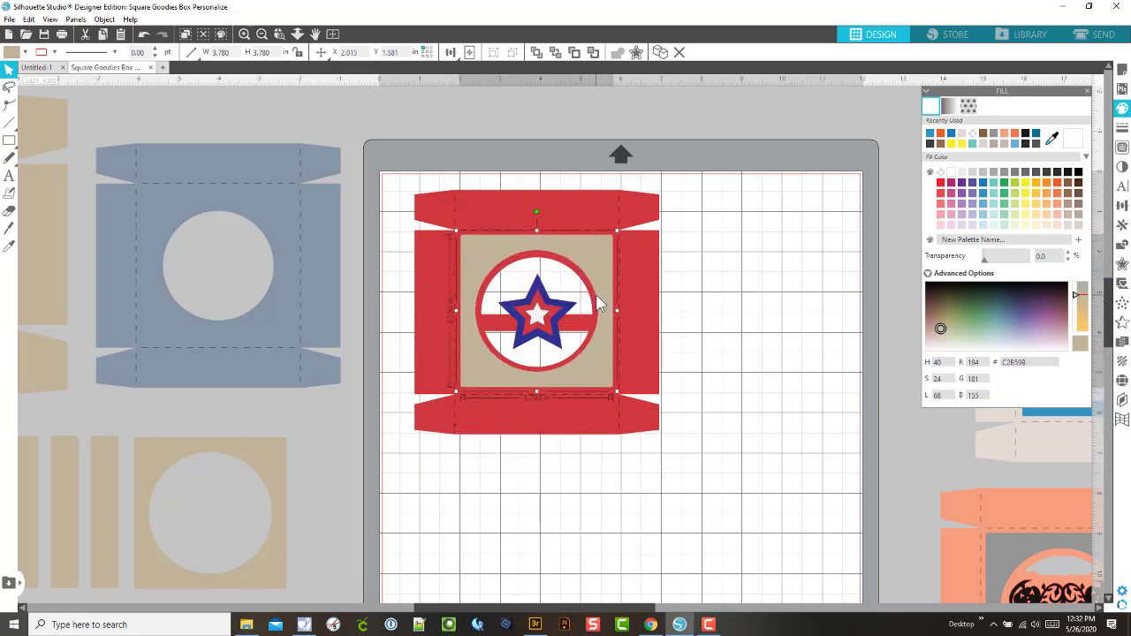
# Step: Fill the copied square with blue 3393C4 and try matching it to the star outline's darker blue with the eyedropper
pyautogui.click(984, 194)
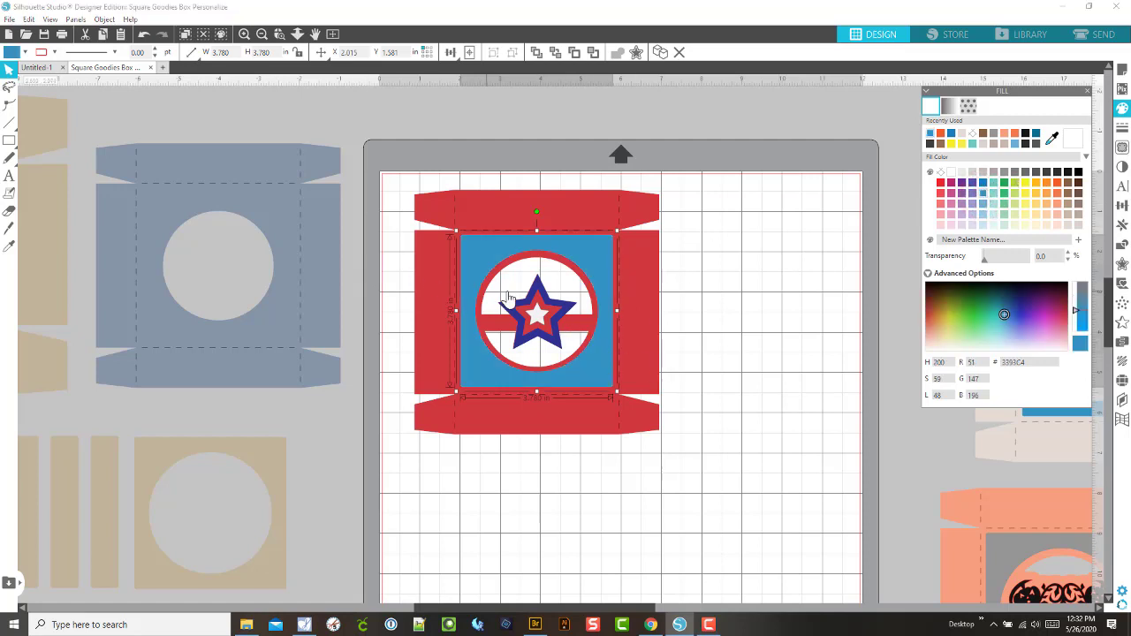
pyautogui.click(9, 245)
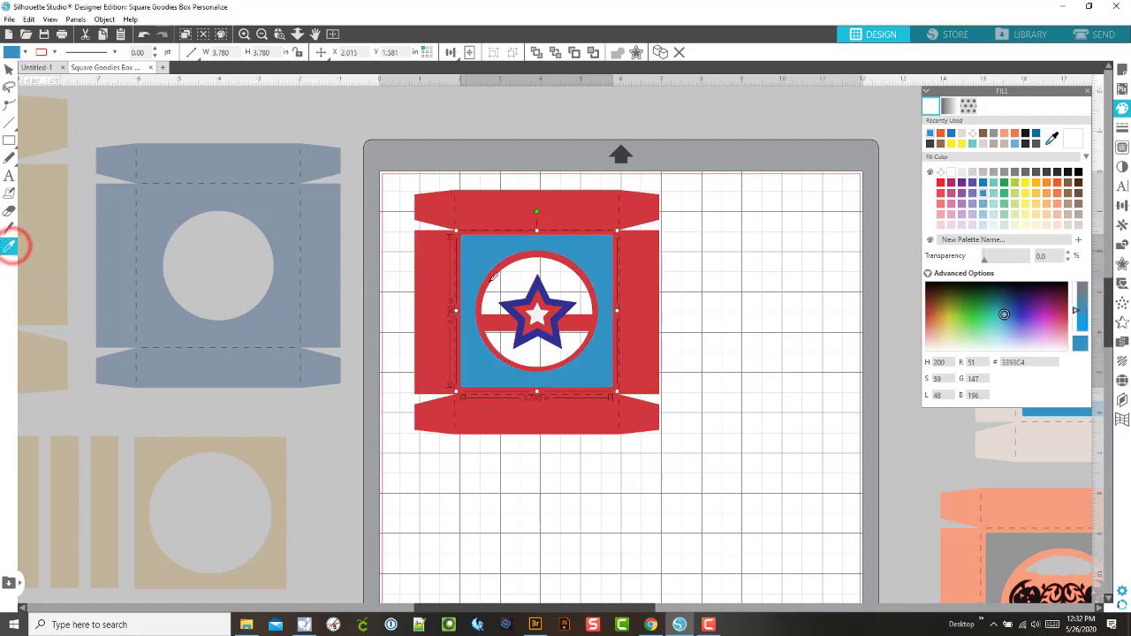
pyautogui.click(534, 279)
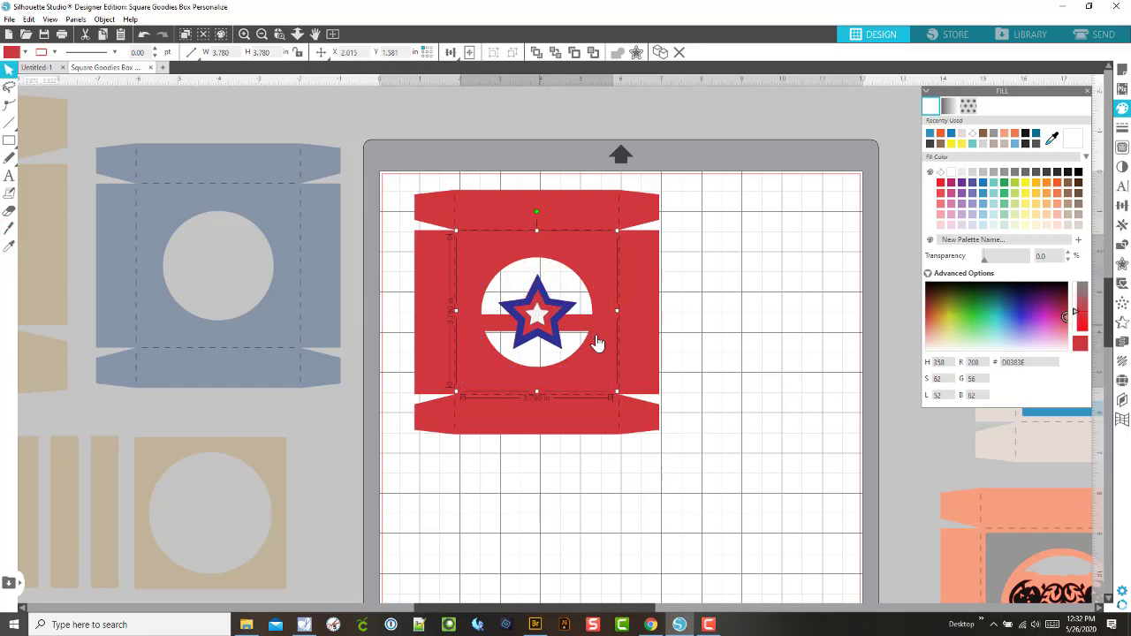
pyautogui.hotkey('ctrl', 'z')
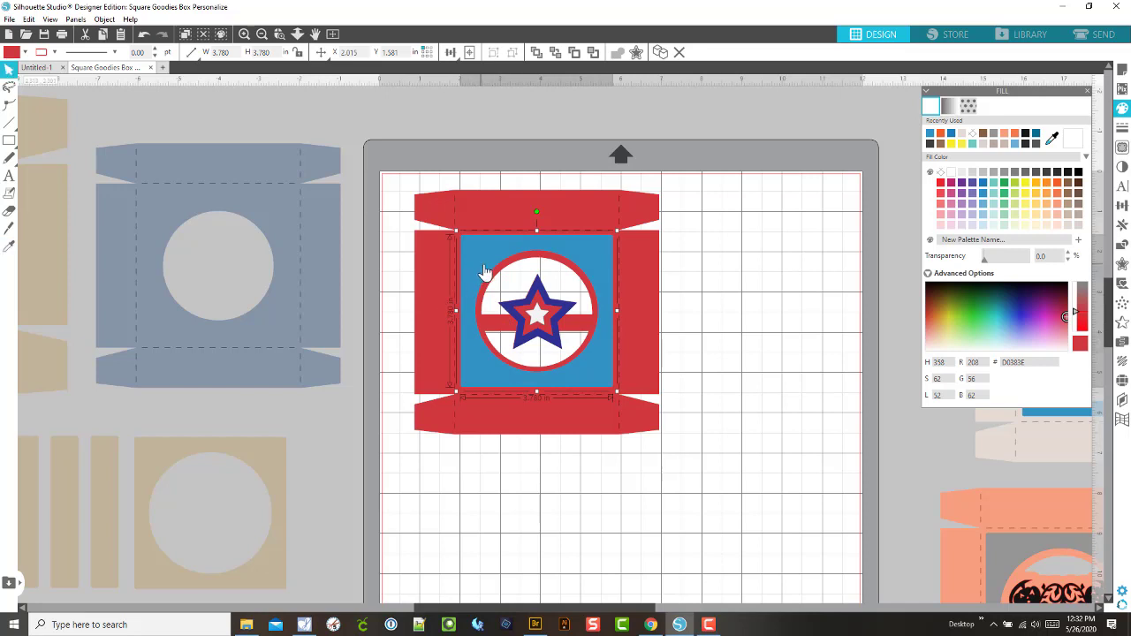
pyautogui.click(9, 245)
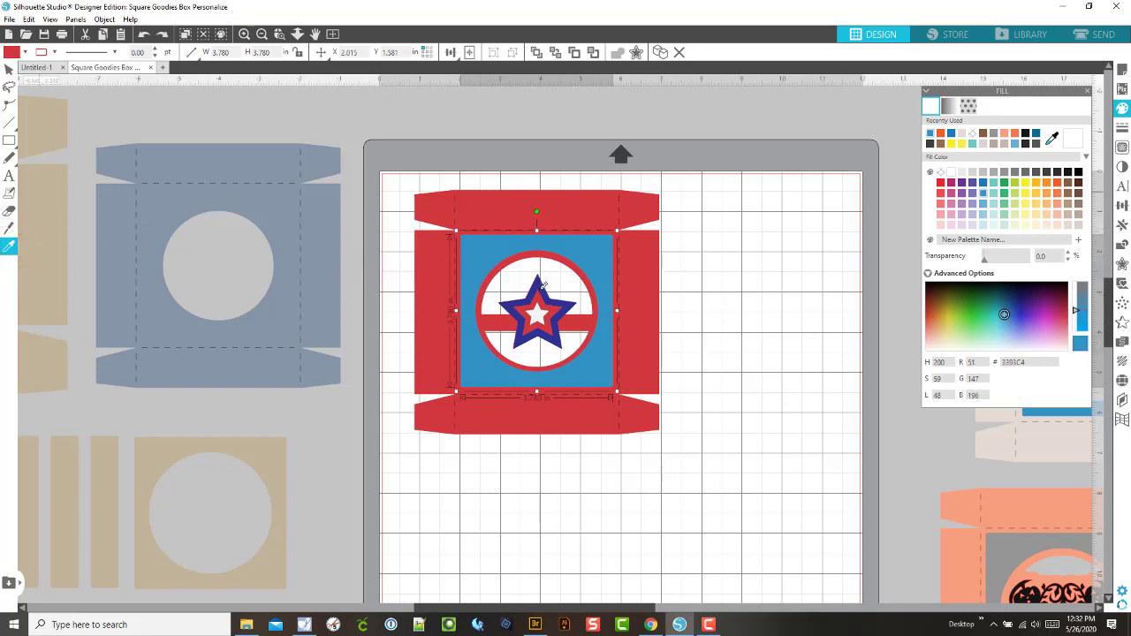
pyautogui.click(570, 306)
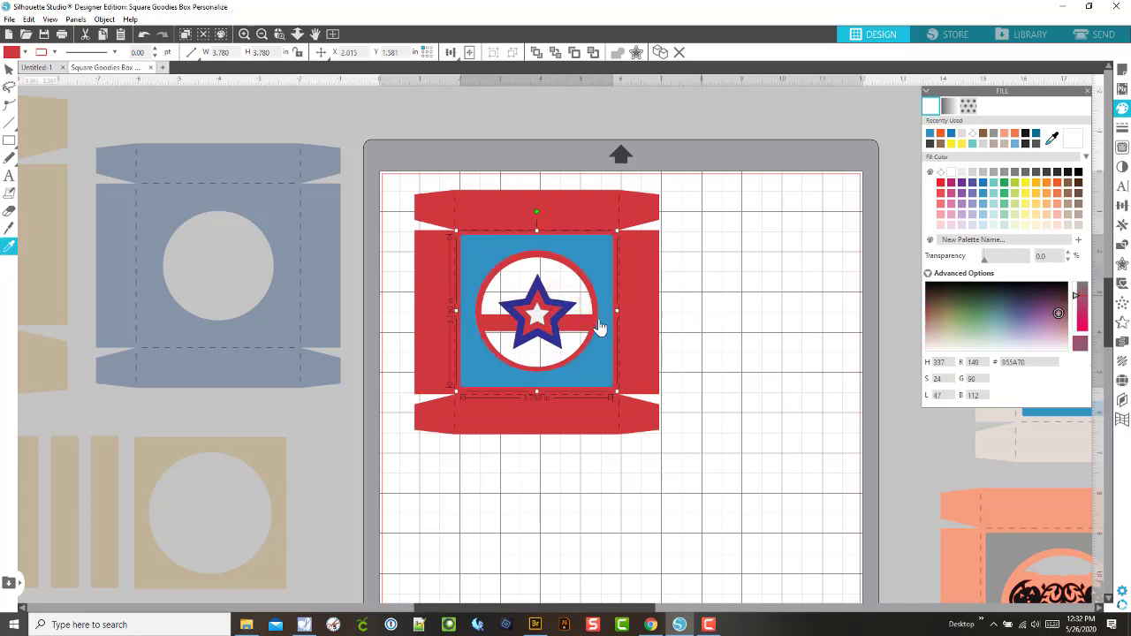
pyautogui.click(592, 365)
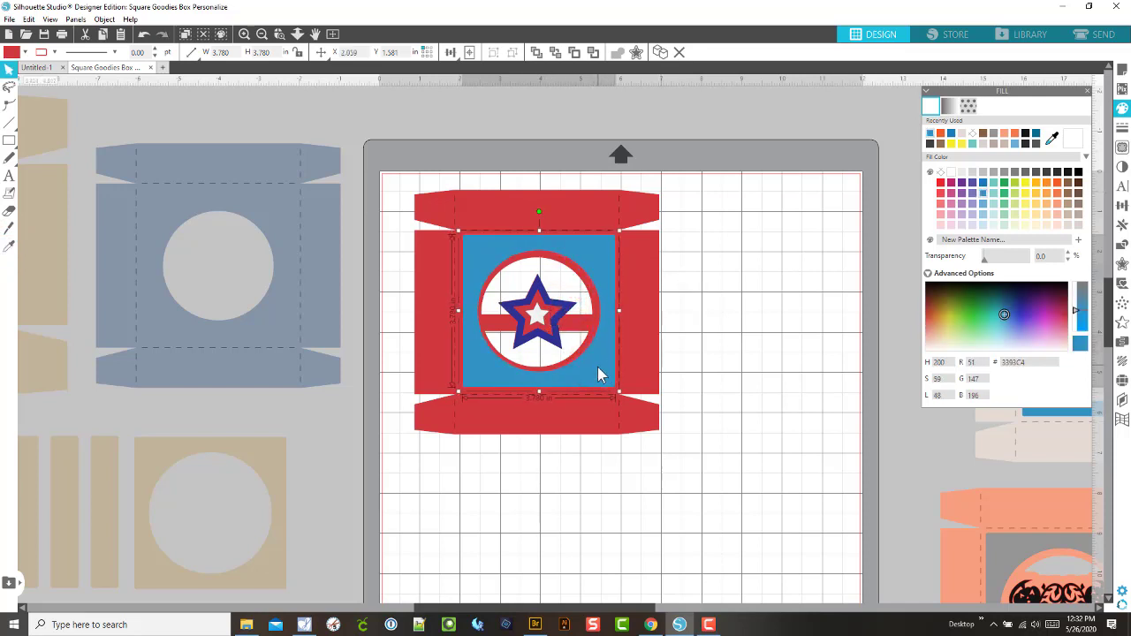
# Step: Fill the copied square with the star outline's blue 2E3192 using the eyedropper, moving the outline aside and back over the red star
pyautogui.moveTo(557, 351); pyautogui.dragTo(742, 352)
pyautogui.click(601, 367)
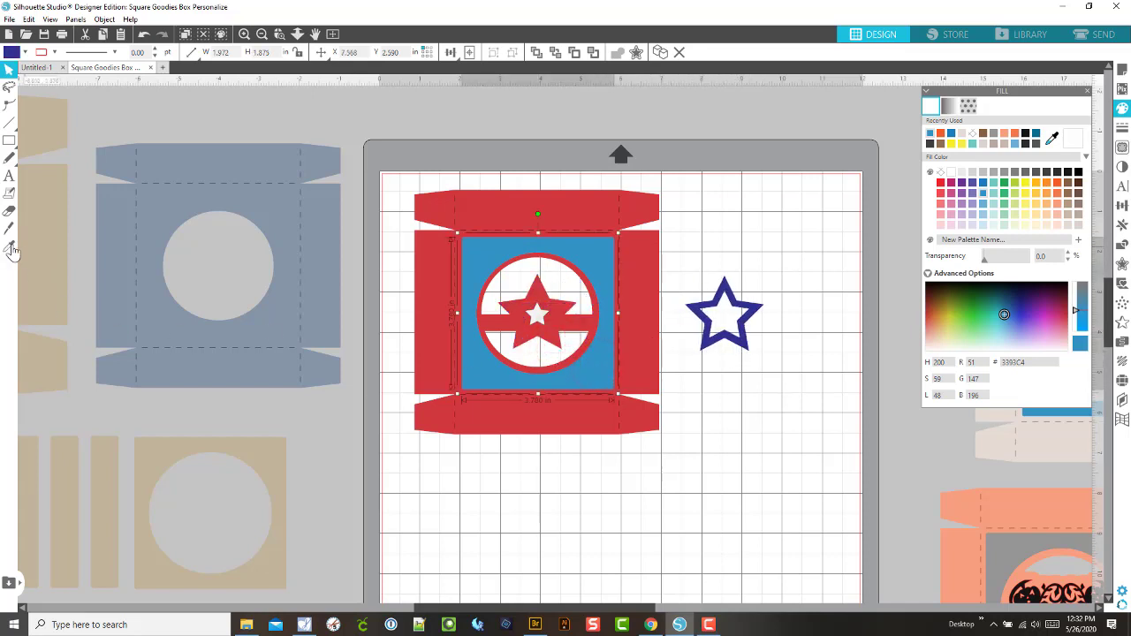
pyautogui.press('i')
pyautogui.click(723, 284)
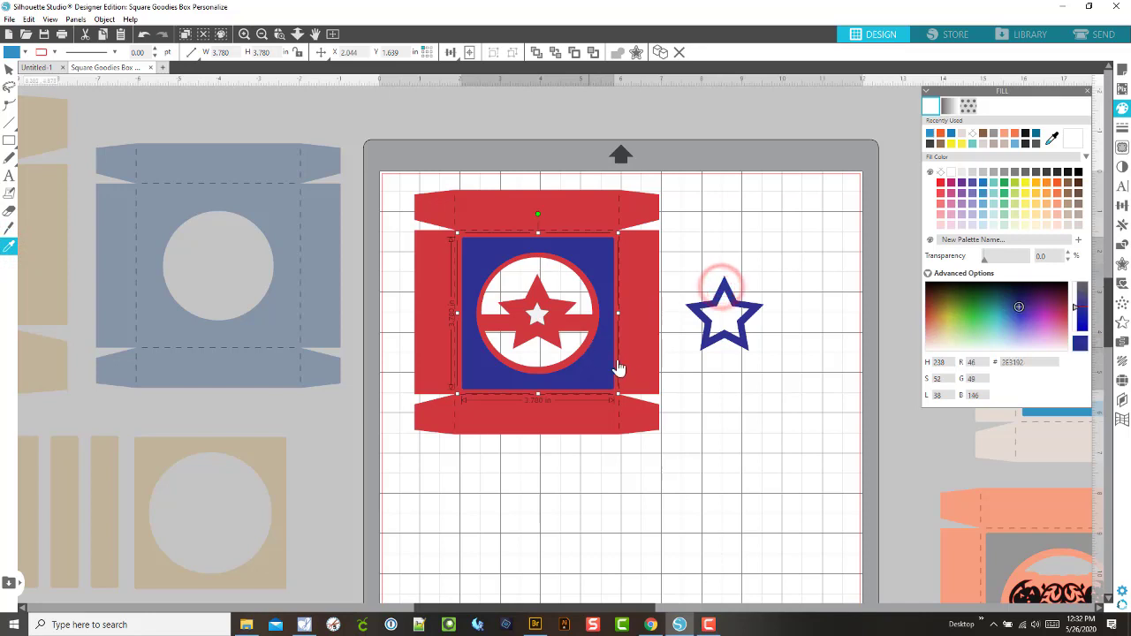
pyautogui.moveTo(740, 352); pyautogui.dragTo(556, 346)
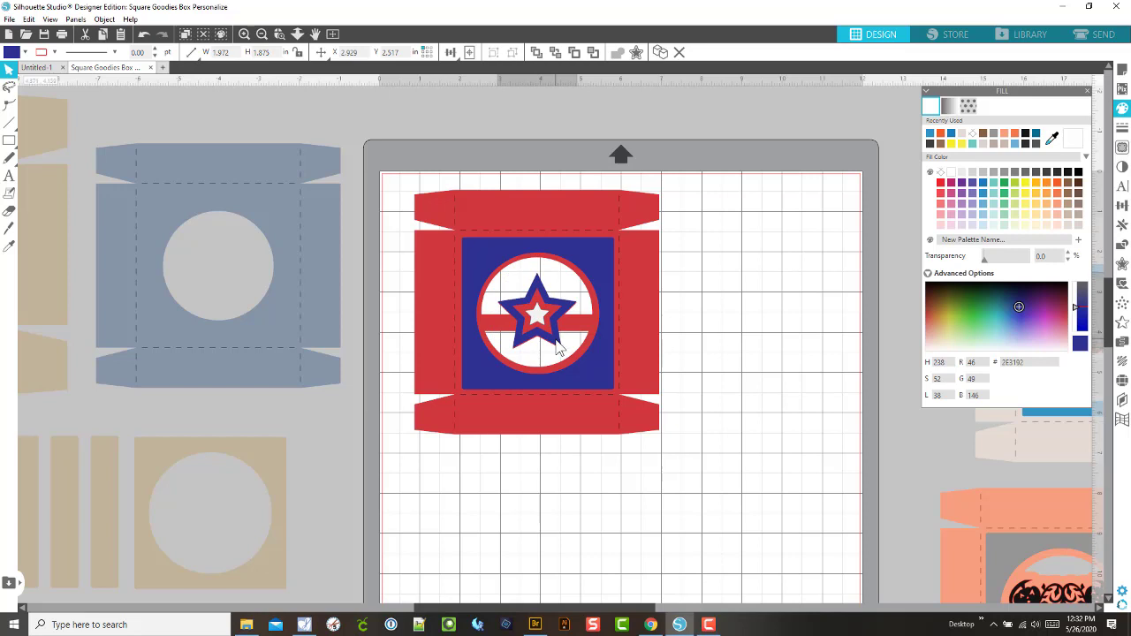
# Step: Move the whole red and blue star box design off the mat beside the Trick or Treat box and shift the Dad box slightly
pyautogui.press('Escape')
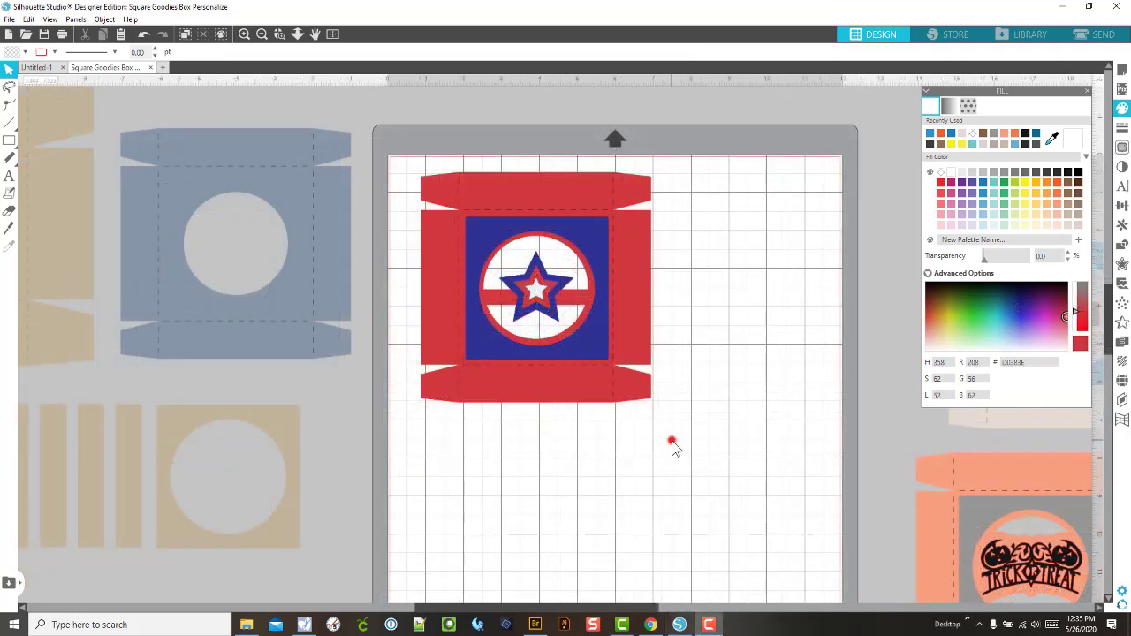
pyautogui.moveTo(671, 444); pyautogui.dragTo(413, 199)
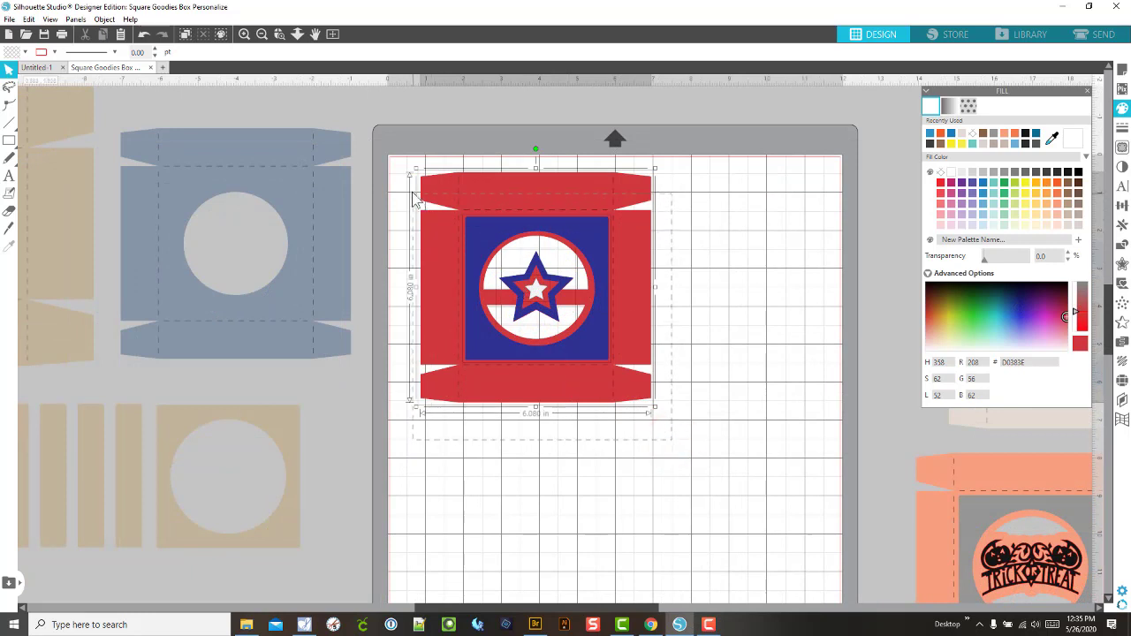
pyautogui.press('i')
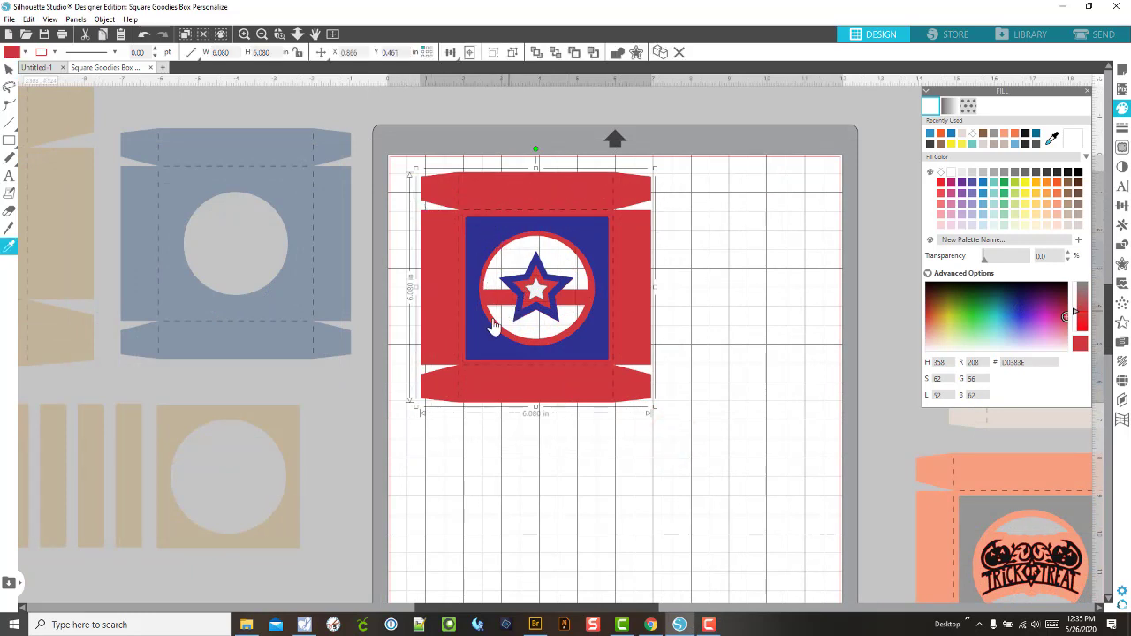
pyautogui.press('v')
pyautogui.scroll(-3, 481, 328)
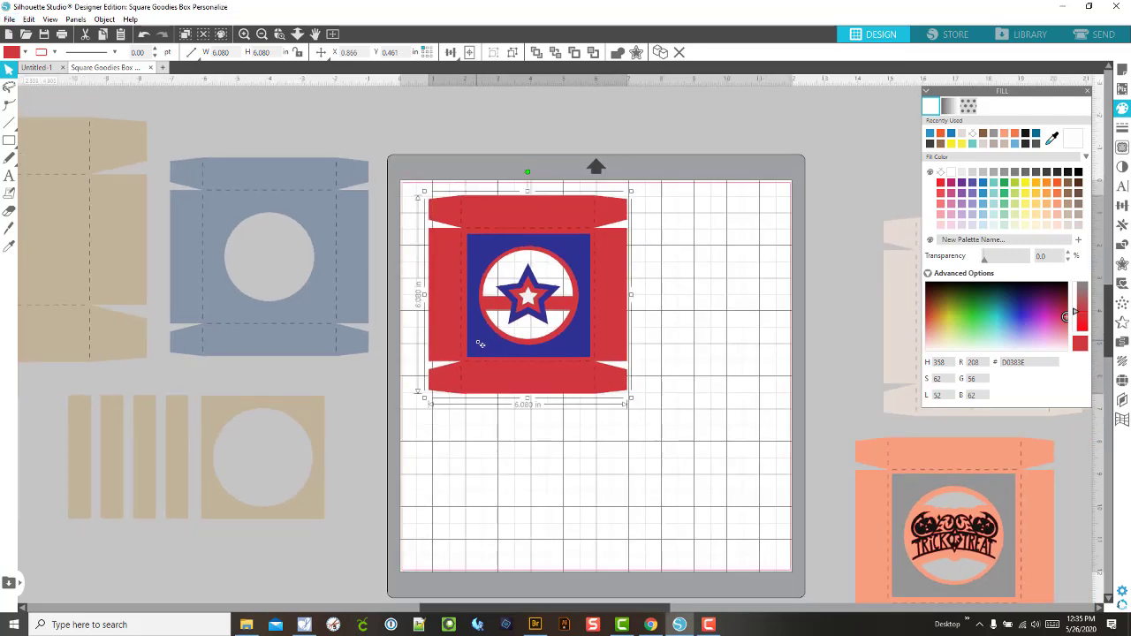
pyautogui.scroll(-2, 480, 343)
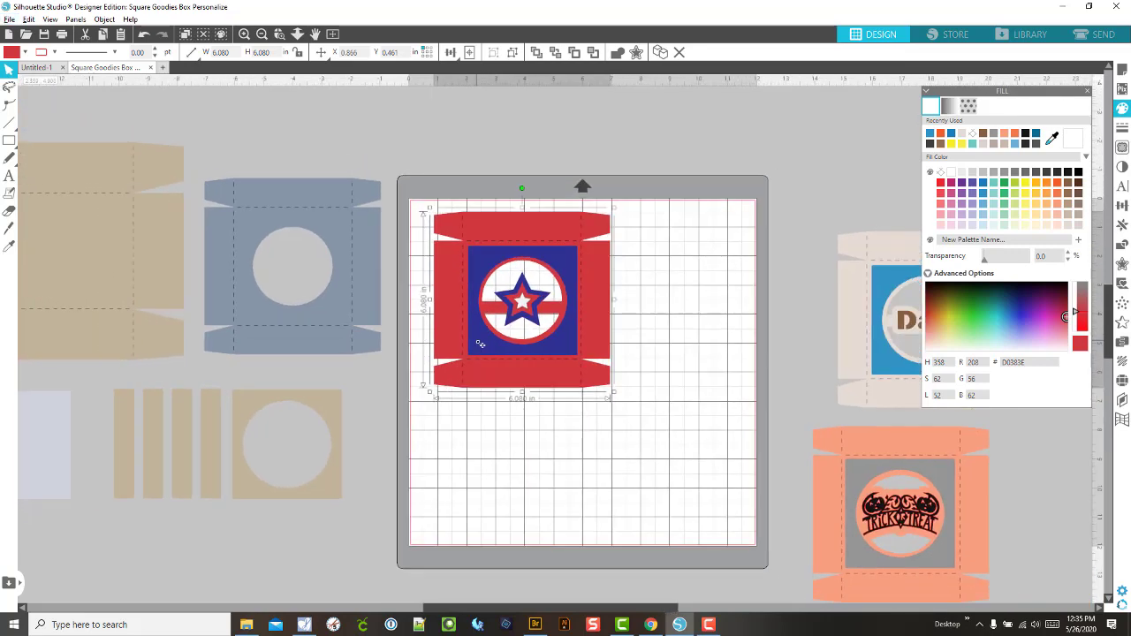
pyautogui.scroll(-1, 479, 344)
pyautogui.moveTo(476, 344); pyautogui.dragTo(1026, 538)
pyautogui.moveTo(870, 371); pyautogui.dragTo(854, 389)
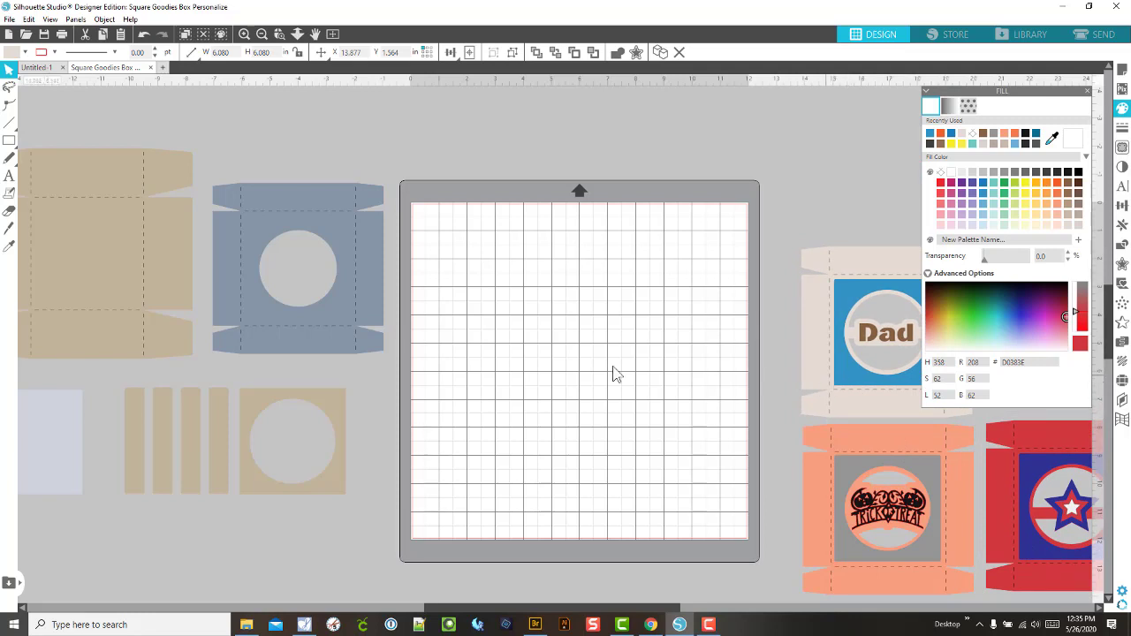
# Step: Duplicate the blue-grey box piece with the circular opening and place the copy on the empty mat
pyautogui.click(305, 338)
pyautogui.rightClick(309, 325)
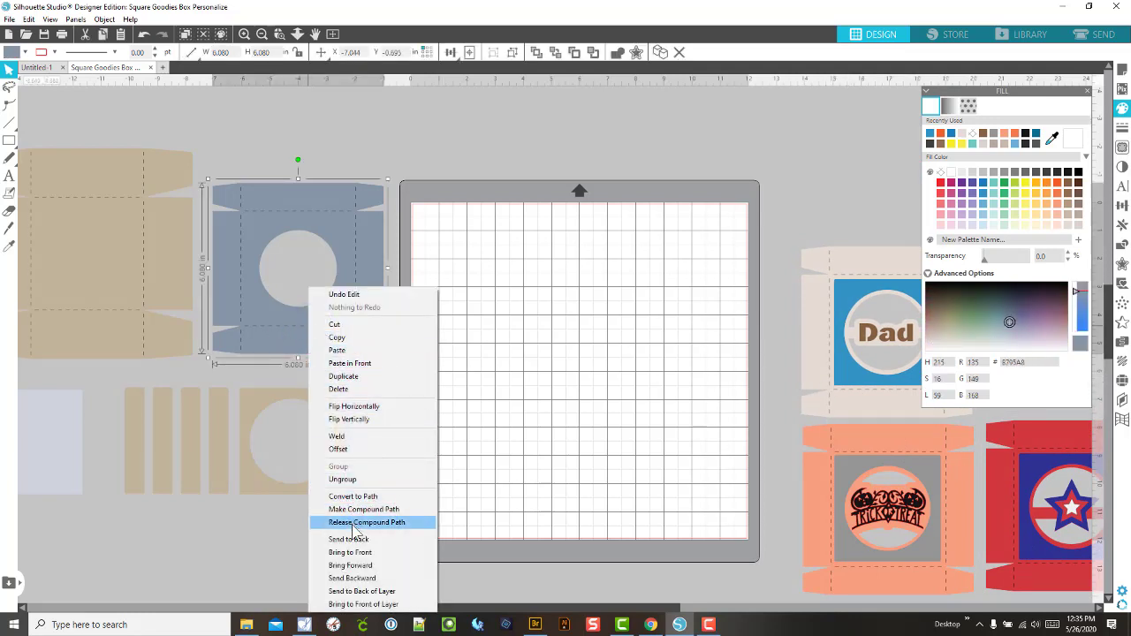
pyautogui.click(343, 376)
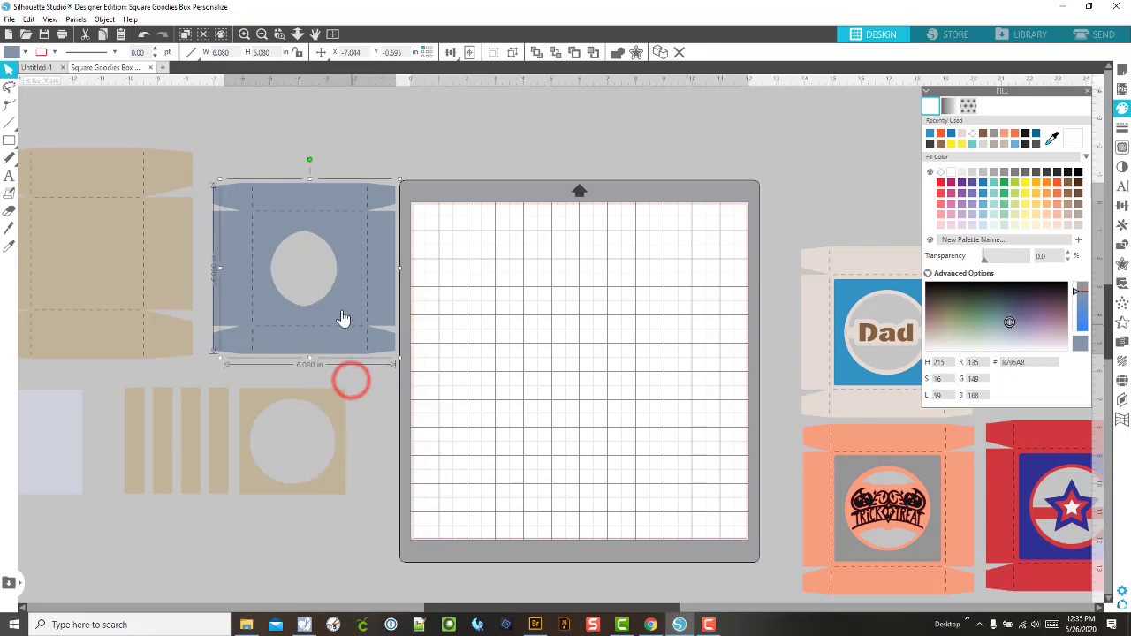
pyautogui.moveTo(340, 305); pyautogui.dragTo(547, 347)
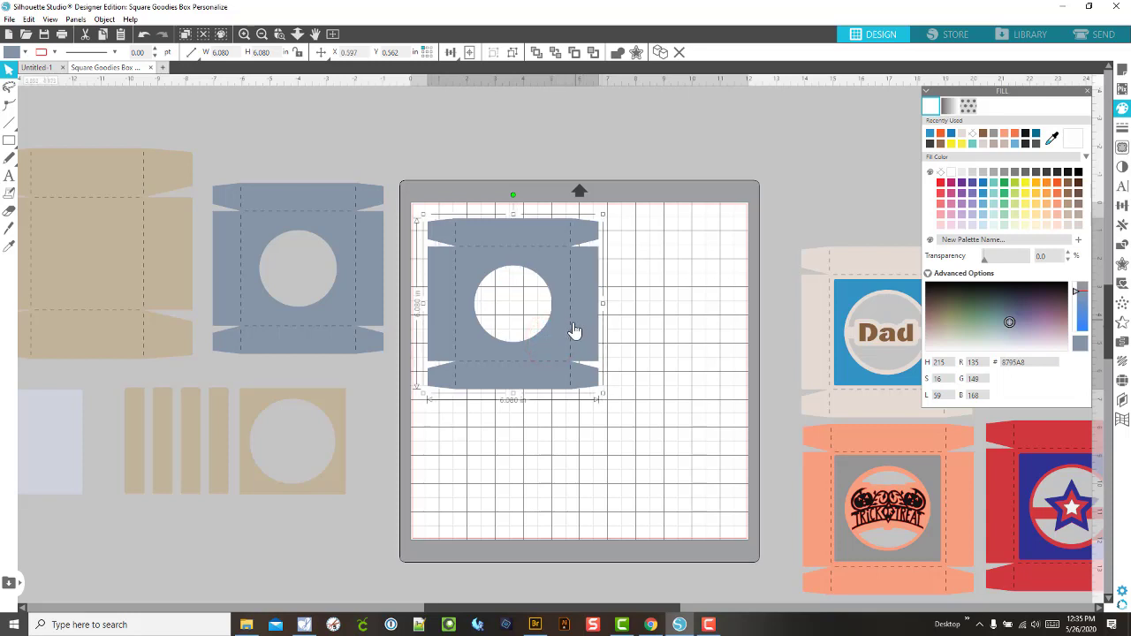
# Step: Add the text "Congrats" over the circular opening of the box piece on the mat
pyautogui.click(9, 177)
pyautogui.click(497, 311)
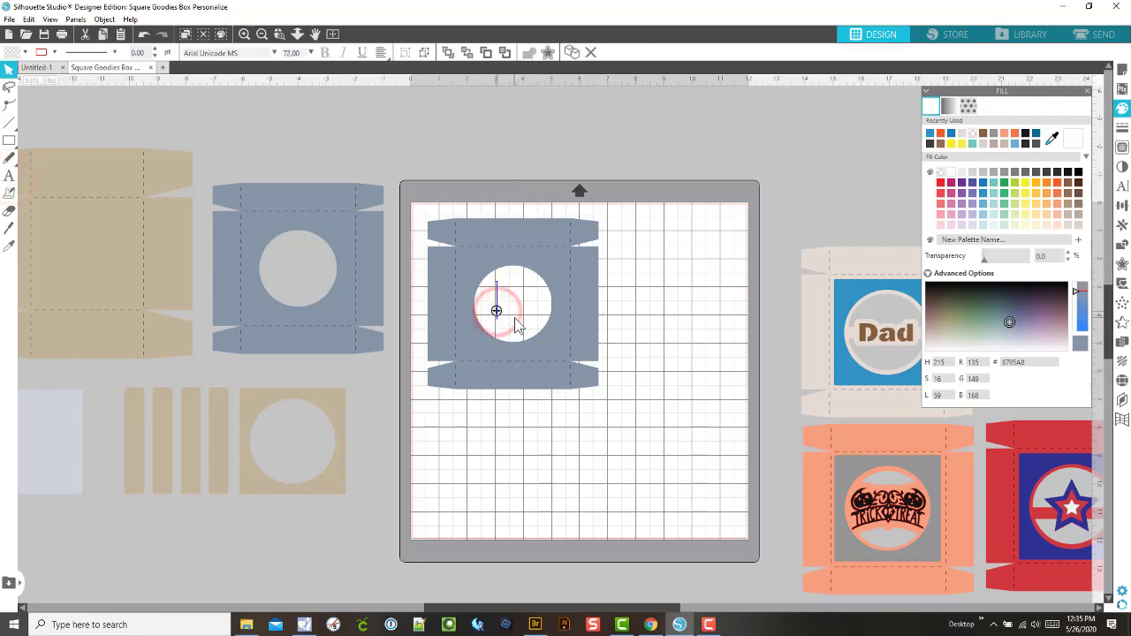
pyautogui.write('Co')
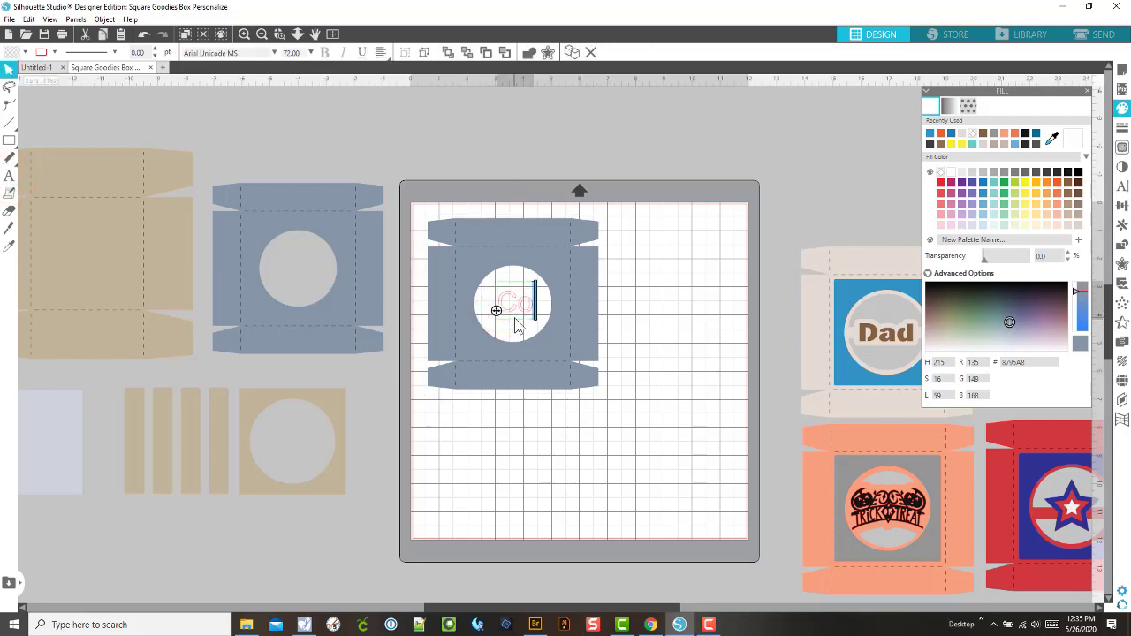
pyautogui.write('ngrats')
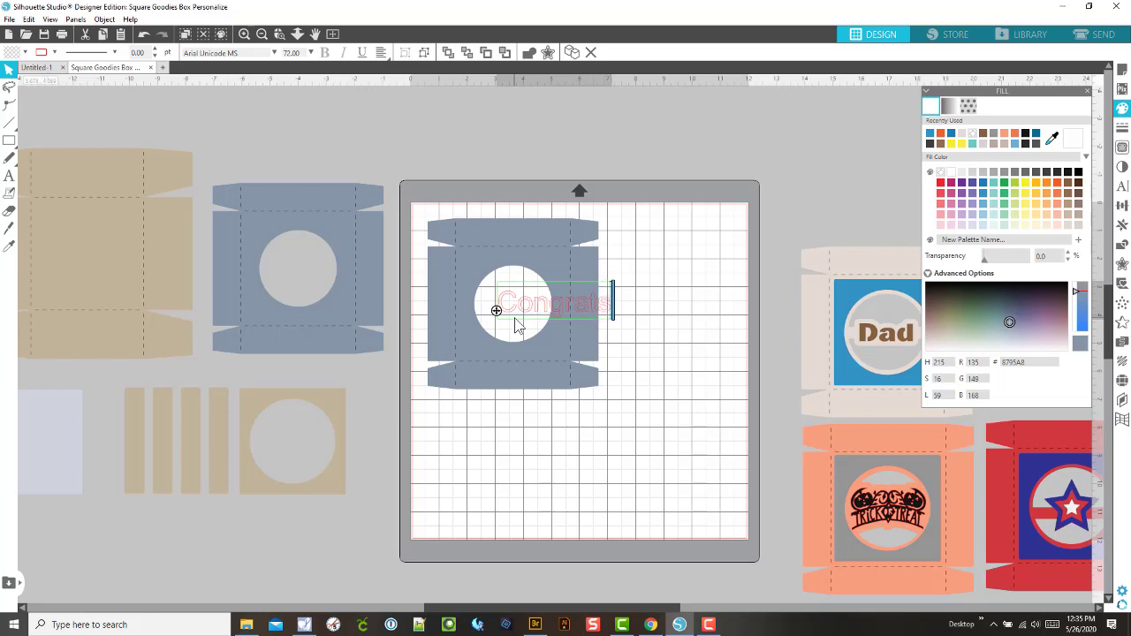
pyautogui.click(679, 313)
# Step: Center the box piece's opening behind the Congrats text and scale the text down to about 3 in wide
pyautogui.moveTo(565, 309); pyautogui.dragTo(605, 309)
pyautogui.click(538, 306)
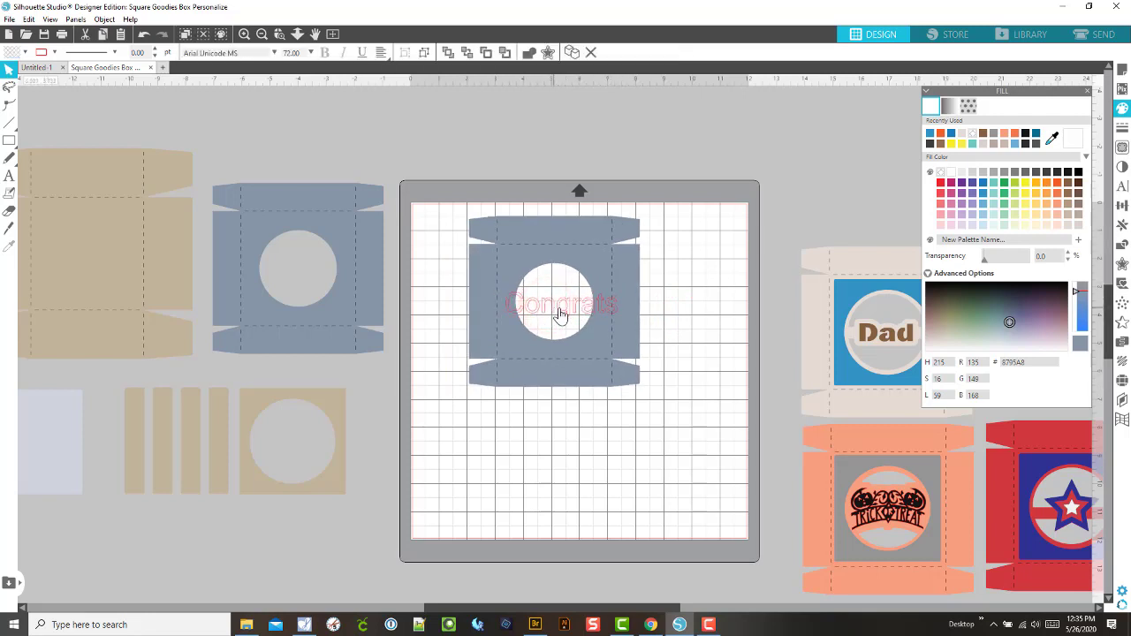
pyautogui.click(574, 300)
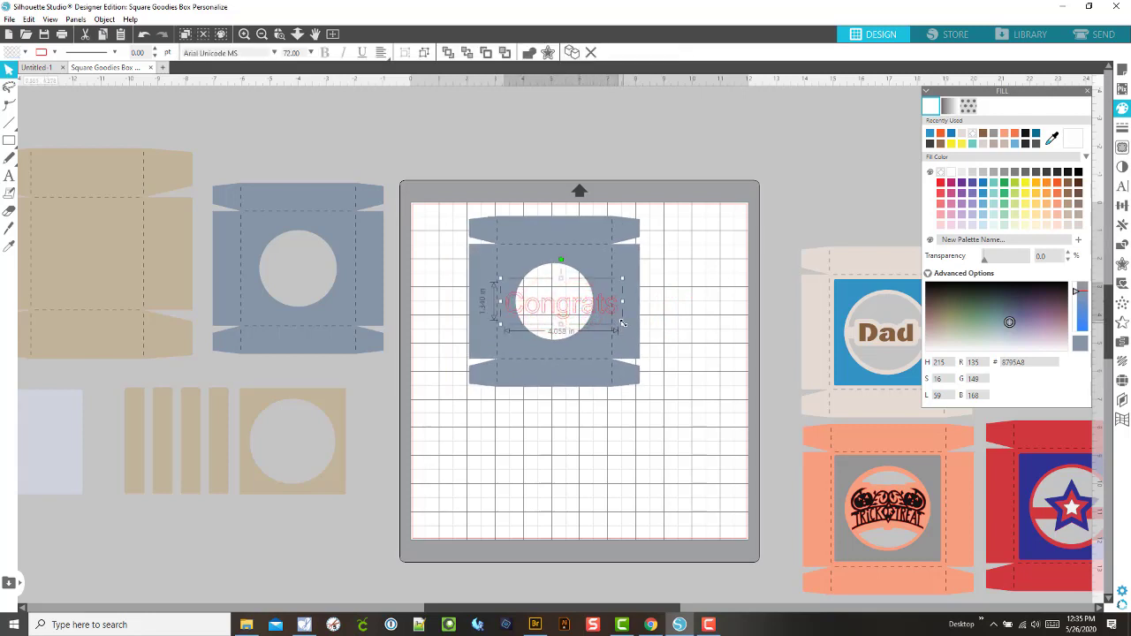
pyautogui.moveTo(622, 324); pyautogui.dragTo(556, 310)
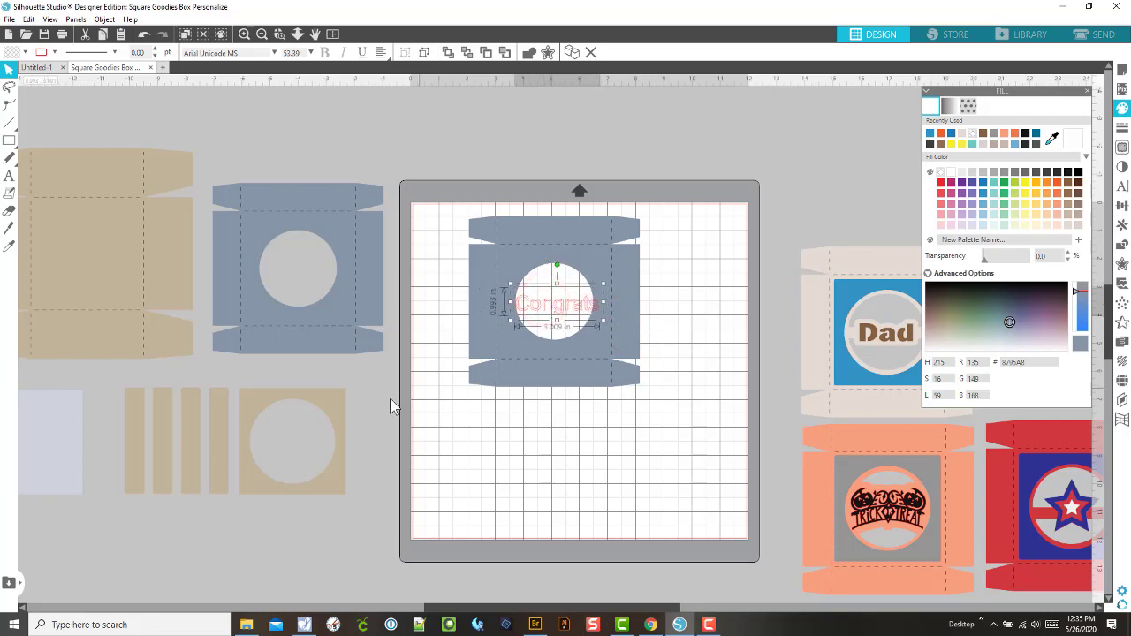
# Step: Duplicate the tan square with the circular opening and place the copy on the mat below the blue-grey box piece
pyautogui.click(341, 415)
pyautogui.rightClick(341, 409)
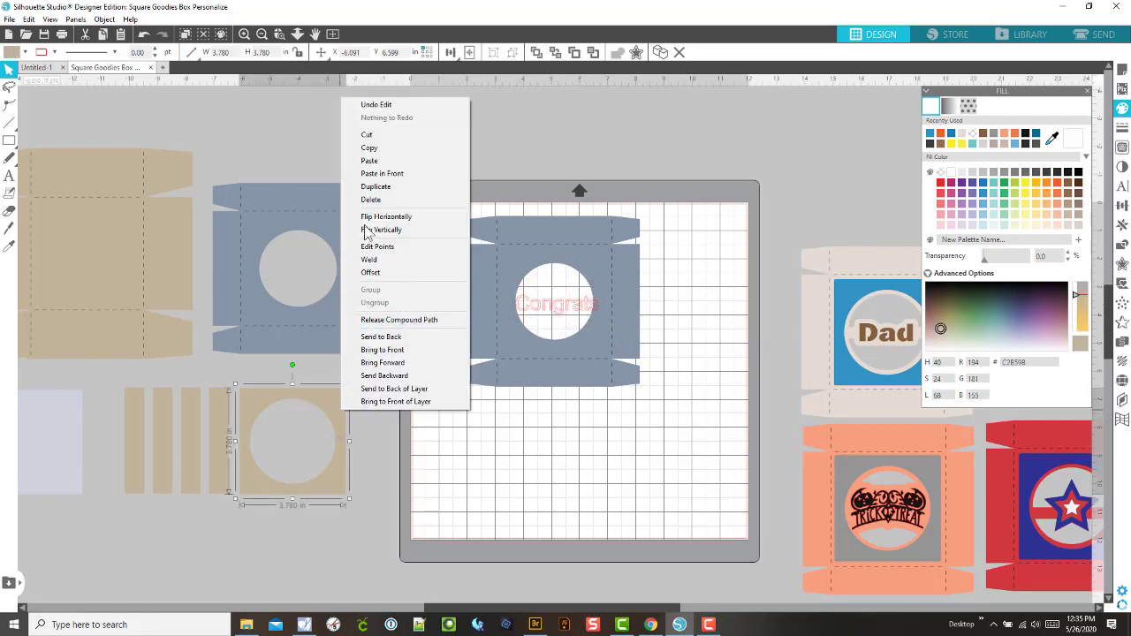
pyautogui.click(375, 186)
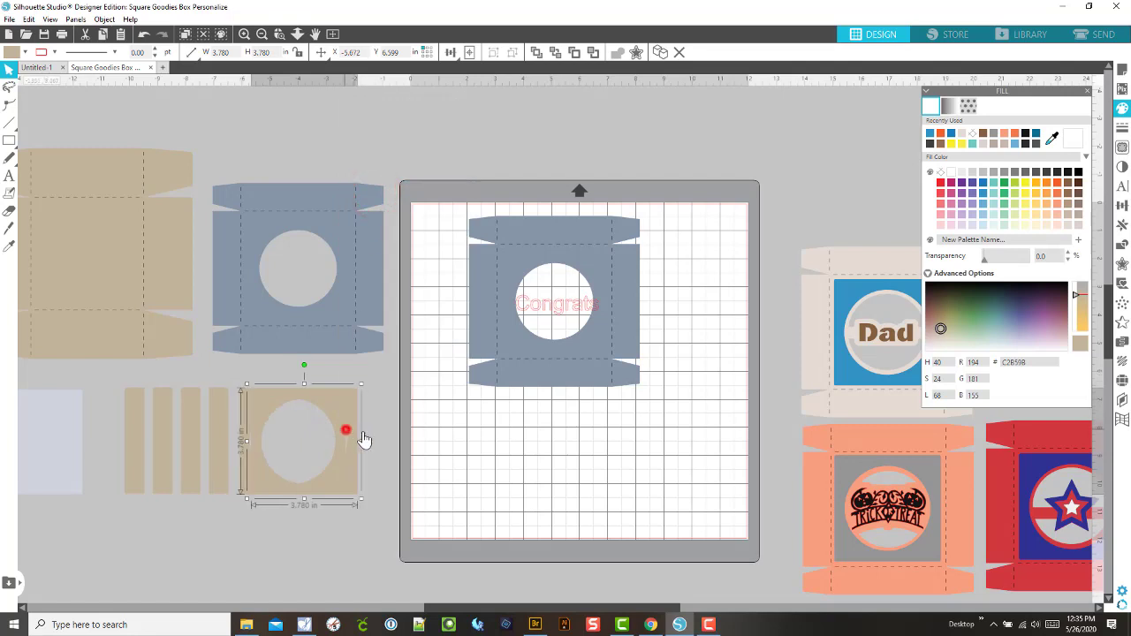
pyautogui.moveTo(364, 439); pyautogui.dragTo(609, 294)
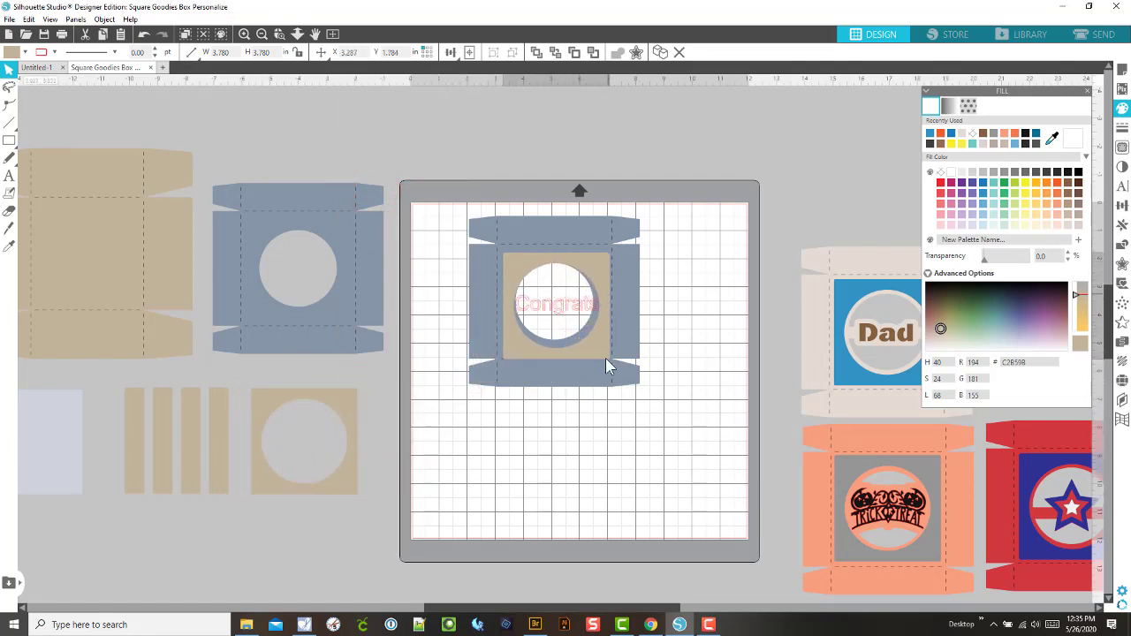
pyautogui.moveTo(606, 366); pyautogui.dragTo(576, 478)
pyautogui.click(505, 448)
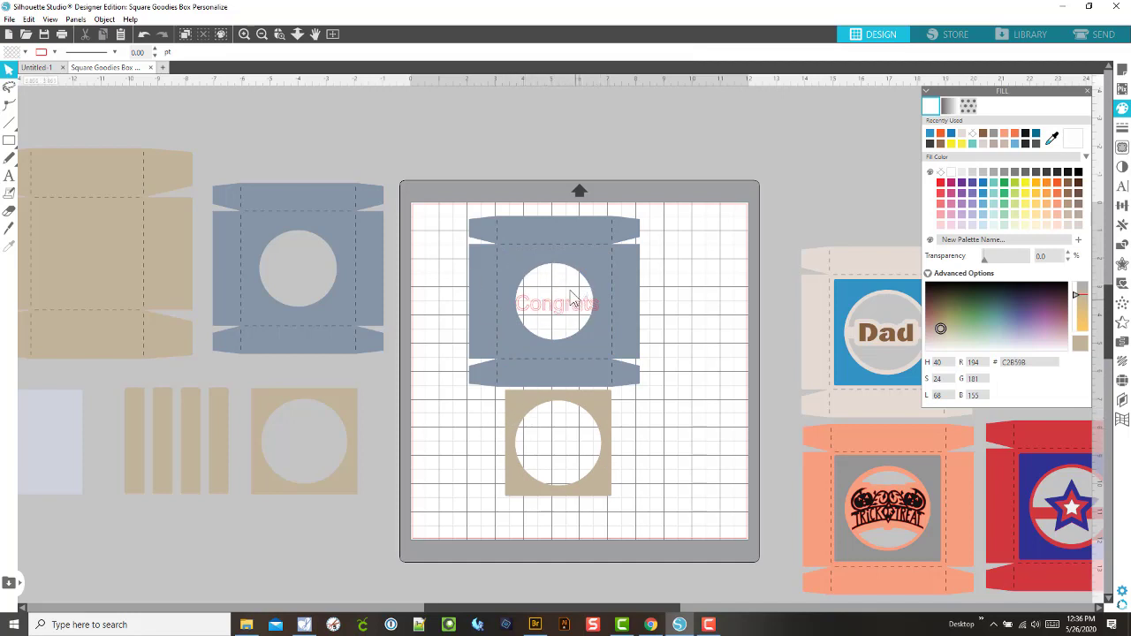
# Step: Move the Congrats text out of the box piece and place it beside the tan square on the mat
pyautogui.moveTo(554, 323); pyautogui.dragTo(581, 457)
pyautogui.click(605, 452)
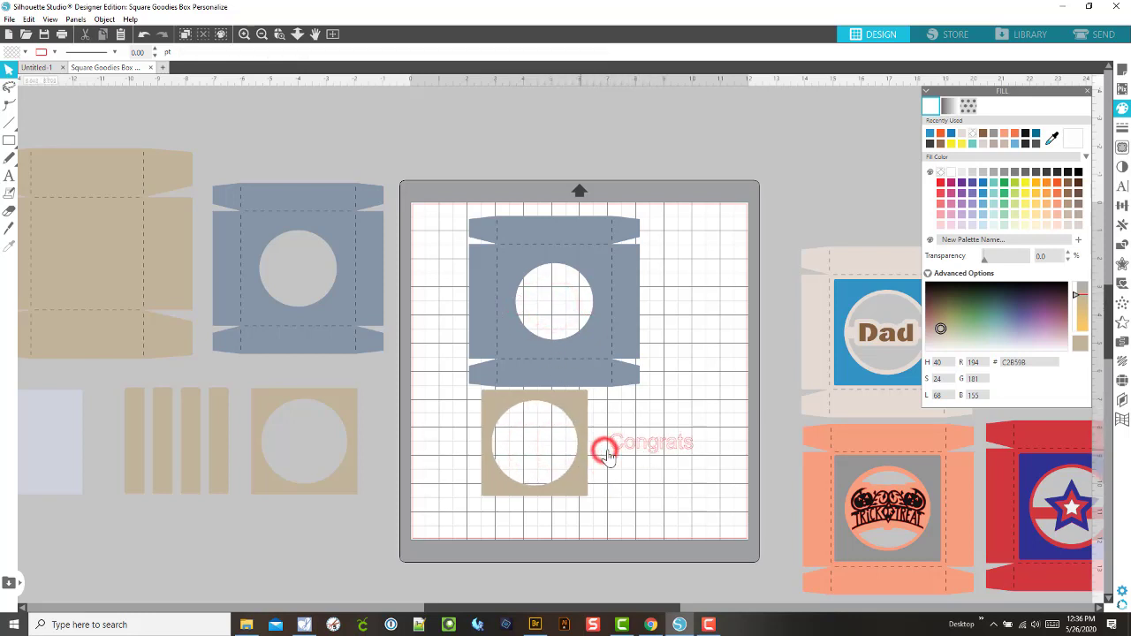
pyautogui.click(622, 445)
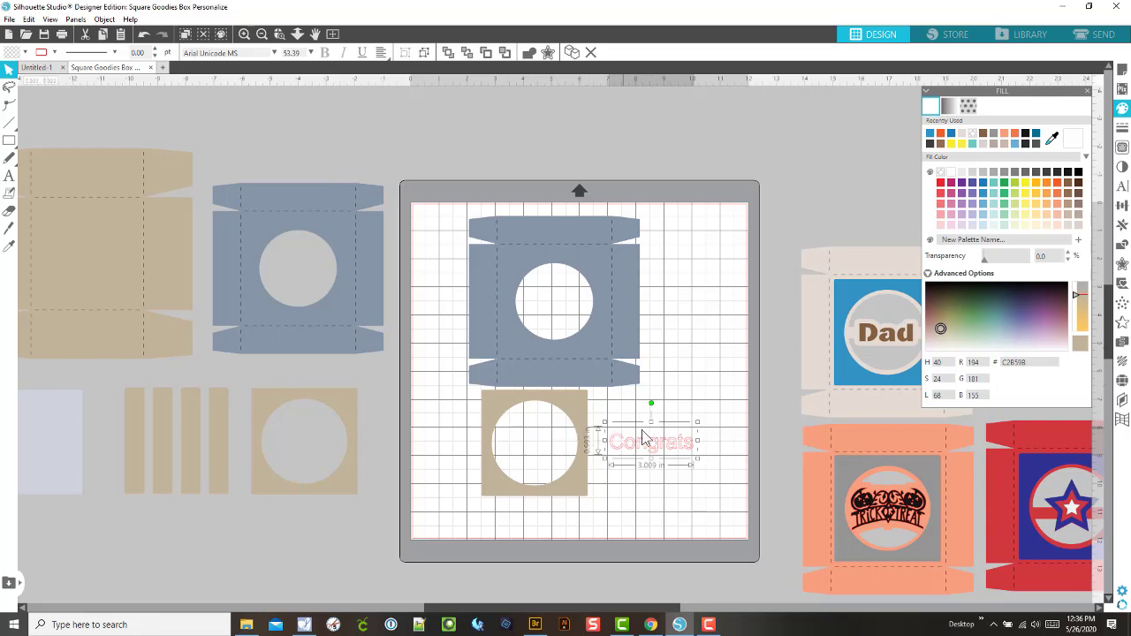
# Step: Change the Congrats text's font to Milkshake and fit it inside the tan square's opening at about 2.5 in wide
pyautogui.click(247, 56)
pyautogui.click(247, 53)
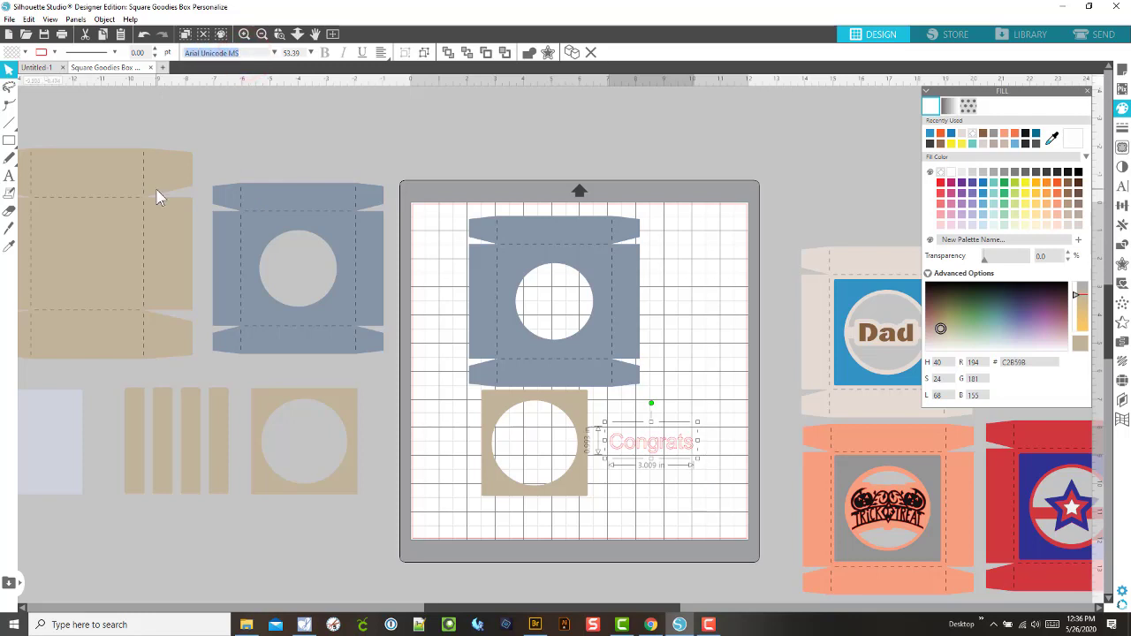
pyautogui.write('Milkshake')
pyautogui.moveTo(655, 446); pyautogui.dragTo(552, 455)
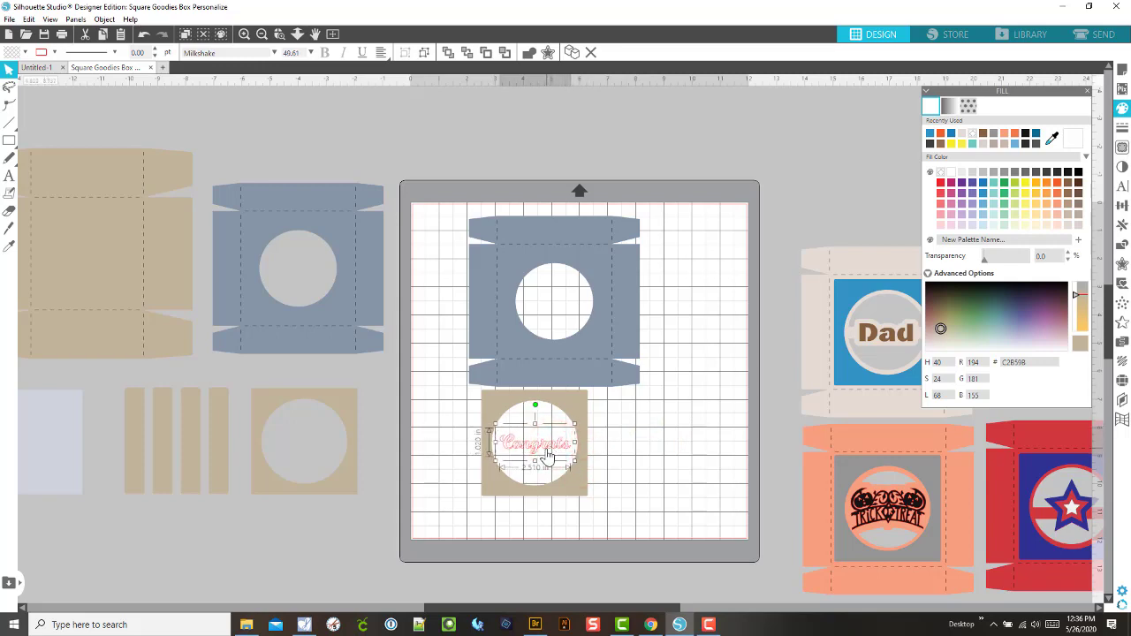
# Step: Center the Congrats text within the tan square's circular opening and shrink it to about 2.4 in wide
pyautogui.scroll(4, 541, 455)
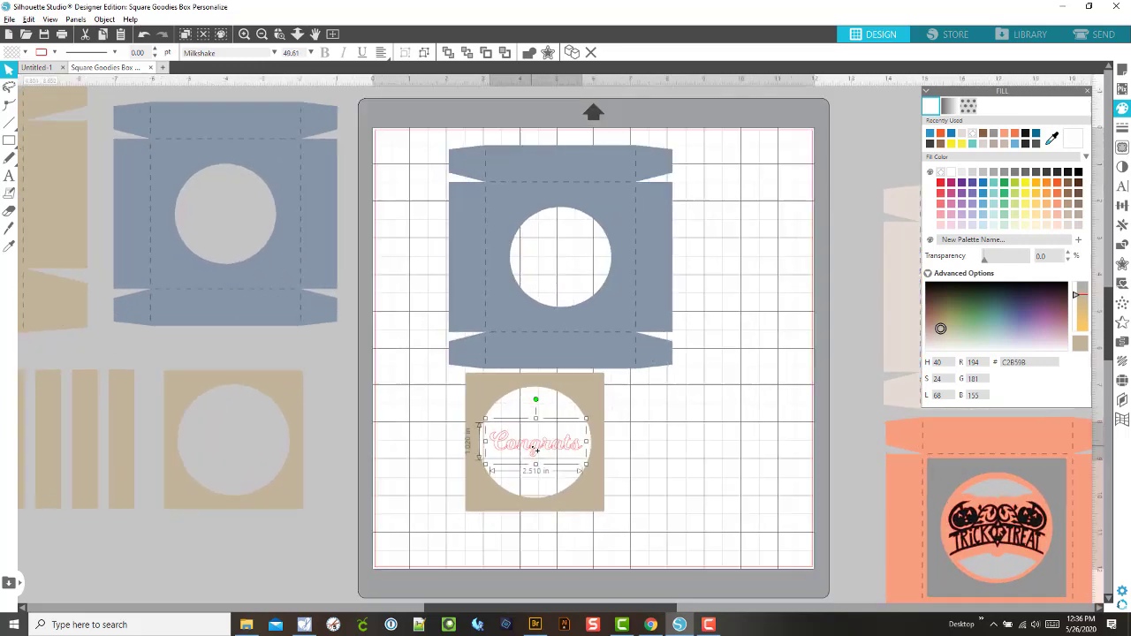
pyautogui.scroll(2, 536, 450)
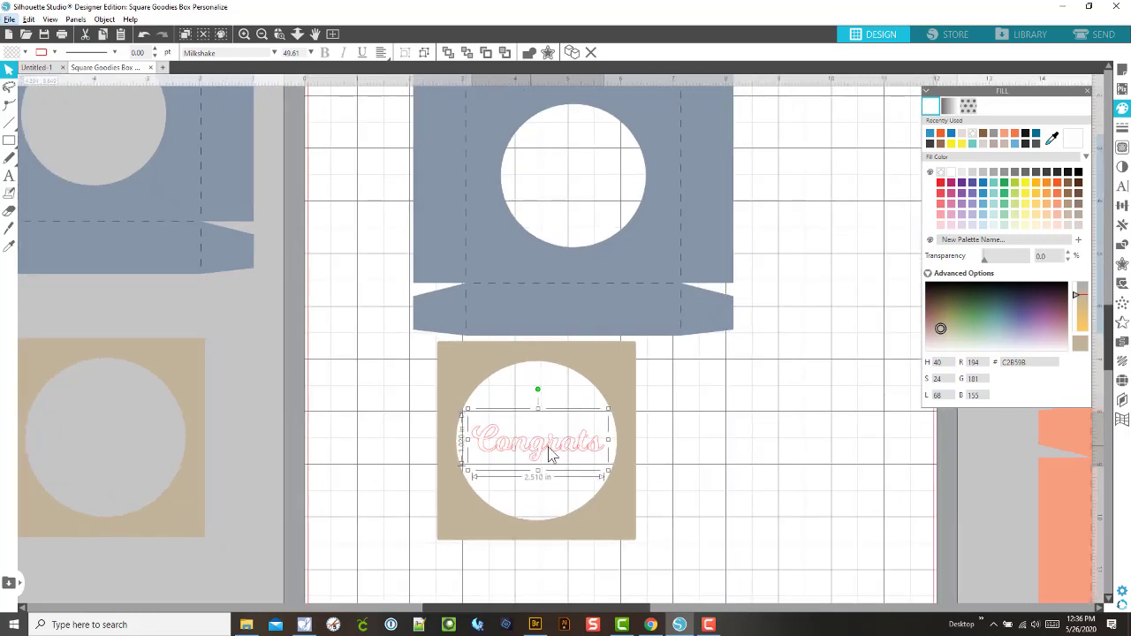
pyautogui.moveTo(548, 448); pyautogui.dragTo(550, 450)
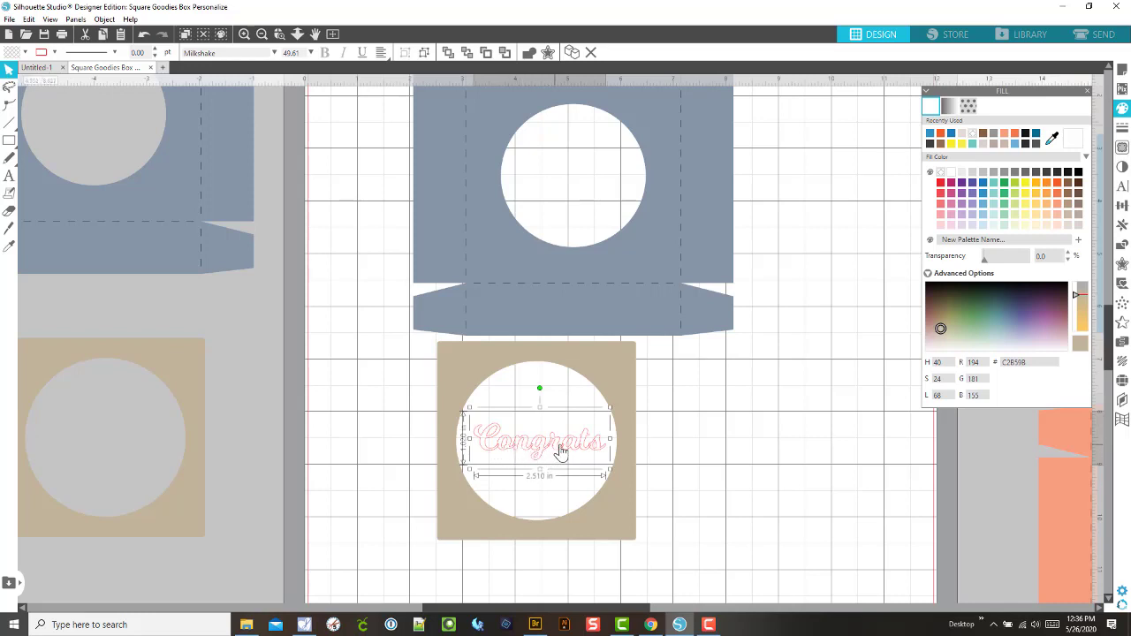
pyautogui.moveTo(570, 449); pyautogui.dragTo(566, 450)
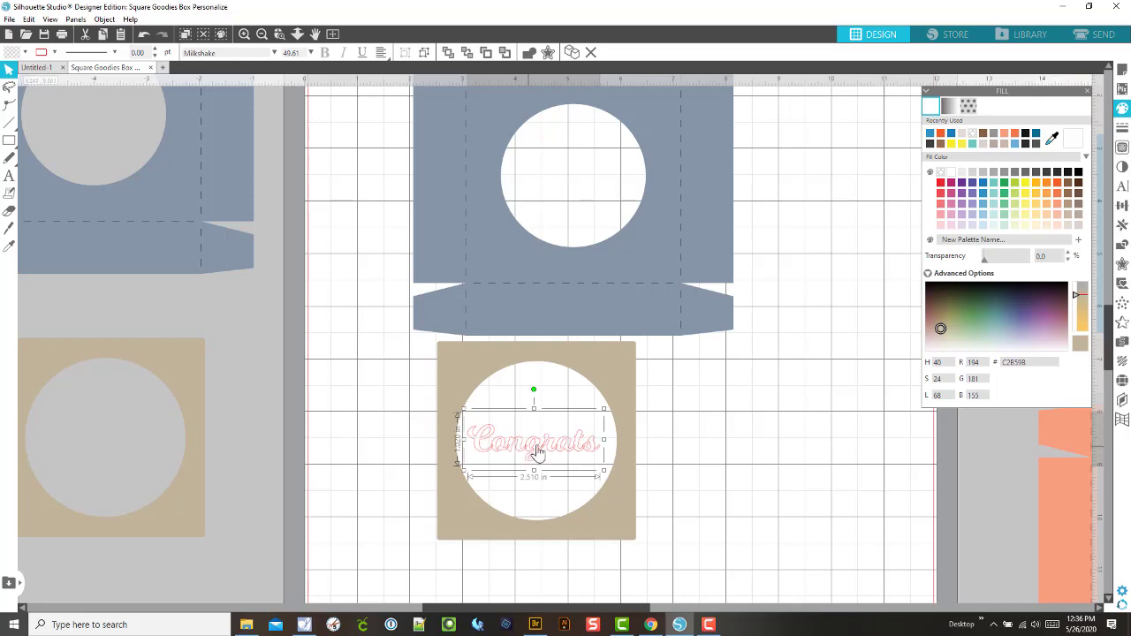
pyautogui.moveTo(570, 453); pyautogui.dragTo(574, 455)
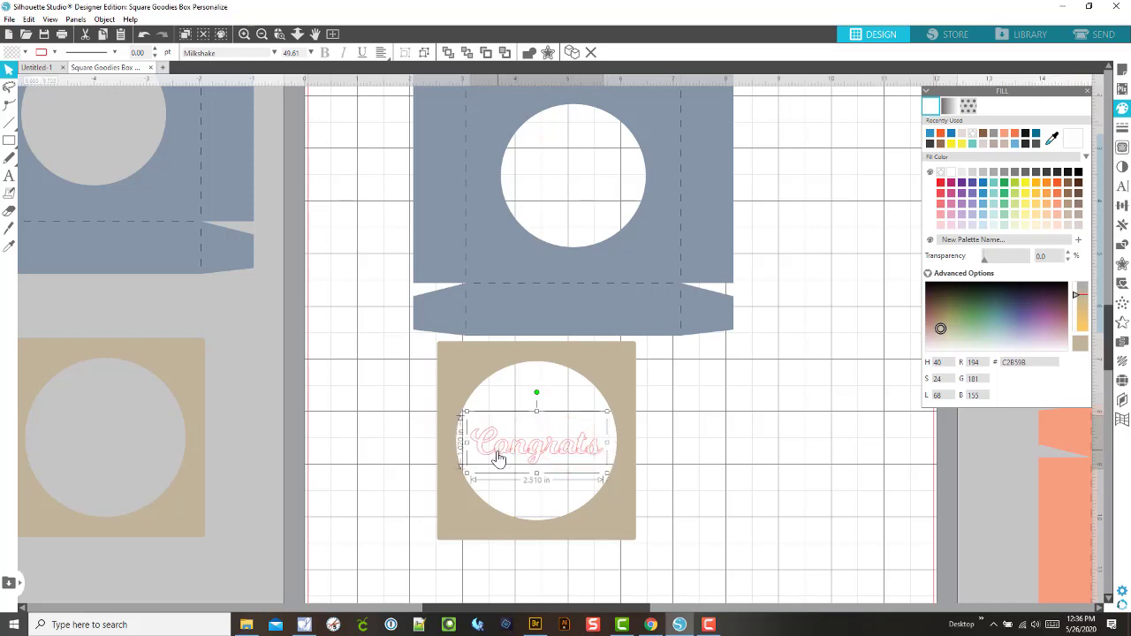
pyautogui.scroll(5, 501, 457)
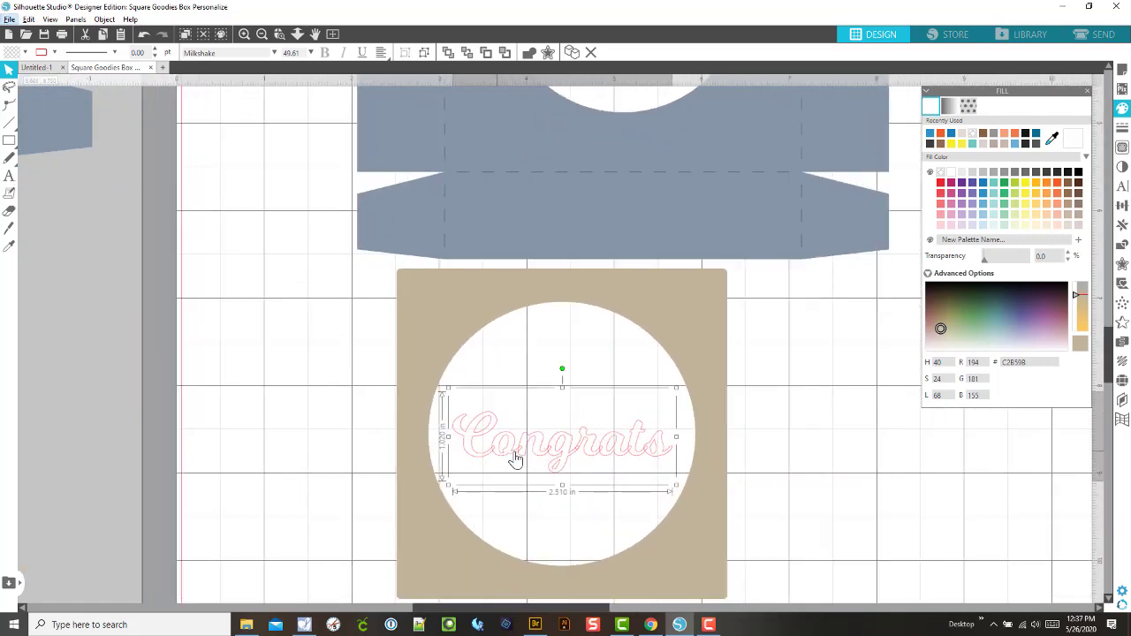
pyautogui.scroll(-2, 516, 460)
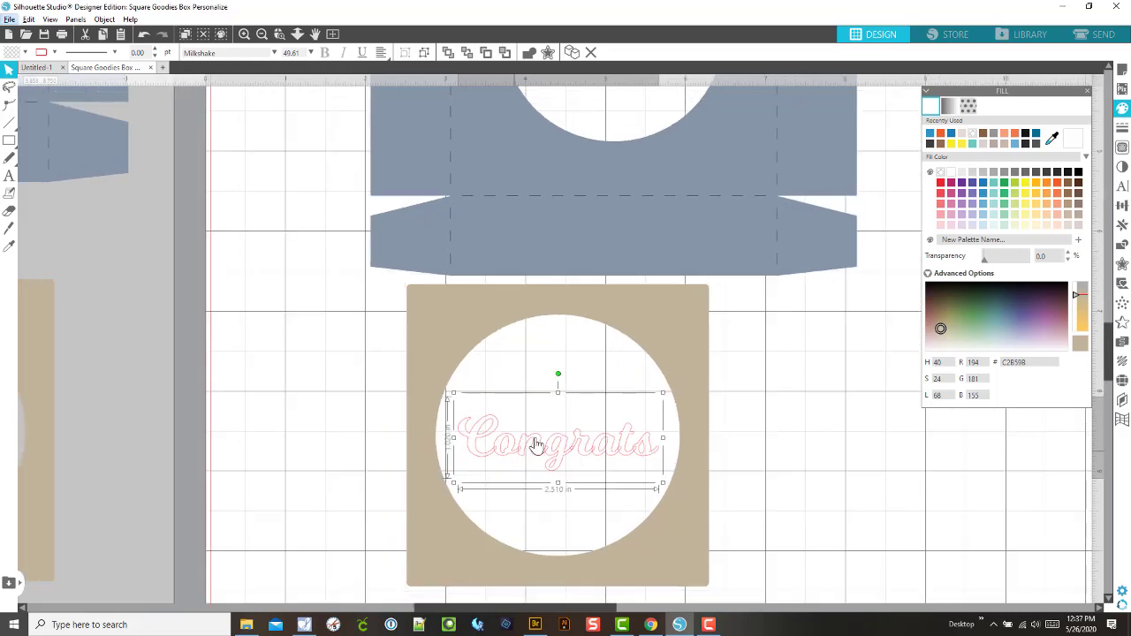
pyautogui.scroll(-1, 556, 450)
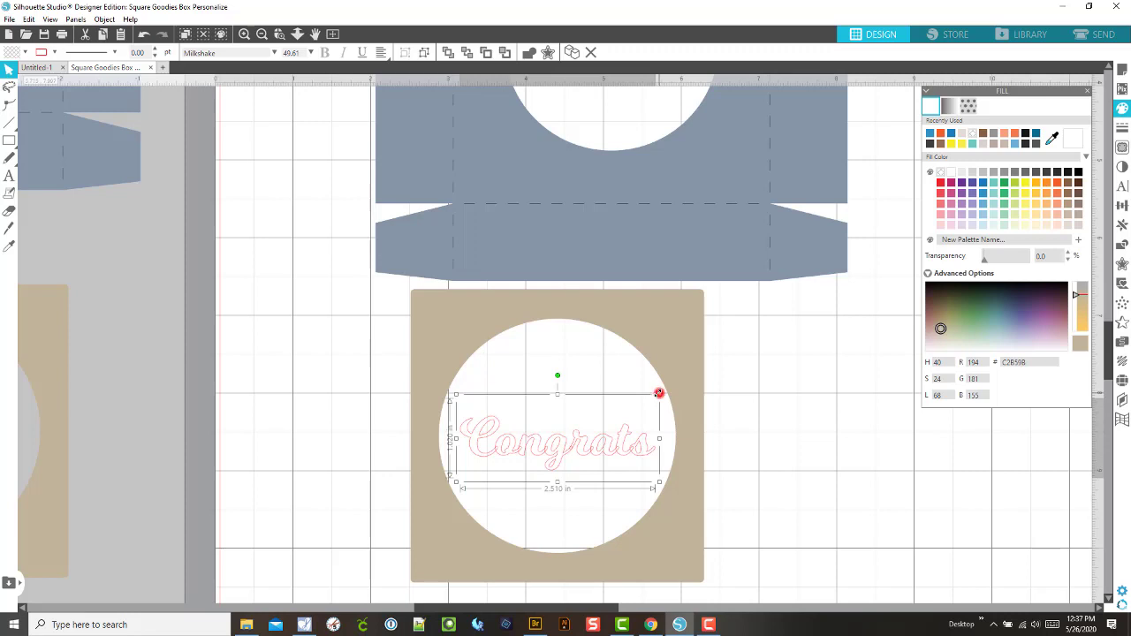
pyautogui.moveTo(658, 392); pyautogui.dragTo(651, 404)
pyautogui.moveTo(596, 453); pyautogui.dragTo(604, 452)
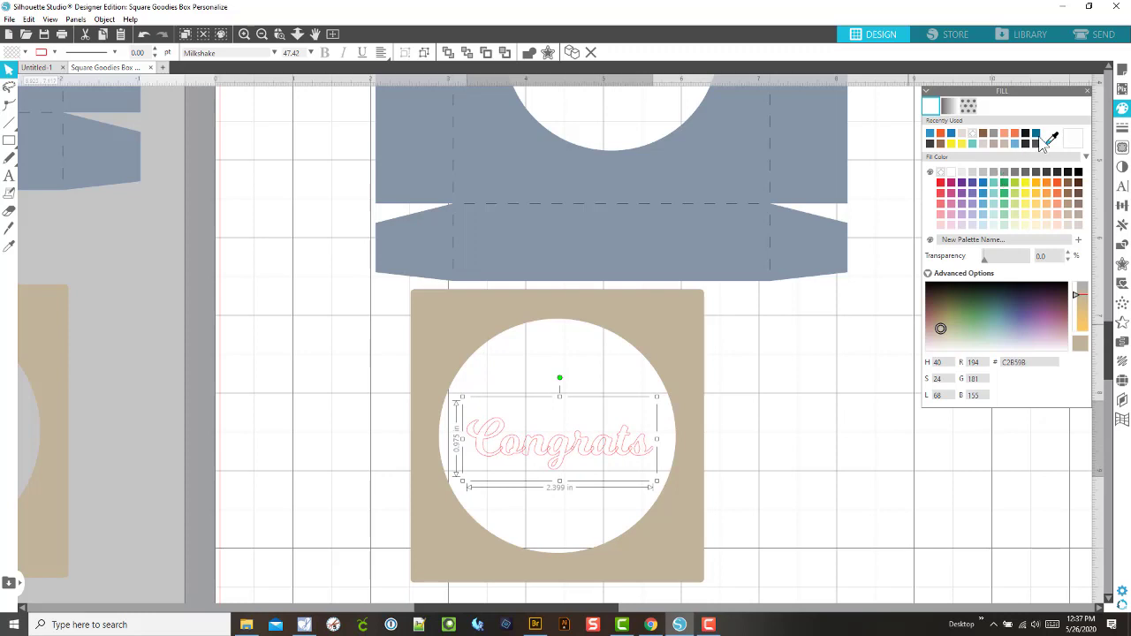
# Step: Fill the Congrats text with dark purple
pyautogui.click(1122, 107)
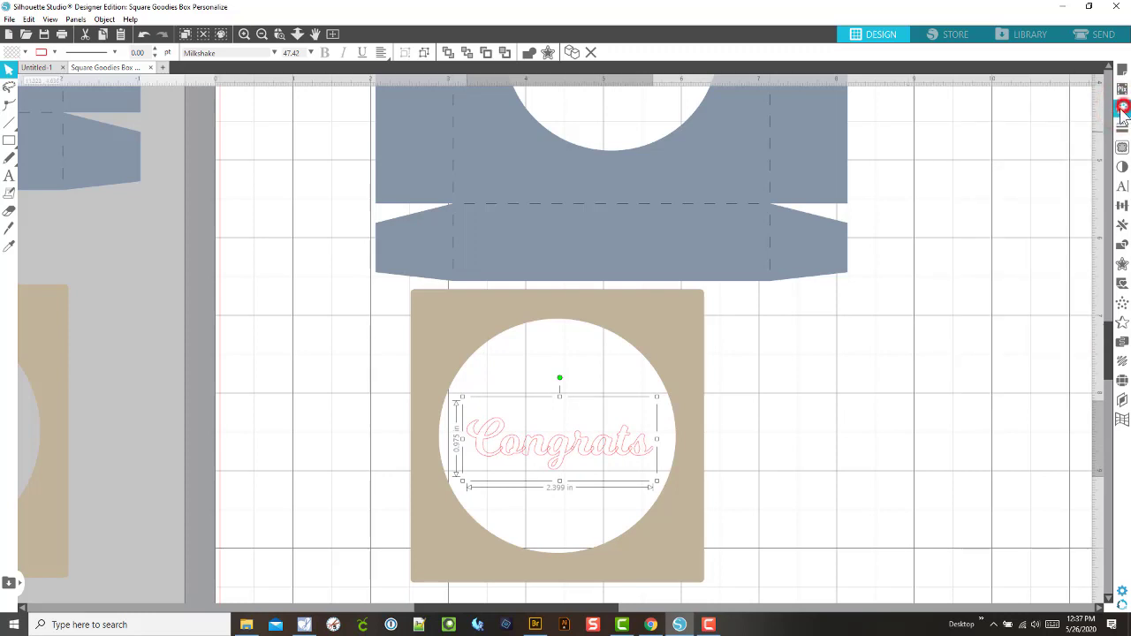
pyautogui.click(1122, 106)
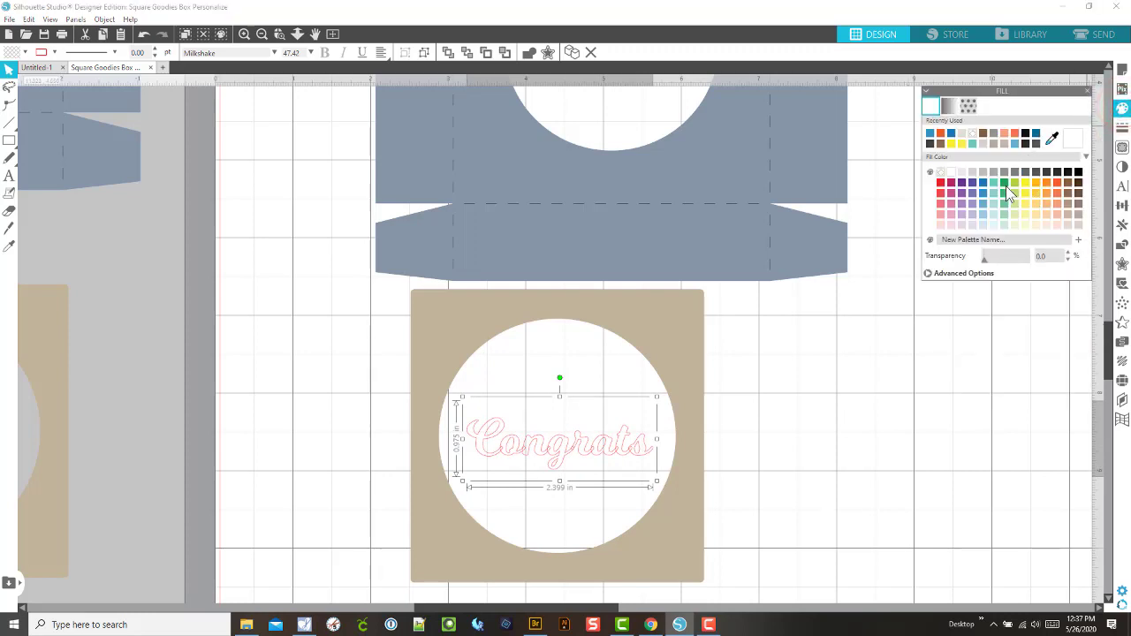
pyautogui.click(961, 184)
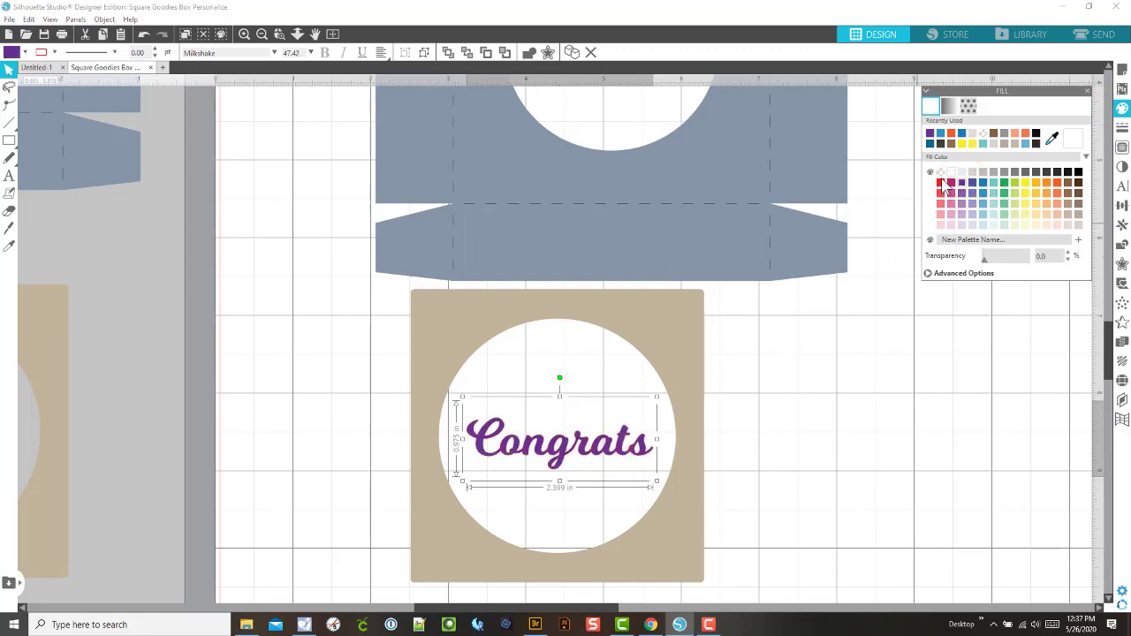
# Step: Remove the Congrats text's outline by setting its line color to none
pyautogui.click(1122, 129)
pyautogui.click(949, 106)
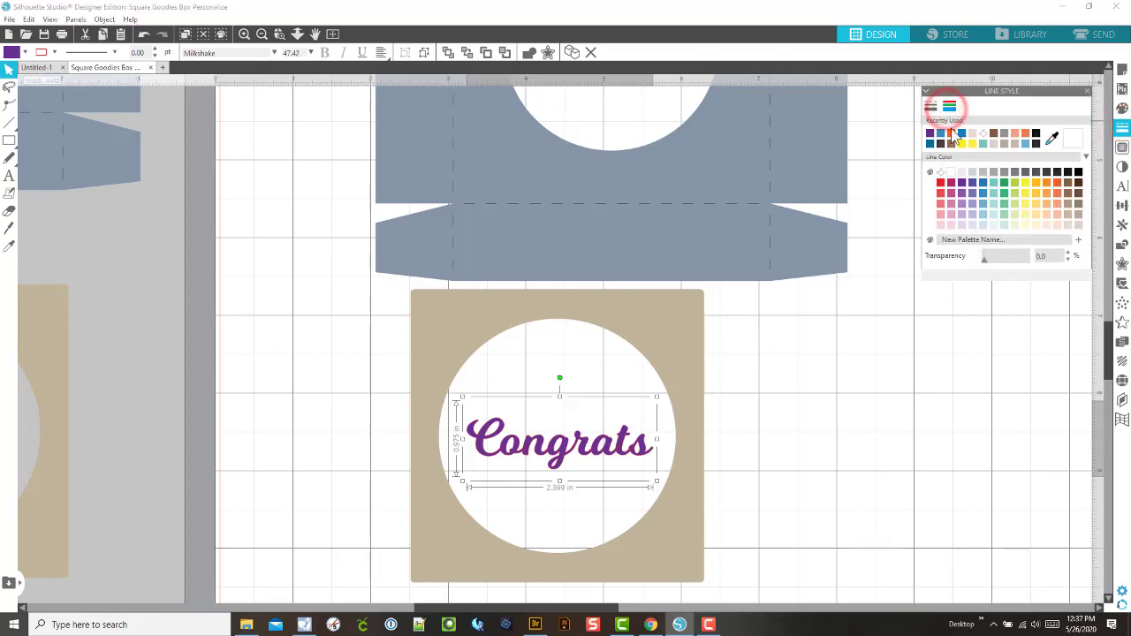
pyautogui.click(979, 133)
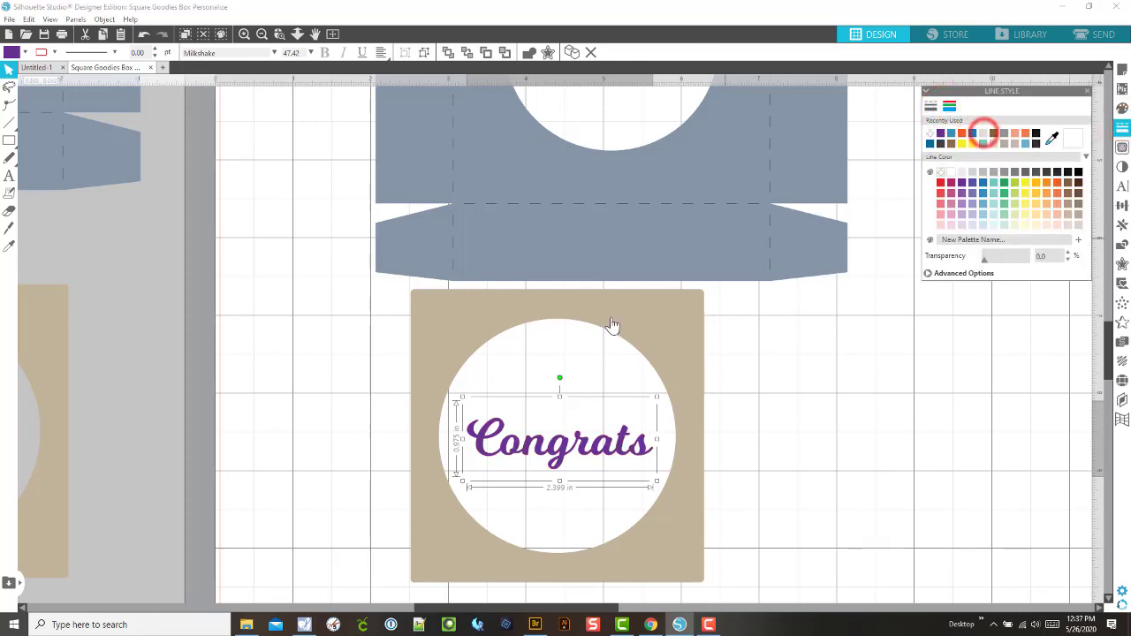
pyautogui.click(740, 451)
# Step: Weld the letters of the Congrats text into one shape
pyautogui.click(578, 446)
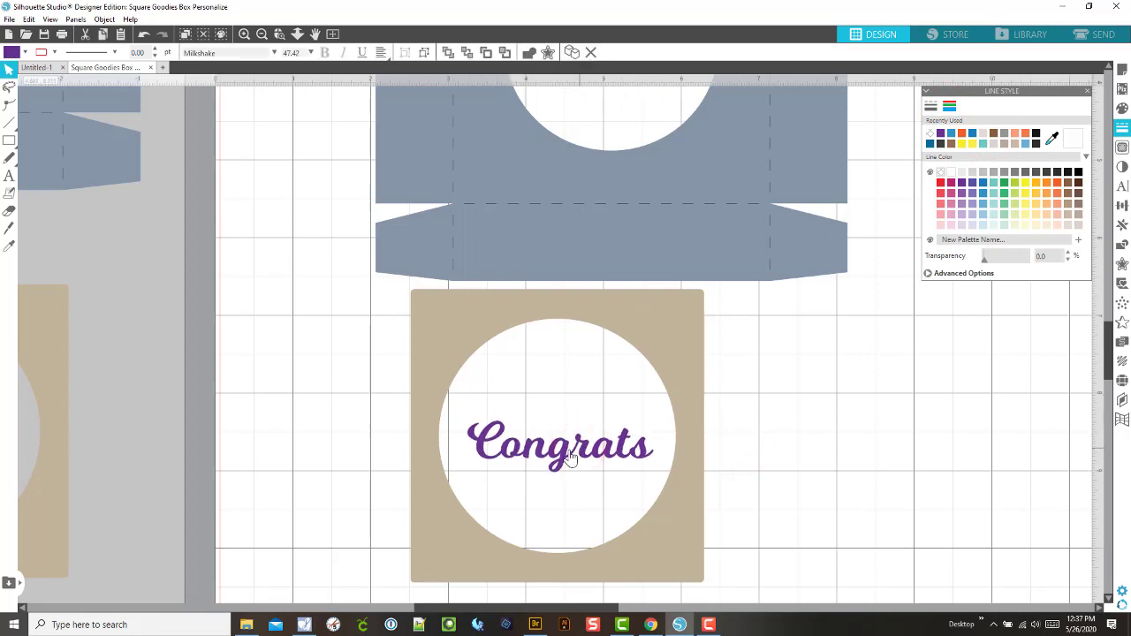
pyautogui.click(563, 448)
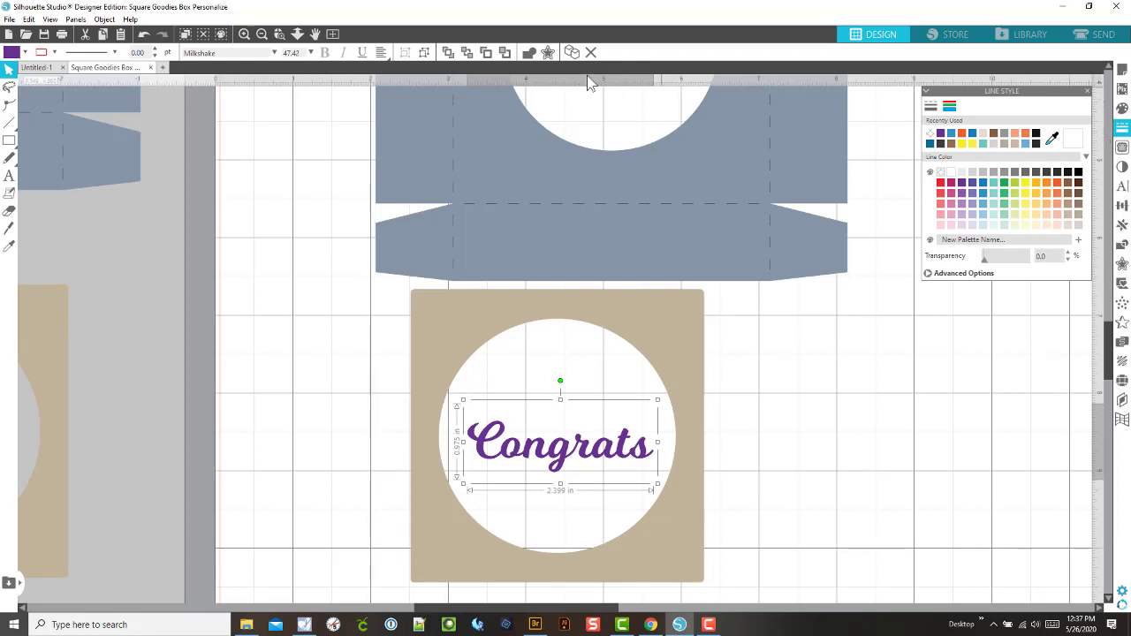
pyautogui.click(531, 55)
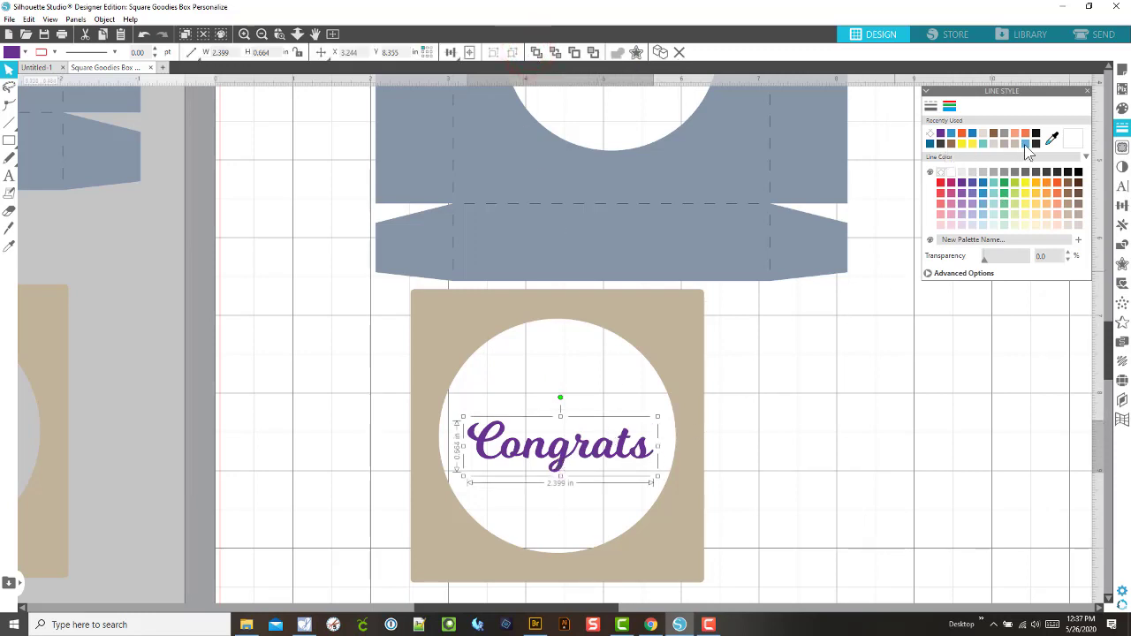
# Step: Set the line color of the welded Congrats shape to black
pyautogui.click(930, 134)
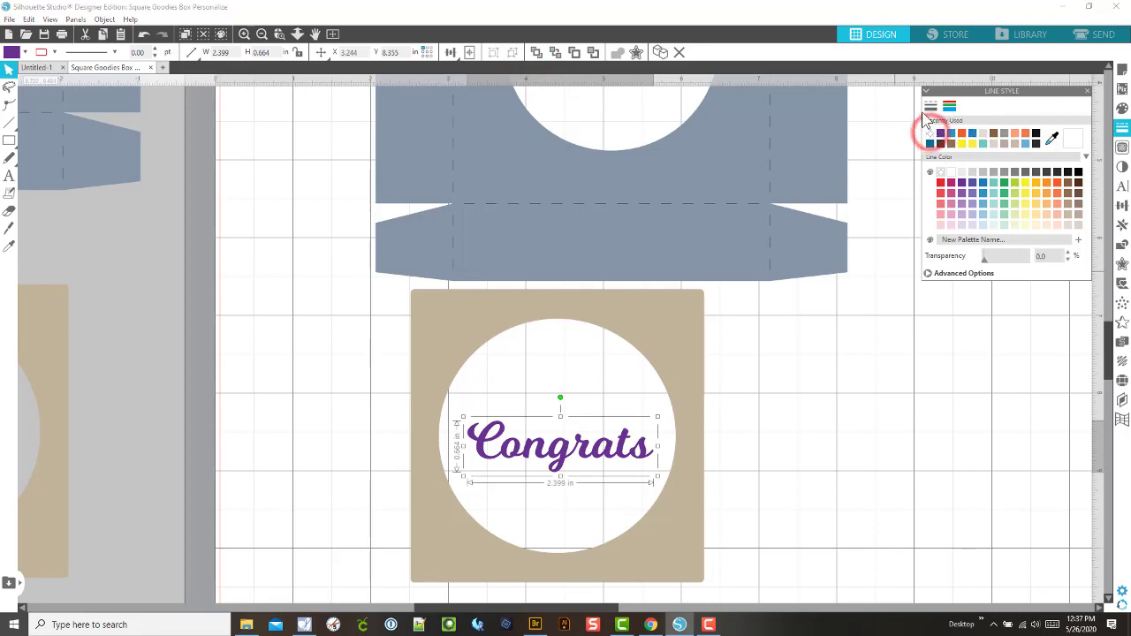
pyautogui.click(948, 106)
pyautogui.click(1035, 143)
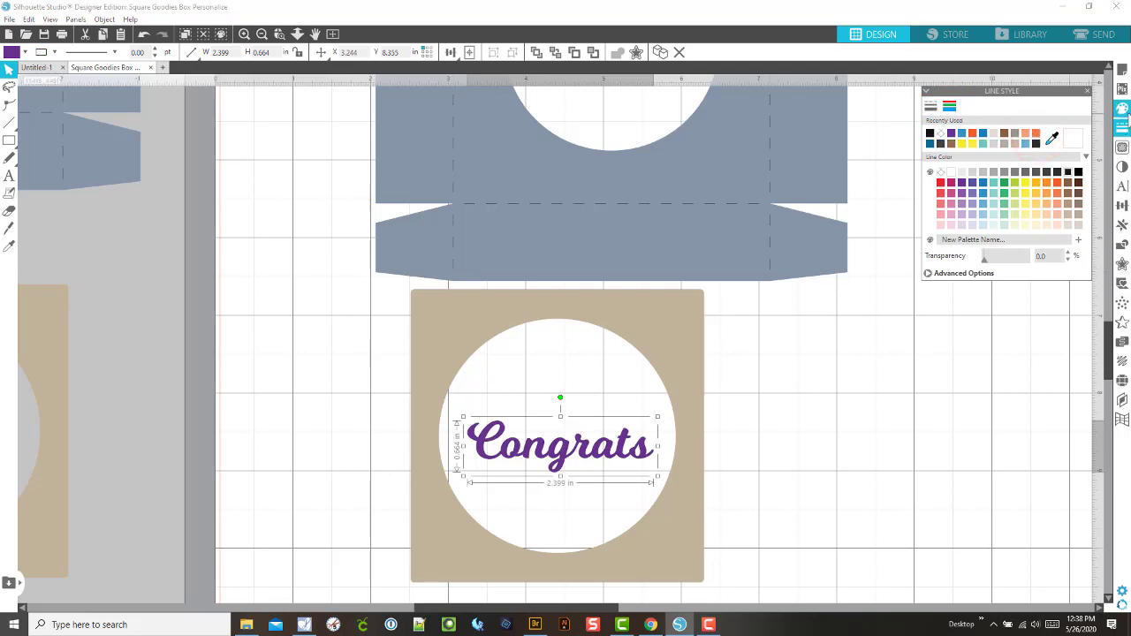
# Step: Clear the fill of the welded Congrats to check its outline, and fill it with dark purple again
pyautogui.click(1122, 108)
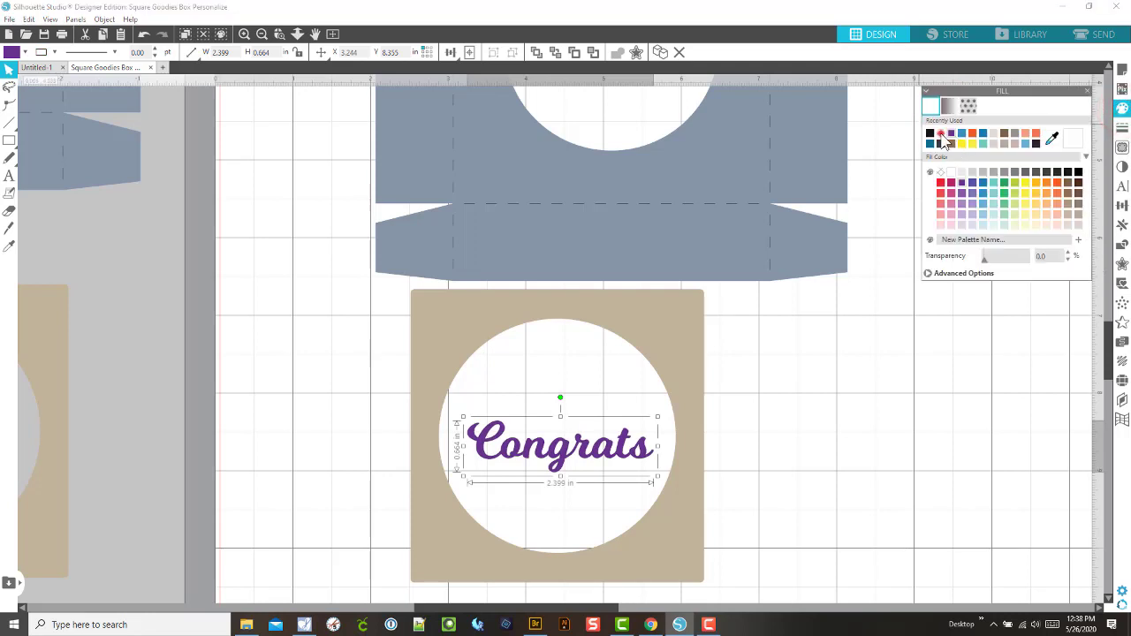
pyautogui.click(941, 134)
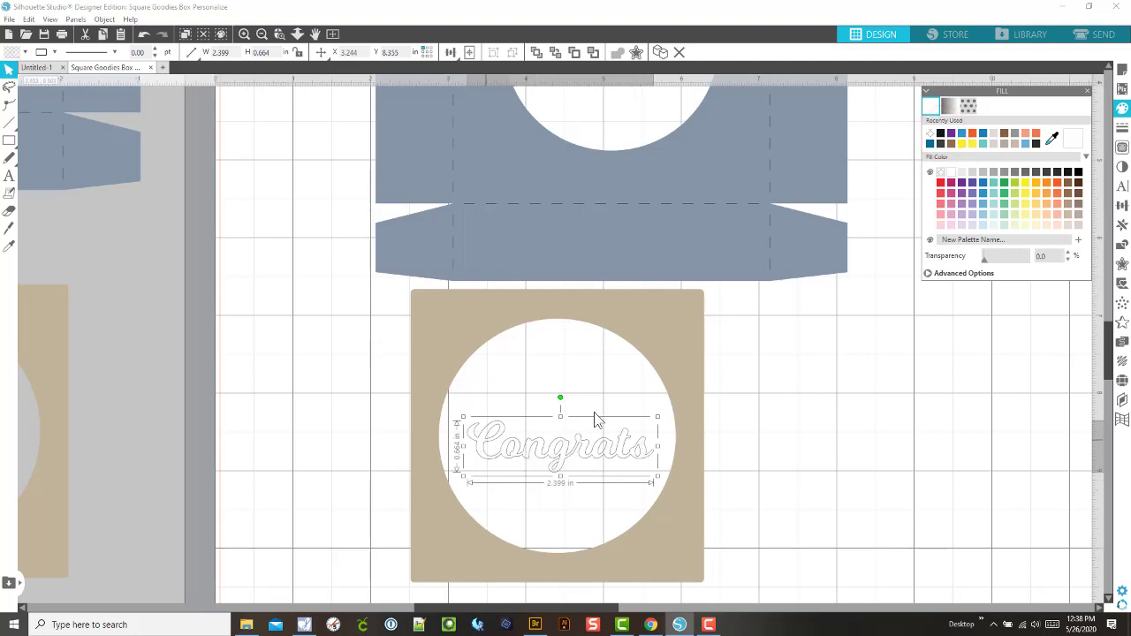
pyautogui.click(952, 137)
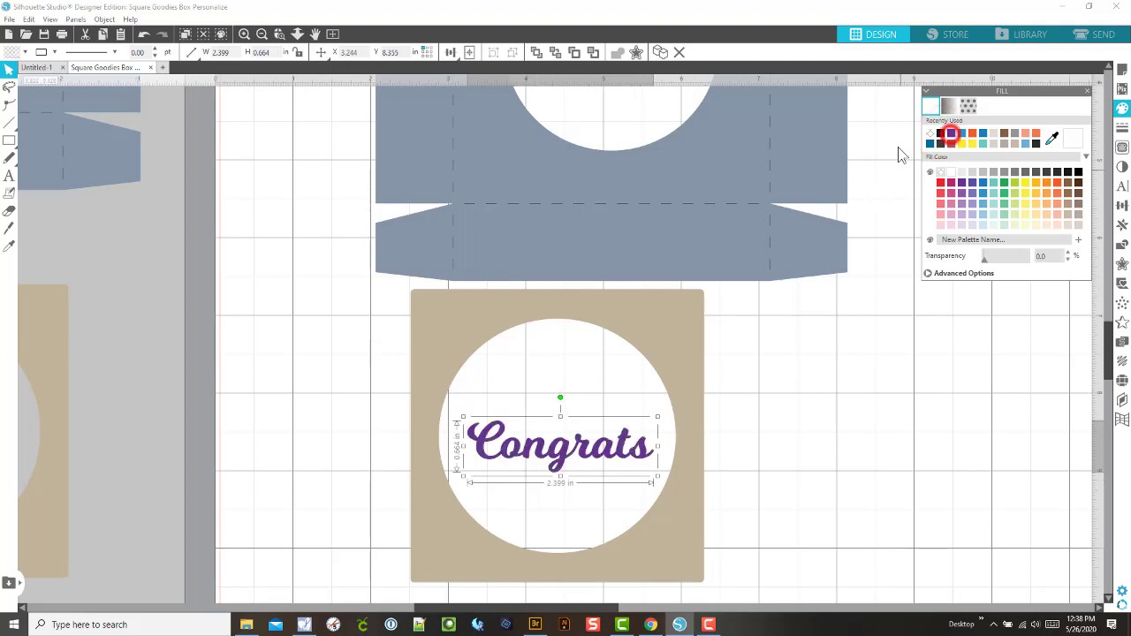
# Step: Nudge the welded Congrats slightly within the circular opening of the tan square
pyautogui.click(772, 459)
pyautogui.moveTo(558, 459); pyautogui.dragTo(563, 455)
pyautogui.click(732, 325)
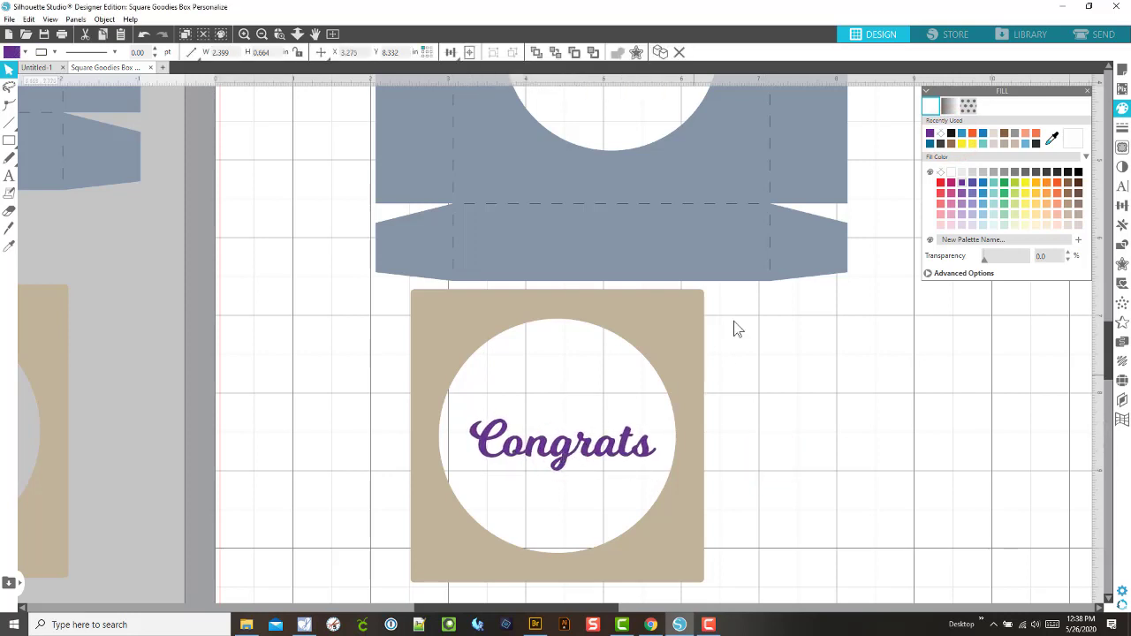
# Step: Try a medium purple fill on the tan square panel, and settle on light purple for it
pyautogui.click(790, 267)
pyautogui.scroll(1, 777, 309)
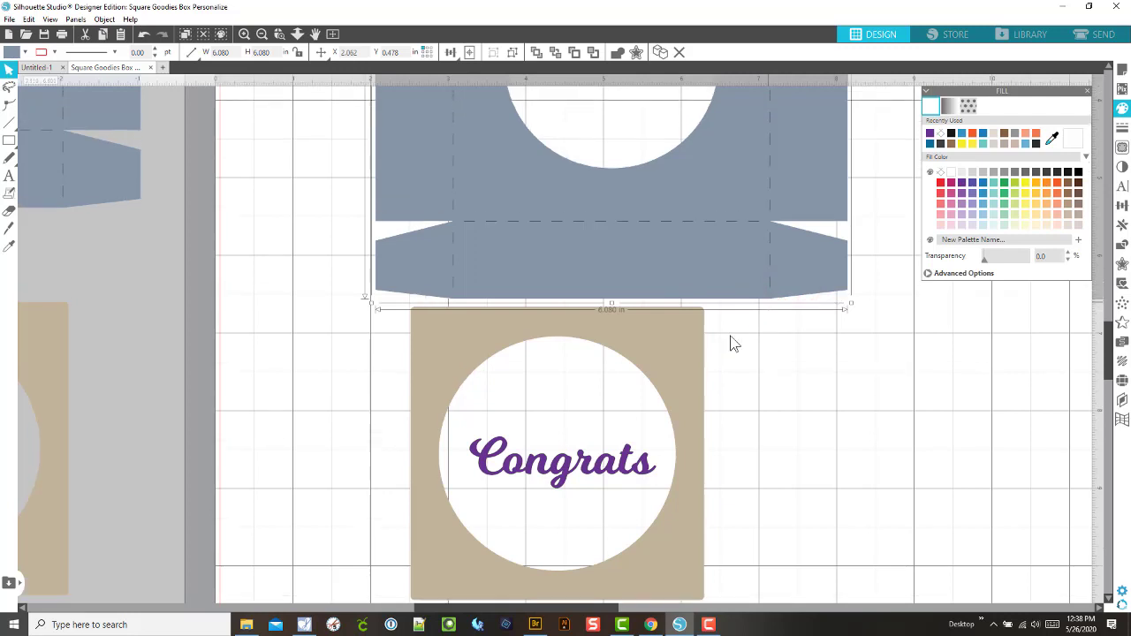
pyautogui.click(694, 462)
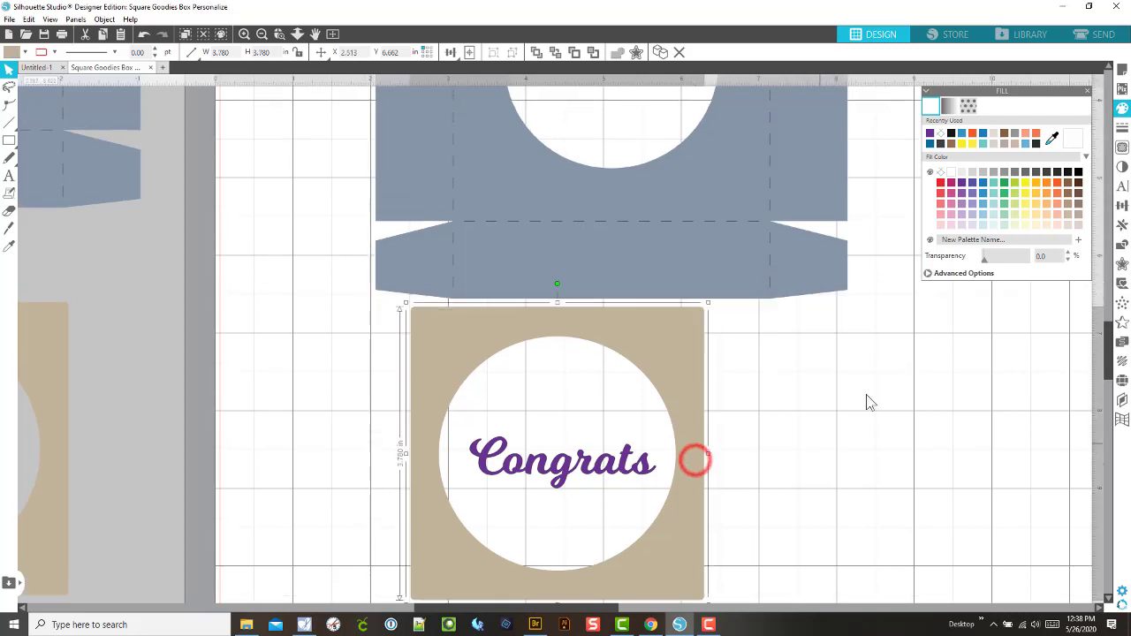
pyautogui.click(962, 196)
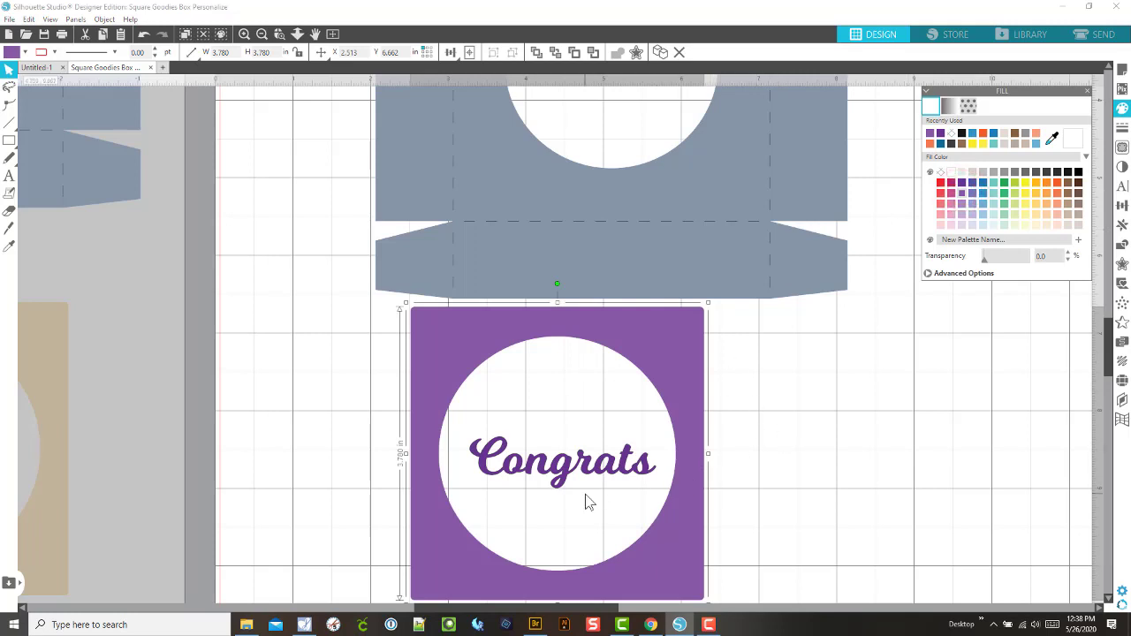
pyautogui.click(528, 470)
pyautogui.click(695, 410)
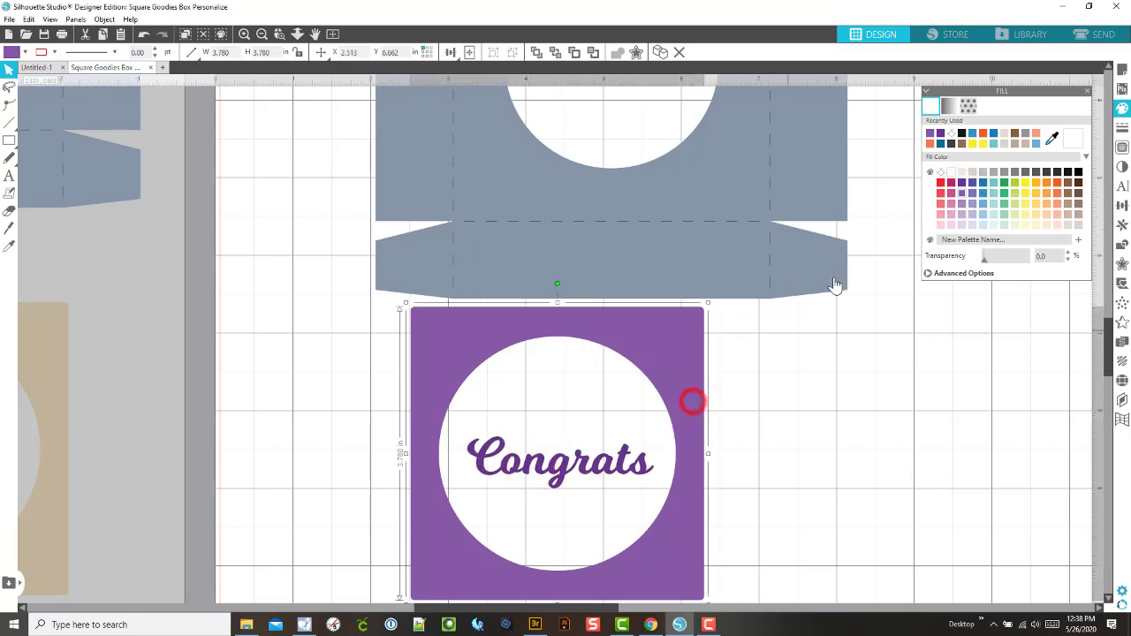
pyautogui.click(961, 205)
pyautogui.click(774, 493)
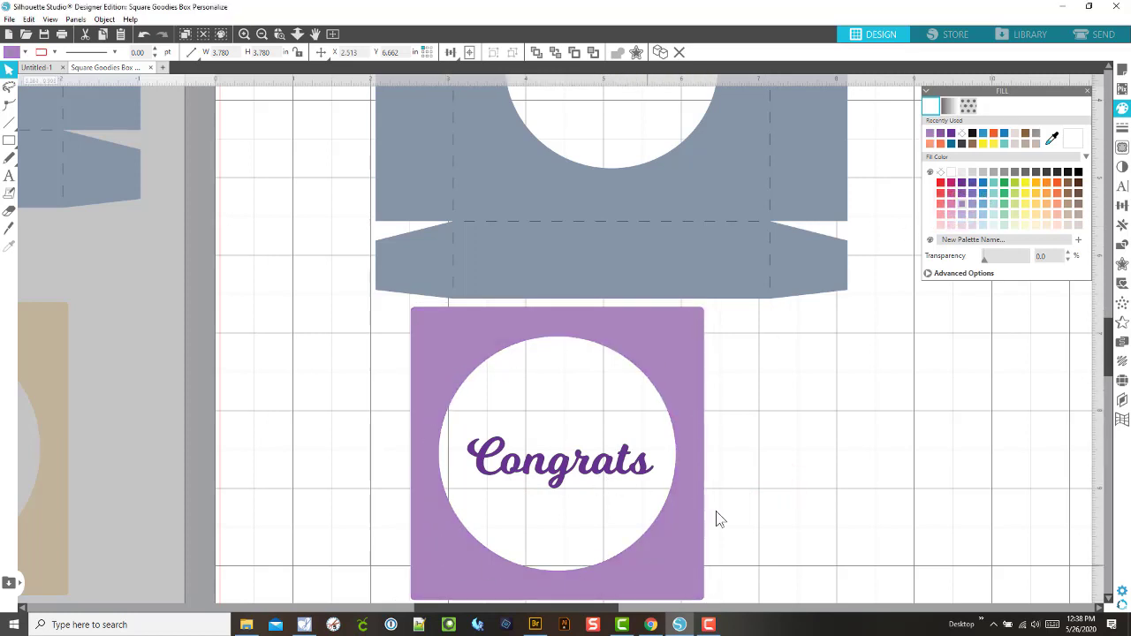
# Step: Enlarge the Congrats shape to about 2.63 in wide and center it in the panel's circular opening
pyautogui.click(557, 470)
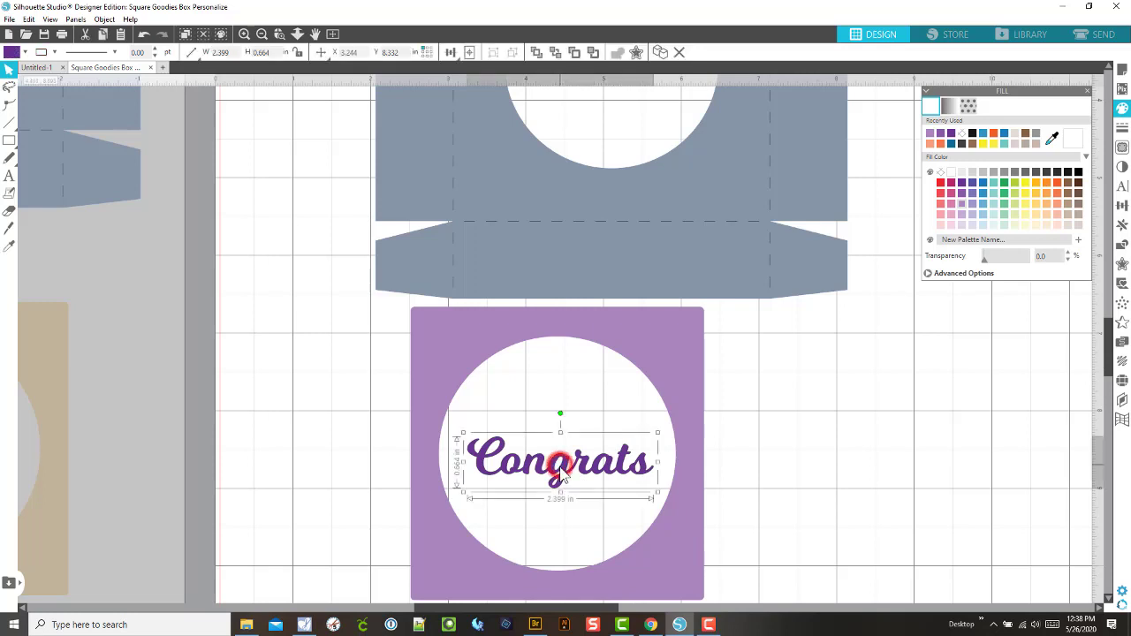
pyautogui.moveTo(557, 475); pyautogui.dragTo(554, 473)
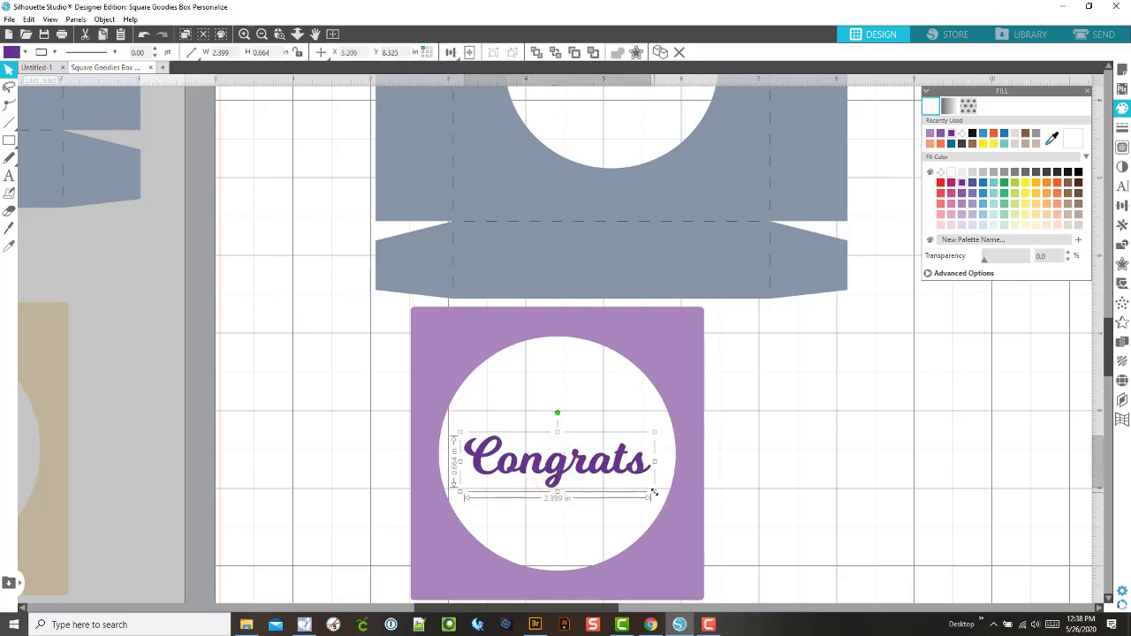
pyautogui.moveTo(653, 492); pyautogui.dragTo(670, 504)
pyautogui.moveTo(586, 470)
pyautogui.mouseDown()
pyautogui.moveTo(580, 462)
pyautogui.moveTo(575, 473)
pyautogui.mouseUp()
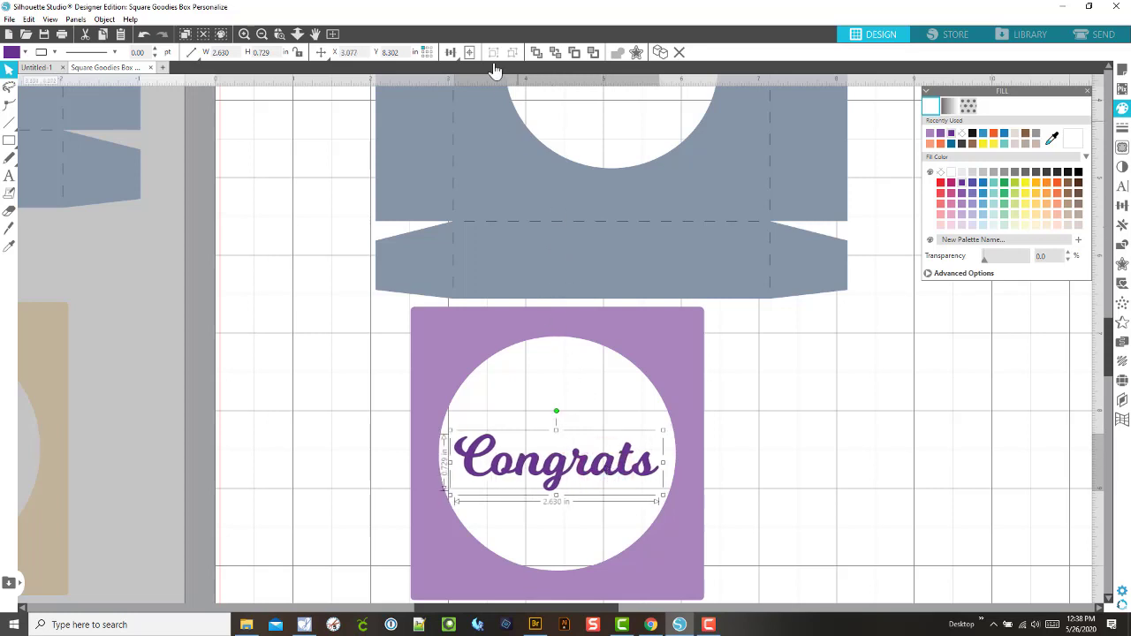
# Step: Create a rounded-corner offset of about 0.27 in around the Congrats shape
pyautogui.click(637, 55)
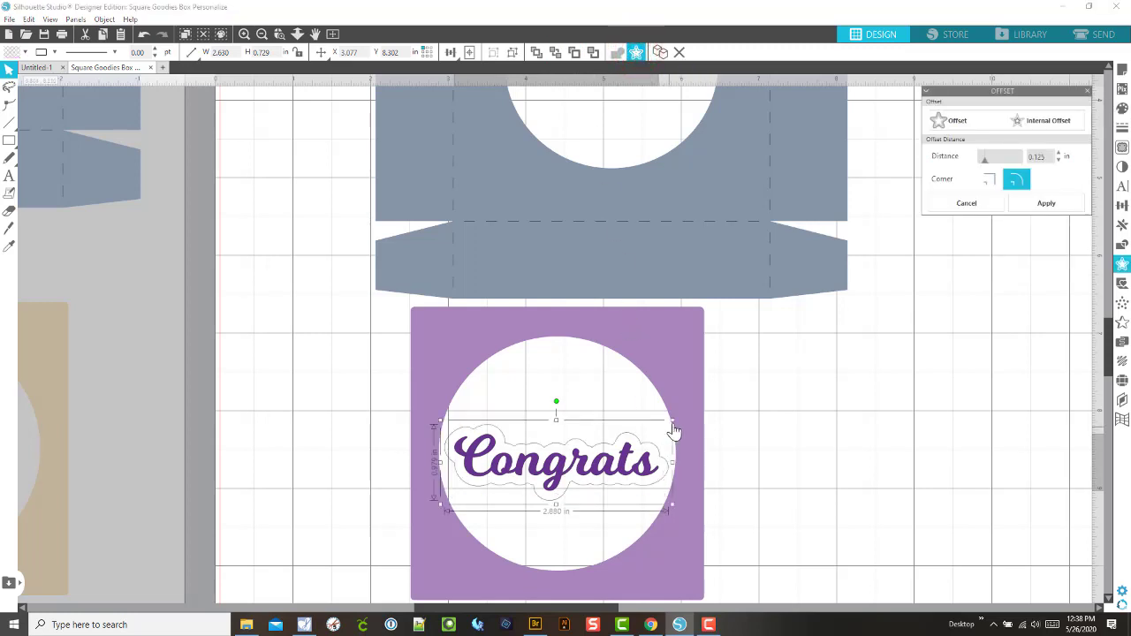
pyautogui.click(984, 159)
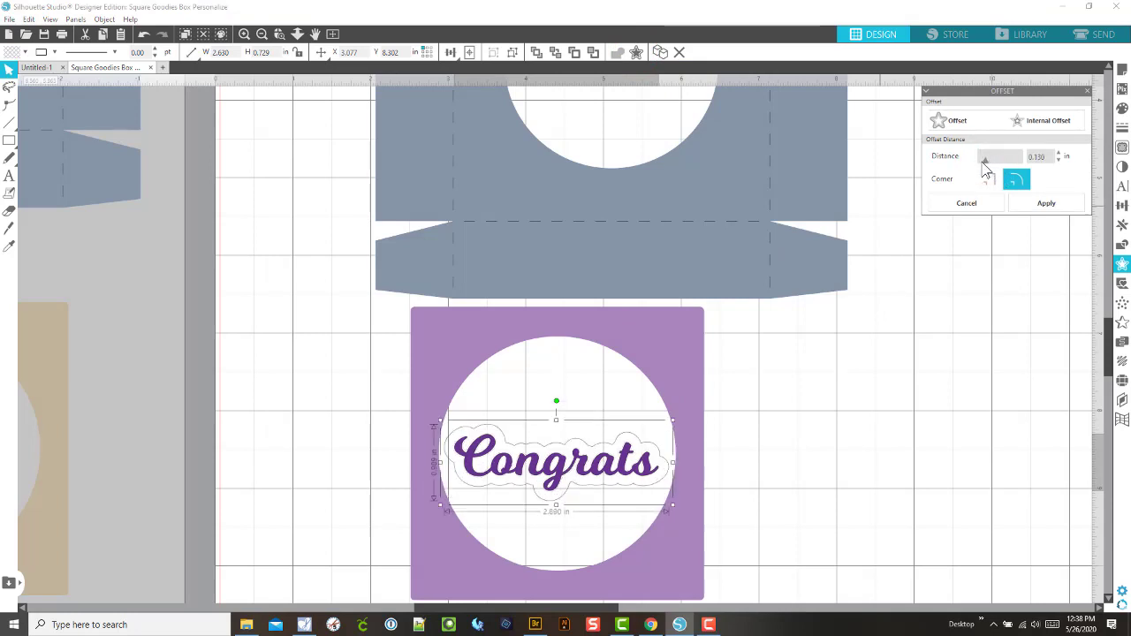
pyautogui.click(985, 160)
pyautogui.moveTo(988, 167); pyautogui.dragTo(1013, 151)
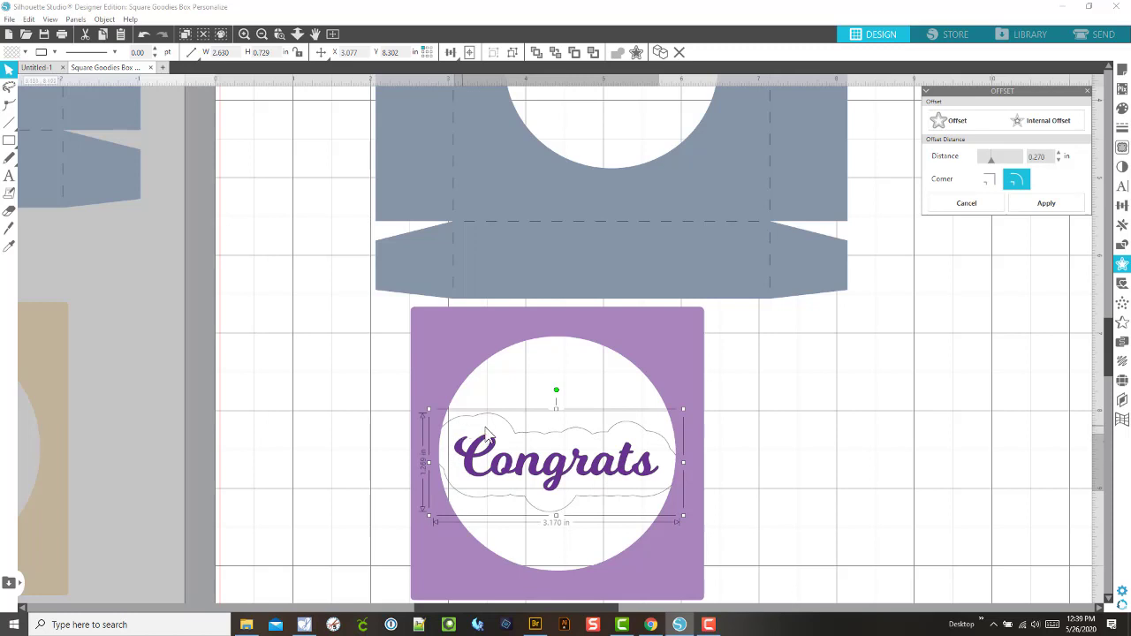
pyautogui.click(1044, 209)
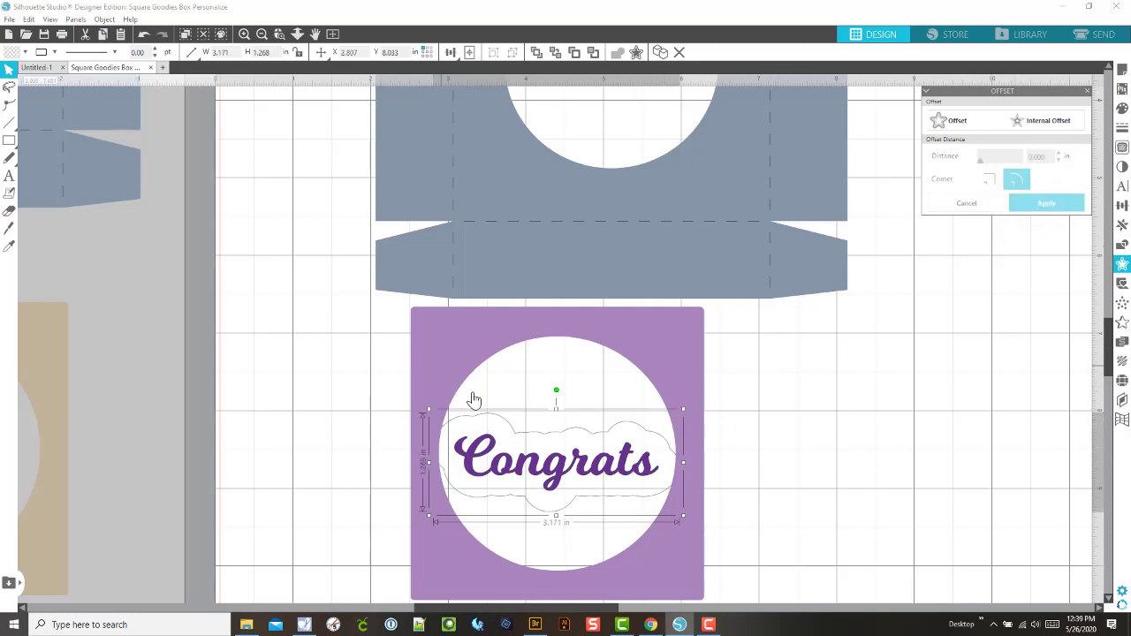
# Step: Fill the Congrats offset with the light purple sampled from the square panel
pyautogui.click(770, 455)
pyautogui.click(638, 430)
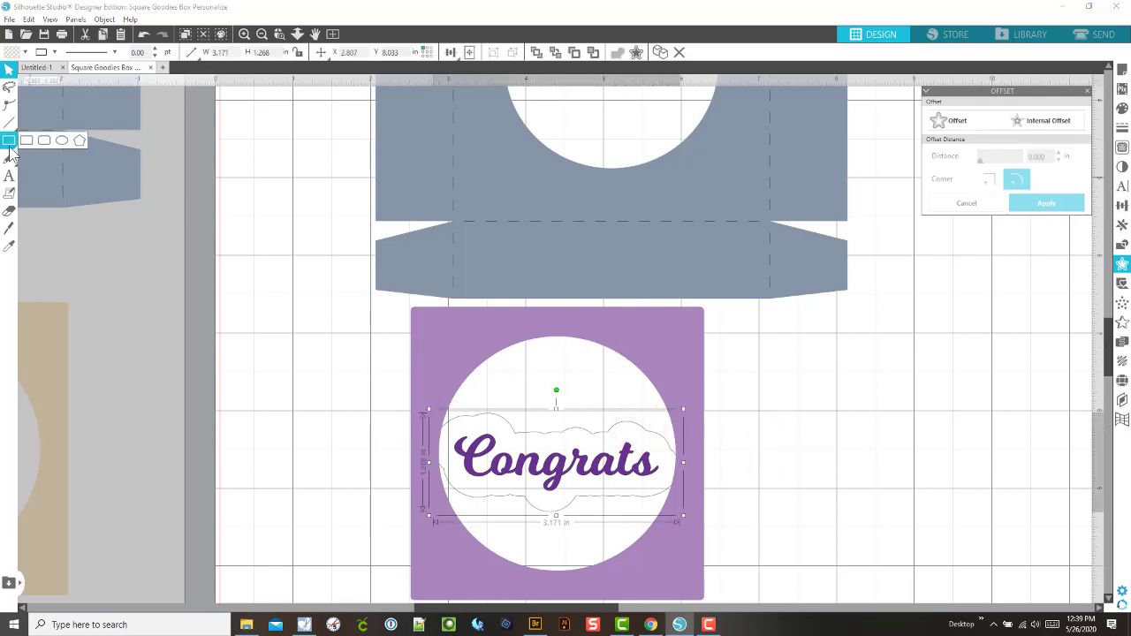
pyautogui.click(10, 244)
pyautogui.click(653, 347)
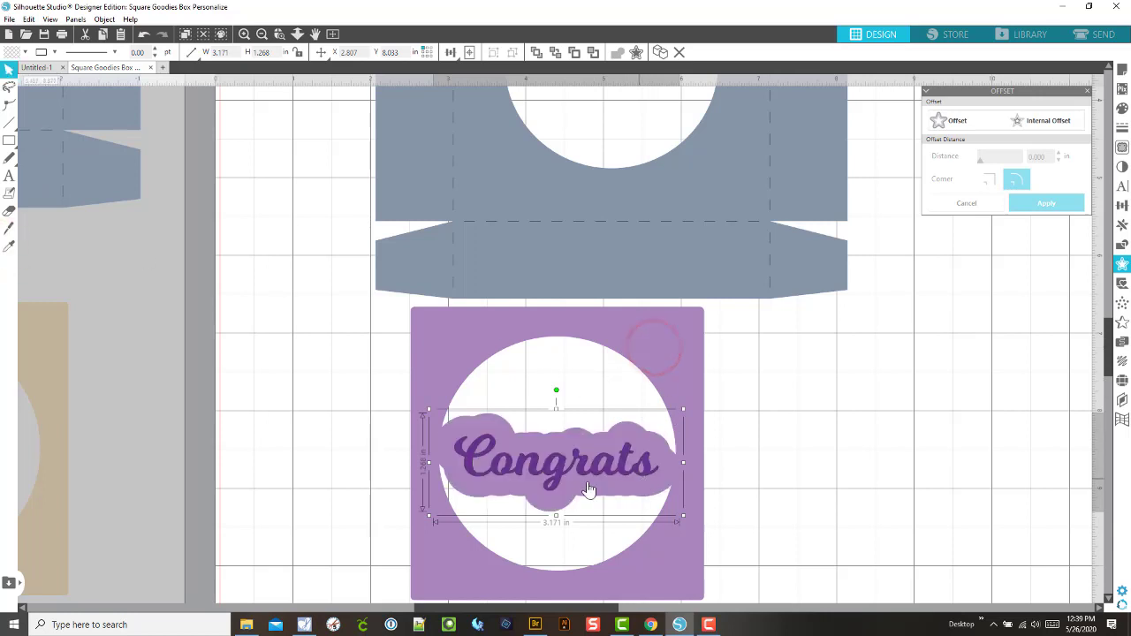
pyautogui.click(811, 471)
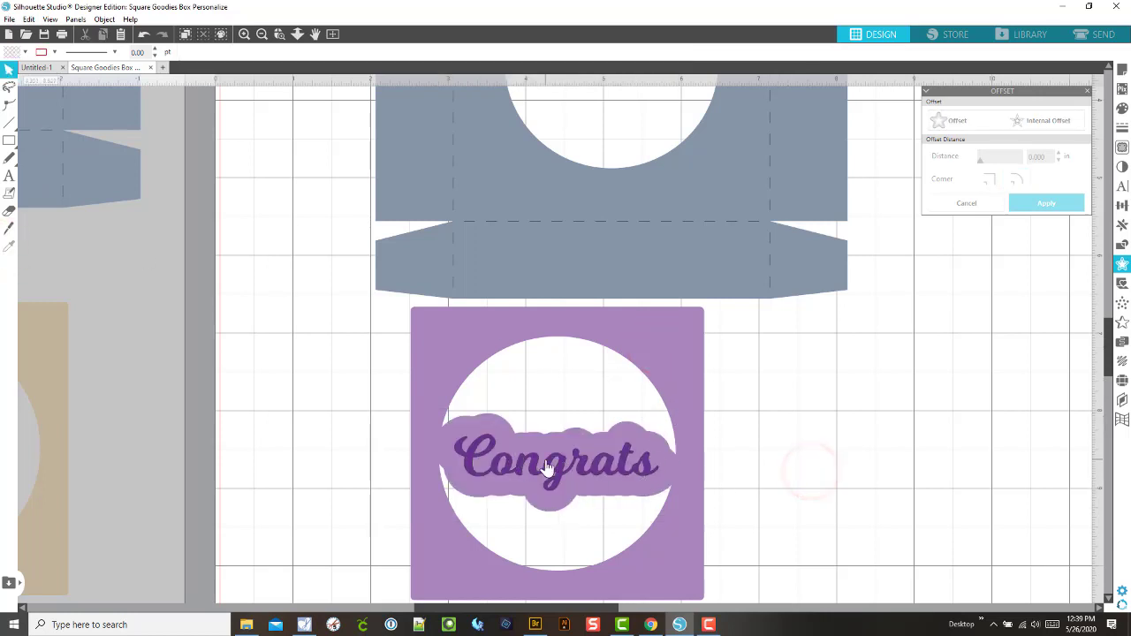
# Step: Place a duplicate of the light purple panel with its Congrats design beside the original, and delete the offset from the copy
pyautogui.click(673, 472)
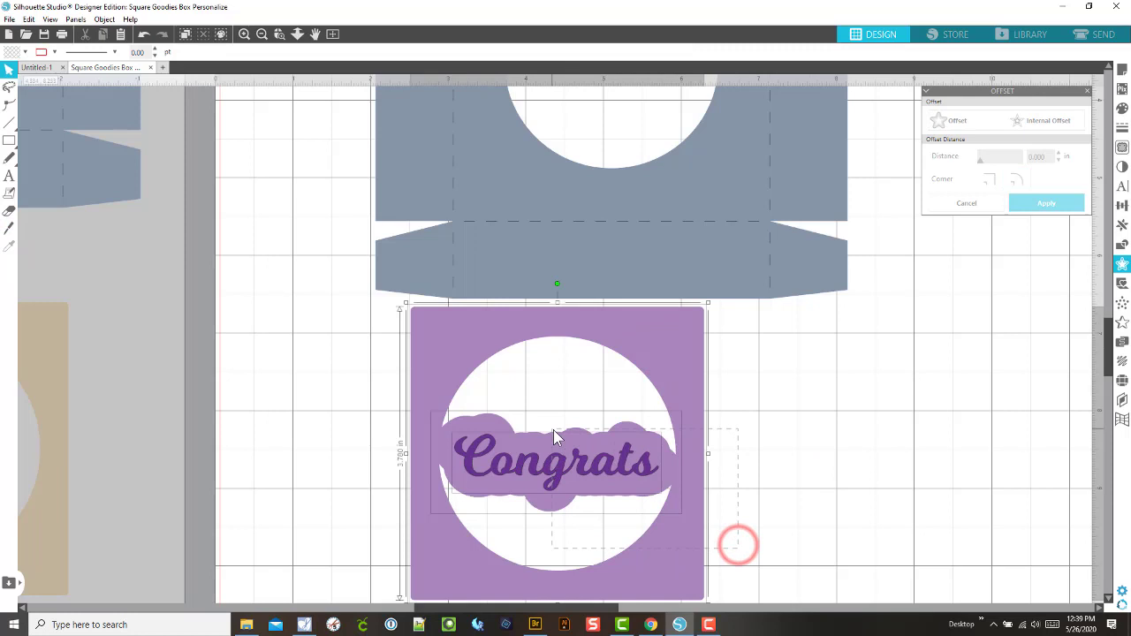
pyautogui.rightClick(619, 472)
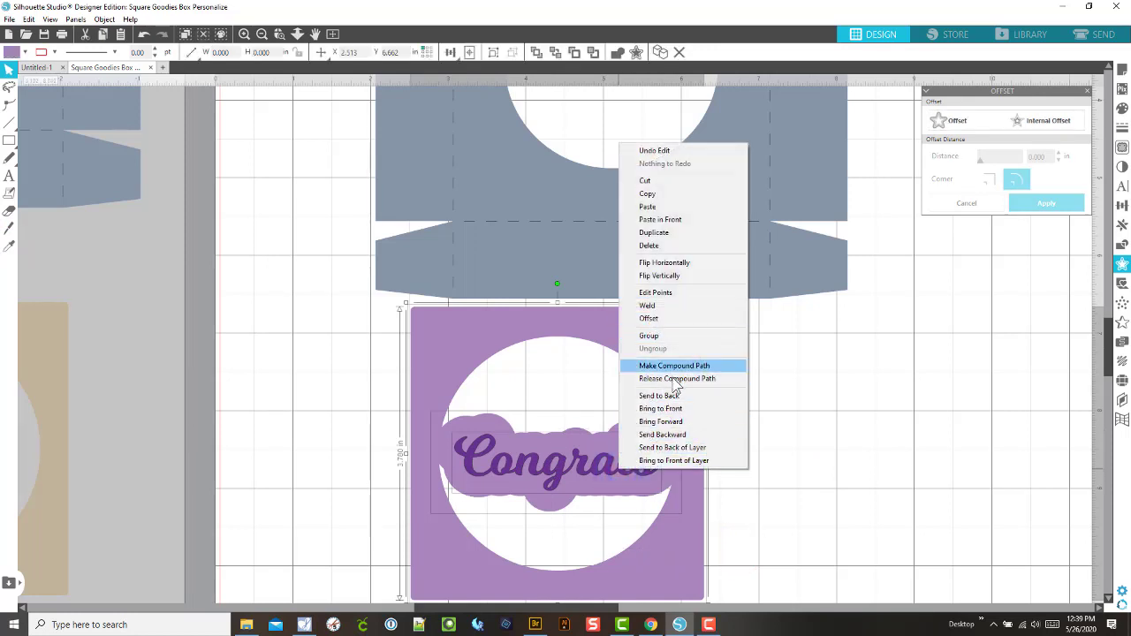
pyautogui.click(657, 233)
pyautogui.moveTo(692, 474); pyautogui.dragTo(1027, 472)
pyautogui.click(1080, 412)
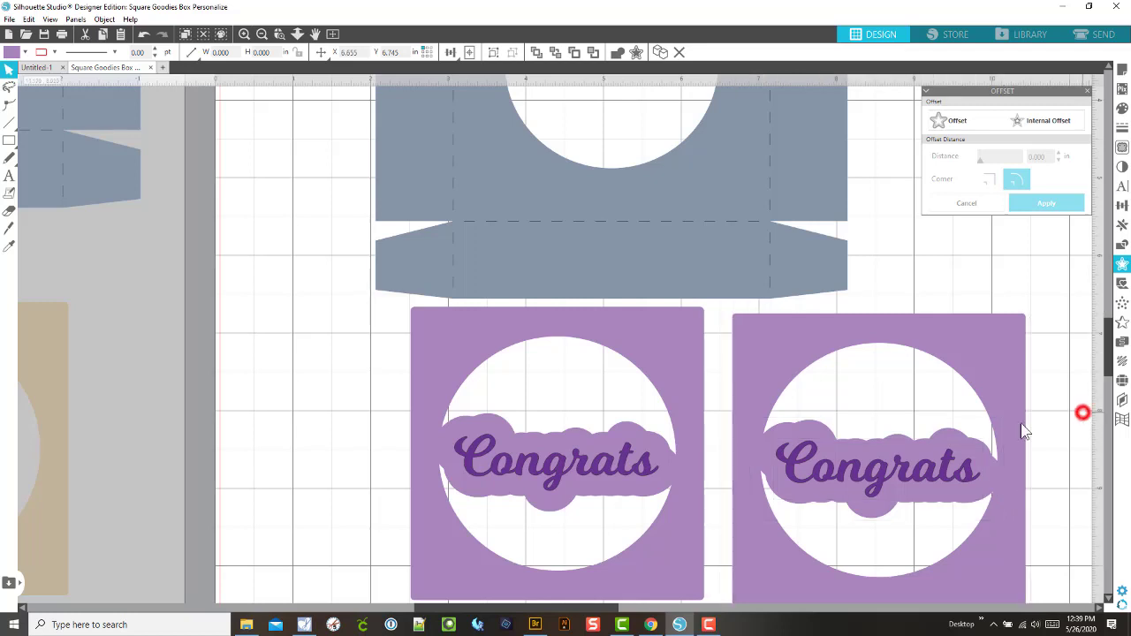
pyautogui.click(956, 445)
pyautogui.press('Delete')
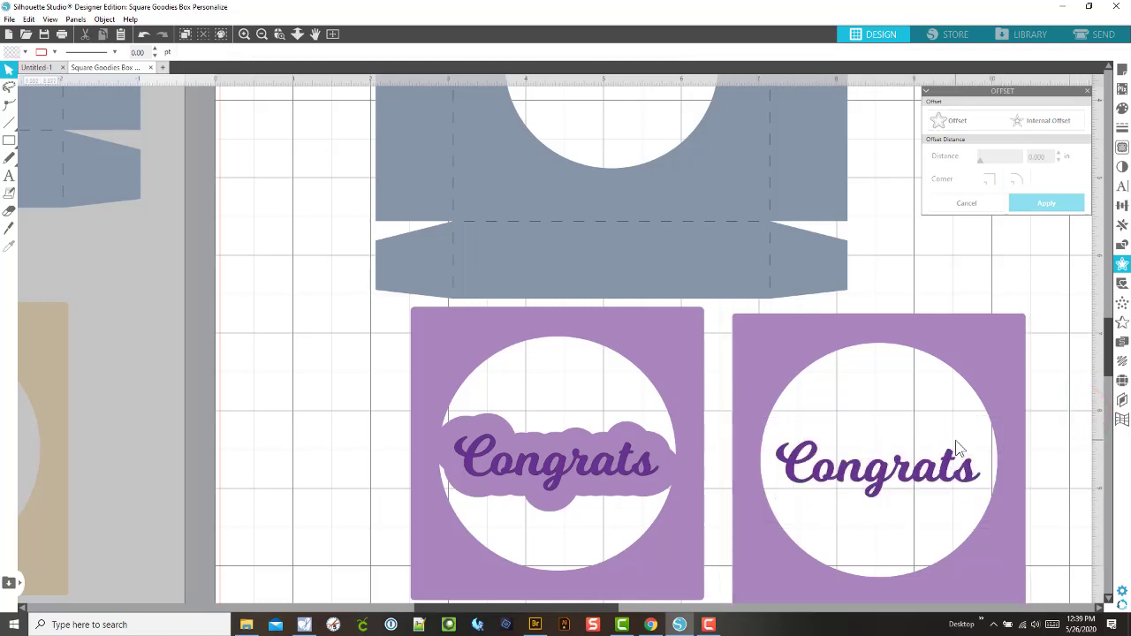
# Step: Enlarge the original Congrats offset to about 3.32 in wide so its ends overlap the square panel
pyautogui.click(467, 472)
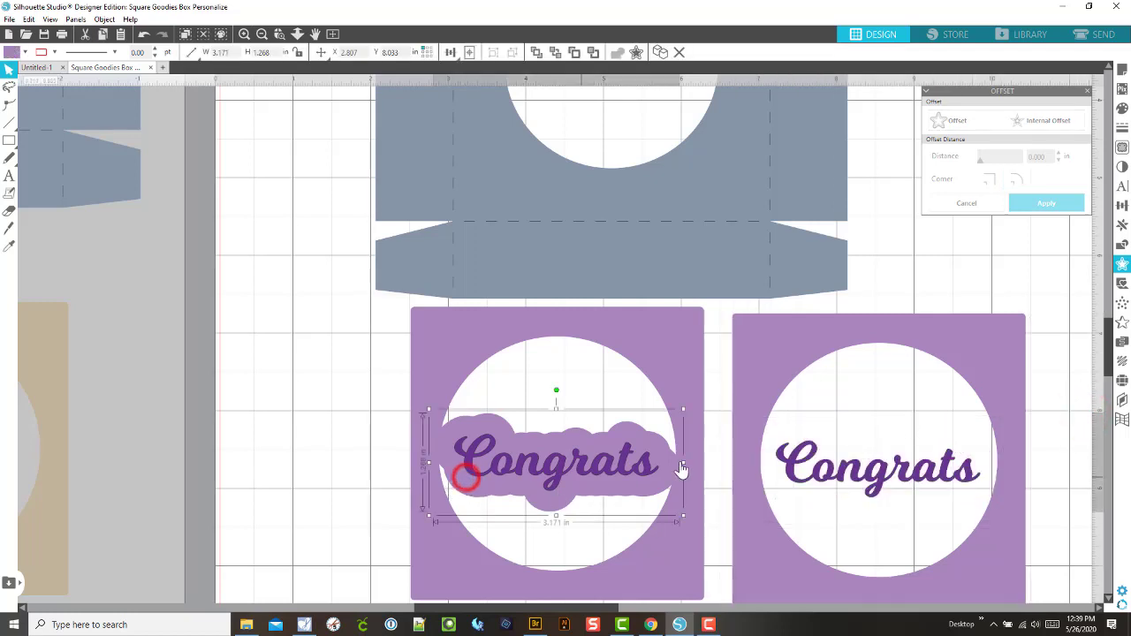
pyautogui.moveTo(693, 404); pyautogui.dragTo(688, 404)
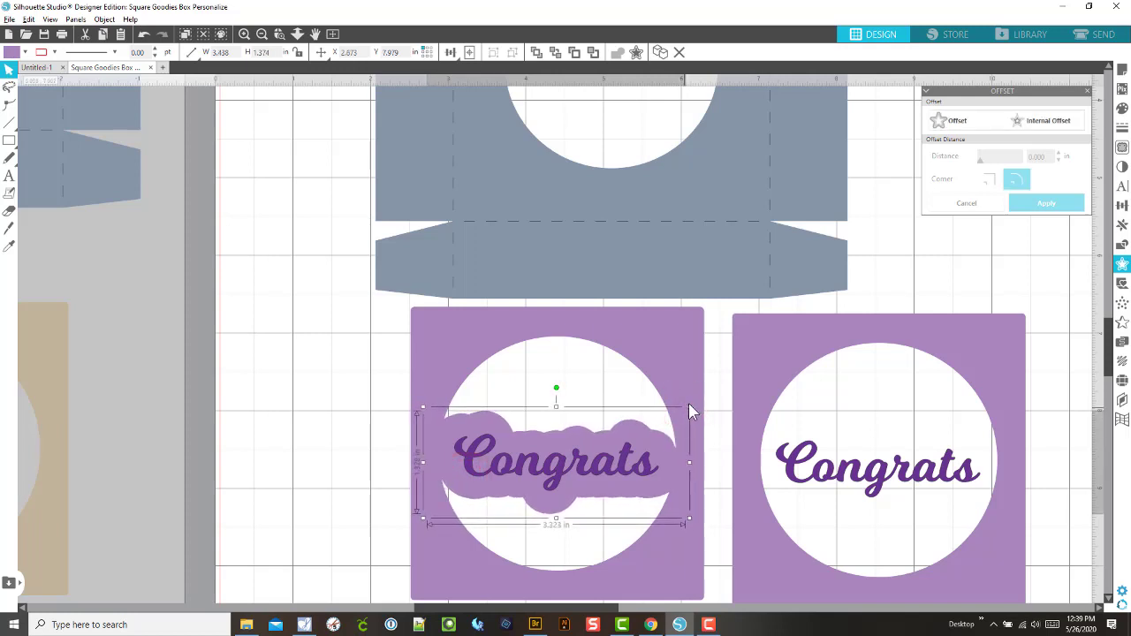
pyautogui.click(370, 516)
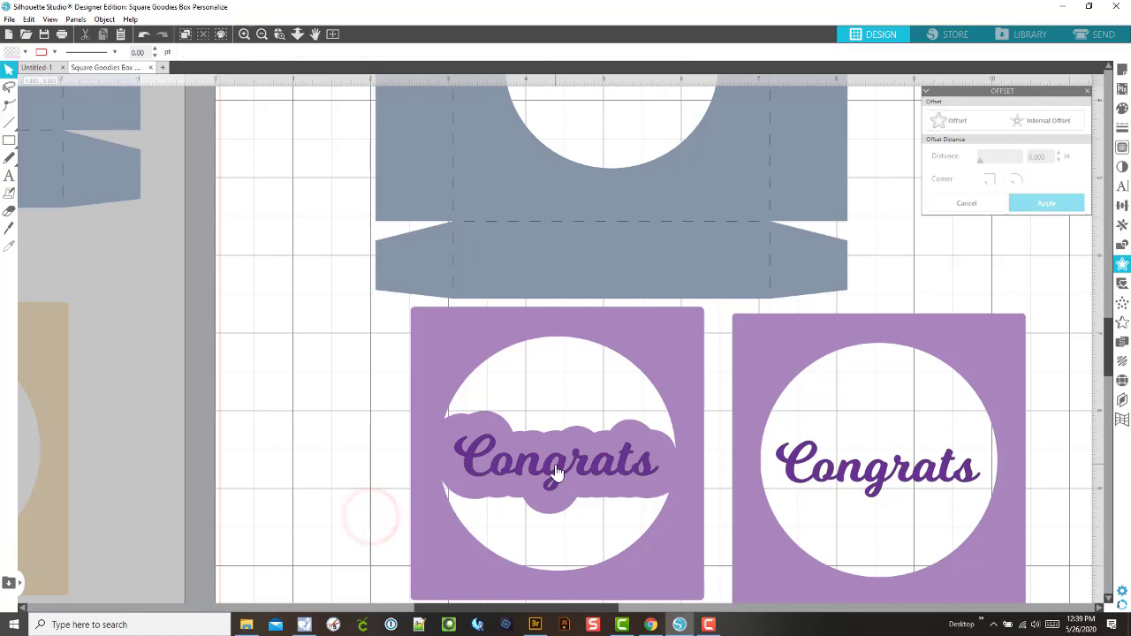
# Step: Weld the enlarged Congrats offset to the light purple square panel around the circular opening
pyautogui.click(553, 459)
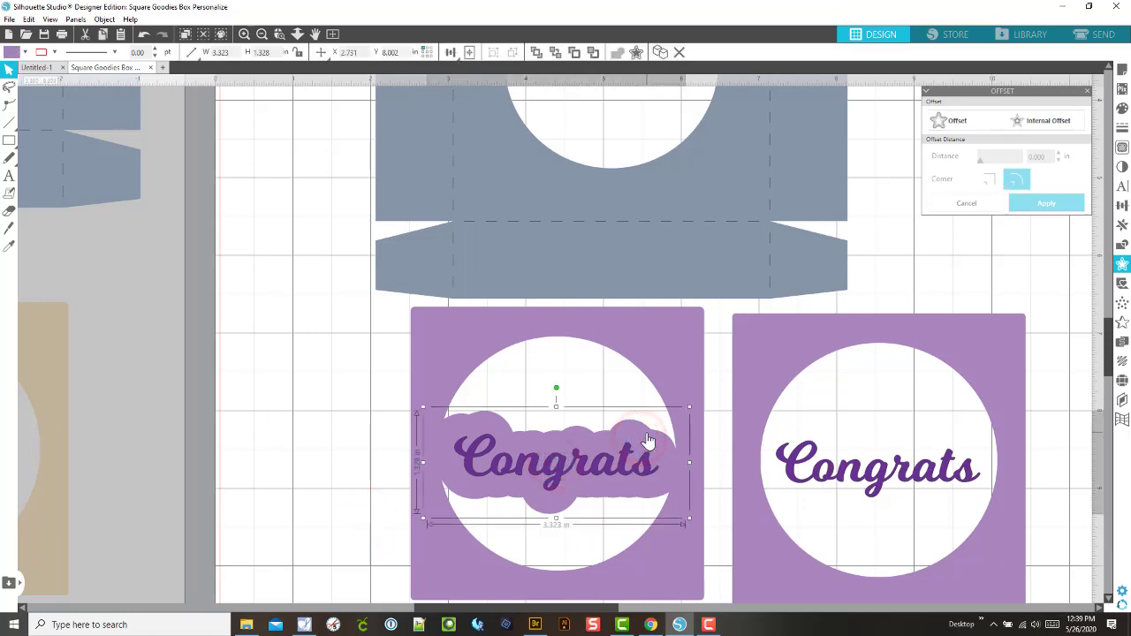
pyautogui.click(286, 325)
pyautogui.click(488, 413)
pyautogui.click(460, 342)
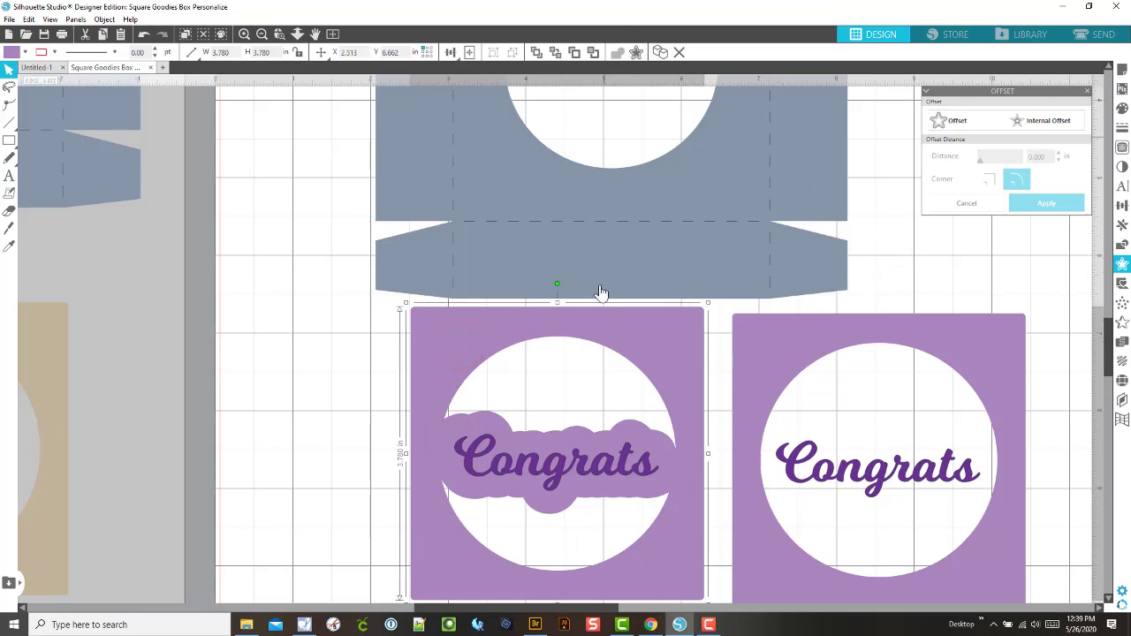
pyautogui.click(280, 432)
pyautogui.click(467, 424)
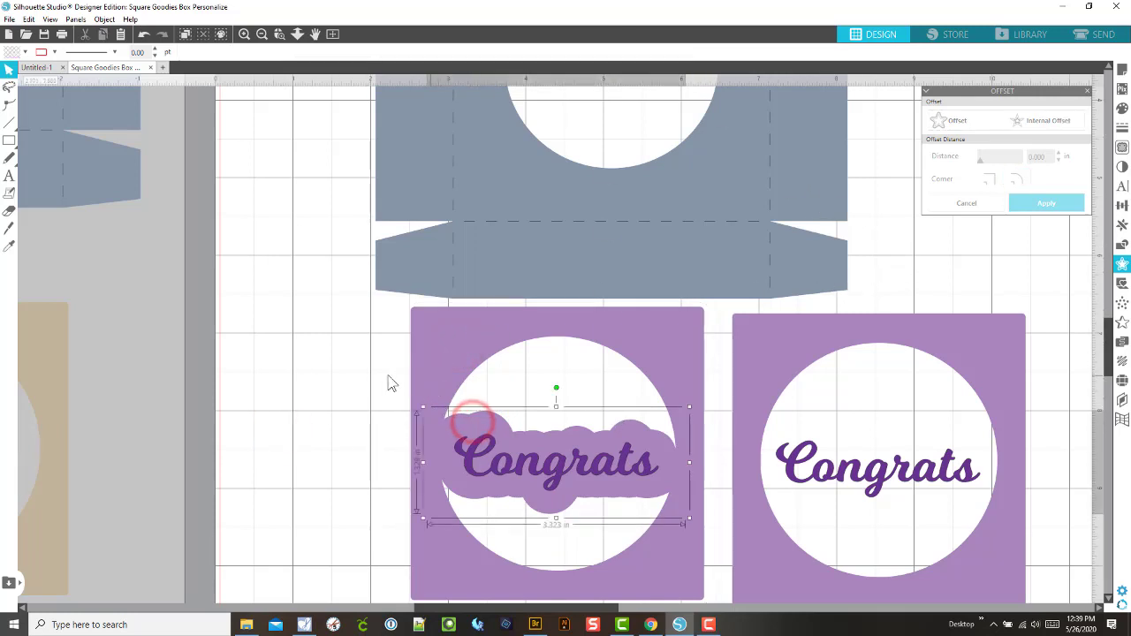
pyautogui.click(375, 379)
pyautogui.click(438, 458)
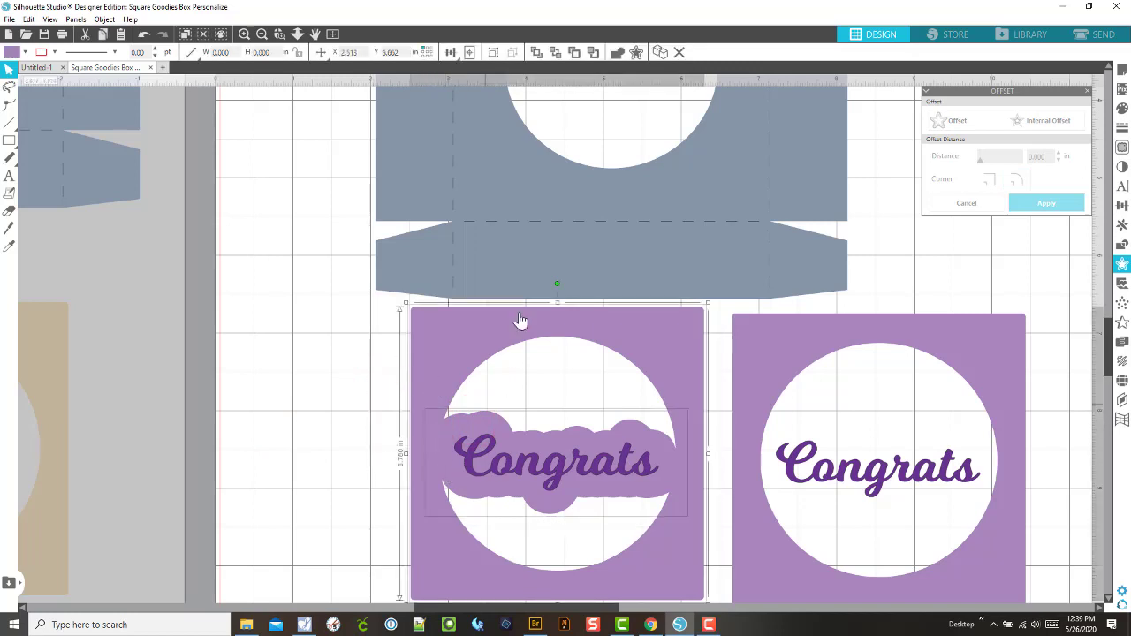
pyautogui.click(616, 53)
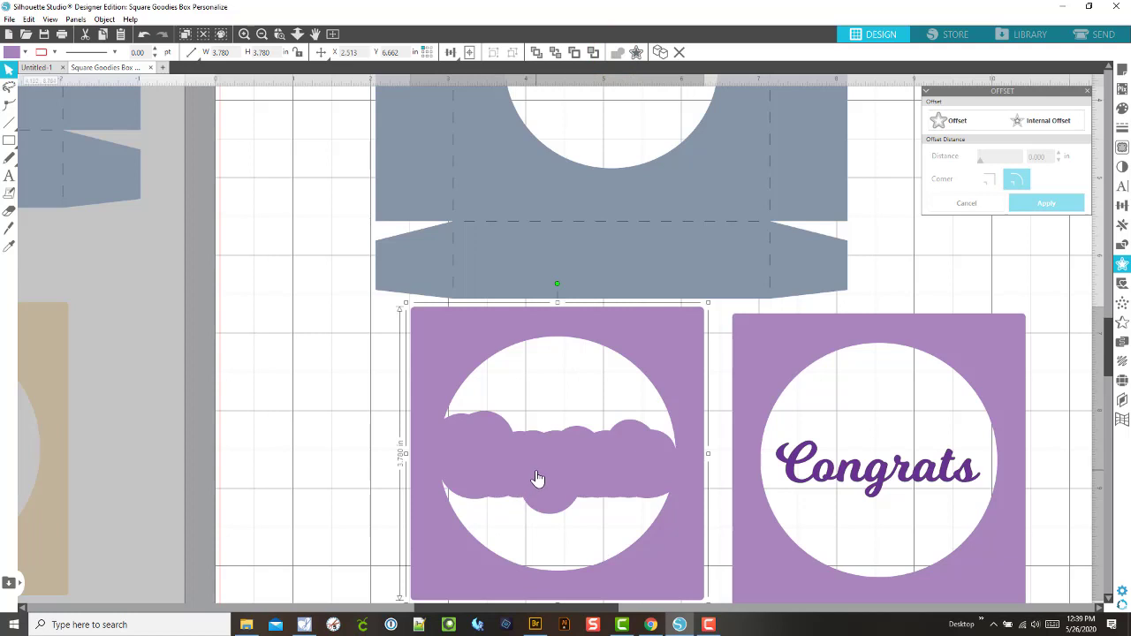
# Step: Arrange the stacking order so the dark purple Congrats lettering sits in front of the welded panel
pyautogui.press('i')
pyautogui.hotkey('ctrl', 'z')
pyautogui.press('v')
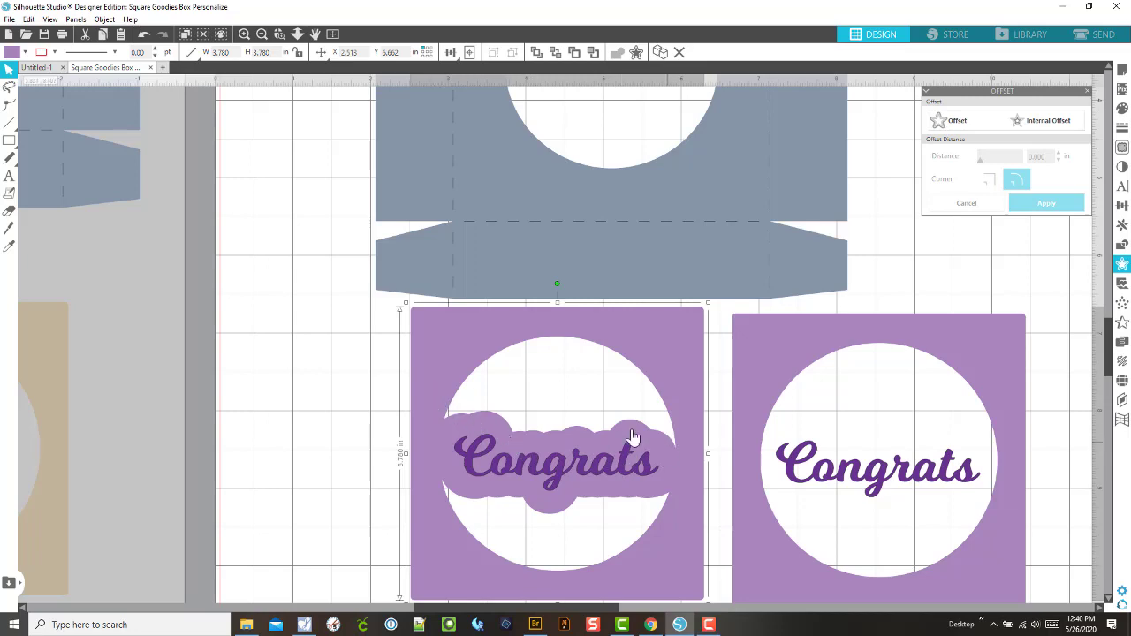
# Step: Ungroup the blue box above the Congrats panels and fill its body with pale yellow
pyautogui.scroll(-4, 501, 382)
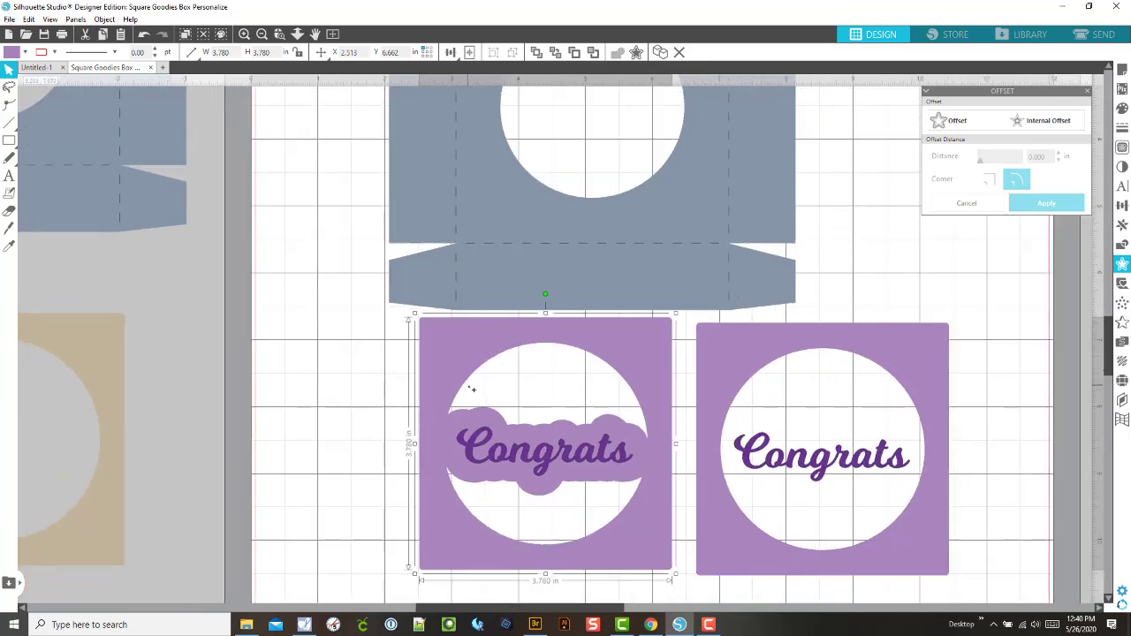
pyautogui.click(737, 275)
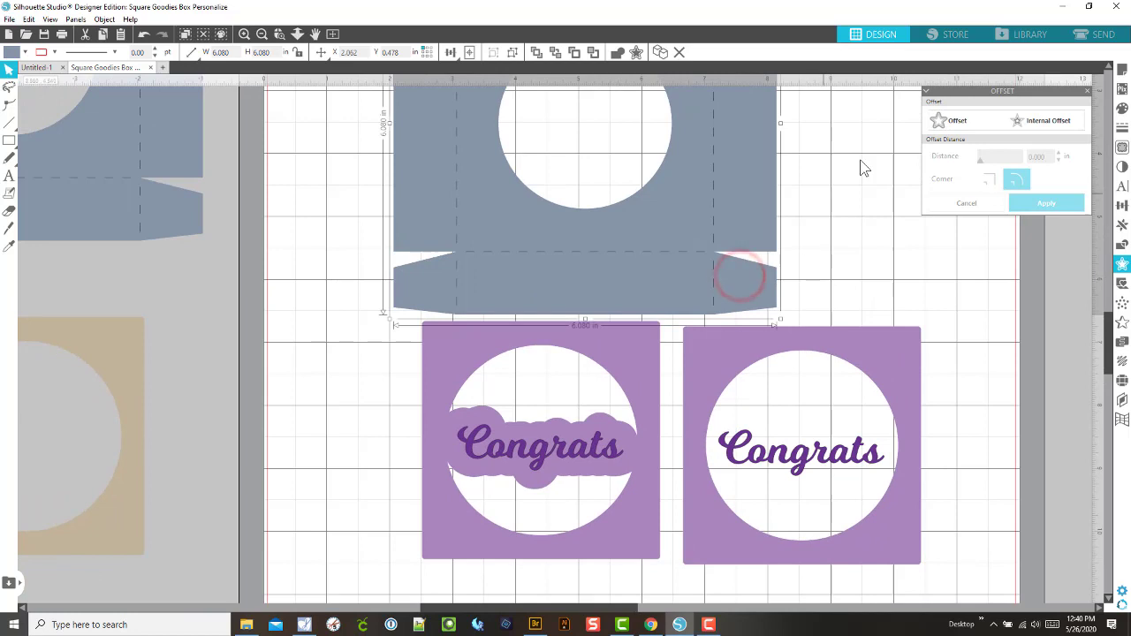
pyautogui.rightClick(651, 208)
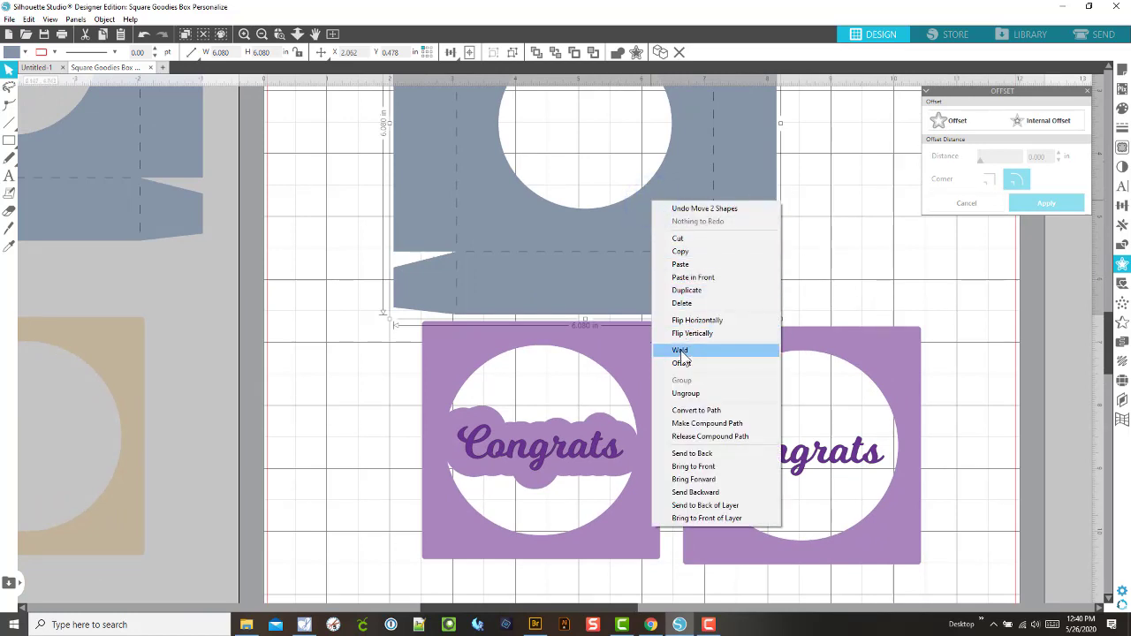
pyautogui.click(678, 392)
pyautogui.click(858, 185)
pyautogui.click(757, 195)
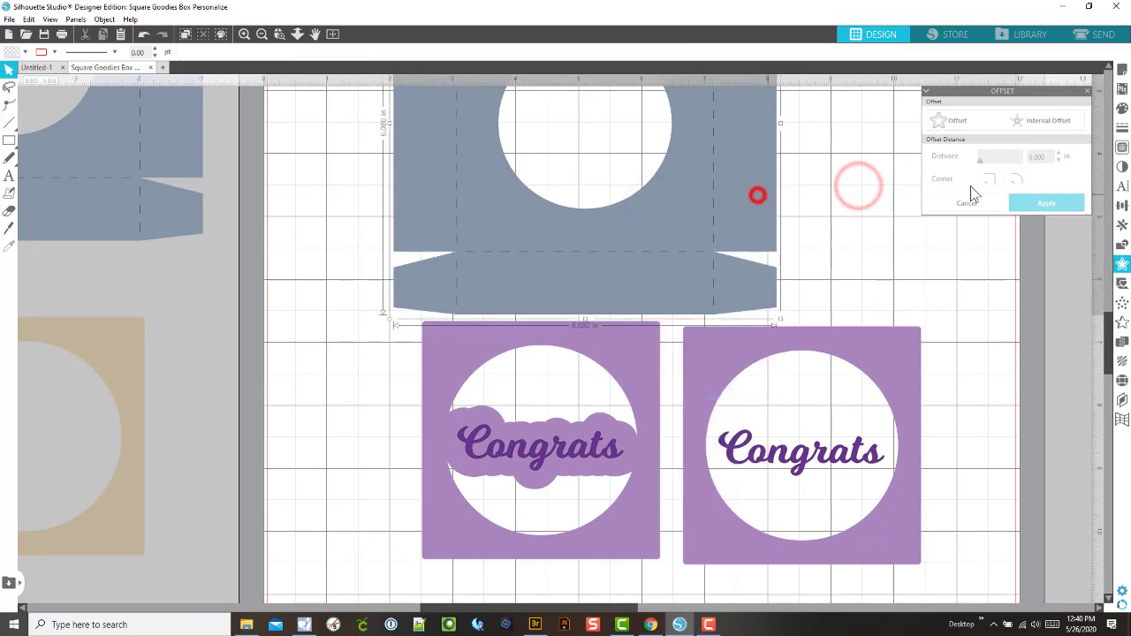
pyautogui.click(1120, 107)
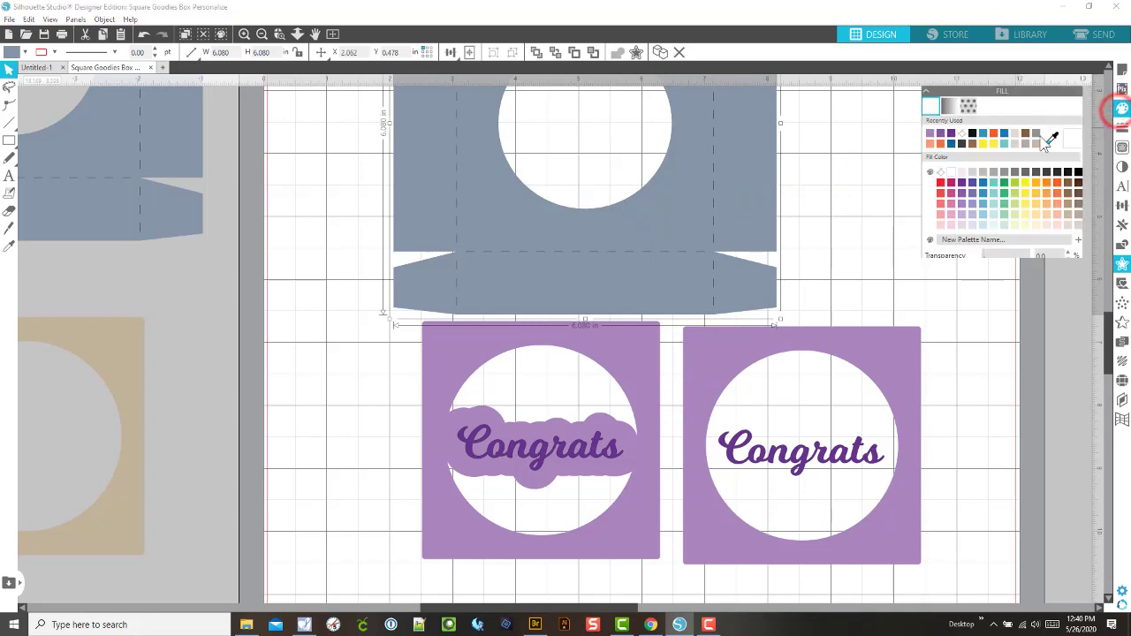
pyautogui.click(1026, 225)
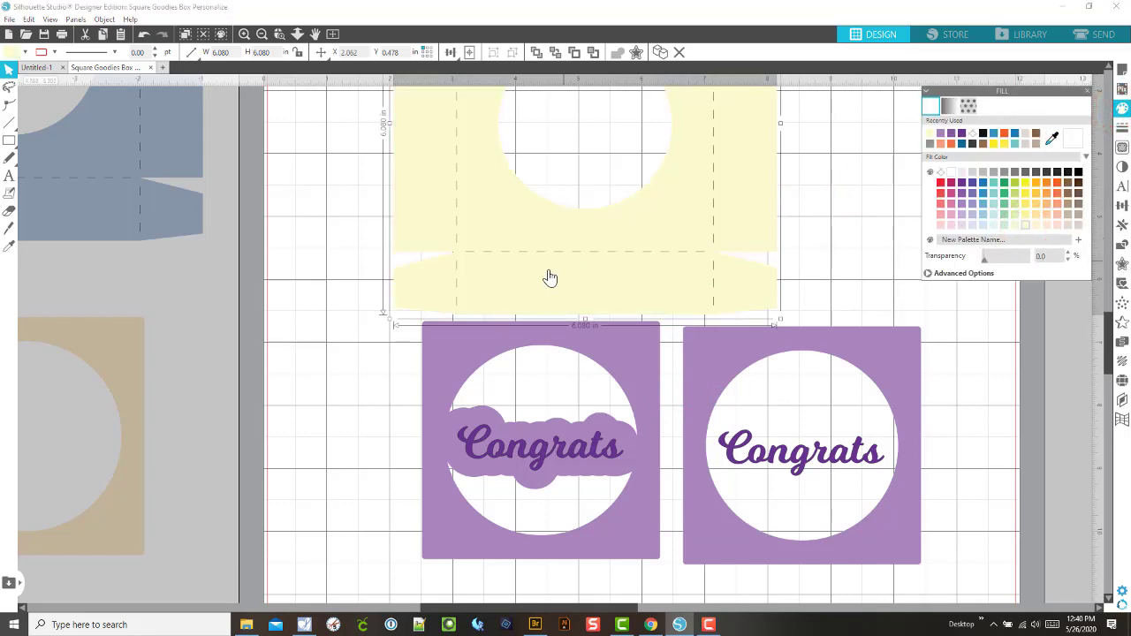
# Step: Move the welded panel and its Congrats lettering farther away from the duplicate panel, below the yellow box
pyautogui.scroll(2, 547, 292)
pyautogui.scroll(1, 549, 298)
pyautogui.click(348, 456)
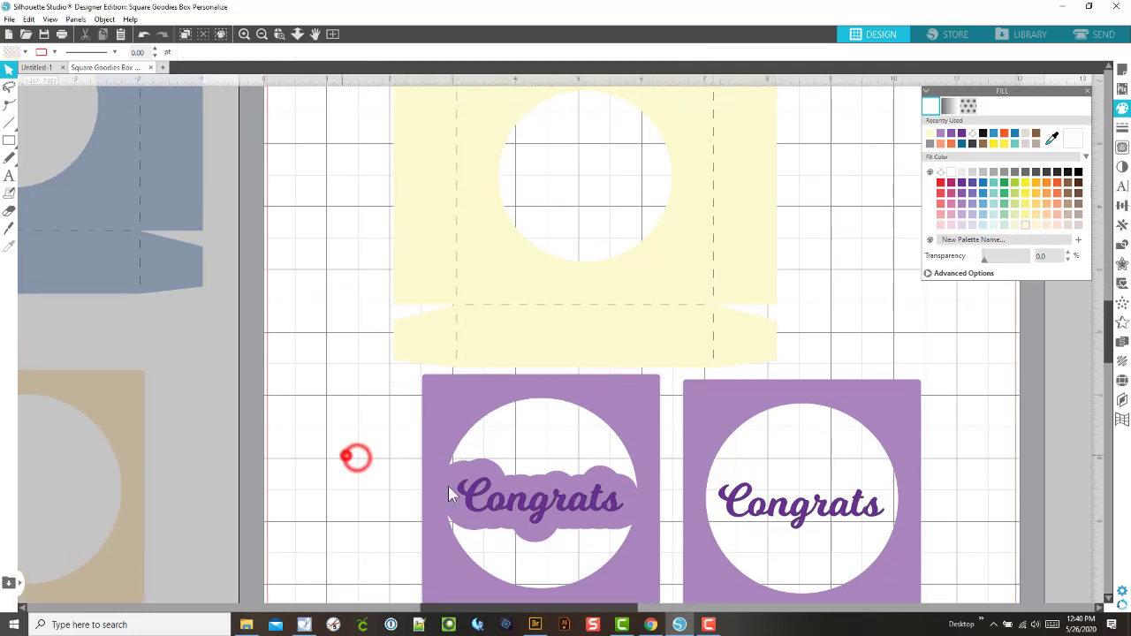
pyautogui.moveTo(526, 527); pyautogui.dragTo(448, 555)
# Step: Group the yellow box body with its dashed fold lines
pyautogui.moveTo(839, 318); pyautogui.dragTo(677, 235)
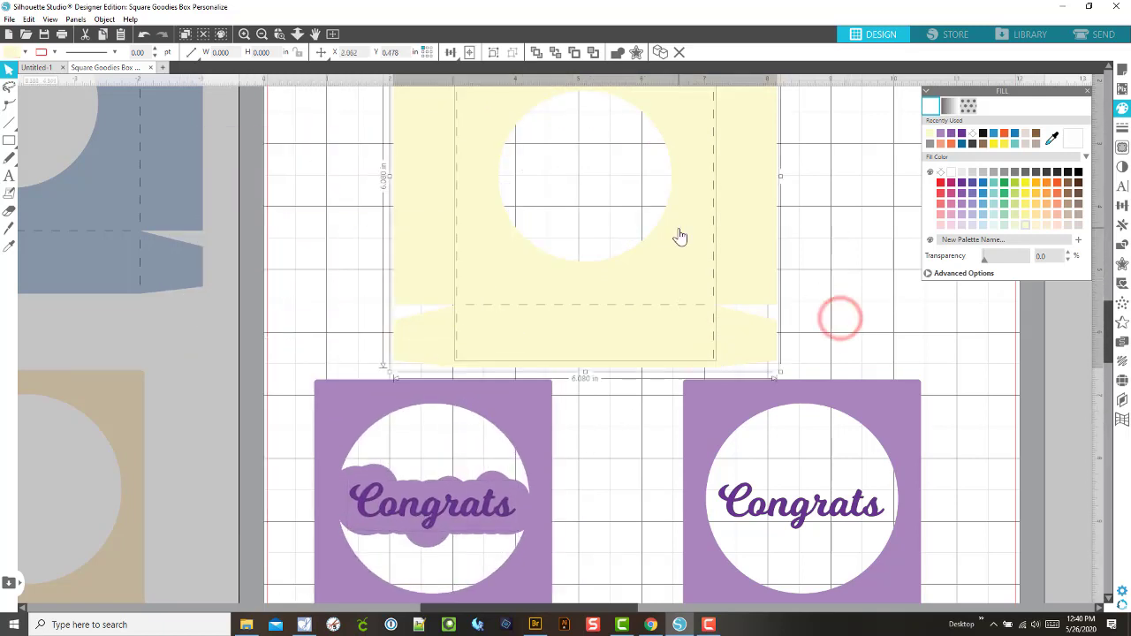
pyautogui.hotkey('ctrl', 'g')
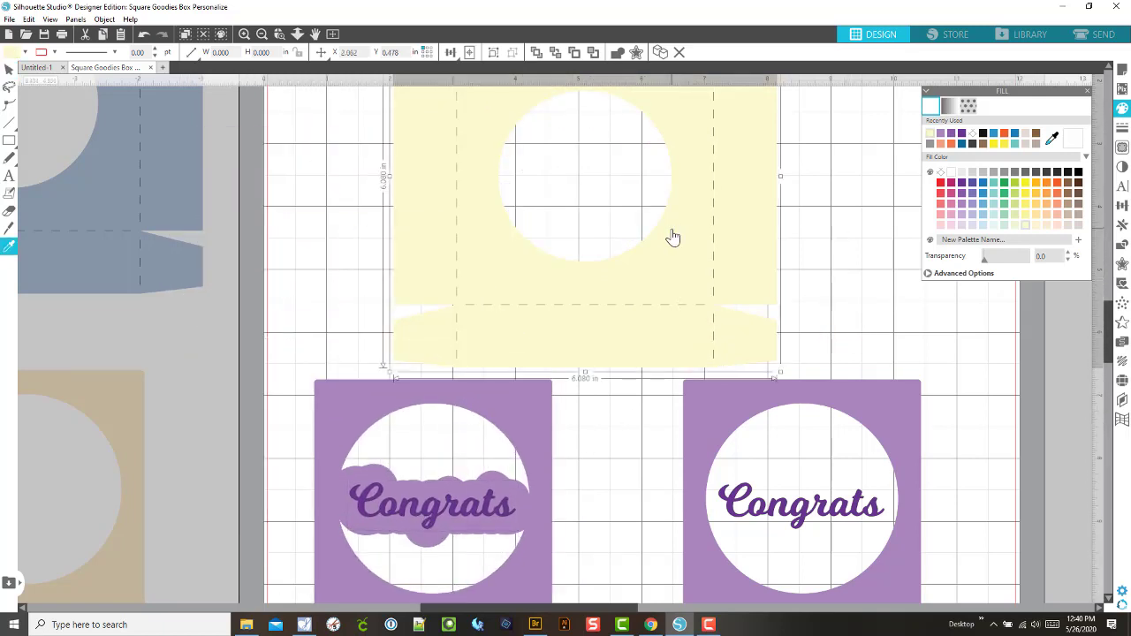
pyautogui.scroll(1, 530, 292)
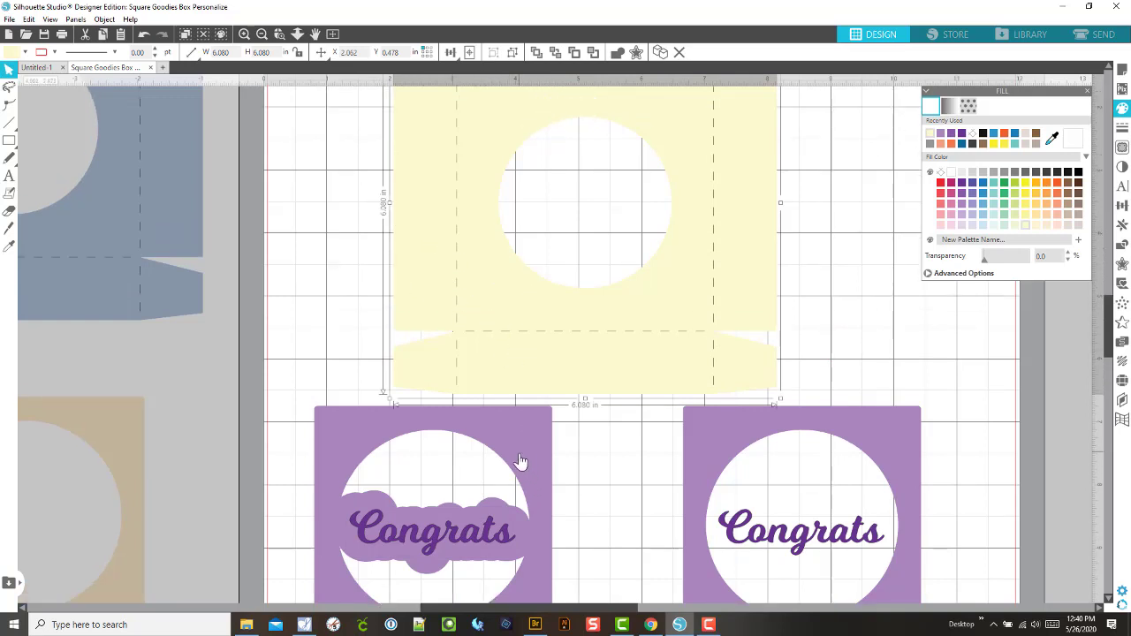
# Step: Group the dark purple Congrats lettering with the welded light purple panel
pyautogui.moveTo(520, 460); pyautogui.dragTo(569, 356)
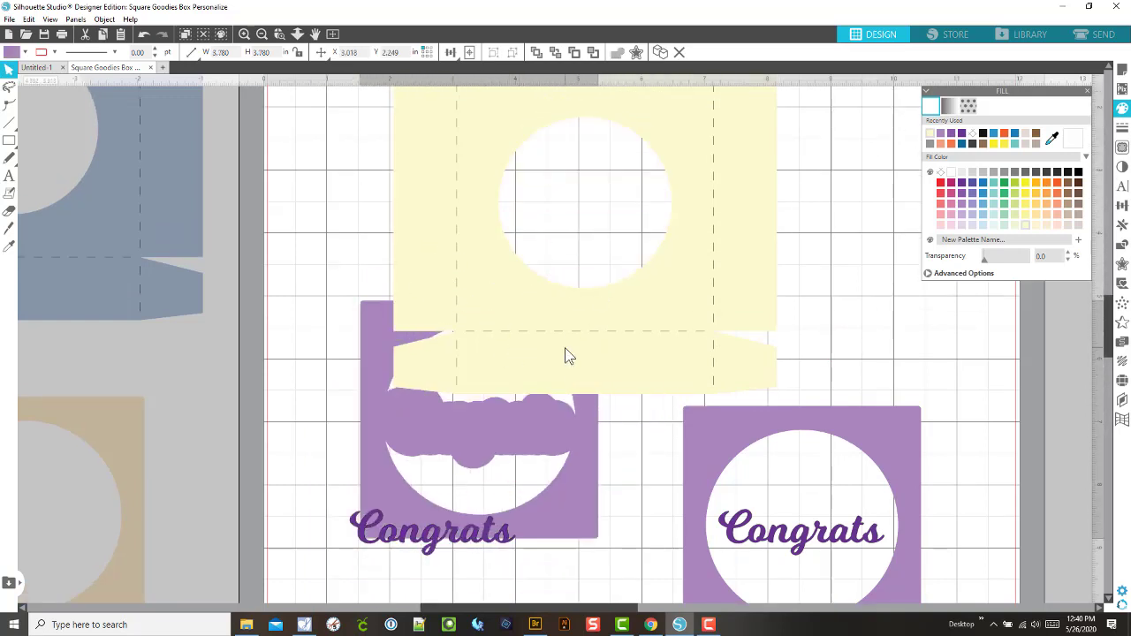
pyautogui.hotkey('ctrl', 'z')
pyautogui.scroll(-1, 536, 459)
pyautogui.moveTo(588, 549); pyautogui.dragTo(423, 478)
pyautogui.press('space')
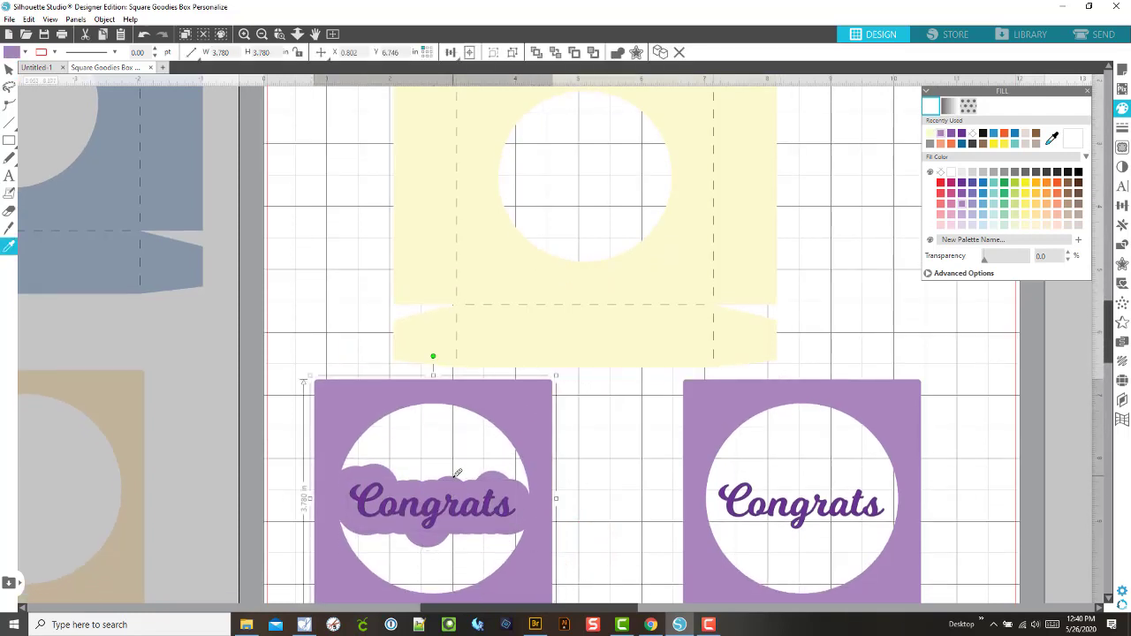
pyautogui.click(442, 511)
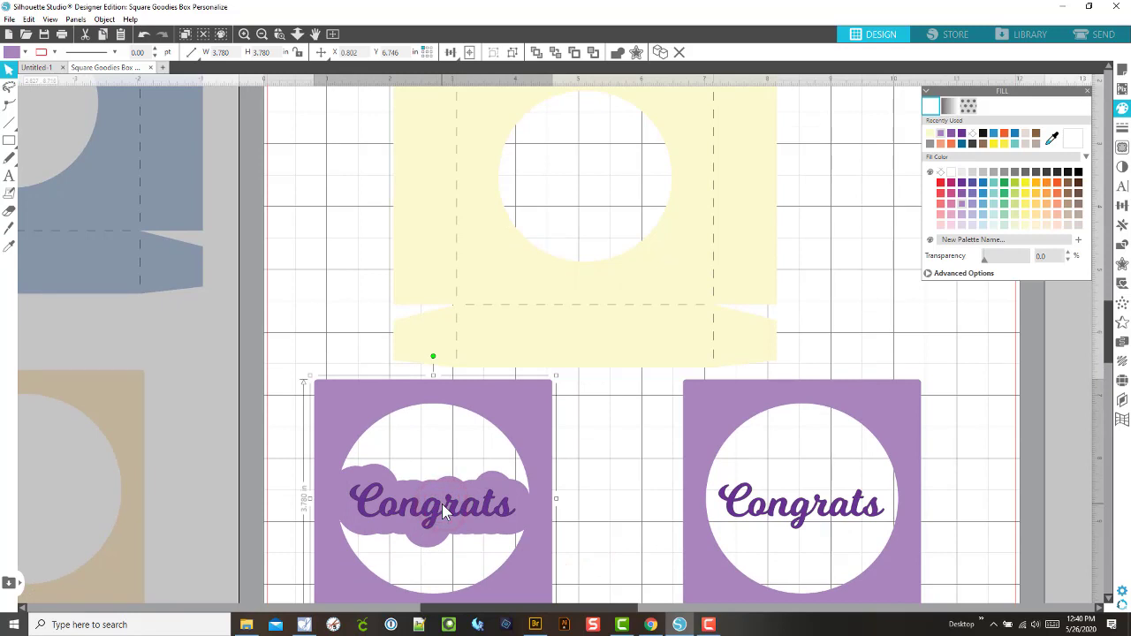
# Step: Bring the grouped Congrats panel to the front and place it centered over the yellow box's circular opening
pyautogui.press('i')
pyautogui.moveTo(444, 512); pyautogui.dragTo(651, 174)
pyautogui.scroll(-1, 591, 212)
pyautogui.scroll(4, 590, 214)
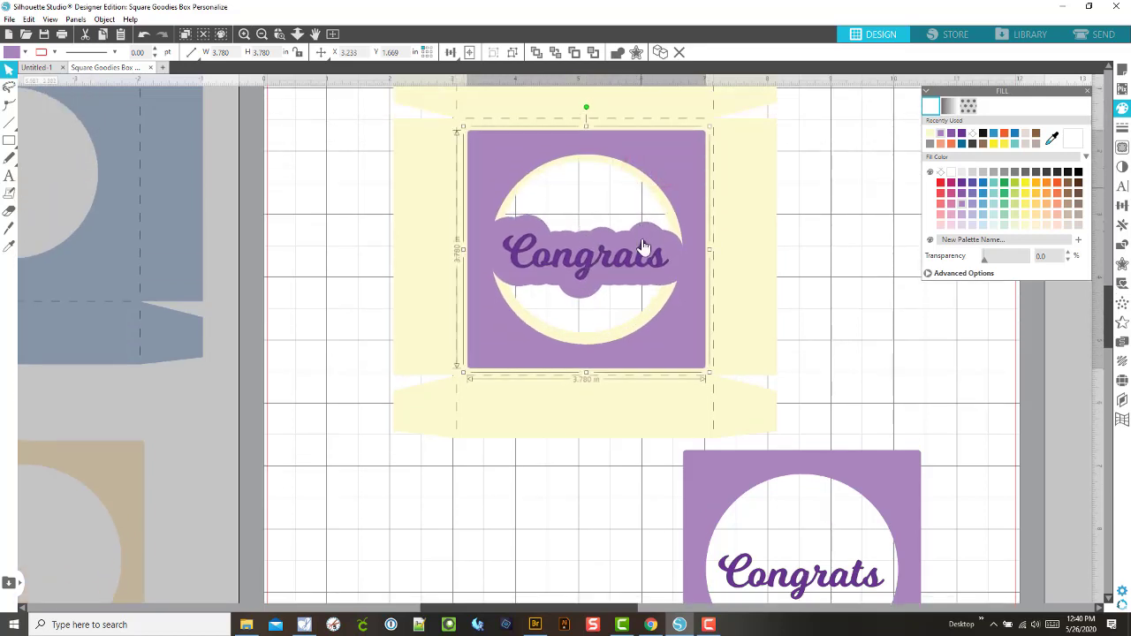
pyautogui.scroll(-2, 737, 487)
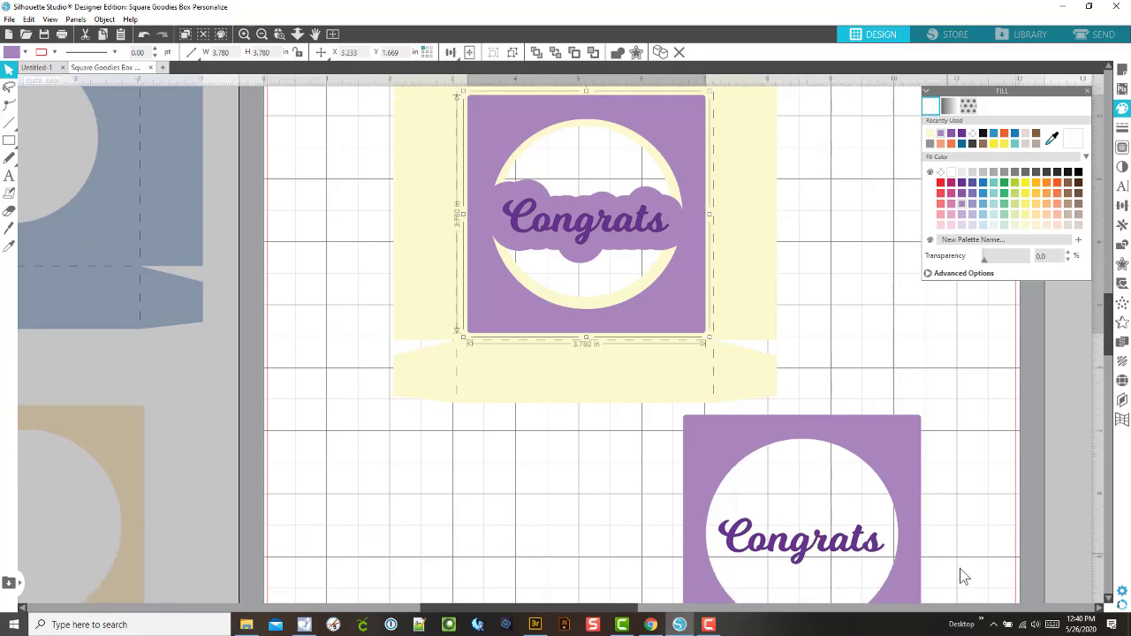
# Step: Move the duplicate light purple panel together with its Congrats lettering directly beneath the yellow box
pyautogui.click(952, 563)
pyautogui.scroll(-3, 842, 472)
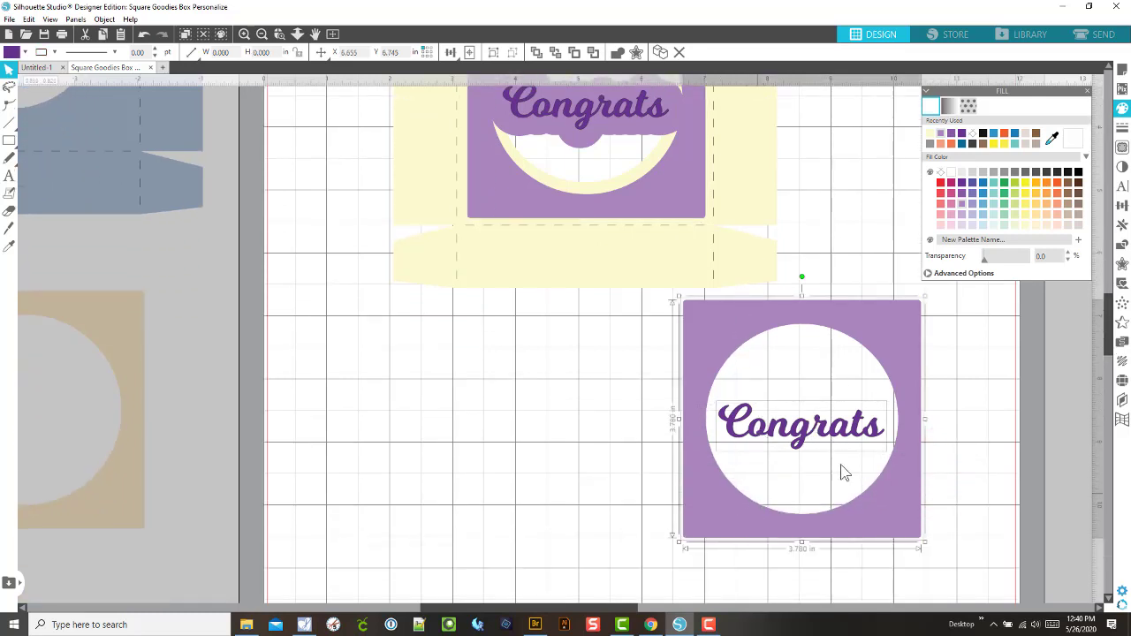
pyautogui.moveTo(909, 442); pyautogui.dragTo(678, 451)
pyautogui.click(897, 503)
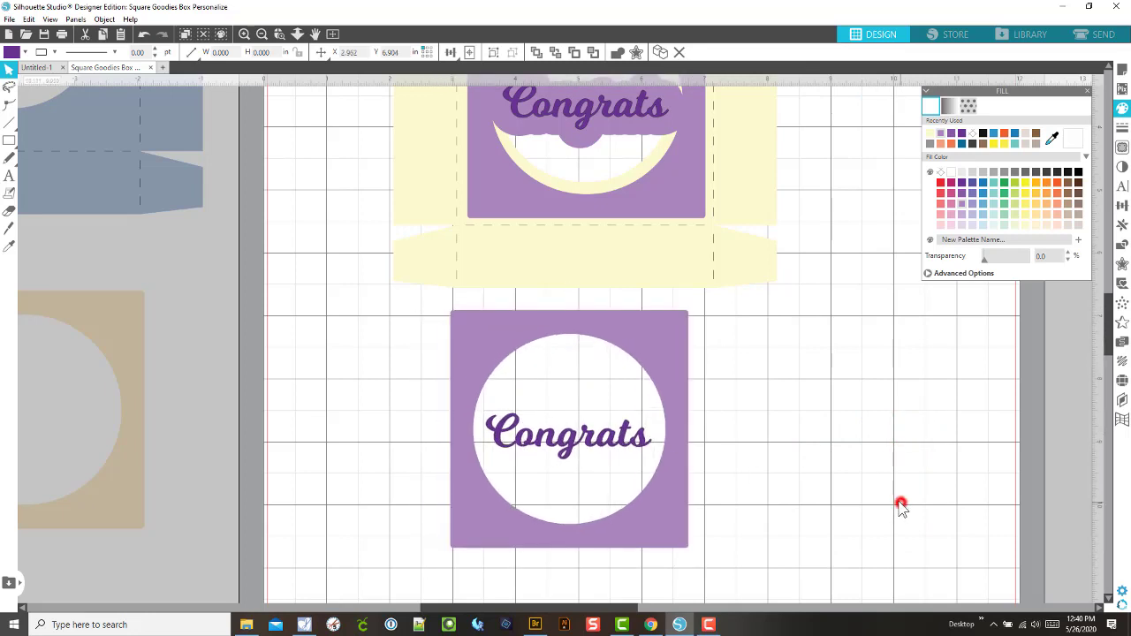
# Step: Draw an ellipse about 3.37 by 1.05 in around the Congrats lettering, with both ends overlapping the duplicate panel
pyautogui.click(565, 442)
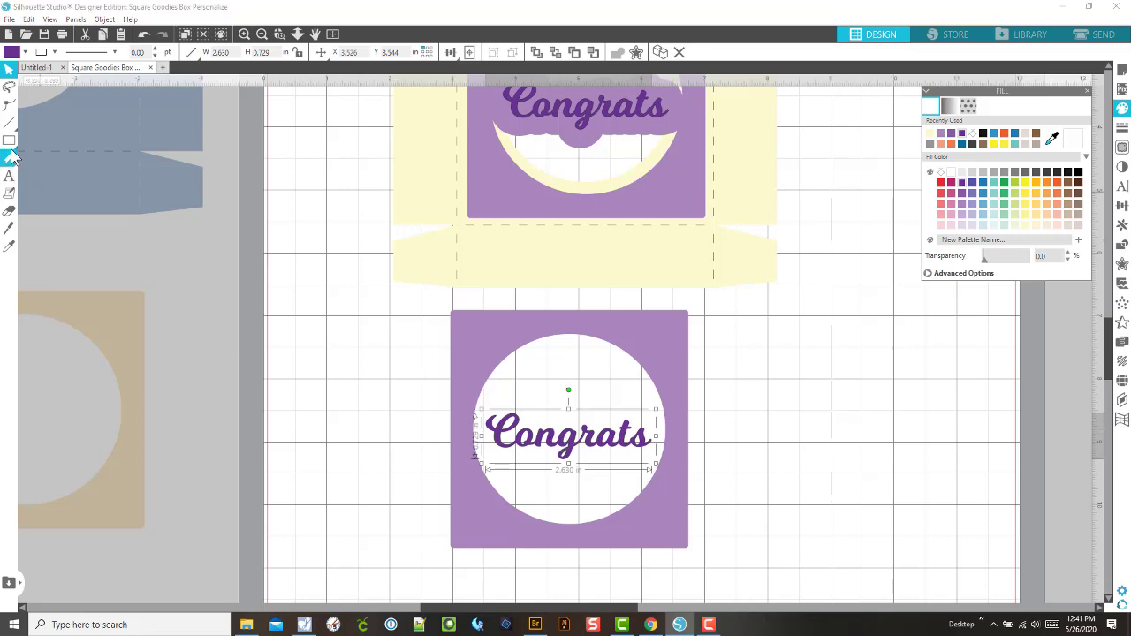
pyautogui.moveTo(14, 147)
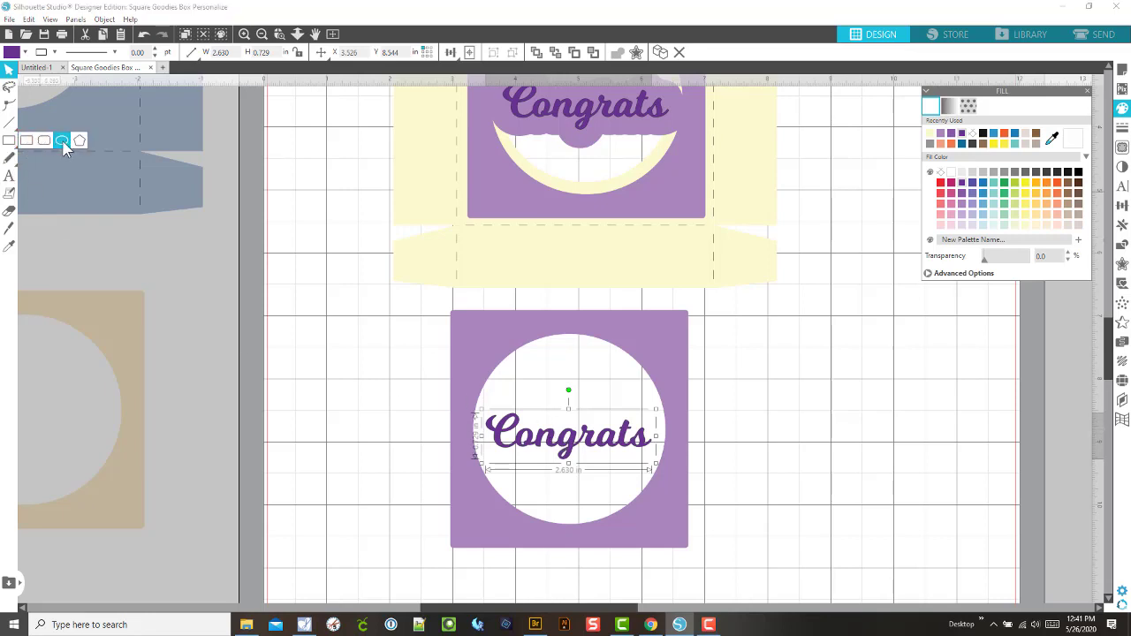
pyautogui.click(63, 143)
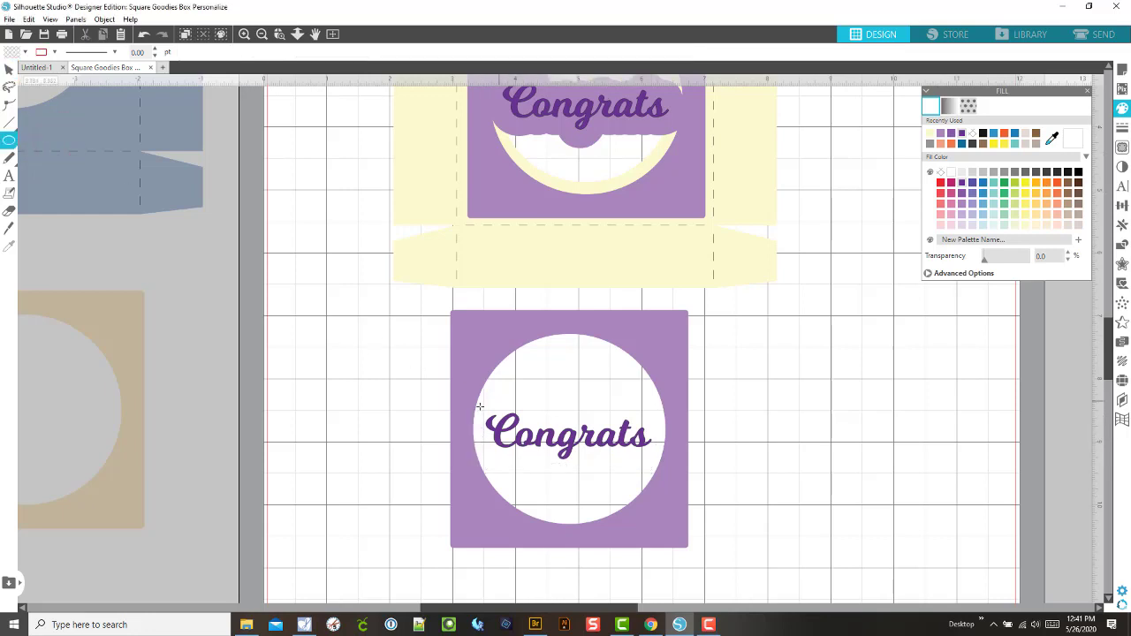
pyautogui.moveTo(469, 408)
pyautogui.mouseDown()
pyautogui.moveTo(715, 480)
pyautogui.moveTo(702, 456)
pyautogui.moveTo(676, 455)
pyautogui.moveTo(689, 431)
pyautogui.moveTo(661, 432)
pyautogui.mouseUp()
pyautogui.press('v')
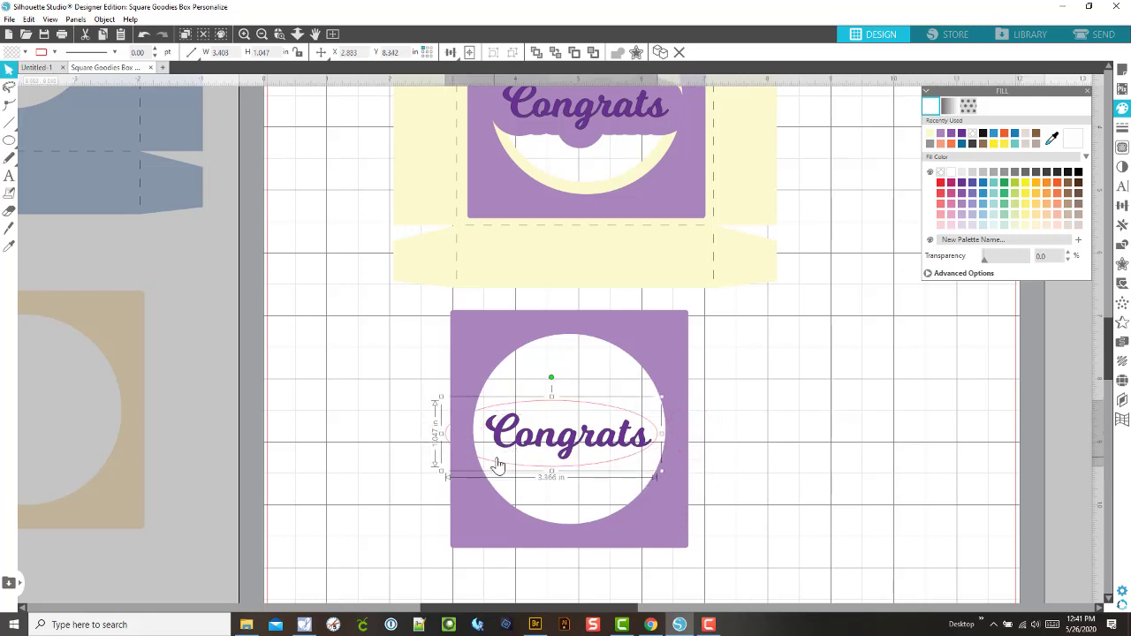
pyautogui.moveTo(497, 468); pyautogui.dragTo(517, 467)
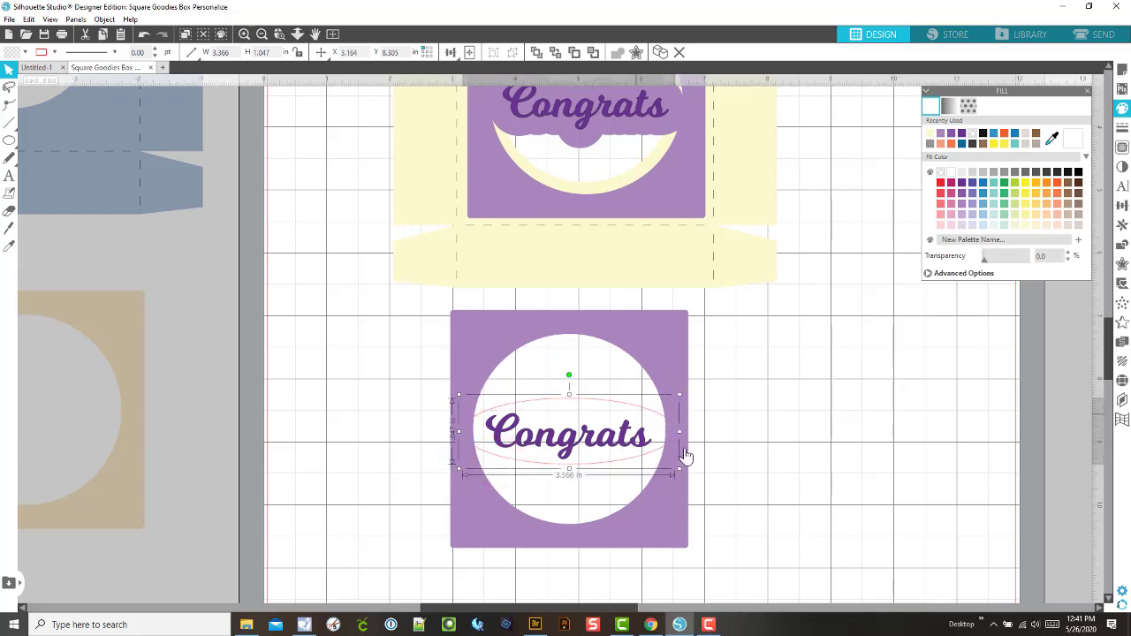
# Step: Align the ellipse and the square panel by their horizontal and vertical centers
pyautogui.click(716, 465)
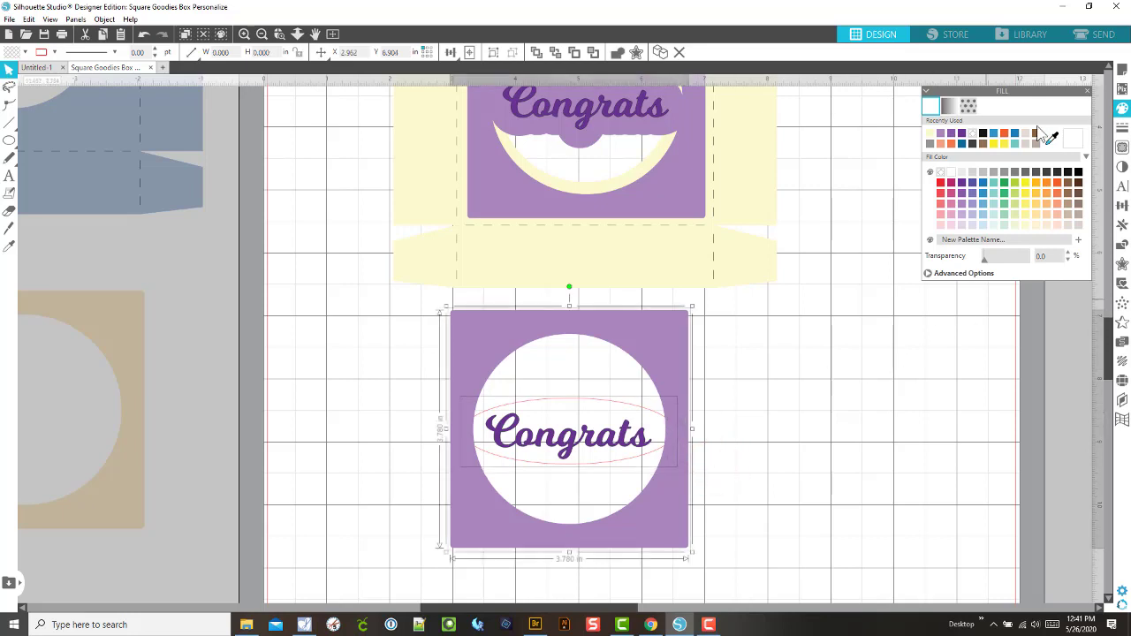
pyautogui.moveTo(452, 55)
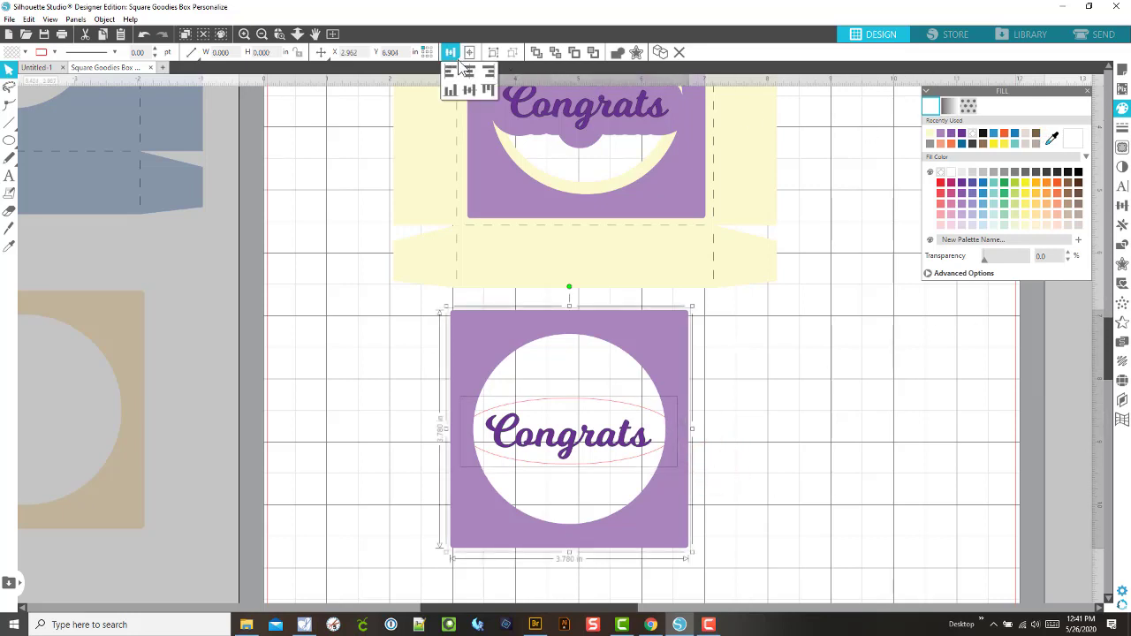
pyautogui.click(469, 73)
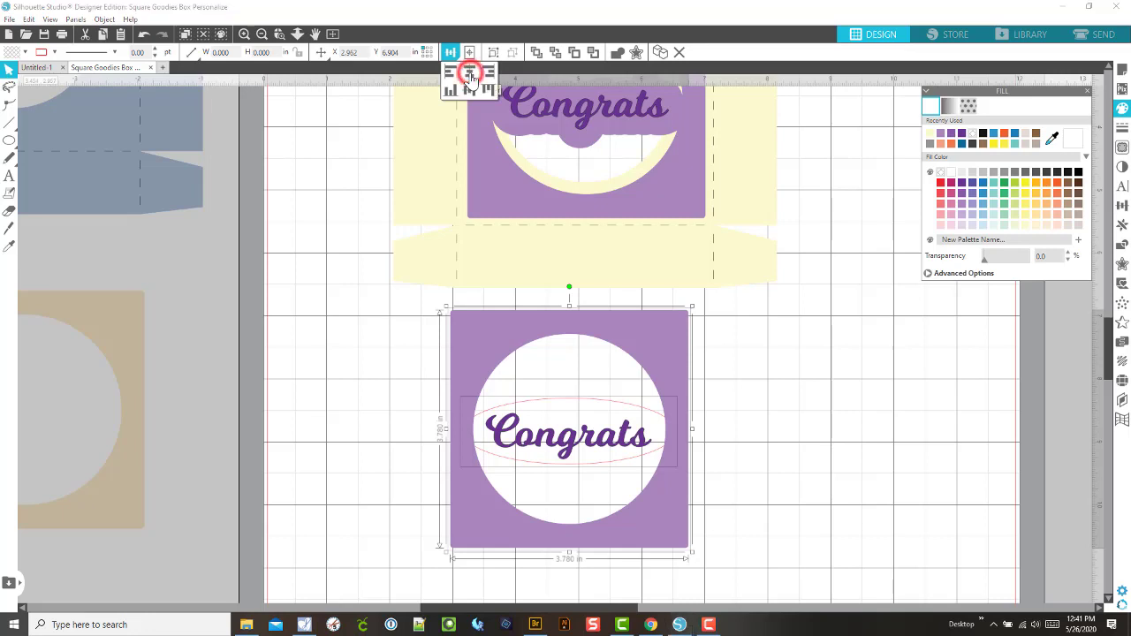
pyautogui.click(468, 90)
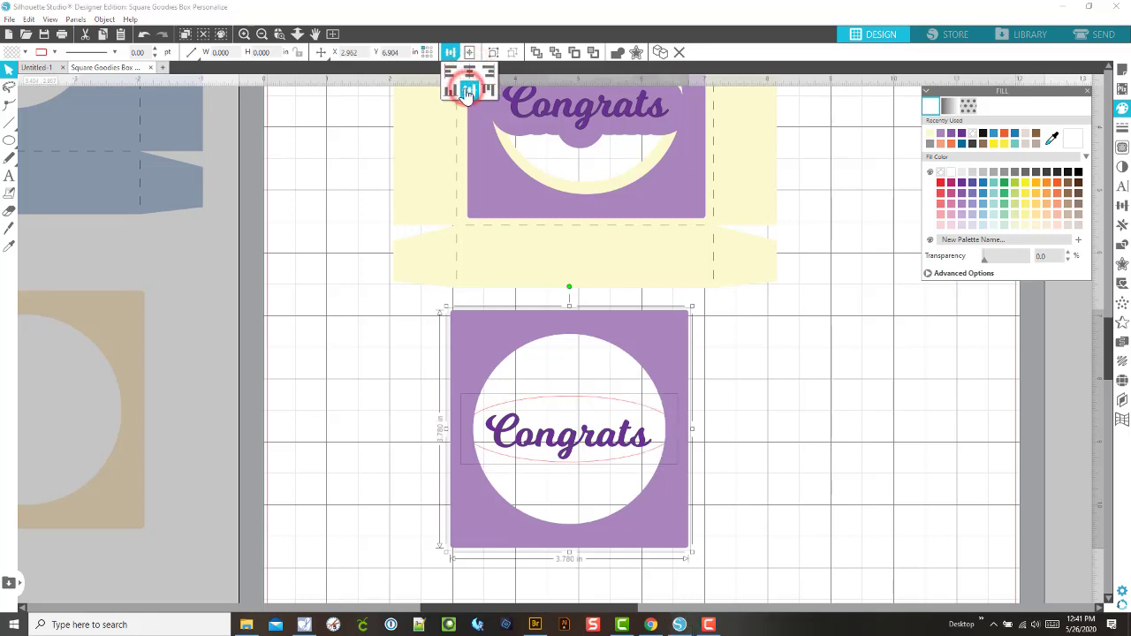
pyautogui.click(853, 554)
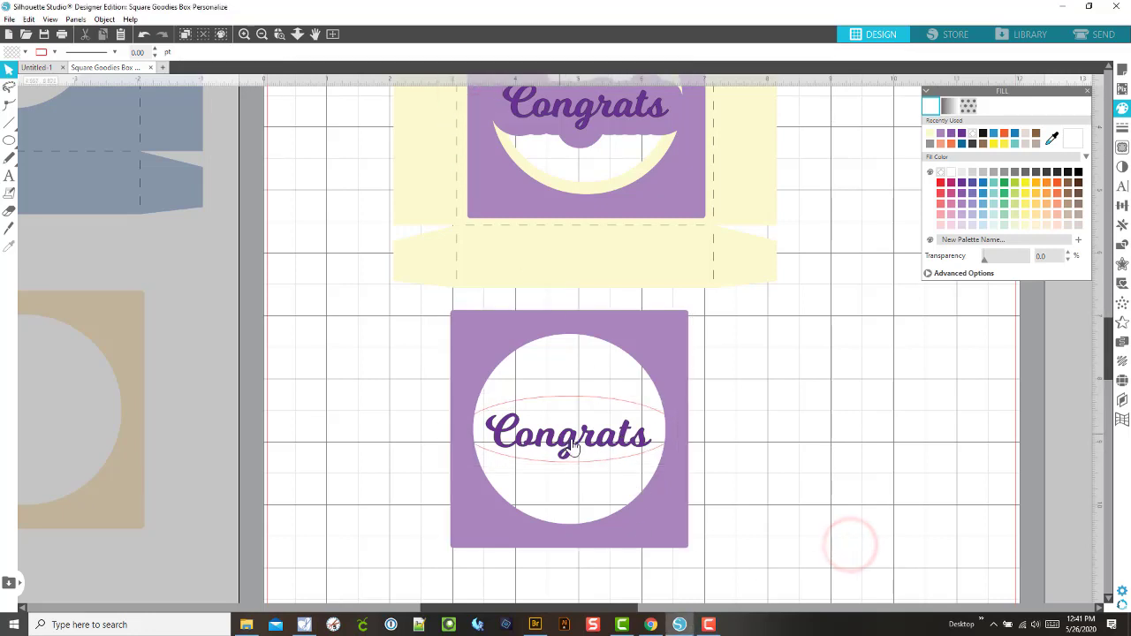
# Step: Shift the Congrats lettering up slightly to center it inside the ellipse, and select the ellipse together with the panel
pyautogui.click(575, 437)
pyautogui.moveTo(572, 434); pyautogui.dragTo(571, 438)
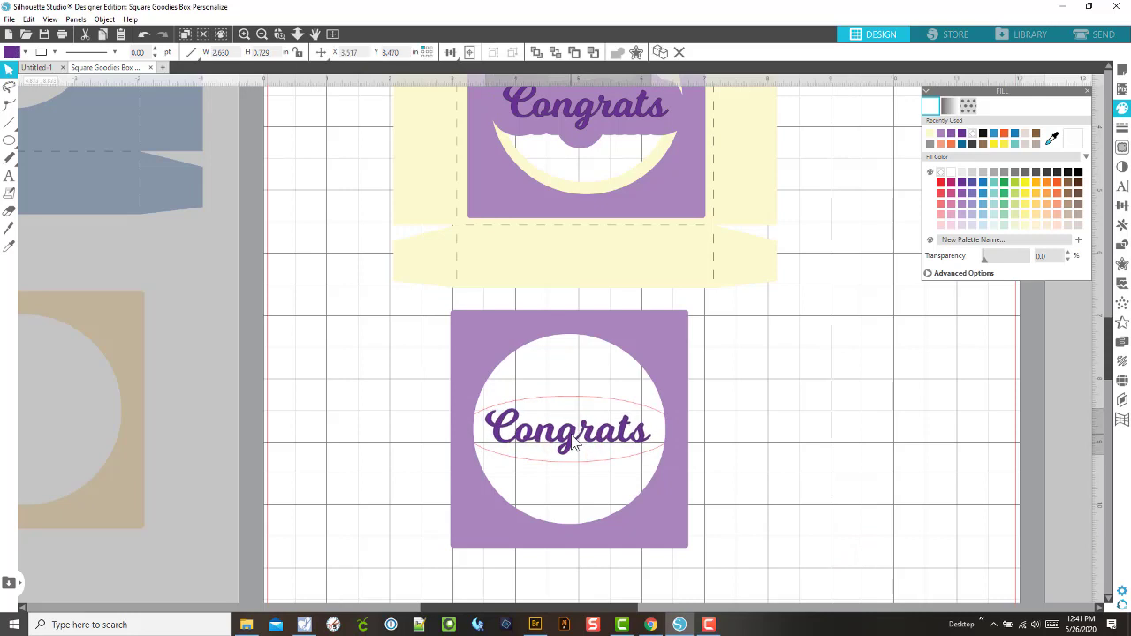
pyautogui.moveTo(758, 527); pyautogui.dragTo(560, 403)
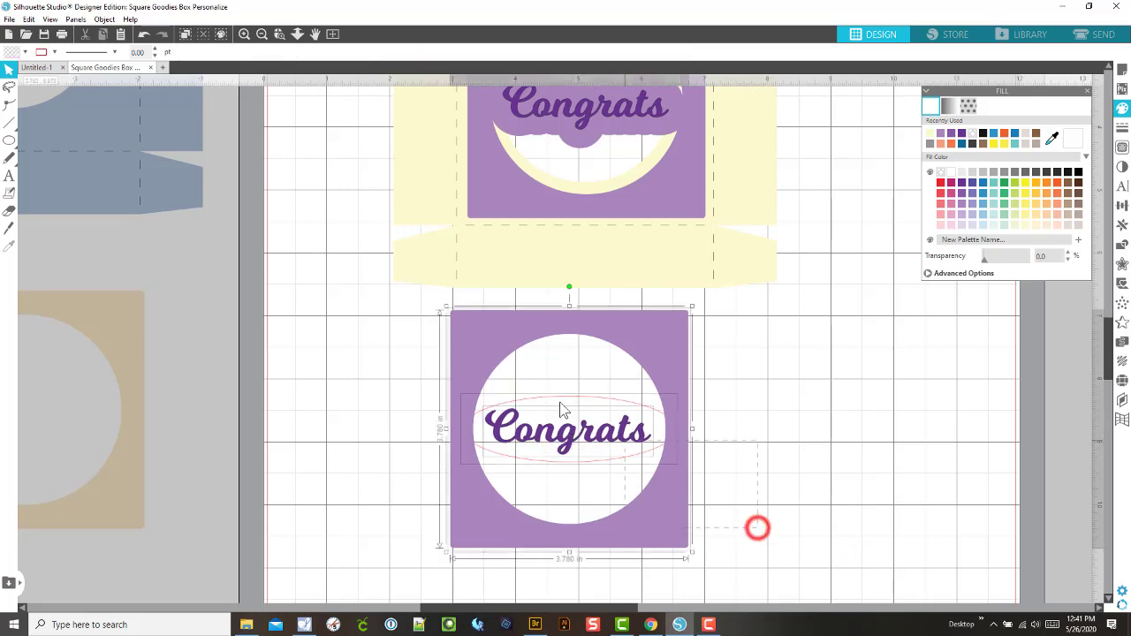
# Step: Duplicate the light purple panel with its ellipse and Congrats lettering, and place the copy to the right of the original
pyautogui.rightClick(674, 428)
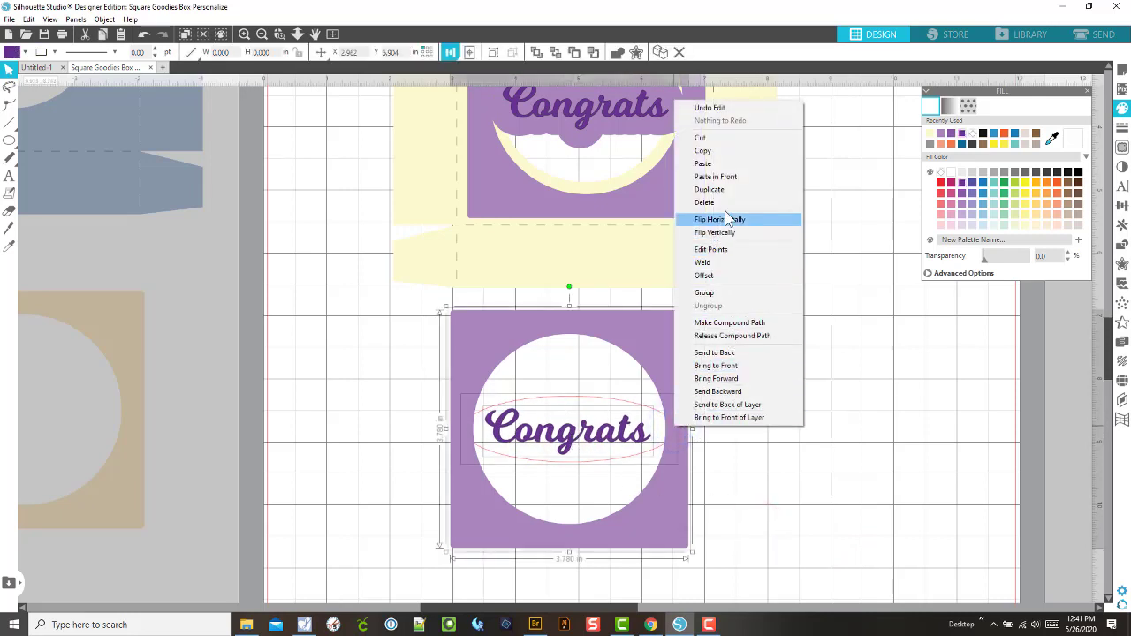
pyautogui.click(717, 190)
pyautogui.moveTo(669, 361); pyautogui.dragTo(934, 369)
# Step: Weld the original ellipse to its square panel and send the welded shape behind the Congrats lettering
pyautogui.click(568, 472)
pyautogui.click(569, 459)
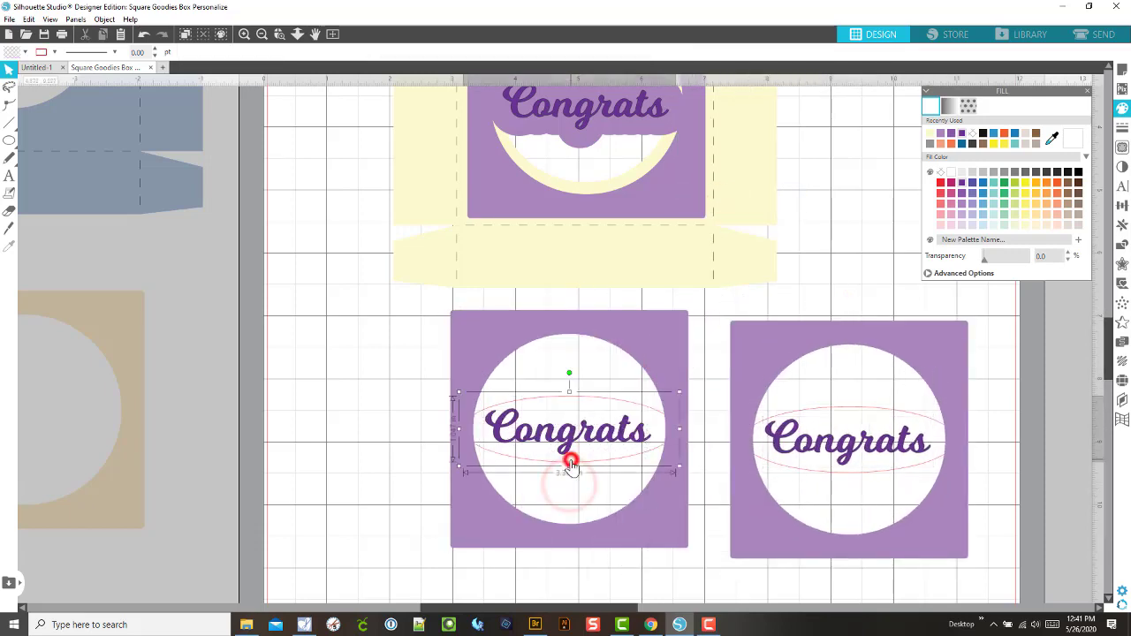
pyautogui.click(464, 510)
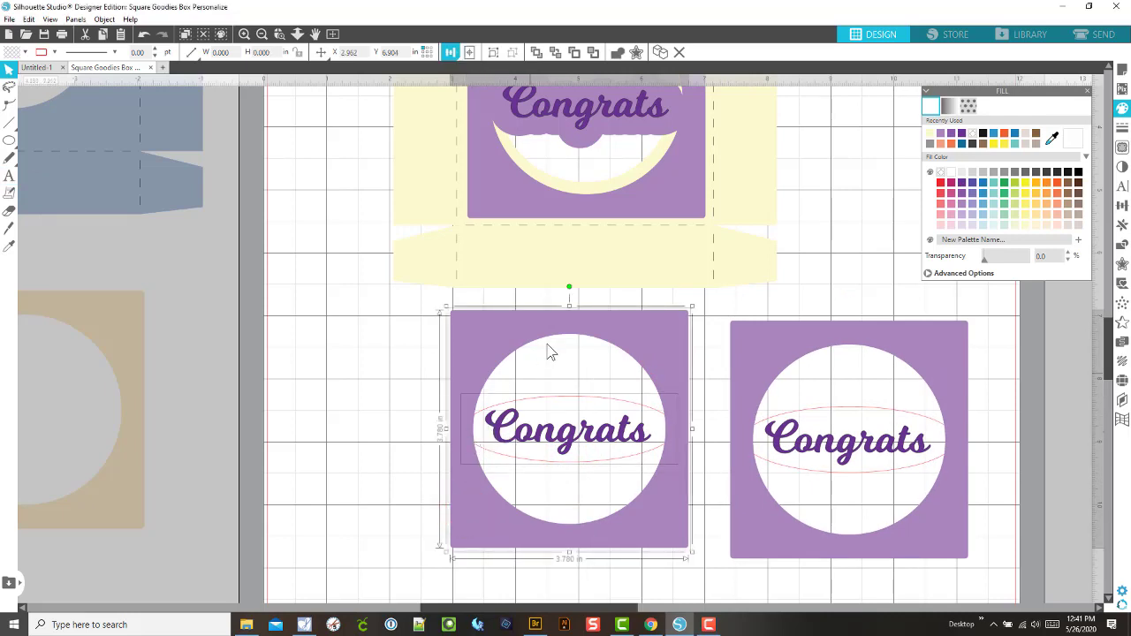
pyautogui.click(618, 53)
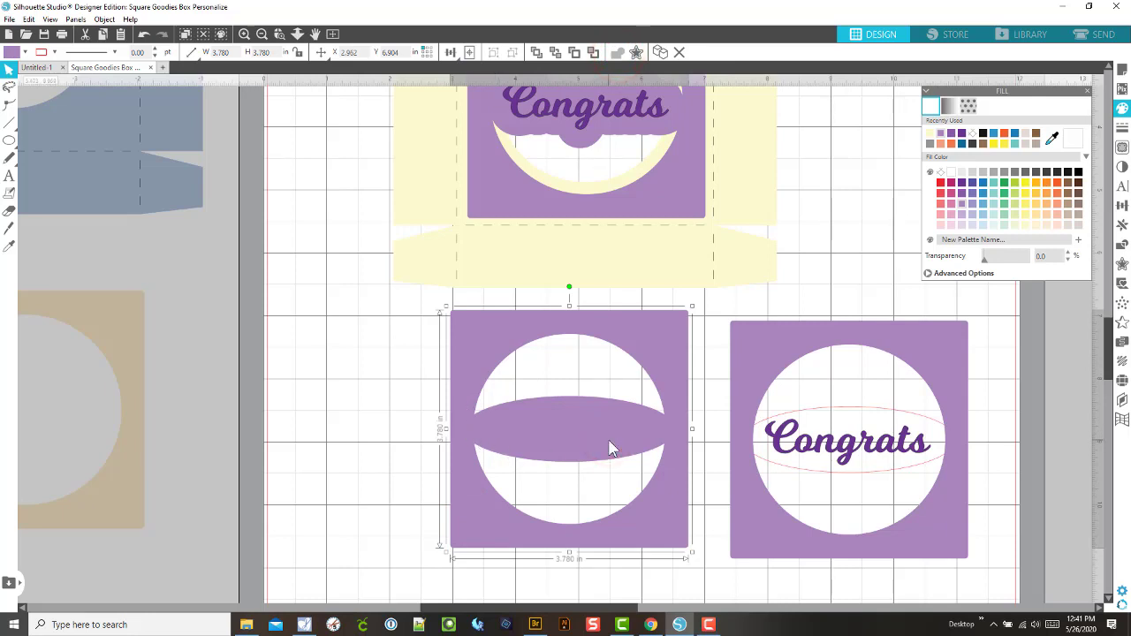
pyautogui.press('i')
pyautogui.click(610, 448)
pyautogui.press('v')
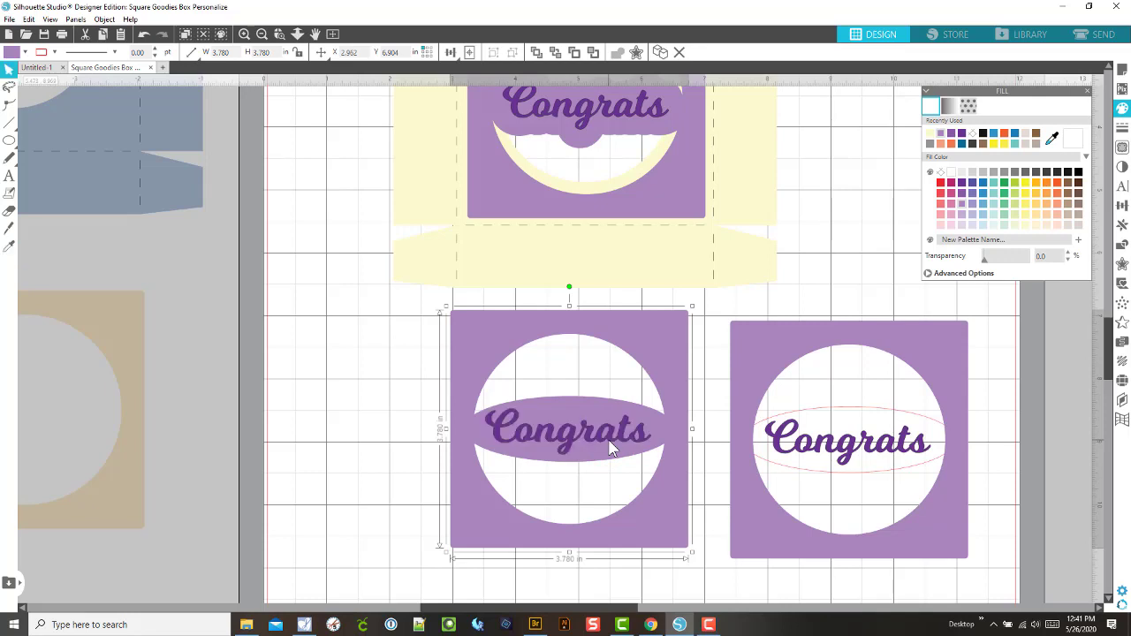
# Step: Group the ellipse panel with its Congrats lettering and move the group left, beneath the yellow box
pyautogui.click(706, 481)
pyautogui.click(703, 468)
pyautogui.click(544, 397)
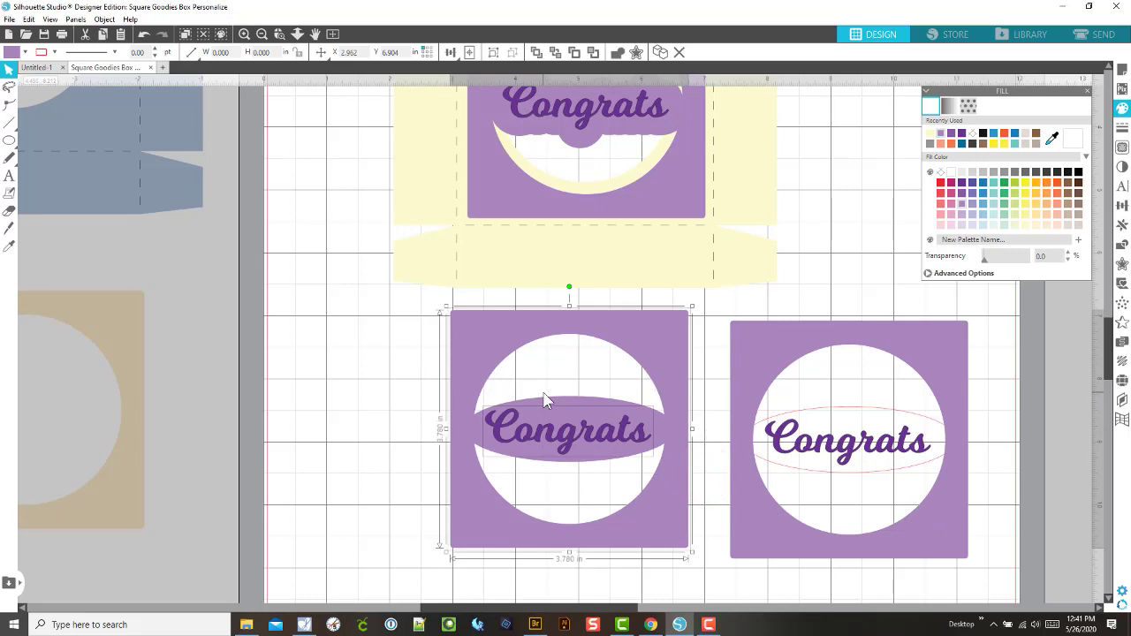
pyautogui.press('i')
pyautogui.press('v')
pyautogui.moveTo(581, 434); pyautogui.dragTo(422, 437)
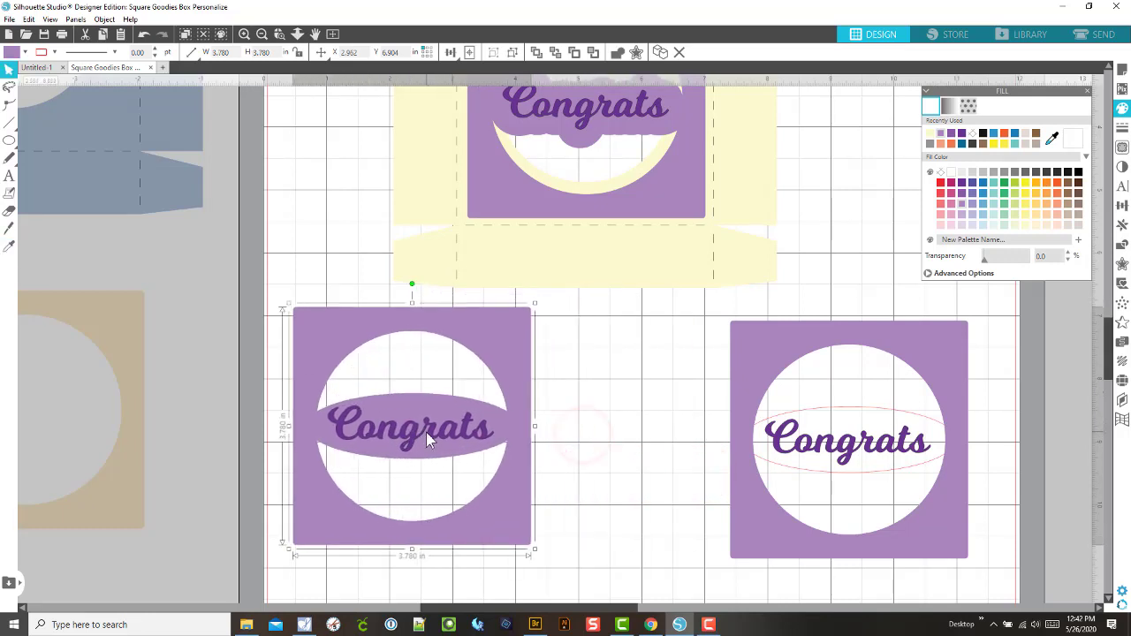
# Step: Delete the ellipse from the copied panel and switch the program view to Business Edition
pyautogui.click(814, 474)
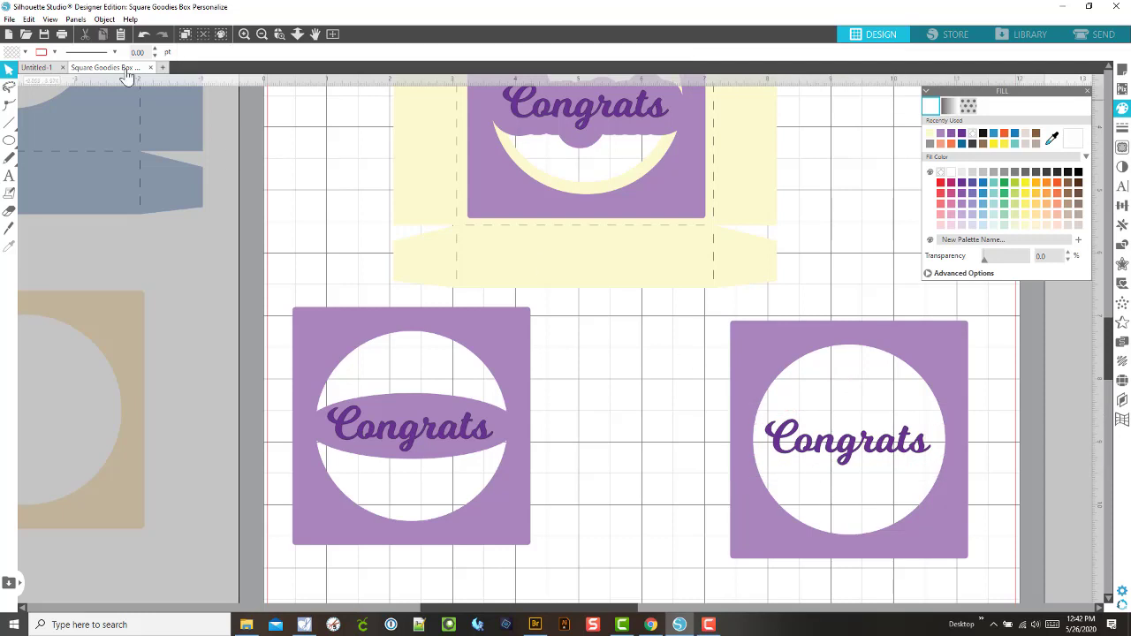
pyautogui.click(131, 20)
pyautogui.moveTo(175, 130)
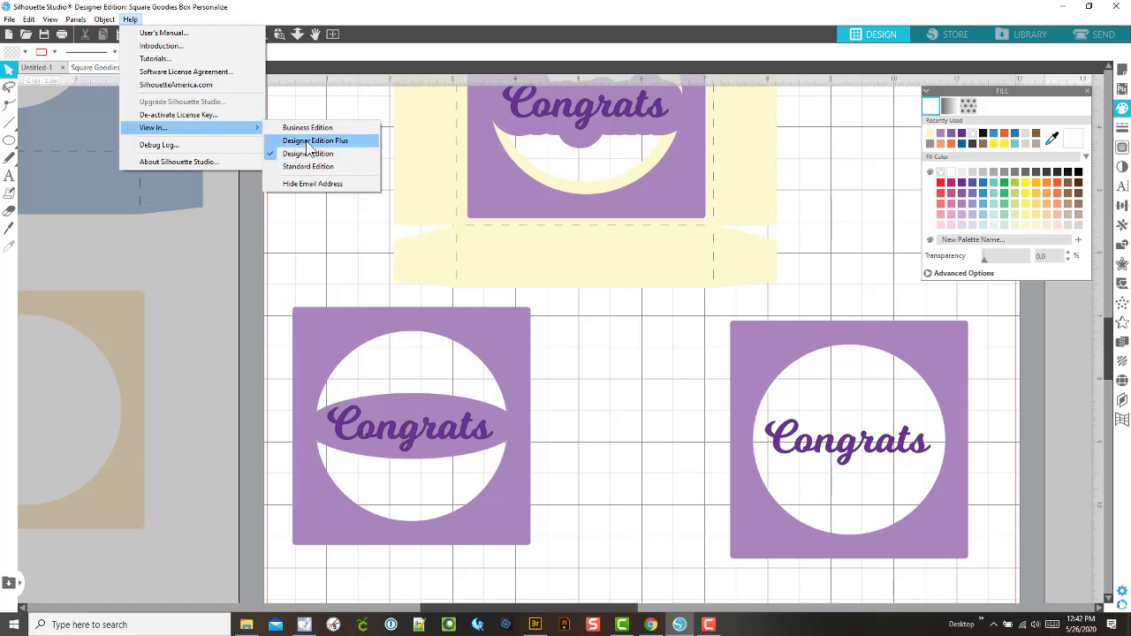
pyautogui.click(298, 129)
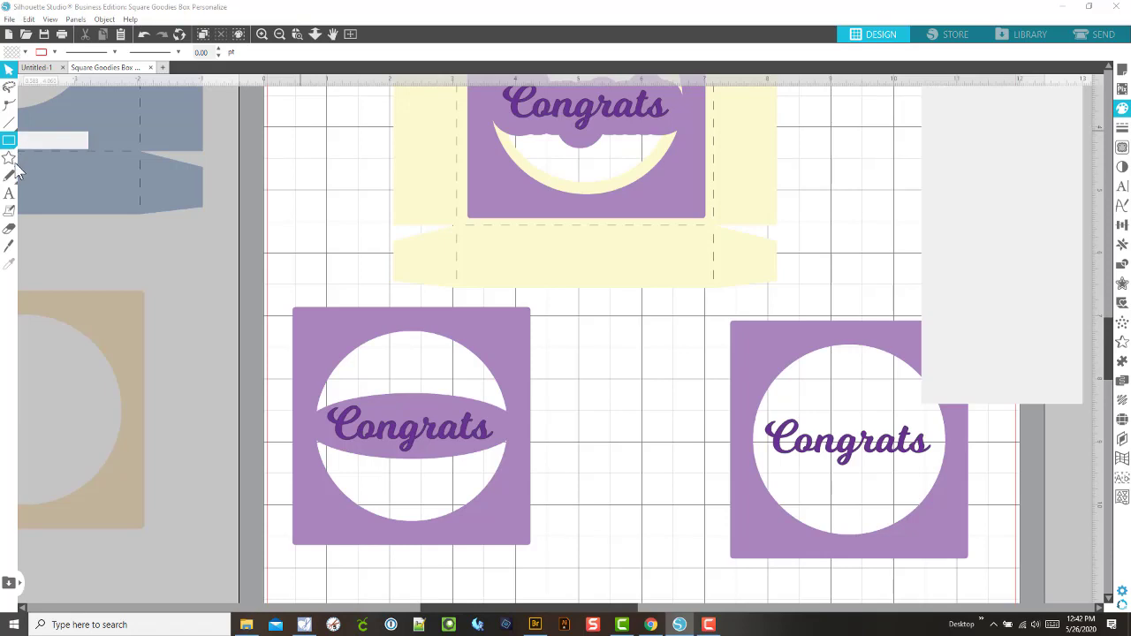
# Step: Draw a notched-corner plaque shape about 2.12 by 1.19 in over the copy's Congrats lettering and slightly adjust its corner notches
pyautogui.moveTo(11, 161)
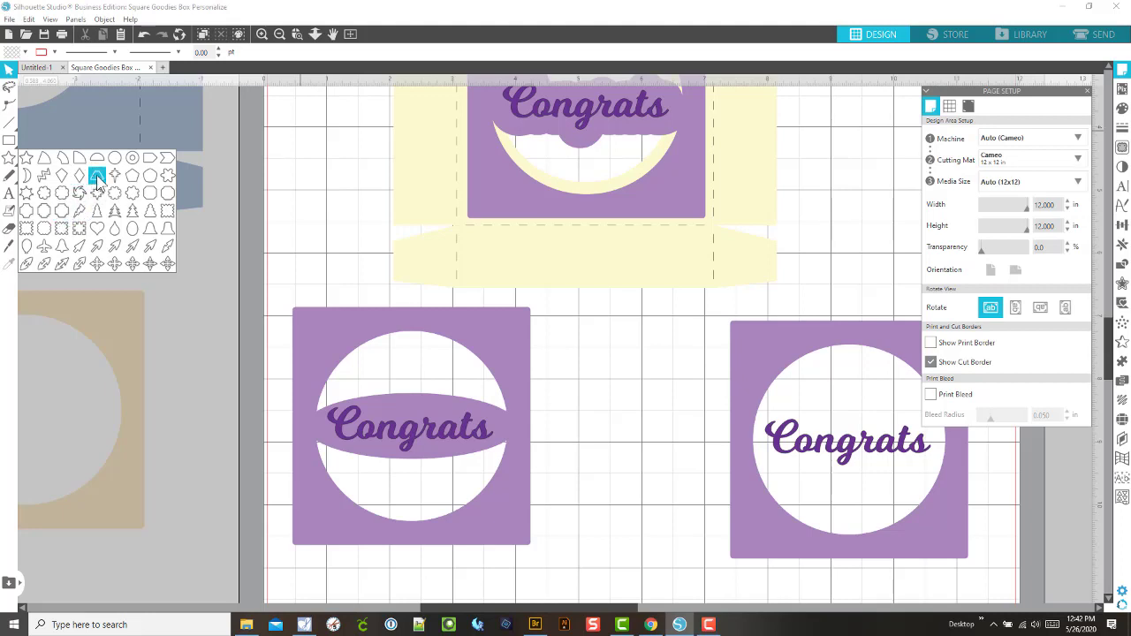
pyautogui.click(60, 210)
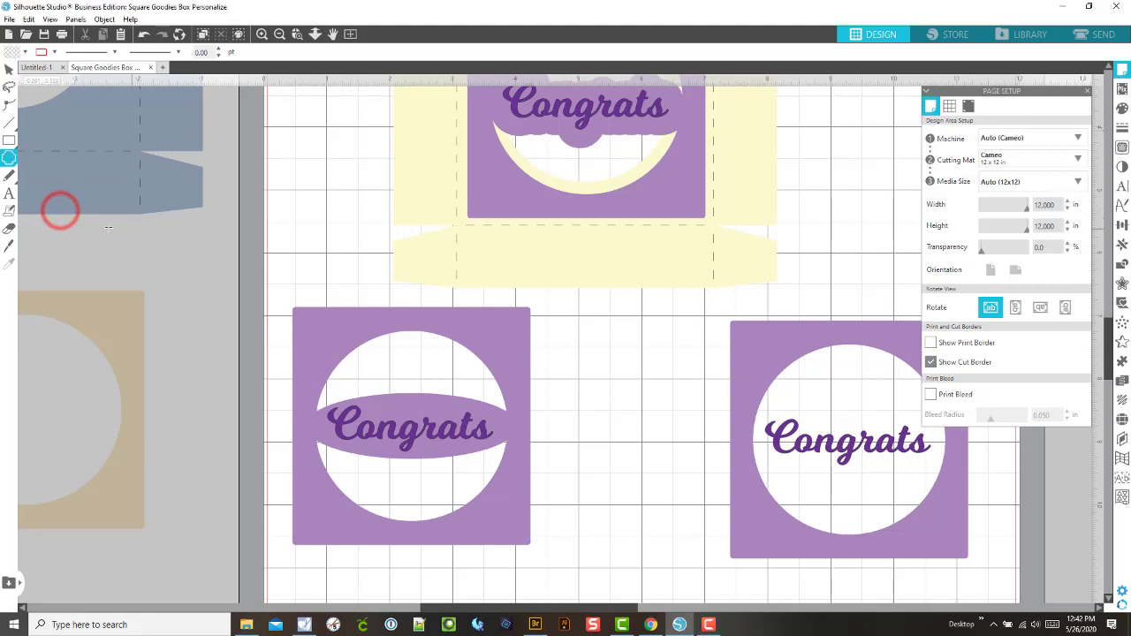
pyautogui.moveTo(786, 398); pyautogui.dragTo(920, 472)
pyautogui.hscroll(-1, 916, 473)
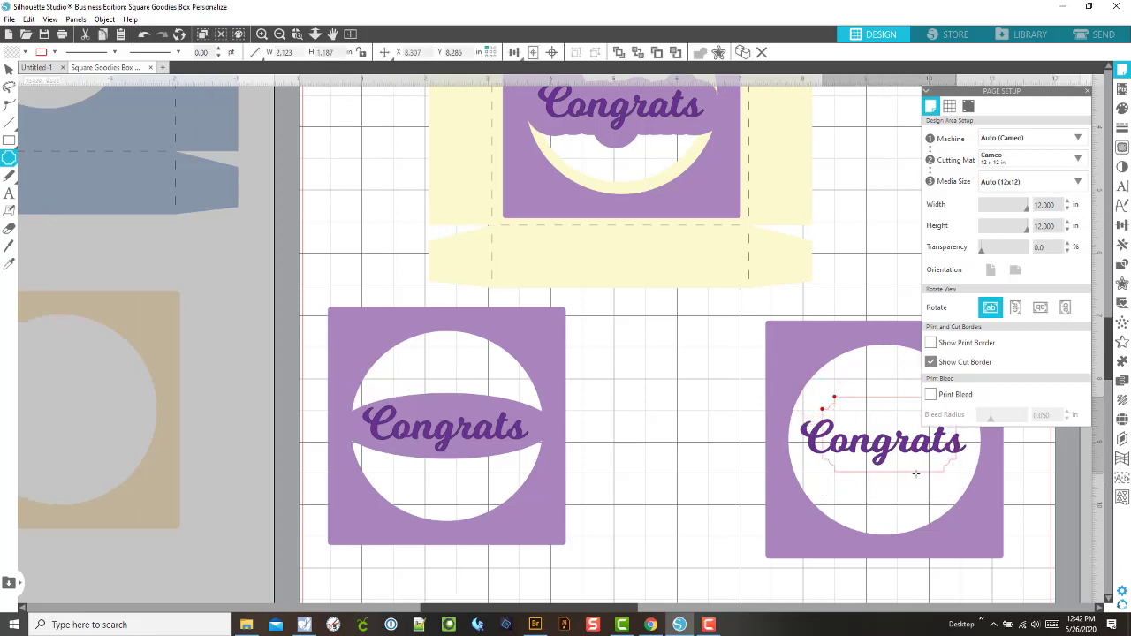
pyautogui.hscroll(7, 910, 474)
pyautogui.hscroll(3, 908, 474)
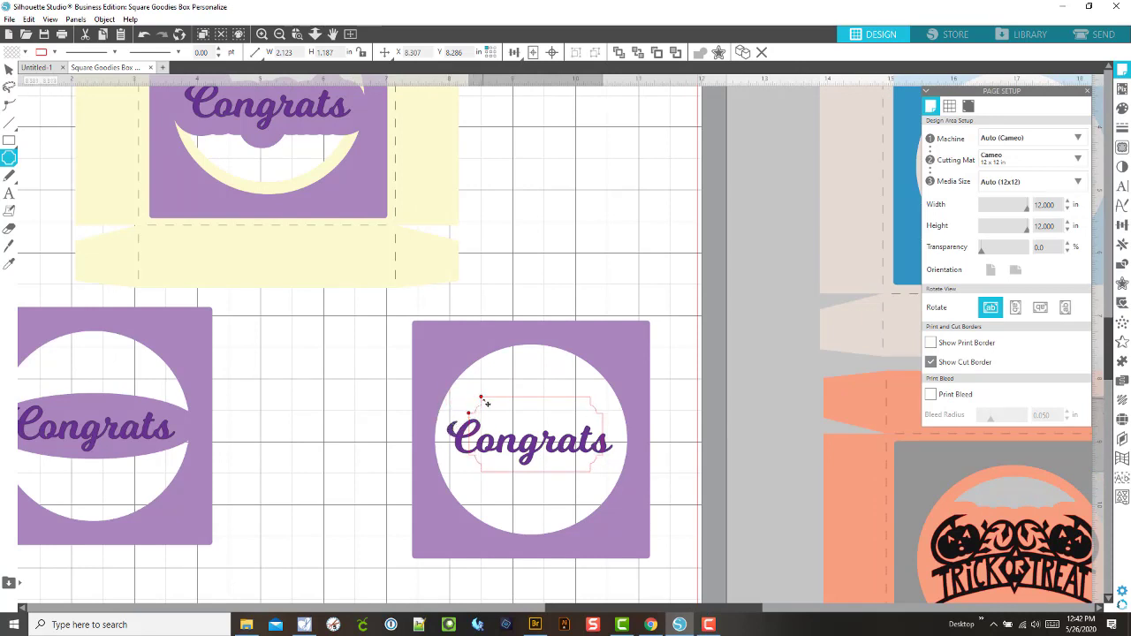
pyautogui.moveTo(479, 396)
pyautogui.mouseDown()
pyautogui.moveTo(499, 399)
pyautogui.moveTo(482, 396)
pyautogui.mouseUp()
# Step: Resize the plaque shape to about 3.10 by 0.94 in so both ends overlap the panel around the lettering
pyautogui.press('v')
pyautogui.click(578, 411)
pyautogui.click(590, 407)
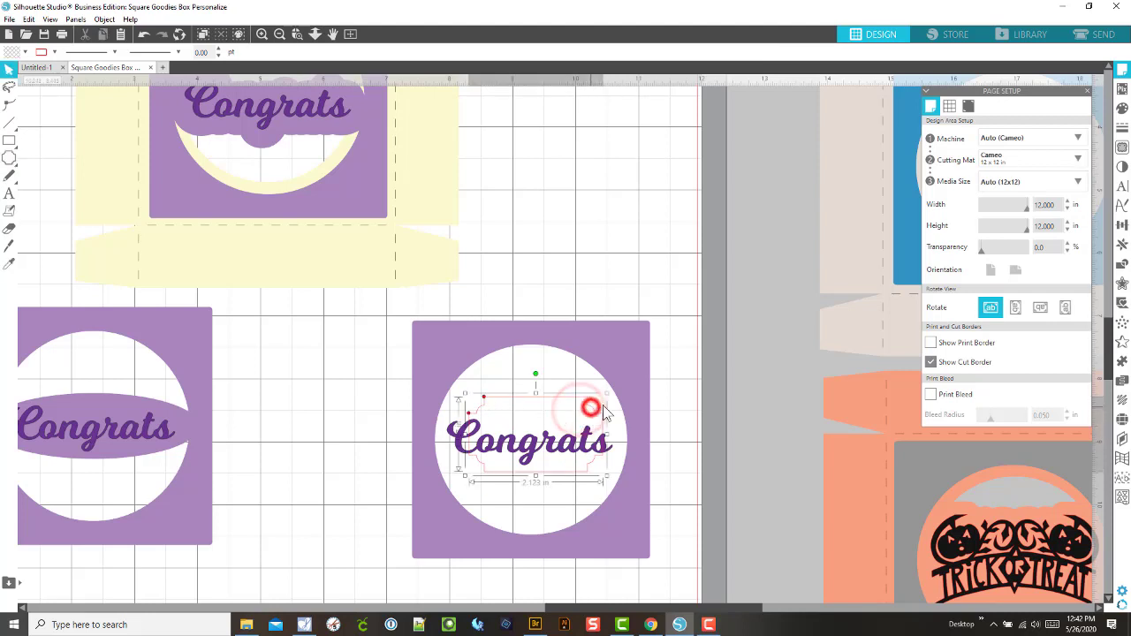
pyautogui.moveTo(605, 391); pyautogui.dragTo(548, 404)
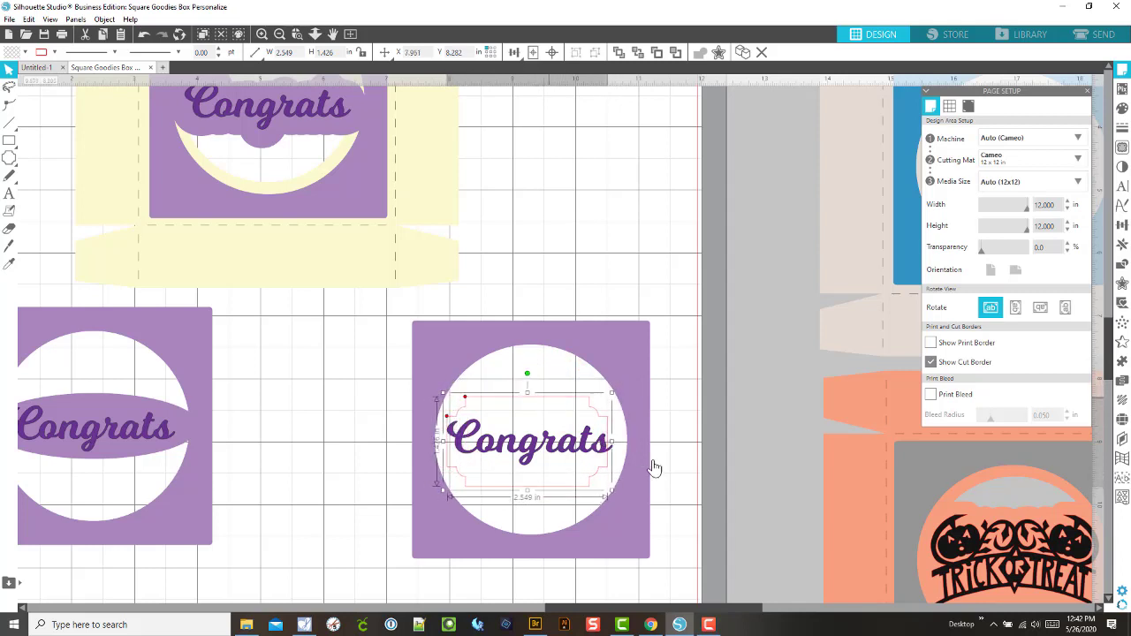
pyautogui.moveTo(611, 441); pyautogui.dragTo(629, 439)
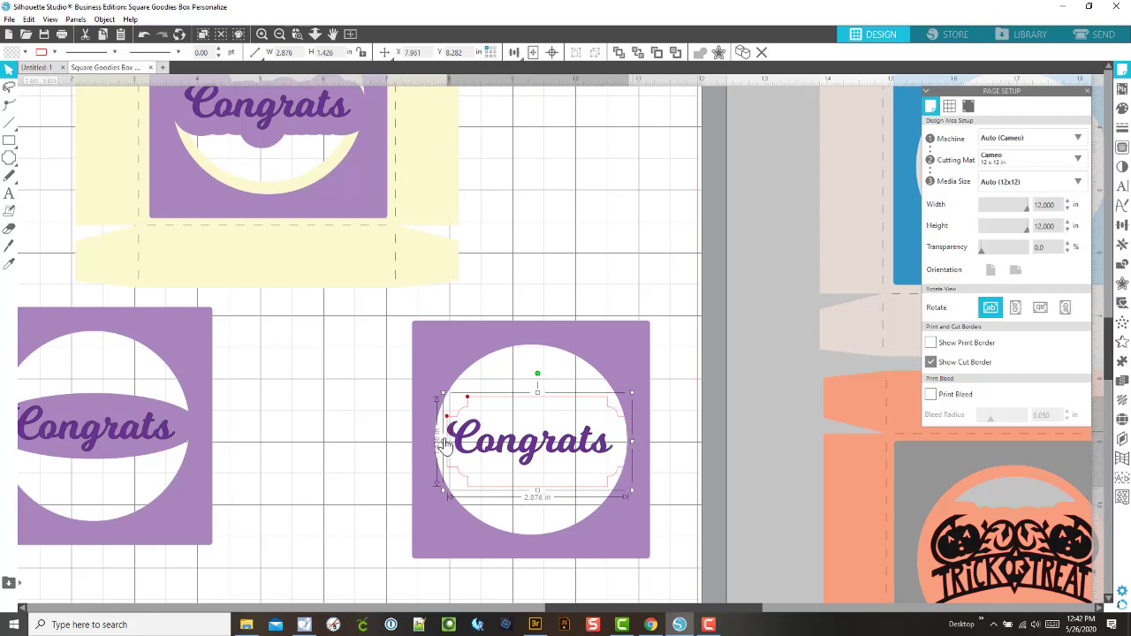
pyautogui.moveTo(445, 441); pyautogui.dragTo(430, 442)
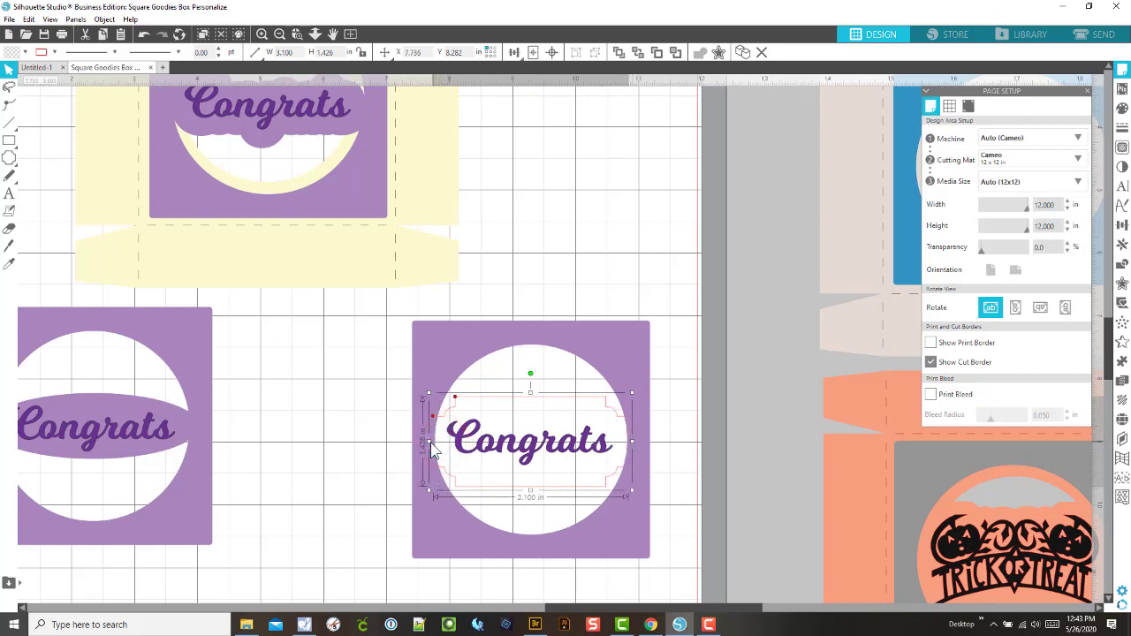
pyautogui.moveTo(529, 490); pyautogui.dragTo(531, 472)
pyautogui.moveTo(530, 392); pyautogui.dragTo(532, 404)
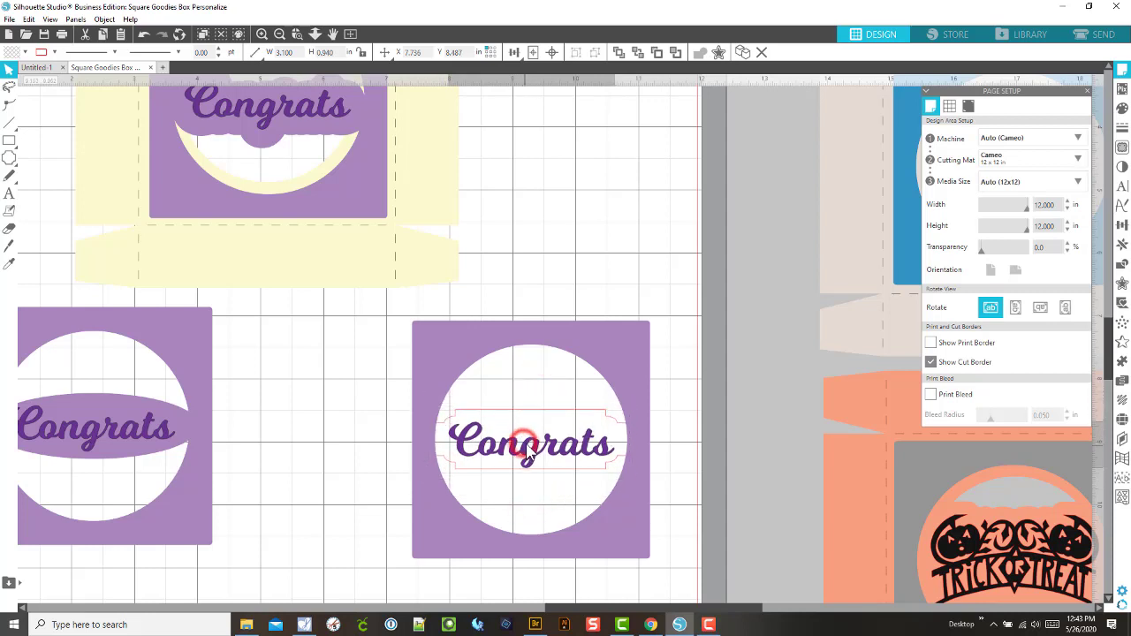
# Step: Select the plaque shape together with the copied square panel and align them by their centers
pyautogui.click(516, 424)
pyautogui.click(513, 415)
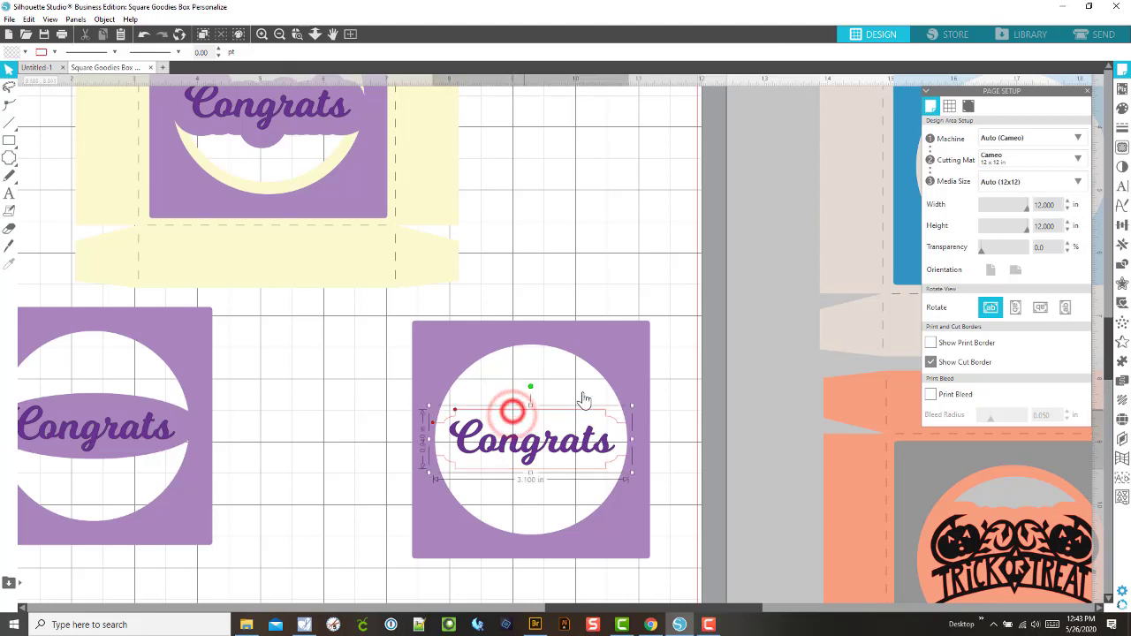
pyautogui.click(528, 333)
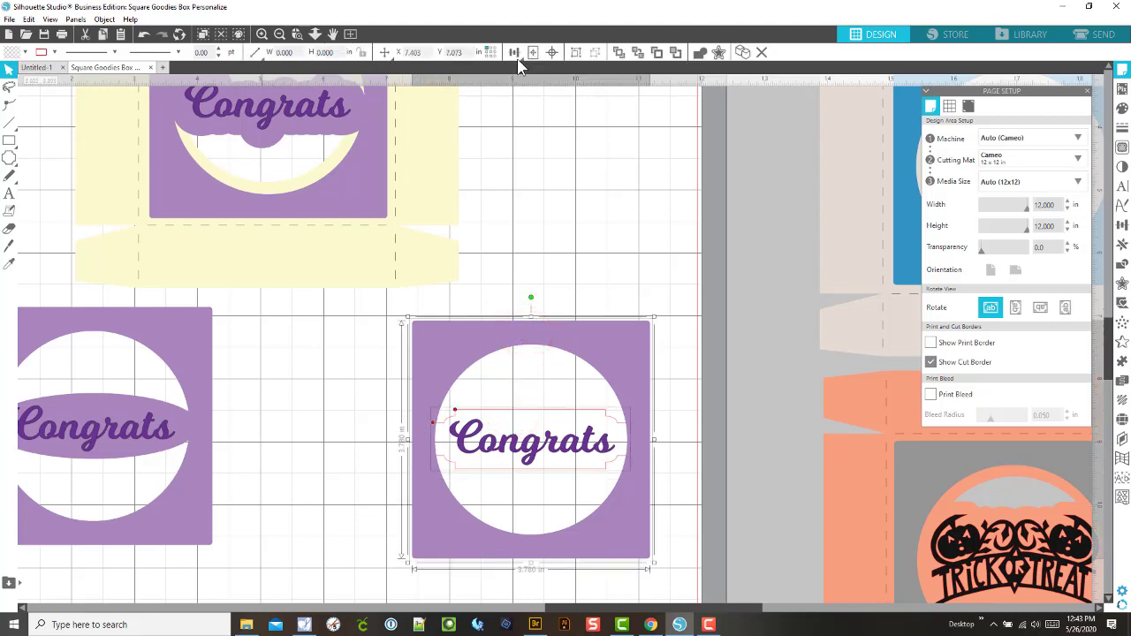
pyautogui.moveTo(516, 56)
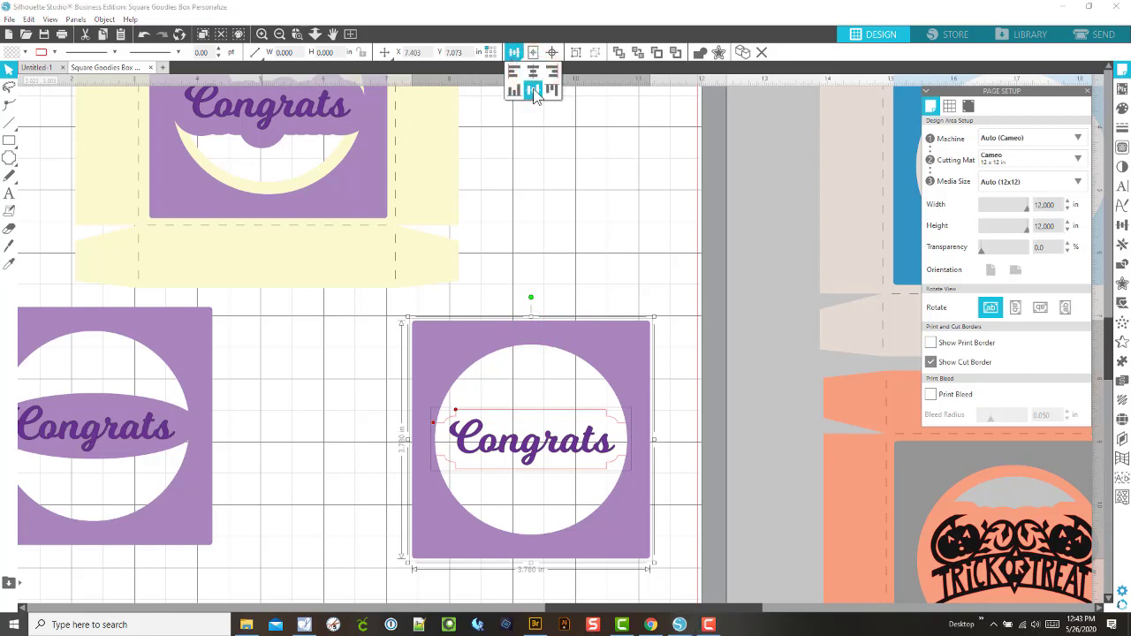
pyautogui.click(533, 91)
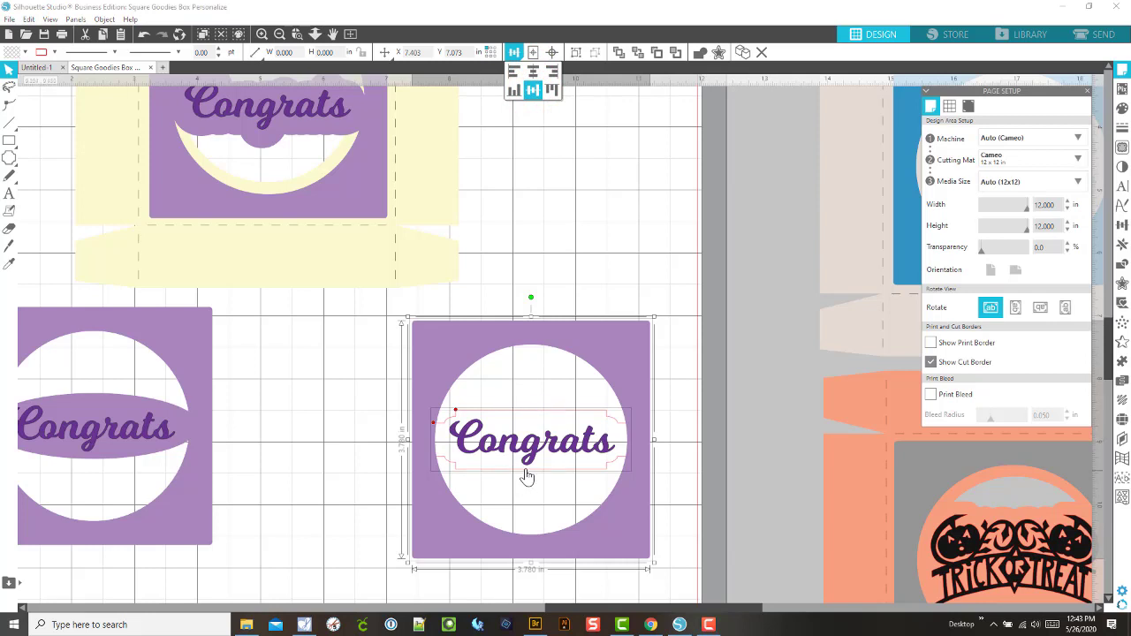
# Step: Weld the plaque shape to the copied panel and send the welded piece behind the Congrats lettering
pyautogui.click(673, 482)
pyautogui.moveTo(661, 501); pyautogui.dragTo(623, 407)
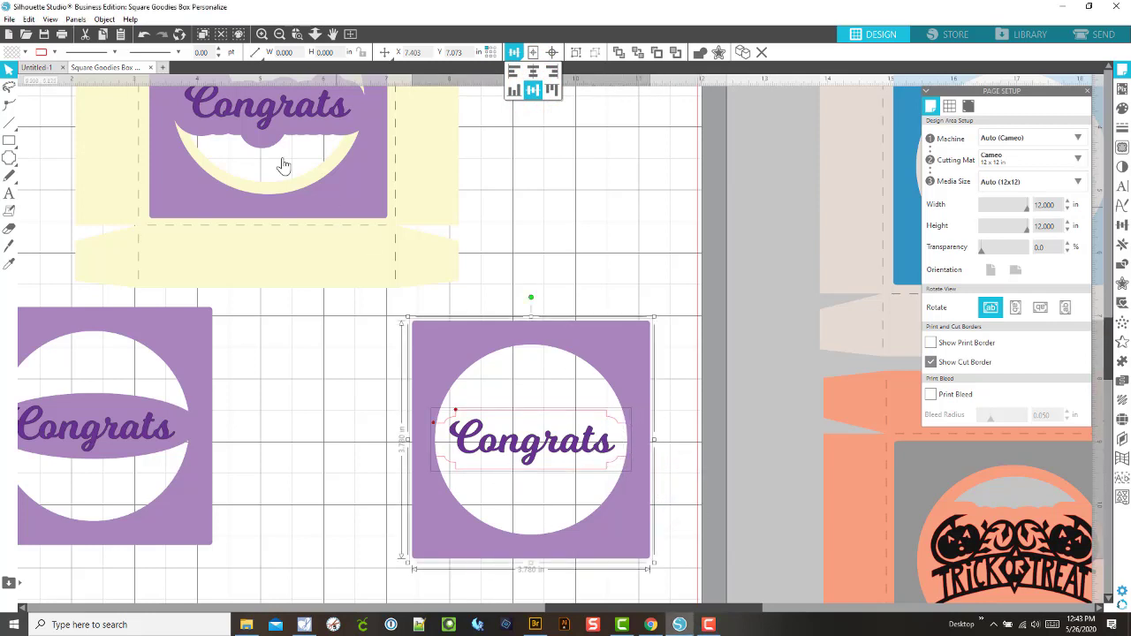
pyautogui.click(699, 52)
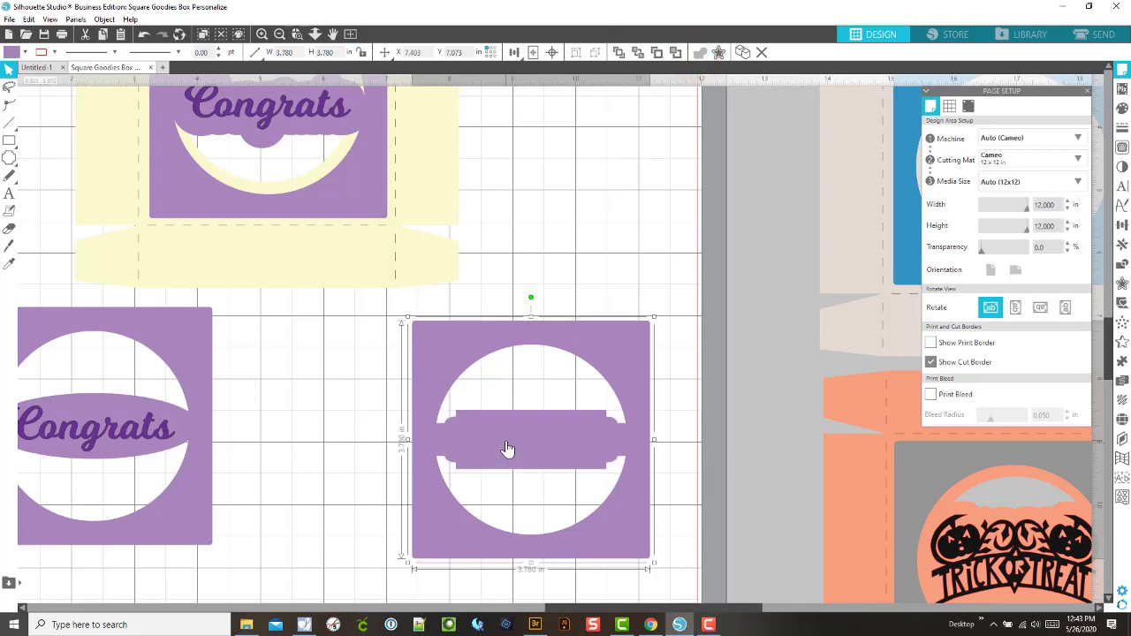
pyautogui.rightClick(616, 351)
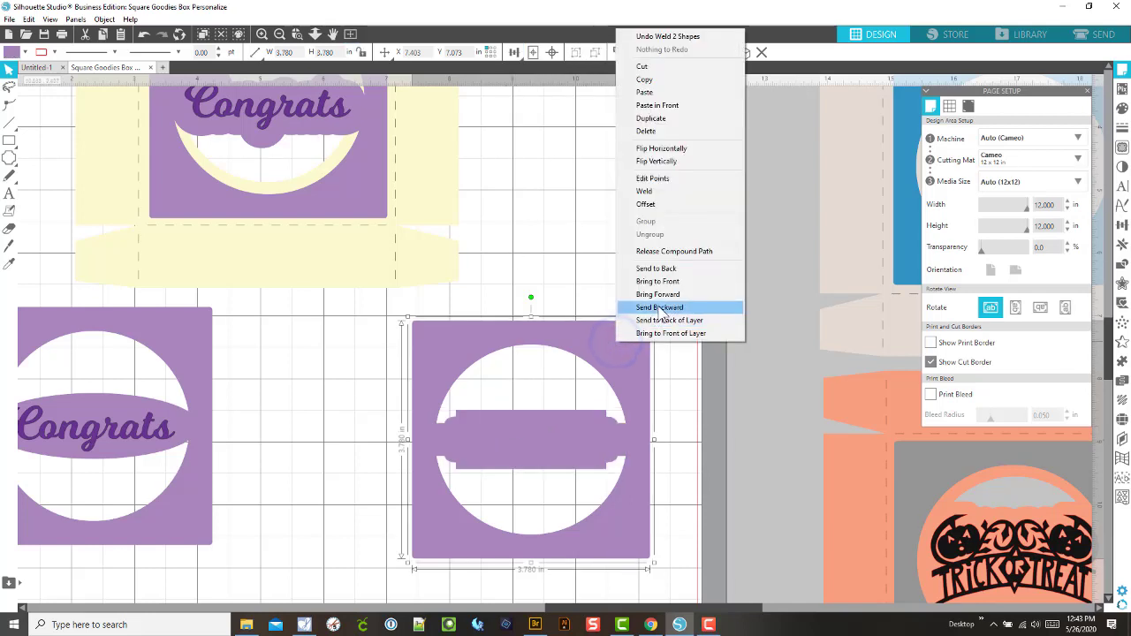
pyautogui.click(660, 271)
pyautogui.click(666, 488)
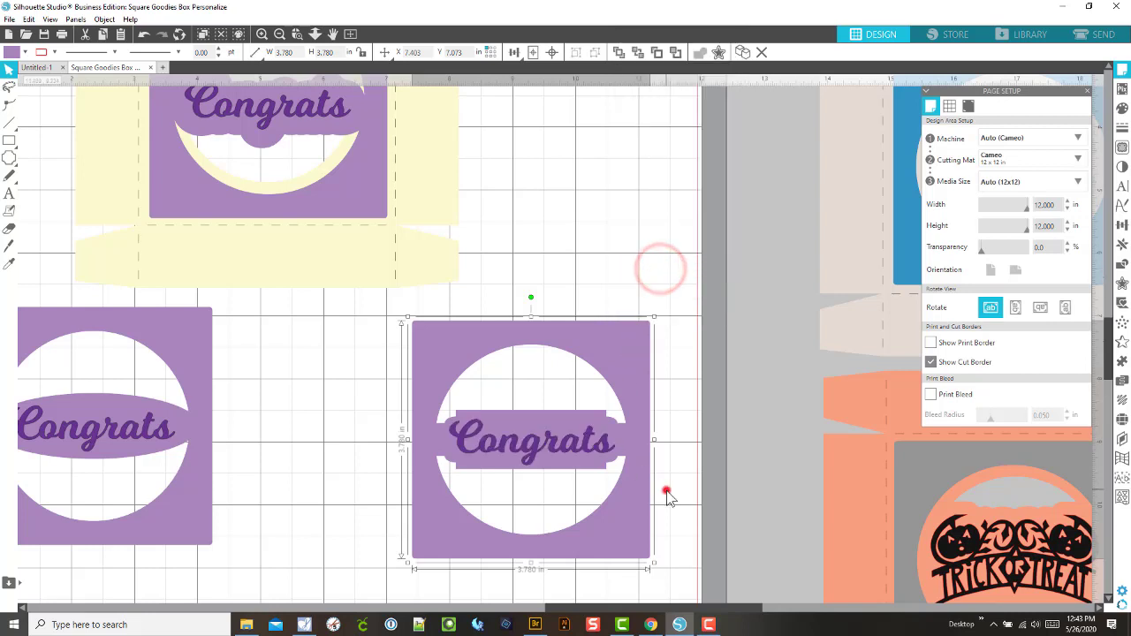
# Step: Group the plaque panel with its Congrats lettering
pyautogui.moveTo(686, 561); pyautogui.dragTo(465, 402)
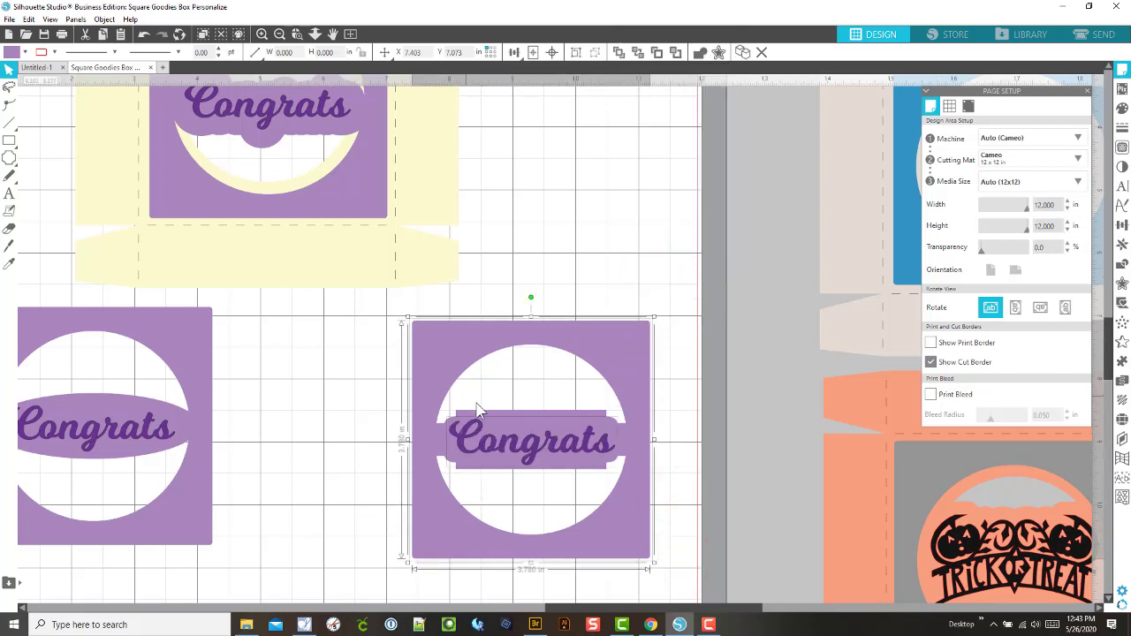
pyautogui.rightClick(542, 360)
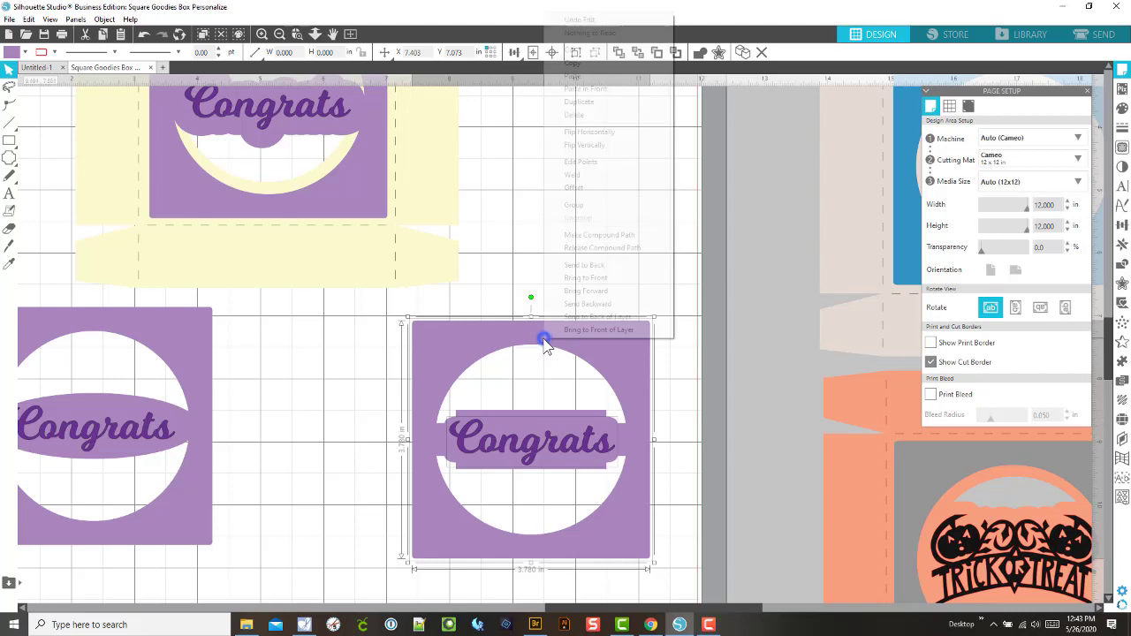
pyautogui.click(575, 206)
pyautogui.click(662, 486)
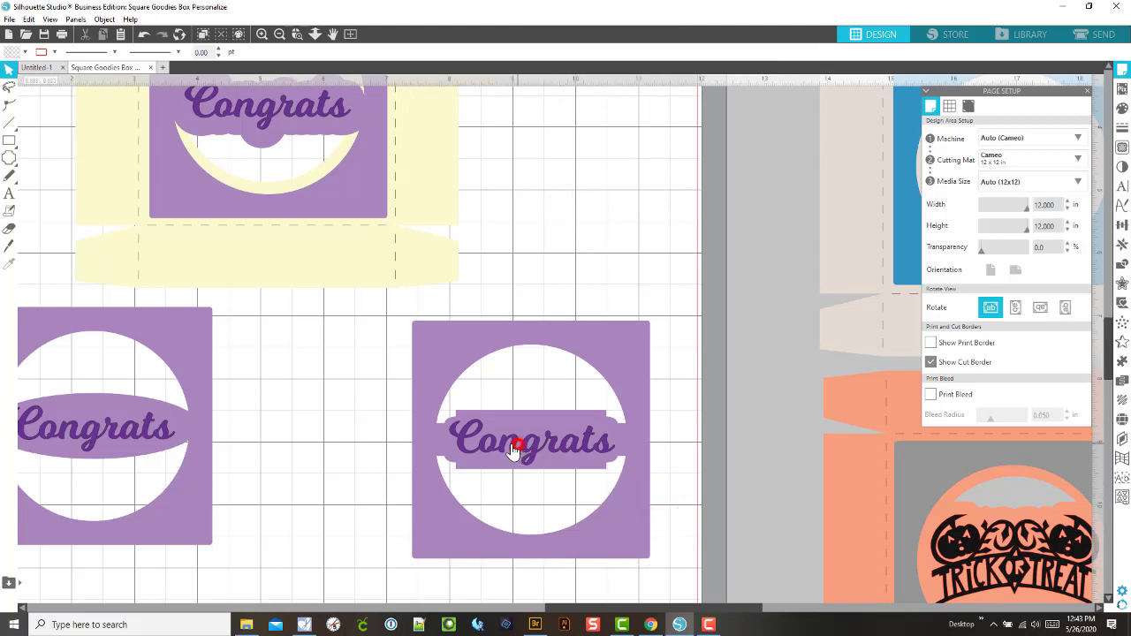
# Step: Bring the grouped ellipse panel to the front of the stacking order
pyautogui.click(176, 479)
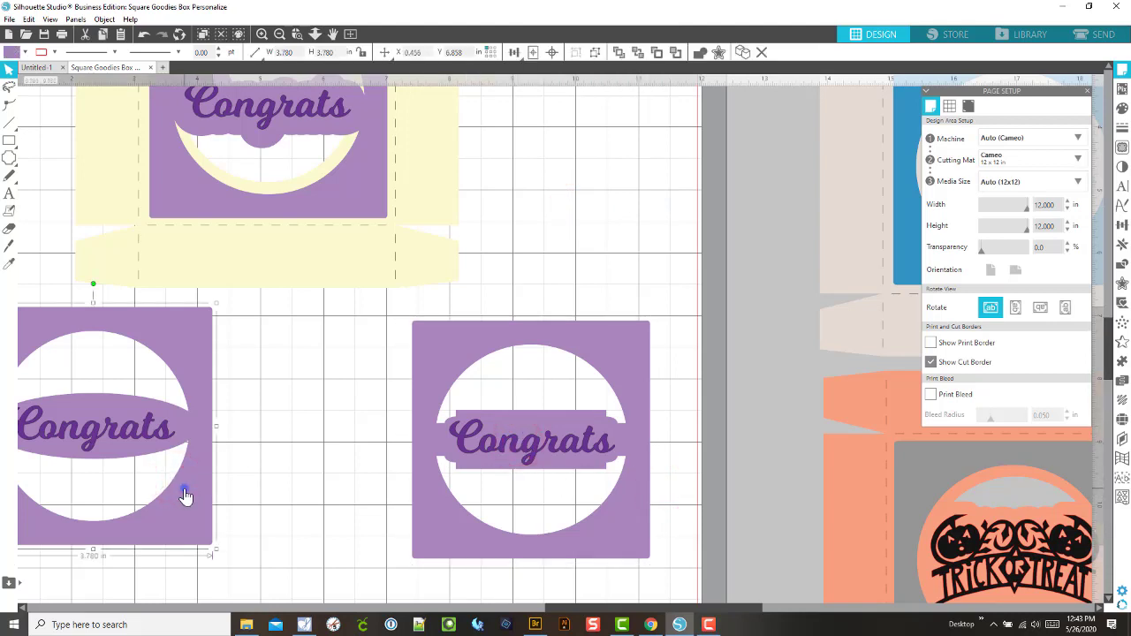
pyautogui.rightClick(186, 497)
pyautogui.click(243, 429)
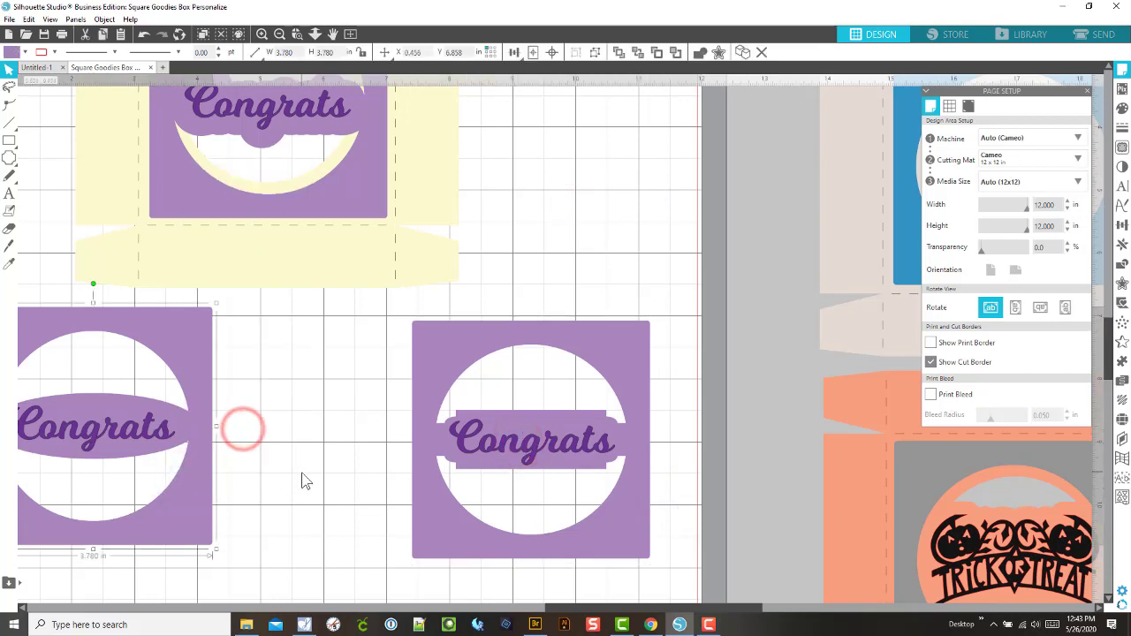
# Step: Move the offset-style Congrats panel off the yellow box to its right, and place the plaque panel on the box instead
pyautogui.scroll(-4, 305, 480)
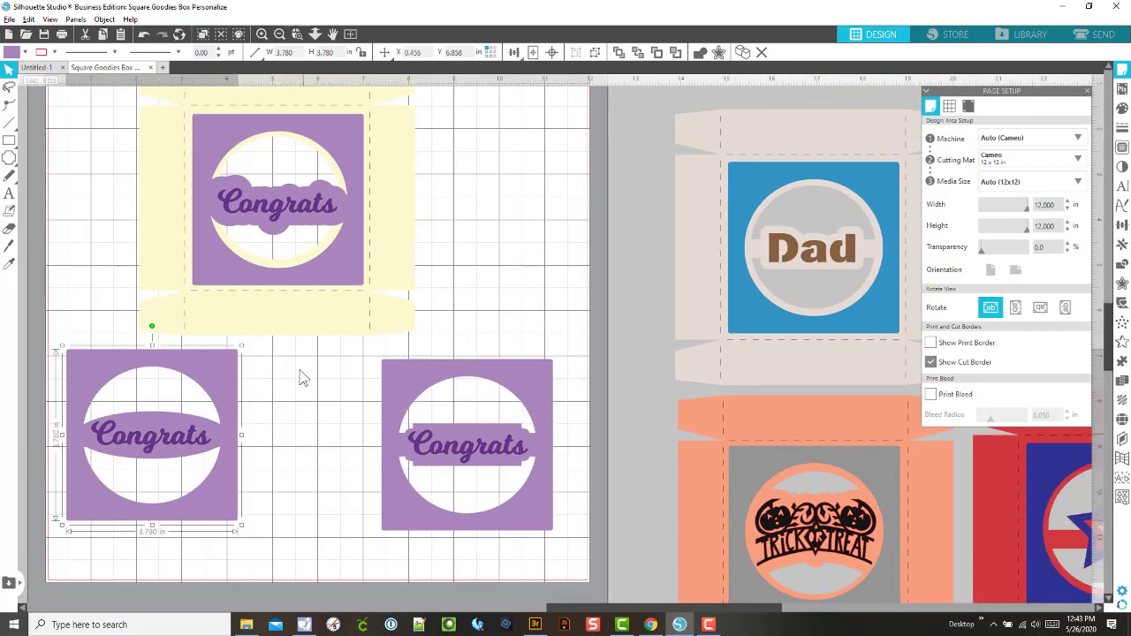
pyautogui.scroll(-1, 301, 378)
pyautogui.moveTo(316, 242); pyautogui.dragTo(570, 253)
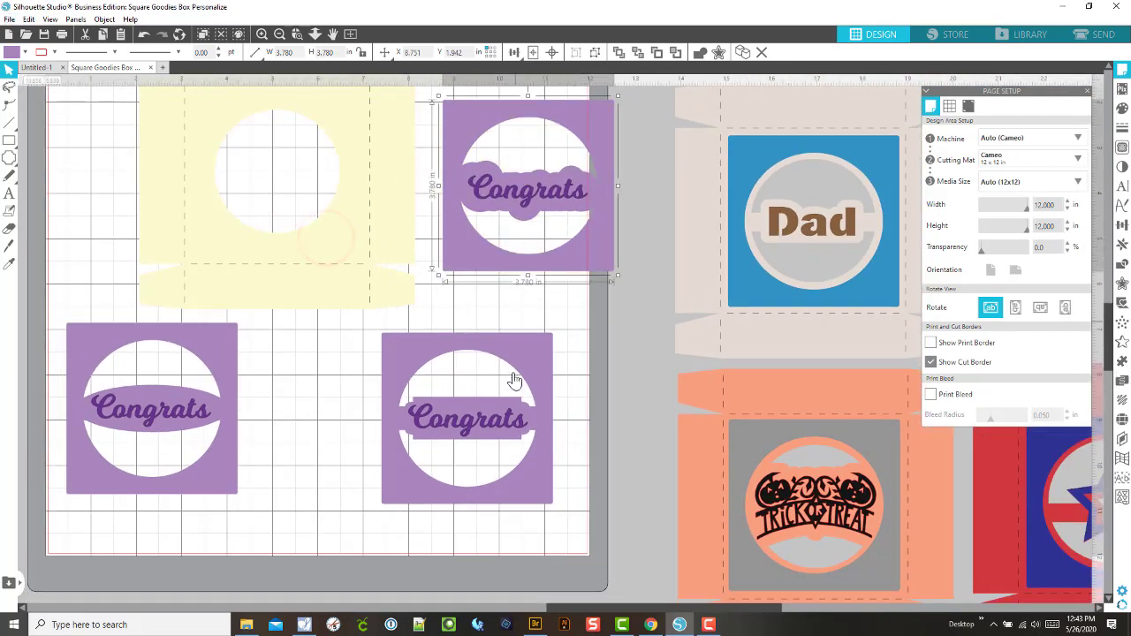
pyautogui.moveTo(537, 416); pyautogui.dragTo(352, 158)
pyautogui.press('Escape')
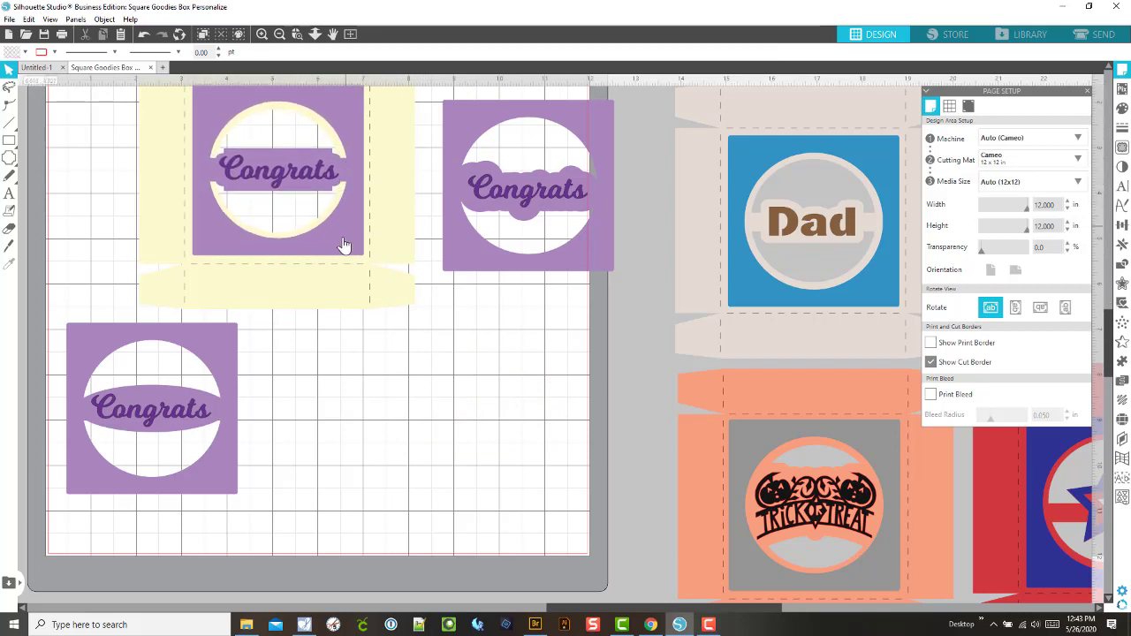
# Step: Move the plaque panel beneath the offset-style panel, and place the ellipse panel on the front of the yellow box
pyautogui.scroll(1, 344, 246)
pyautogui.moveTo(340, 285); pyautogui.dragTo(570, 477)
pyautogui.moveTo(227, 495); pyautogui.dragTo(350, 257)
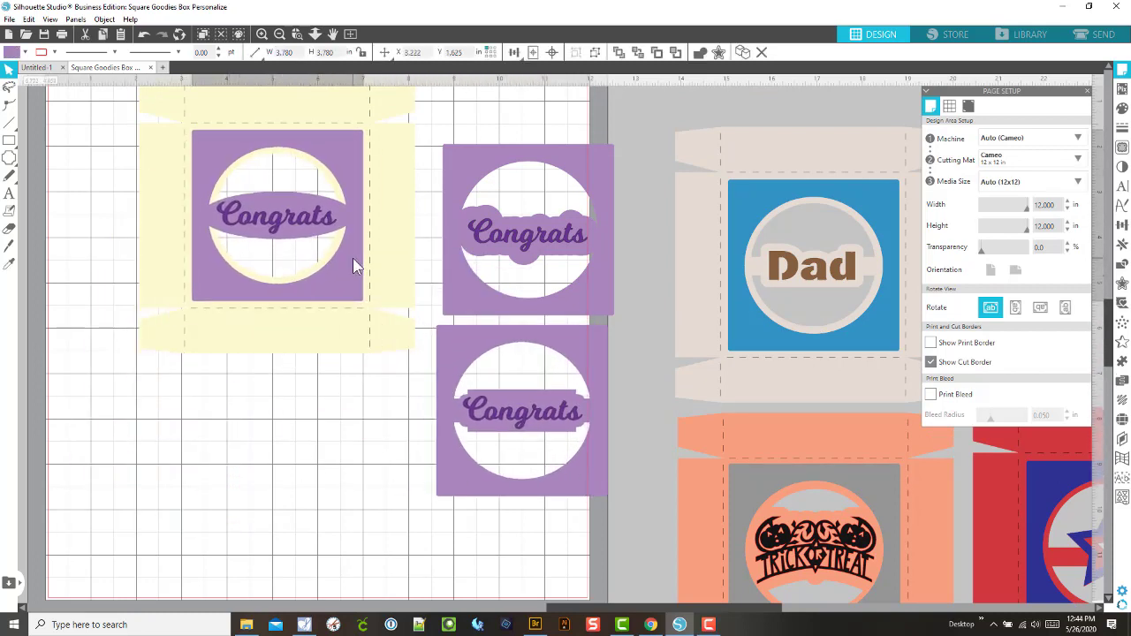
pyautogui.click(327, 249)
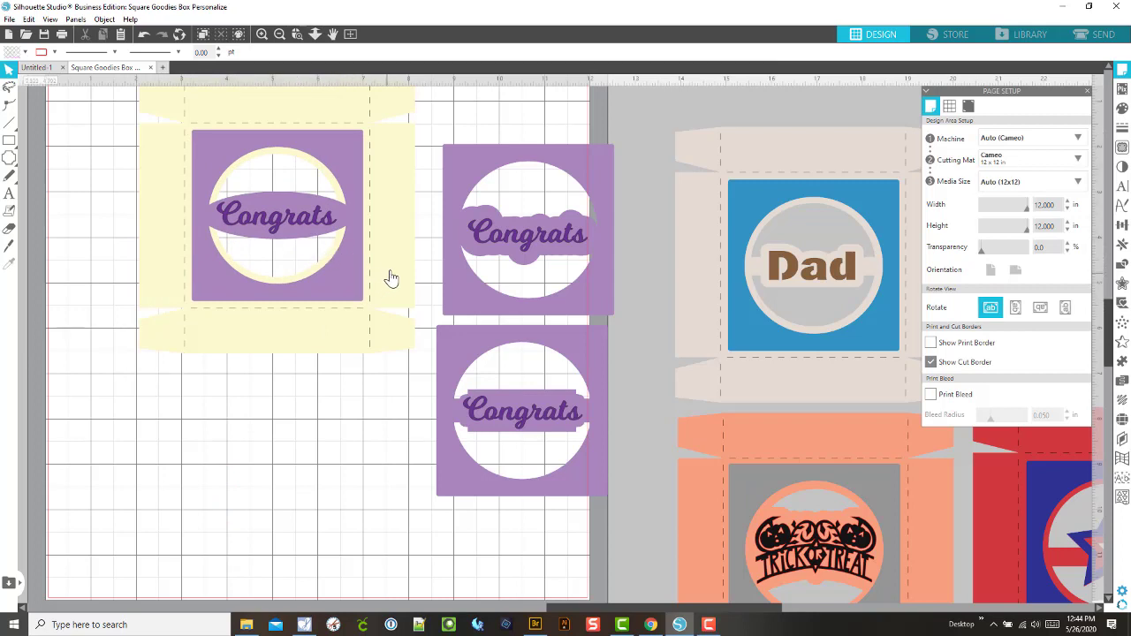
# Step: Move the plaque panel to the free area of the mat below the yellow box's left side
pyautogui.moveTo(492, 417); pyautogui.dragTo(159, 445)
pyautogui.click(274, 441)
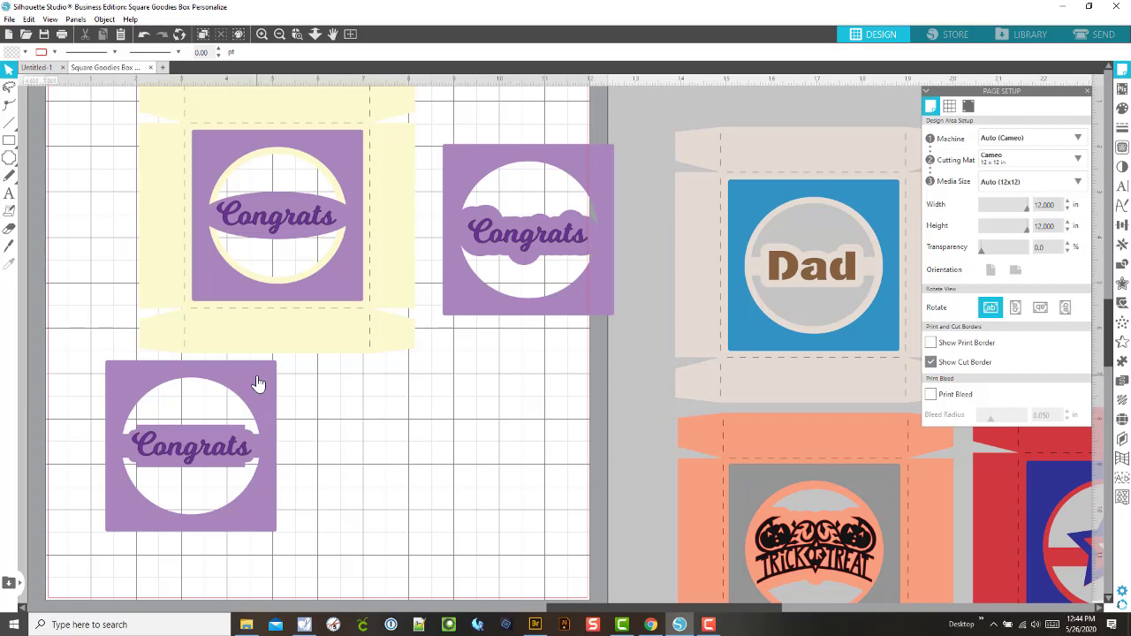
pyautogui.moveTo(257, 382); pyautogui.dragTo(225, 371)
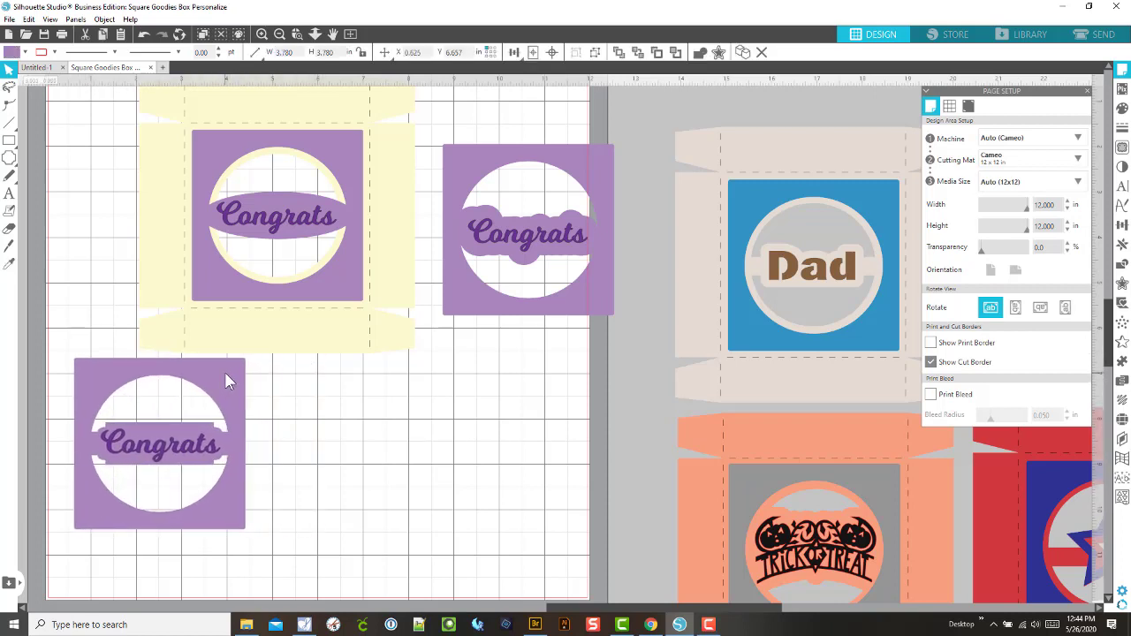